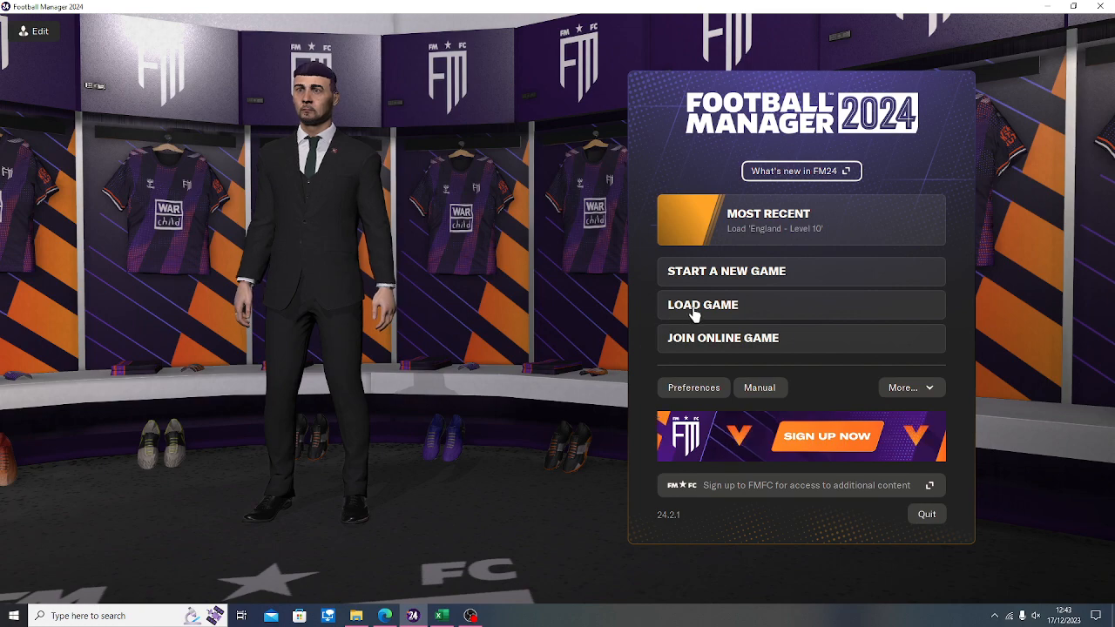
# Step: Load the saved game "England - Level 10"
pyautogui.click(694, 314)
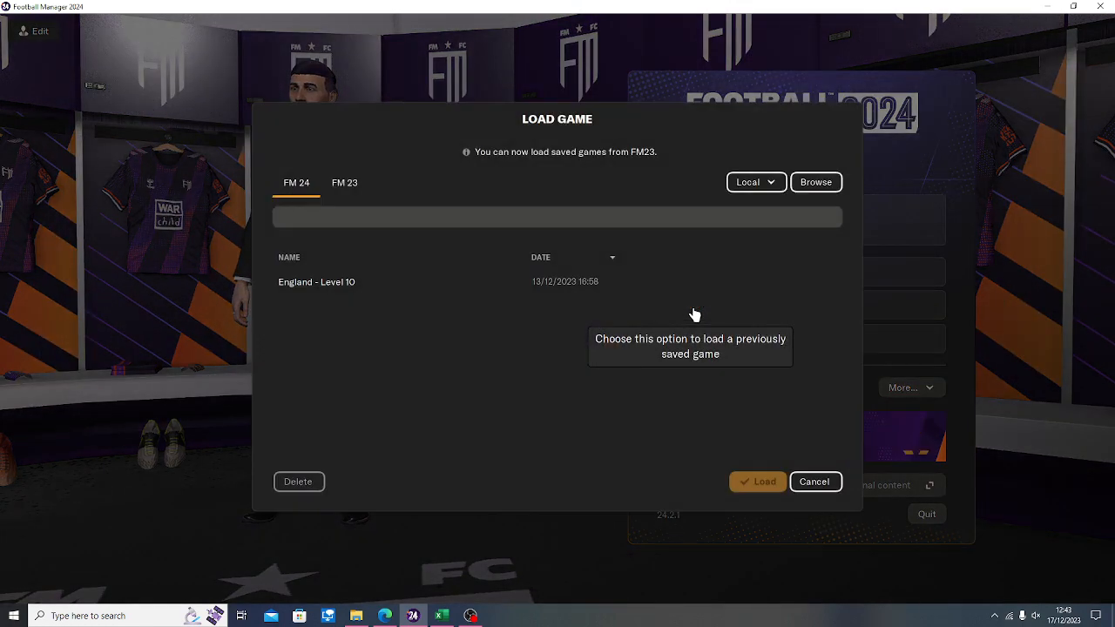
pyautogui.doubleClick(344, 288)
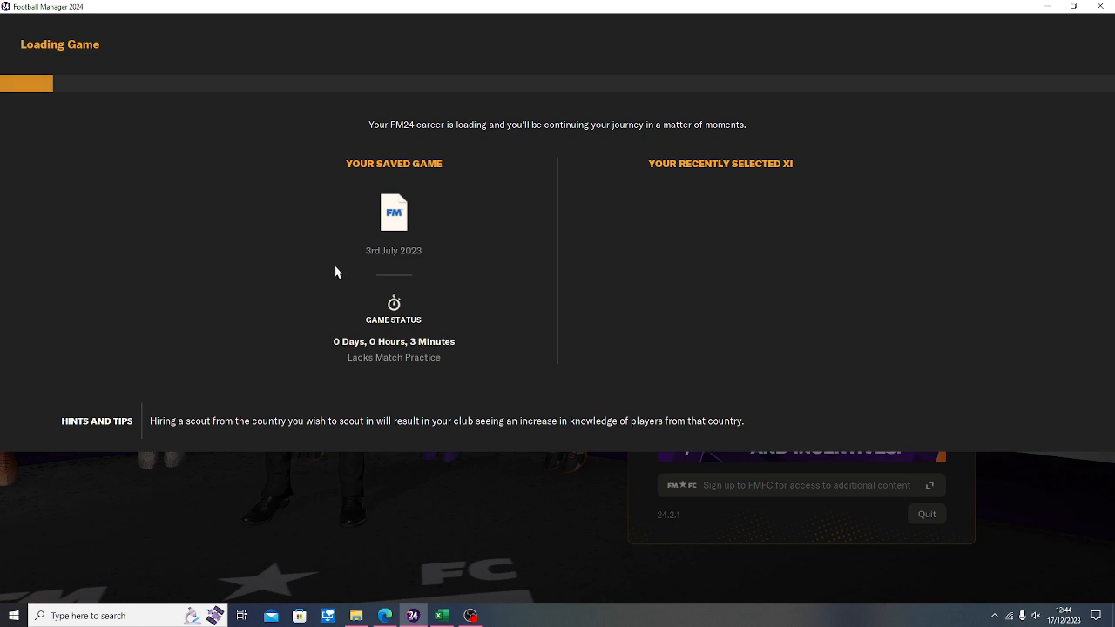
pyautogui.click(443, 617)
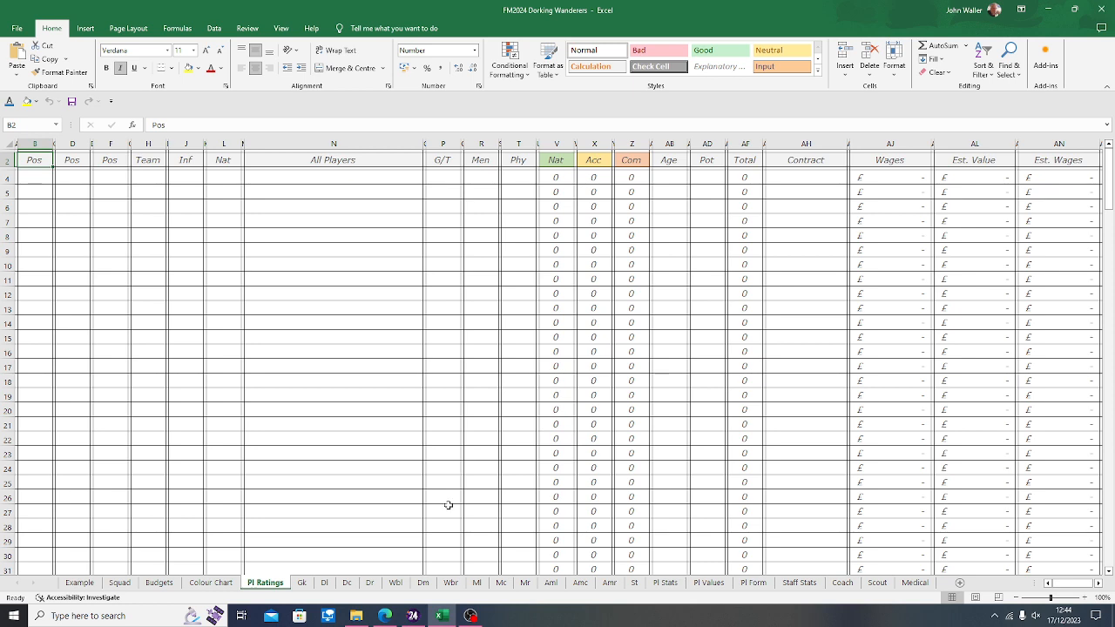
pyautogui.click(412, 616)
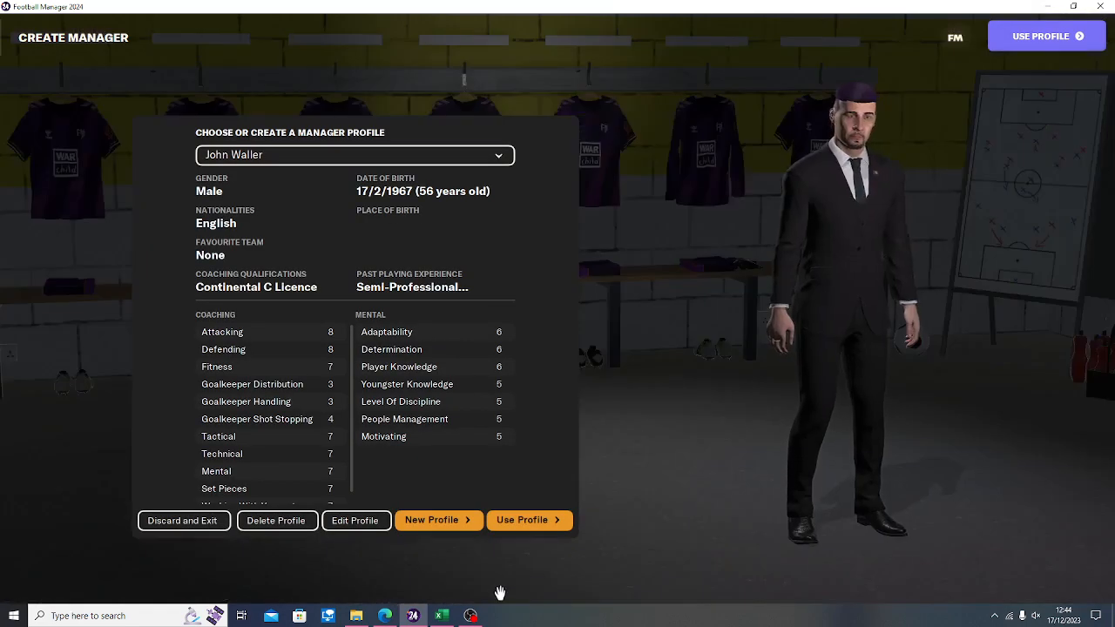
# Step: Use the existing manager profile, choose Dorking from the Vanarama National League as the single team, and continue to the managerial style
pyautogui.click(527, 521)
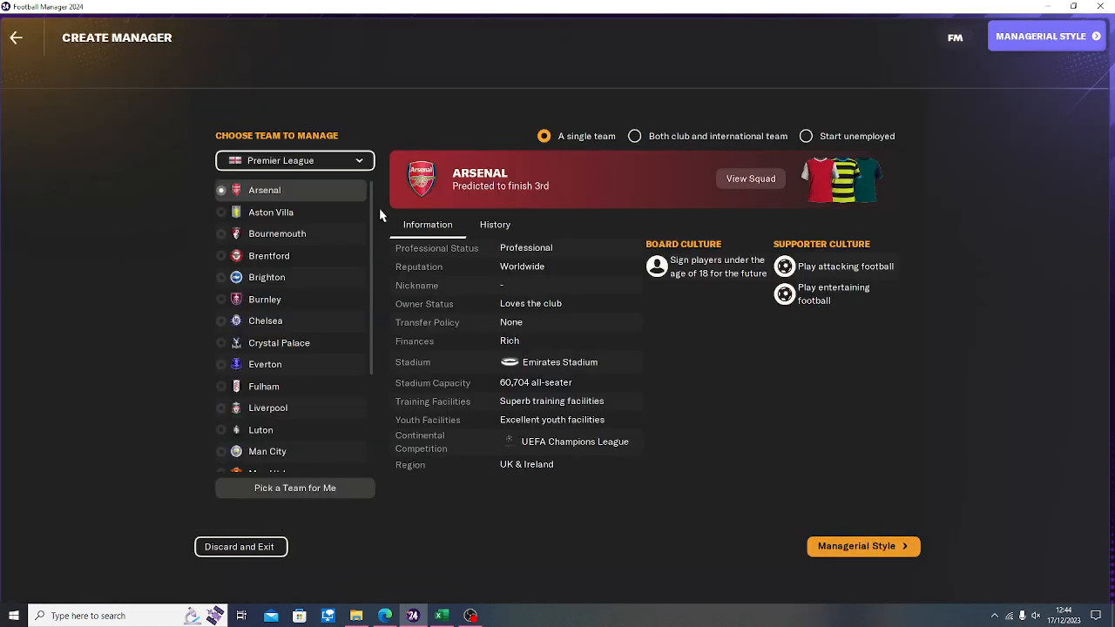
pyautogui.click(355, 162)
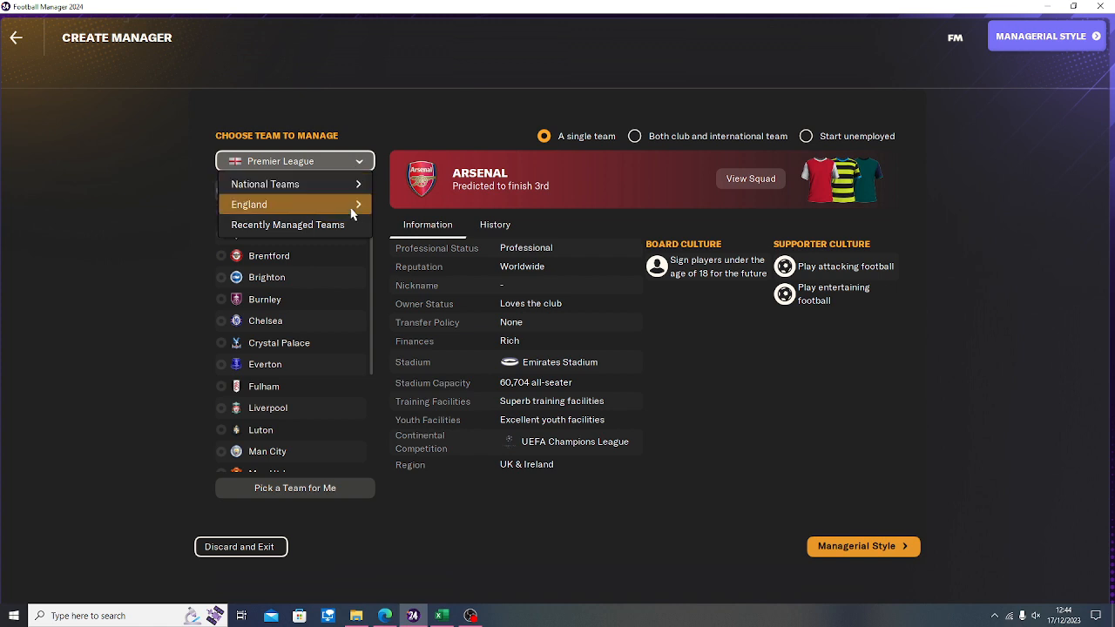
pyautogui.moveTo(358, 204)
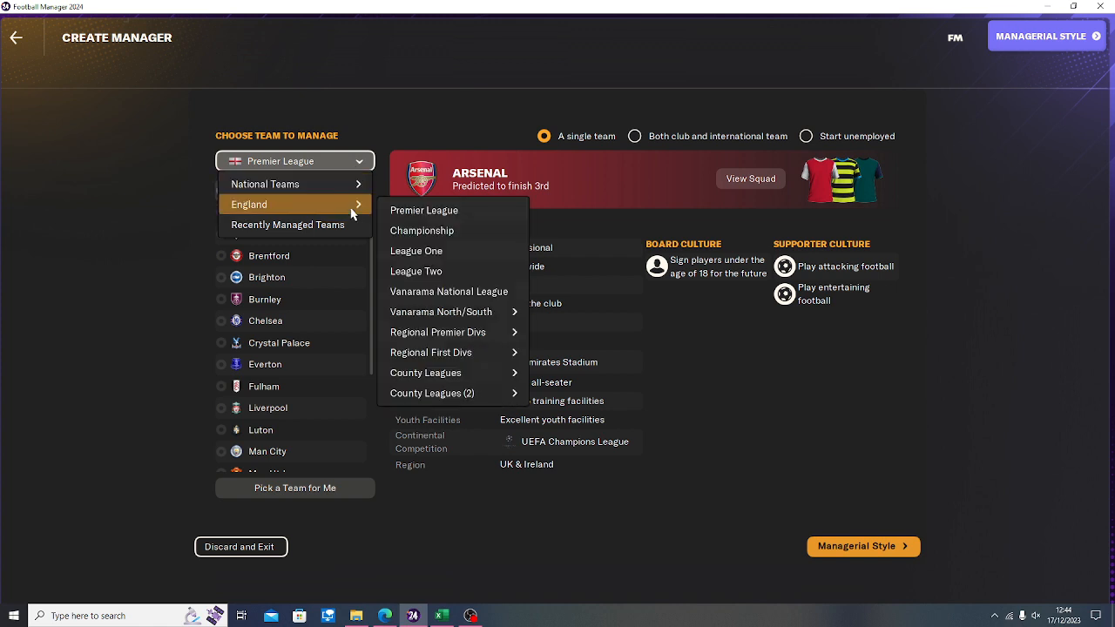
pyautogui.click(502, 297)
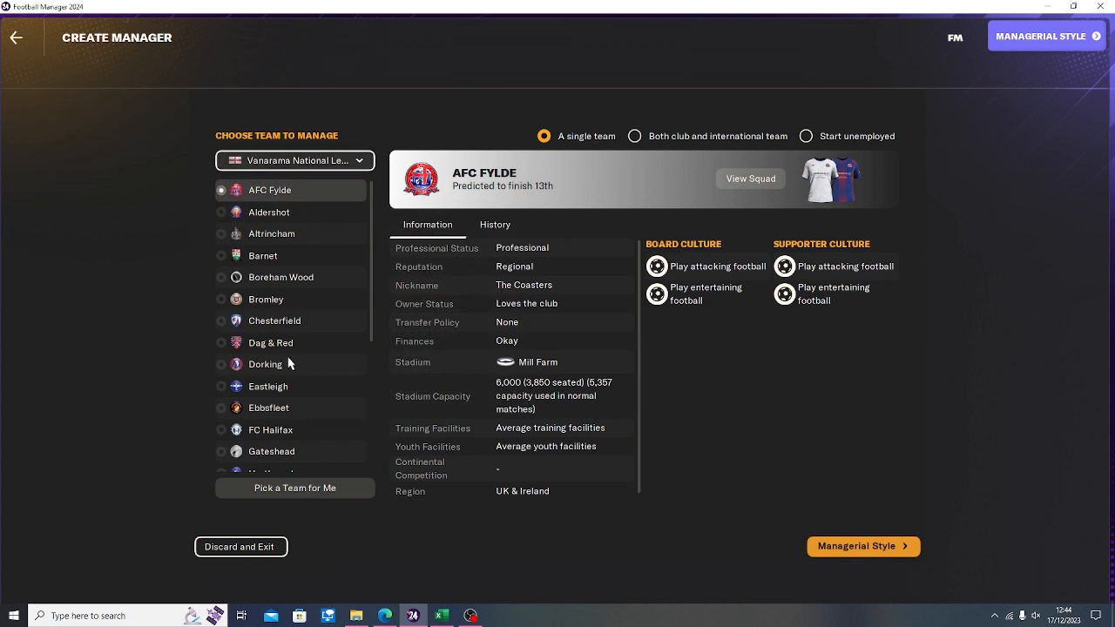
pyautogui.click(312, 375)
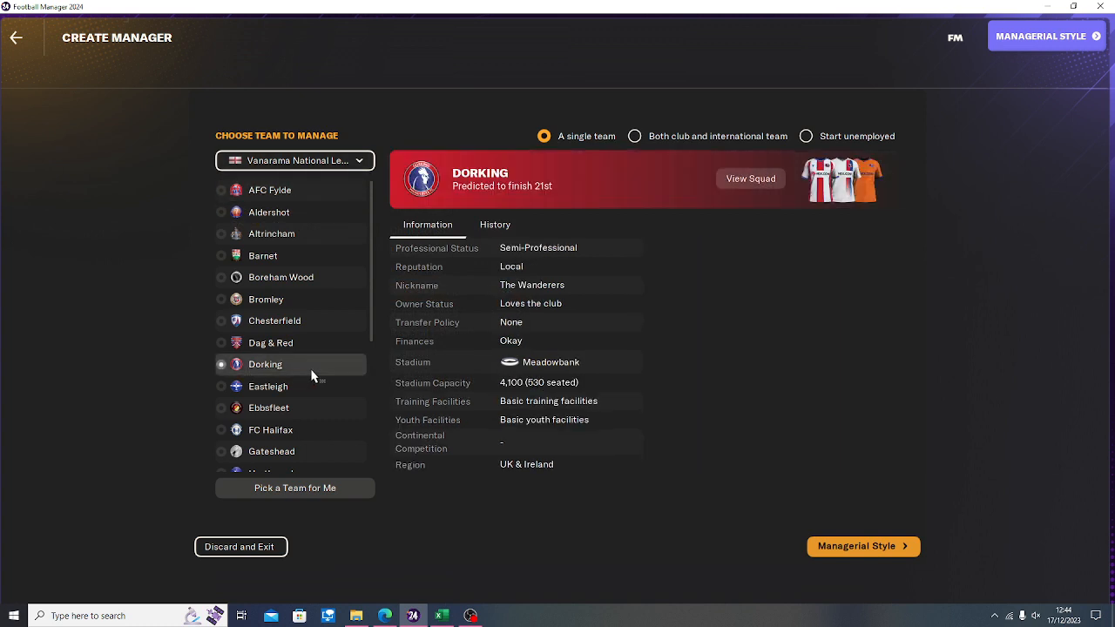
pyautogui.click(861, 549)
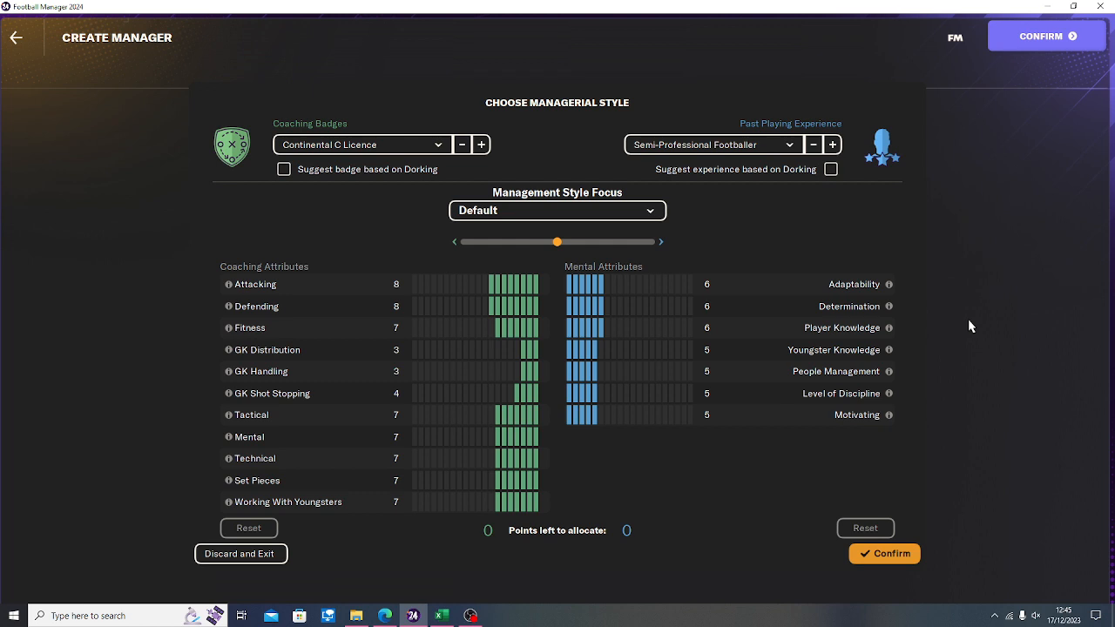
# Step: Try the Continental Pro Licence coaching badge with International (Global level) past playing experience
pyautogui.click(284, 170)
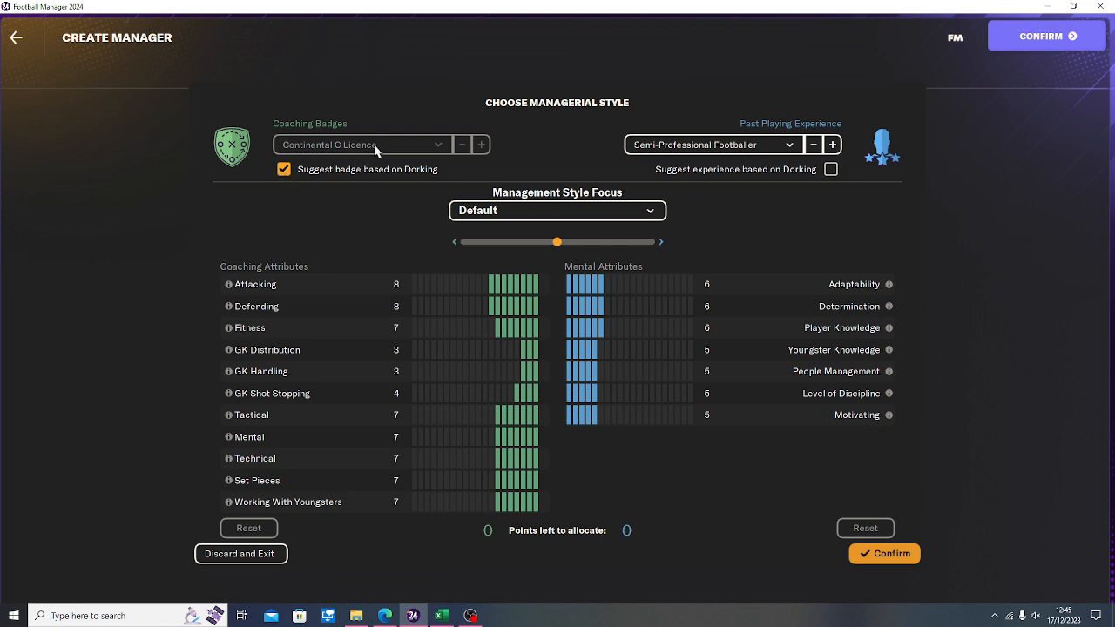
pyautogui.click(284, 170)
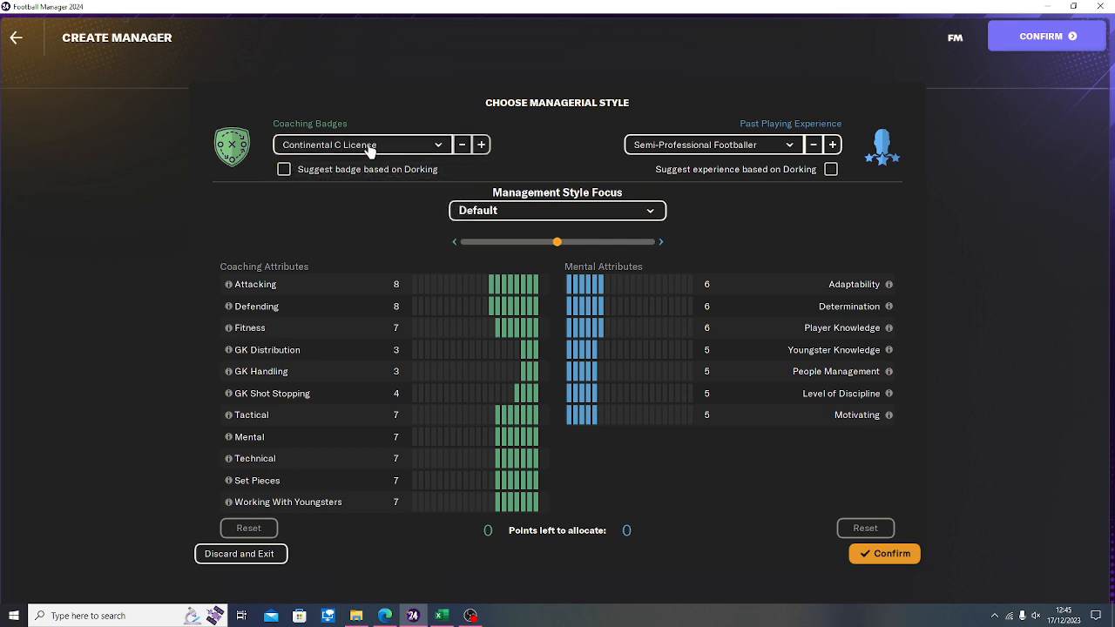
pyautogui.click(366, 145)
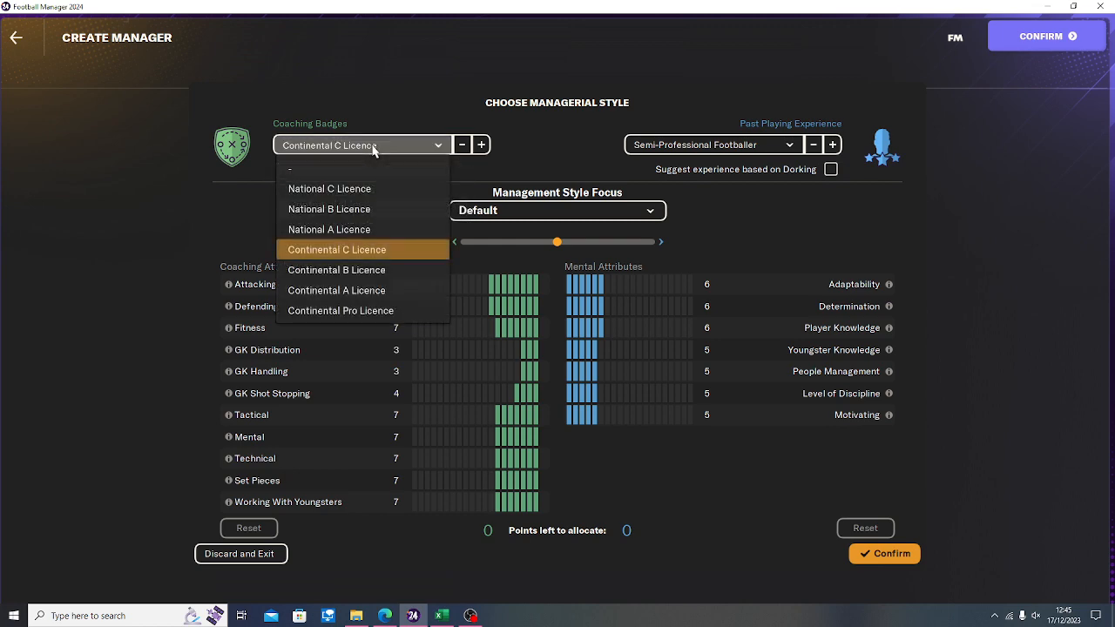
pyautogui.click(350, 314)
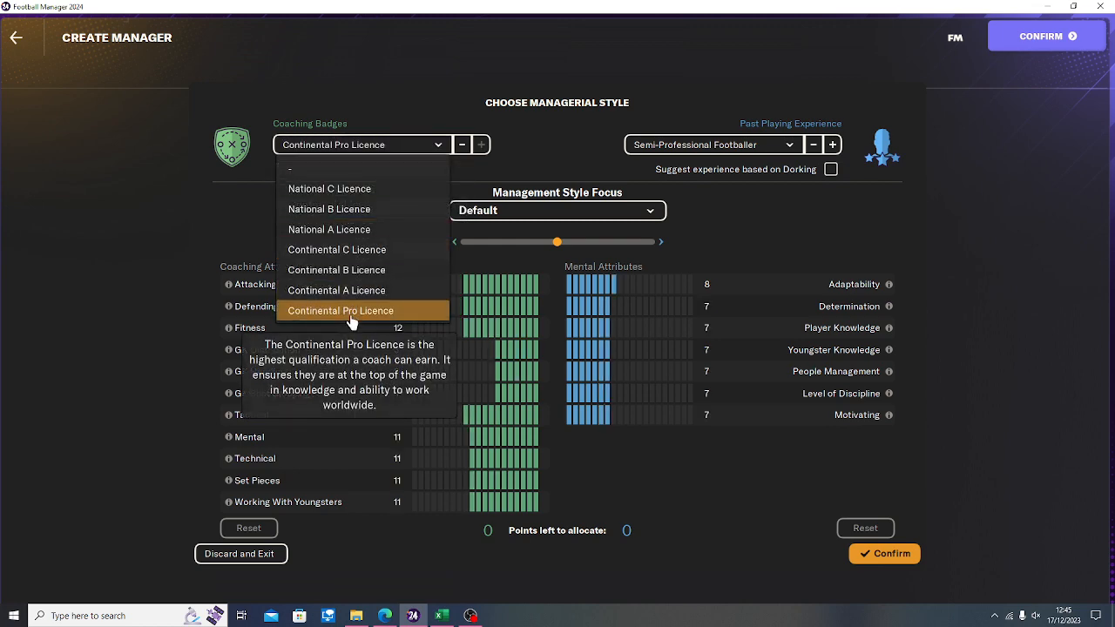
pyautogui.click(730, 150)
pyautogui.click(708, 291)
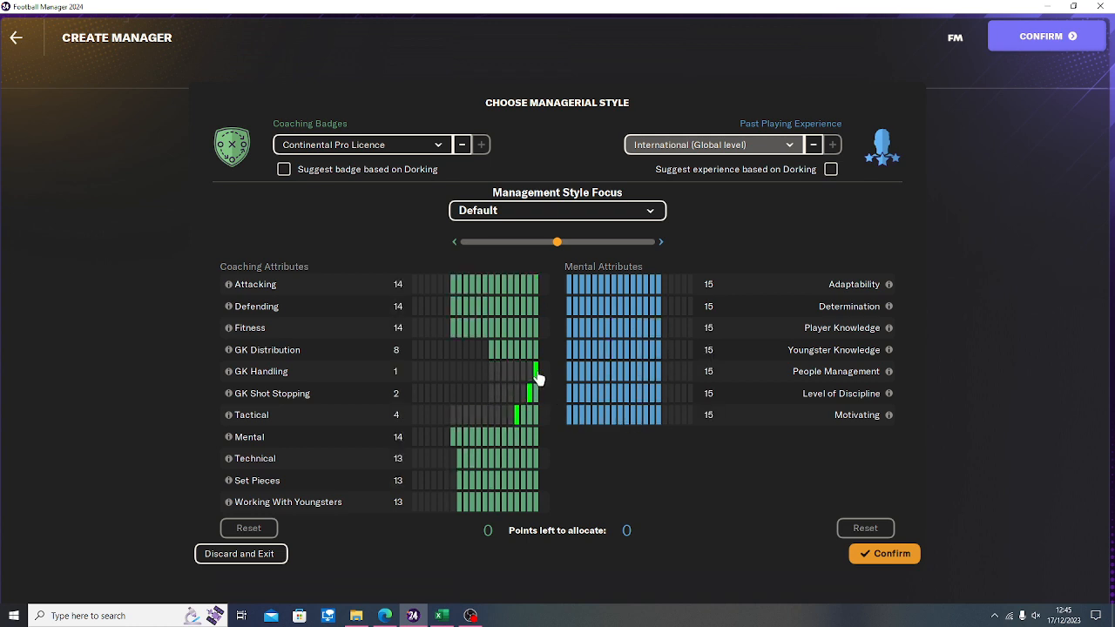
# Step: Base the coaching badge and past playing experience on Dorking's suggestions, confirm the manager and start playing
pyautogui.click(285, 169)
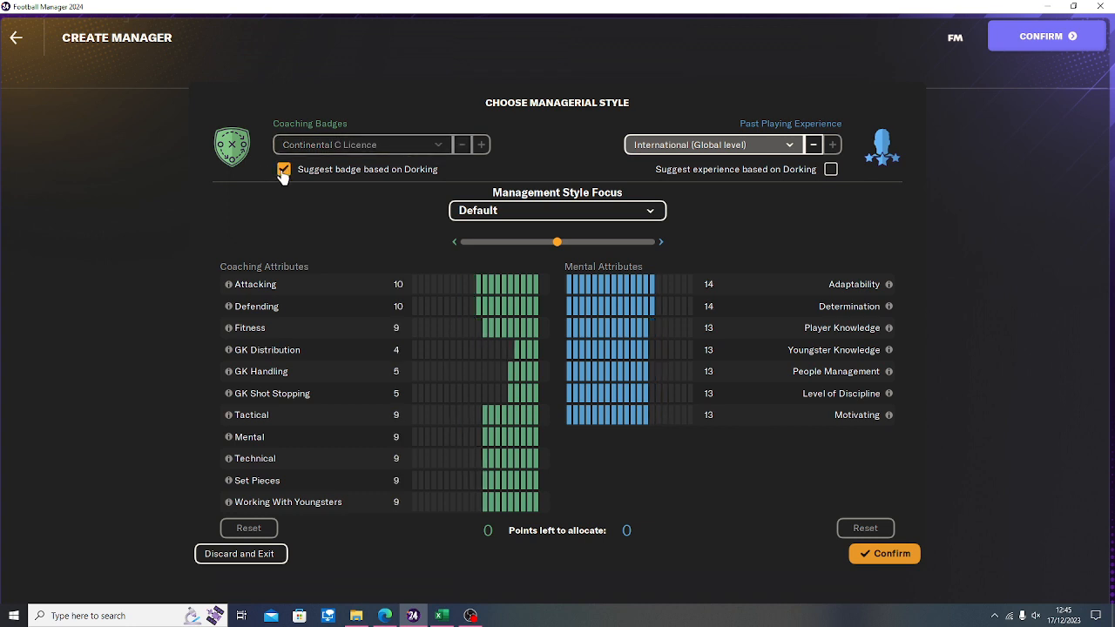
pyautogui.click(831, 169)
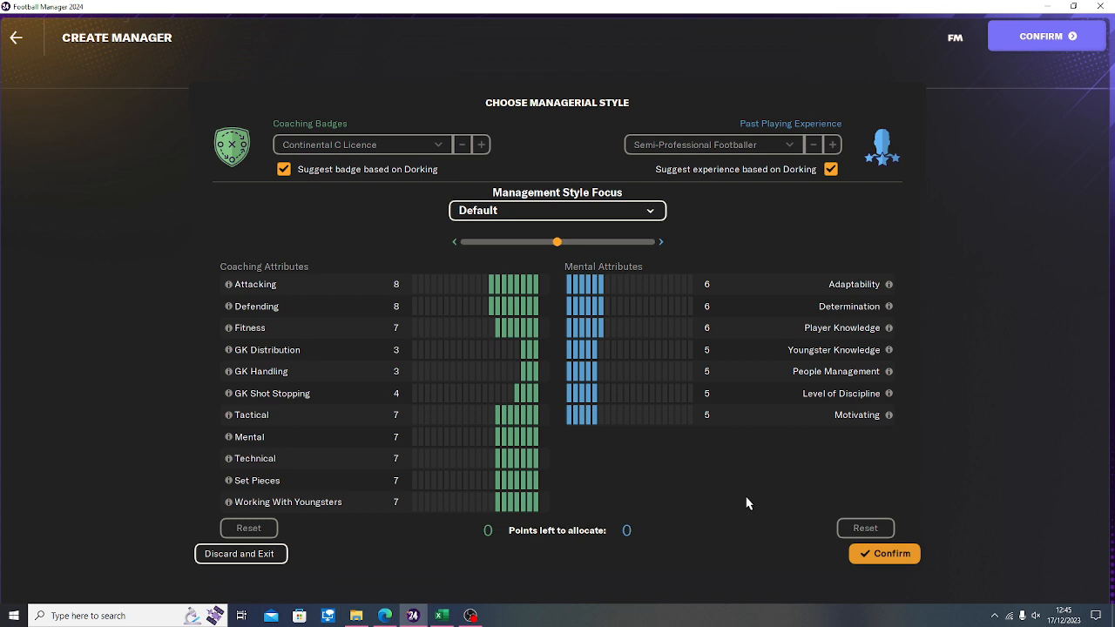
pyautogui.click(897, 555)
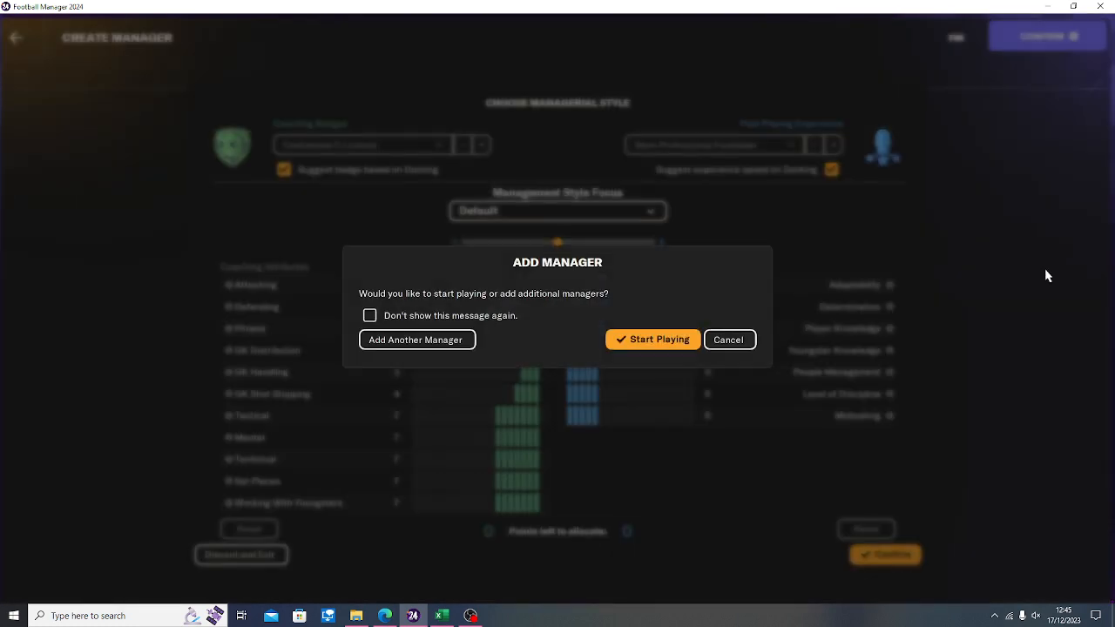
pyautogui.click(676, 340)
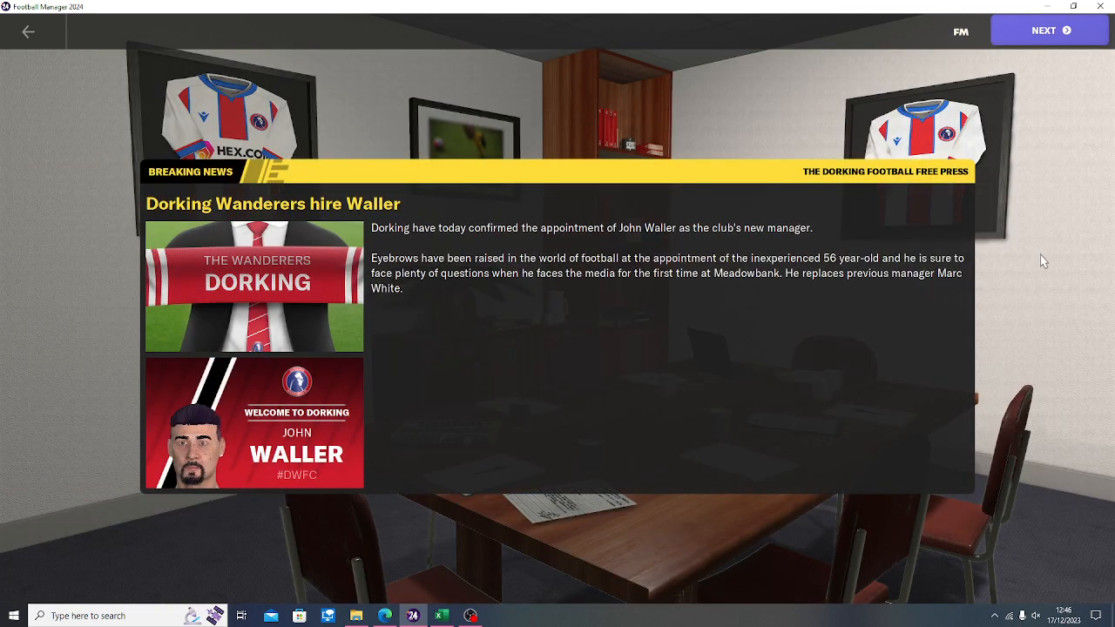
# Step: Save the game under the new name "Dorking Wanderers"
pyautogui.click(961, 33)
pyautogui.click(995, 81)
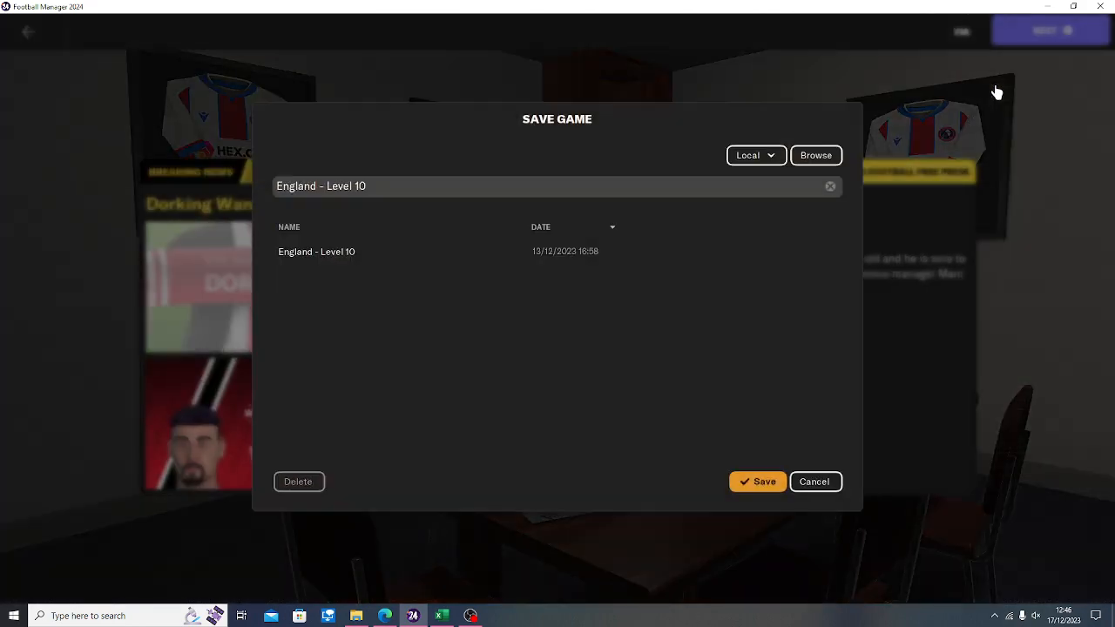
pyautogui.click(389, 188)
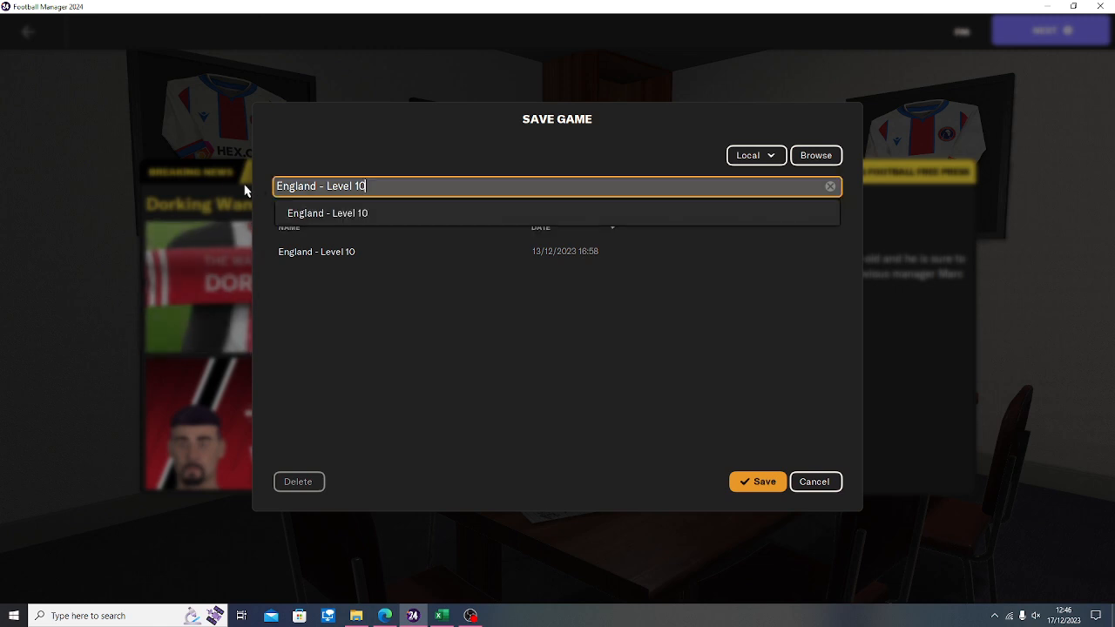
pyautogui.hotkey('ctrl', 'a')
pyautogui.write('Dorking Wander')
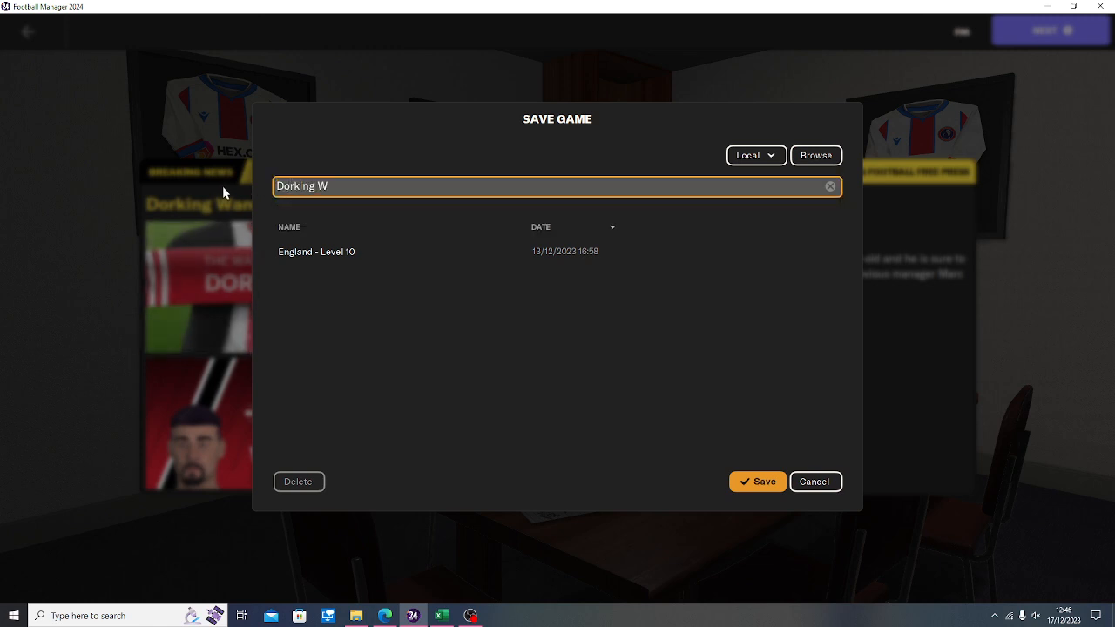
pyautogui.write('ers')
pyautogui.click(746, 486)
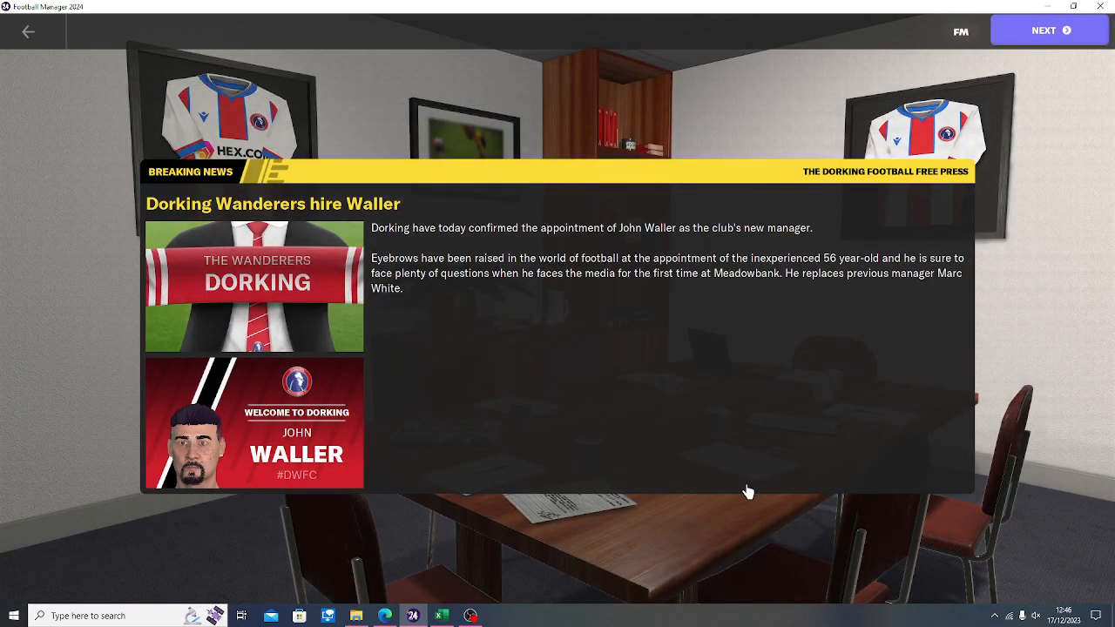
# Step: Go through the owner's welcome pages, decline the intra-squad friendly and confirm the arrangements
pyautogui.click(1049, 36)
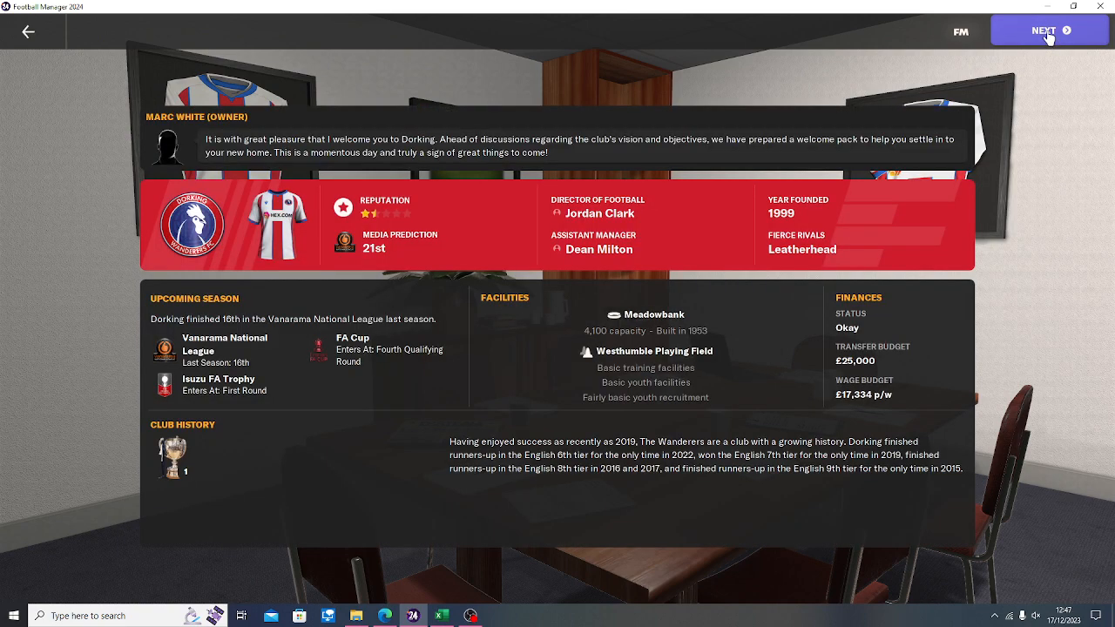
pyautogui.click(1048, 36)
pyautogui.click(1048, 35)
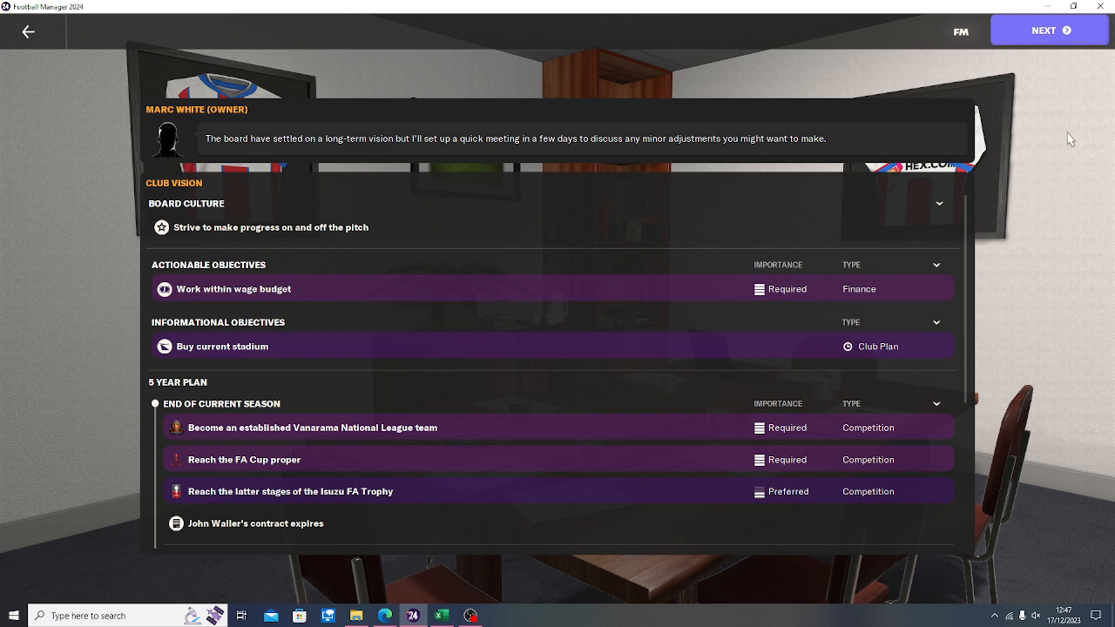
pyautogui.click(1046, 35)
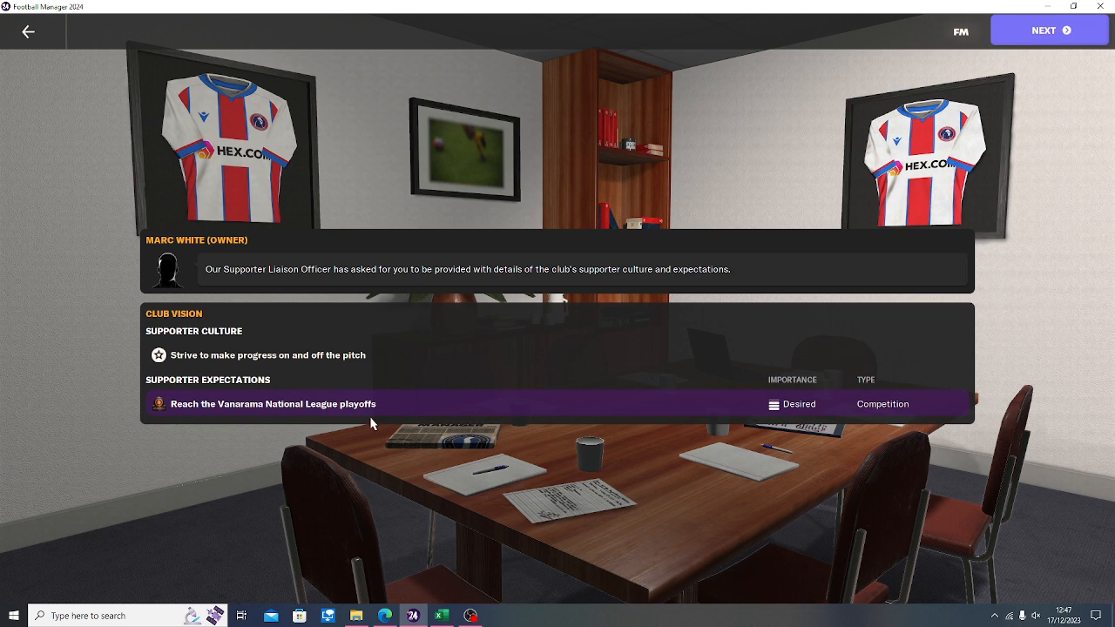
pyautogui.click(1051, 33)
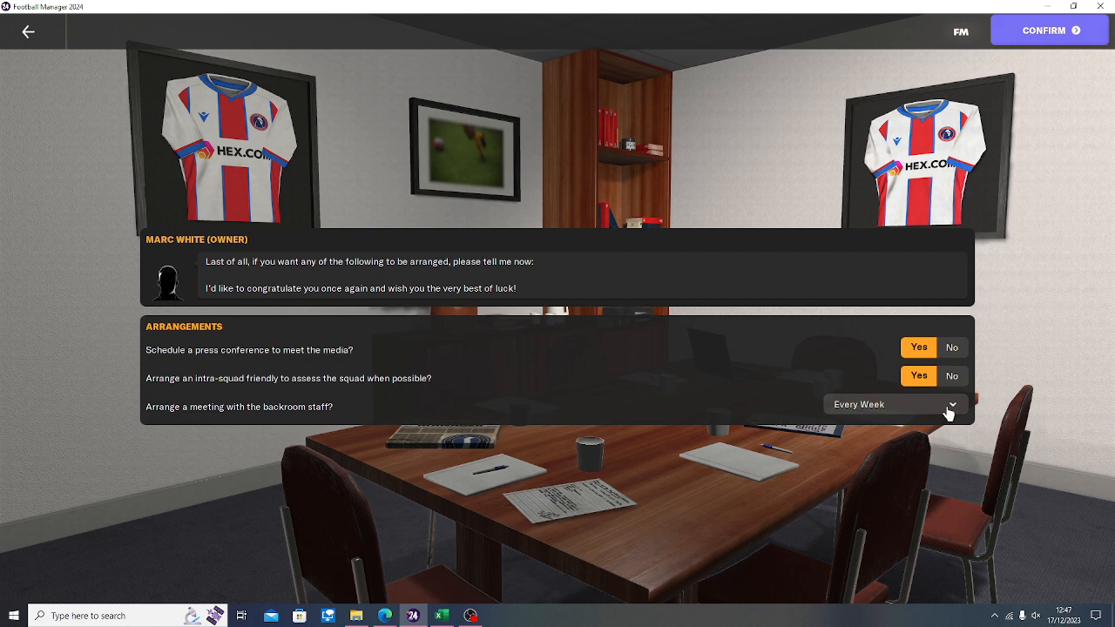
pyautogui.click(952, 376)
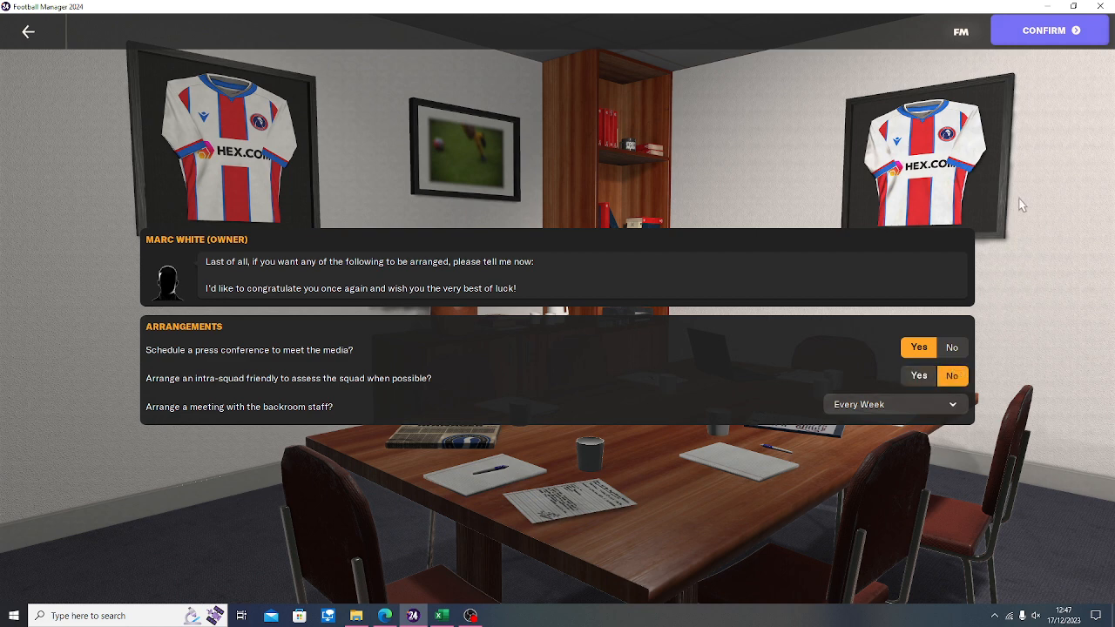
pyautogui.click(1038, 36)
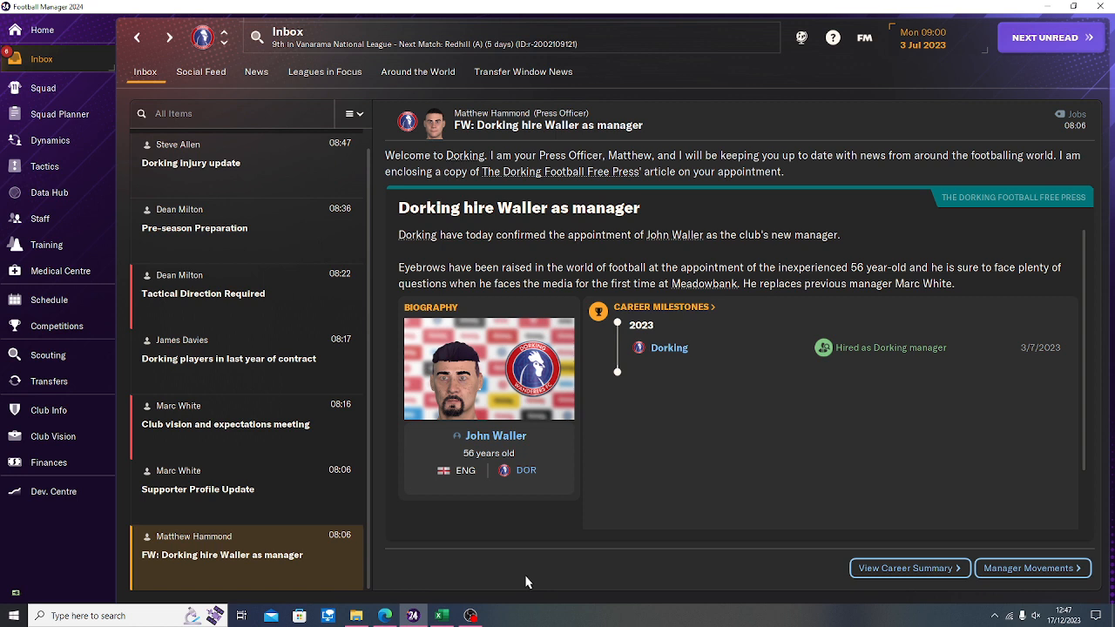
# Step: Look up the wage budget in the club finances and enter 17334 in cell H2 of the Budgets sheet in Excel
pyautogui.click(49, 463)
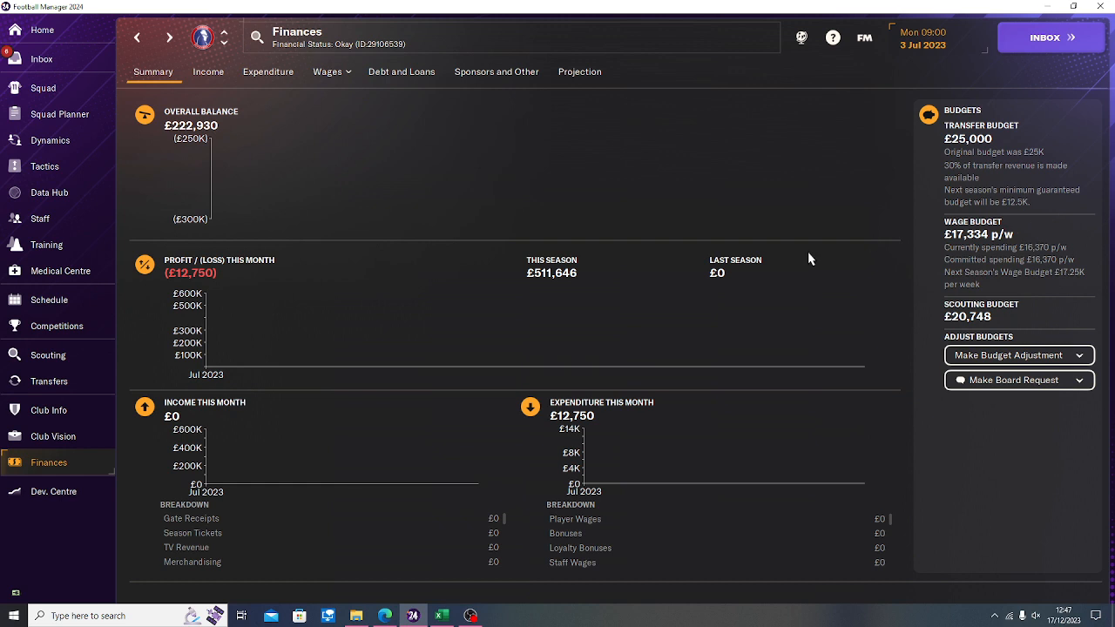
pyautogui.click(444, 616)
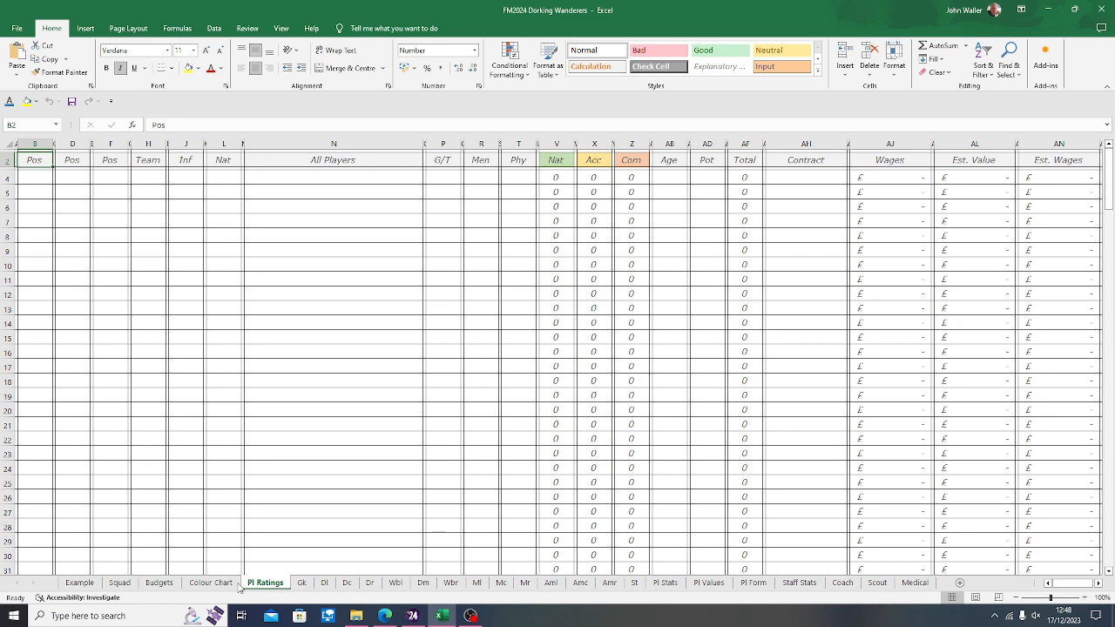
pyautogui.click(159, 583)
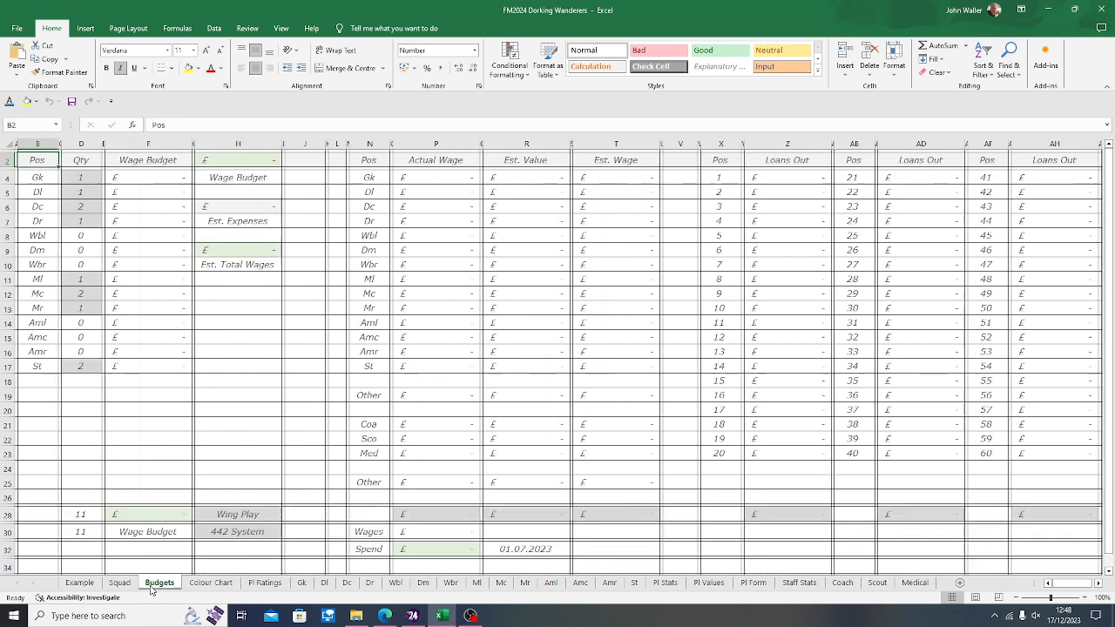
pyautogui.click(226, 158)
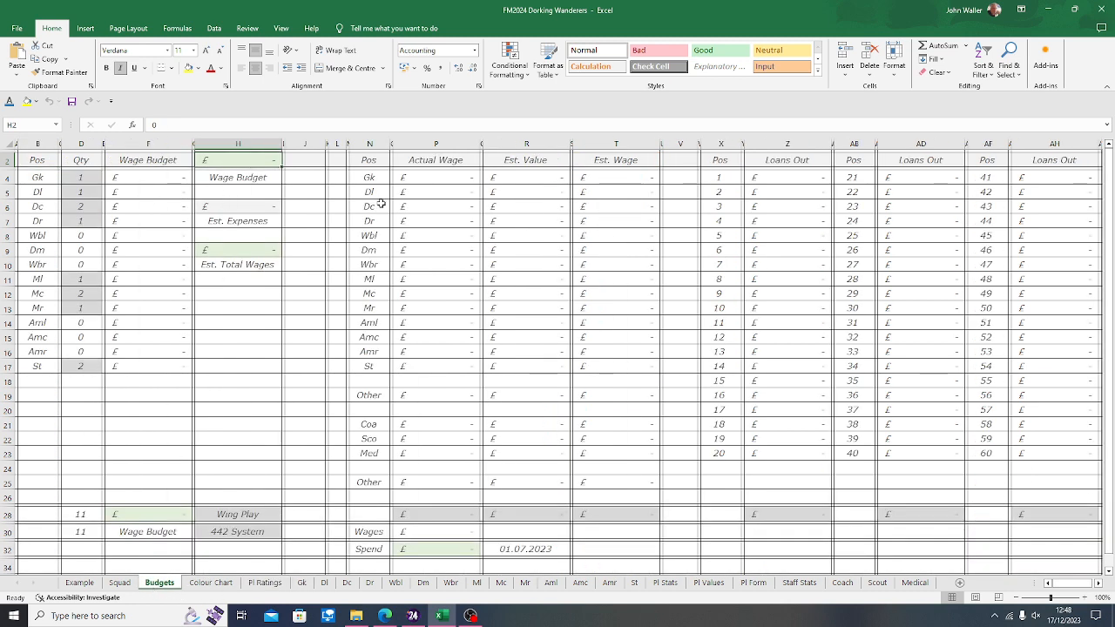
pyautogui.write('17334')
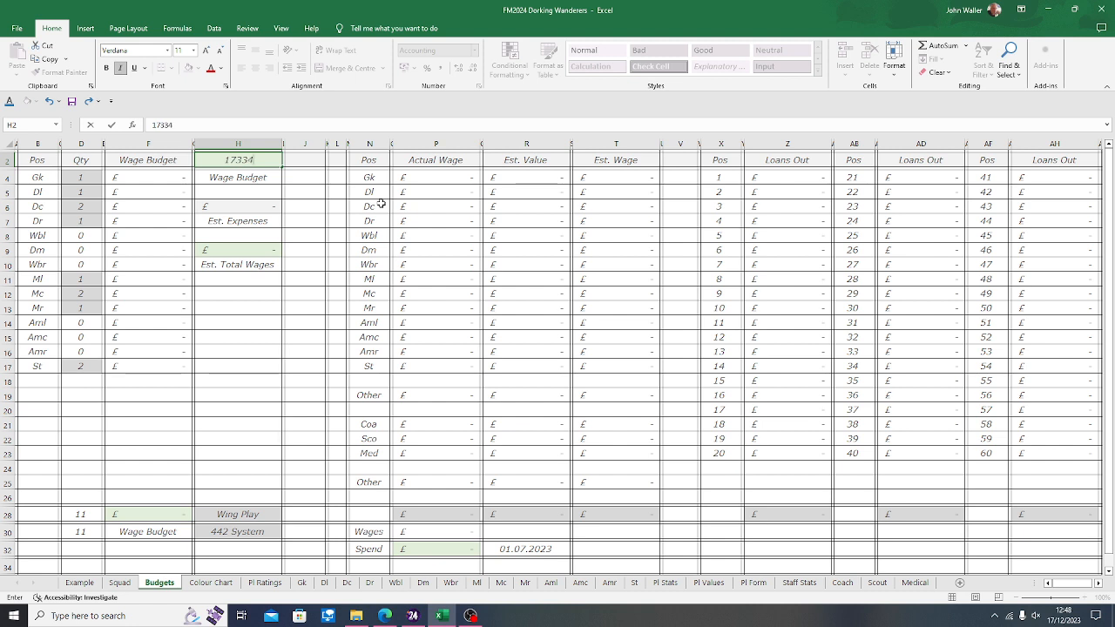
pyautogui.press('Return')
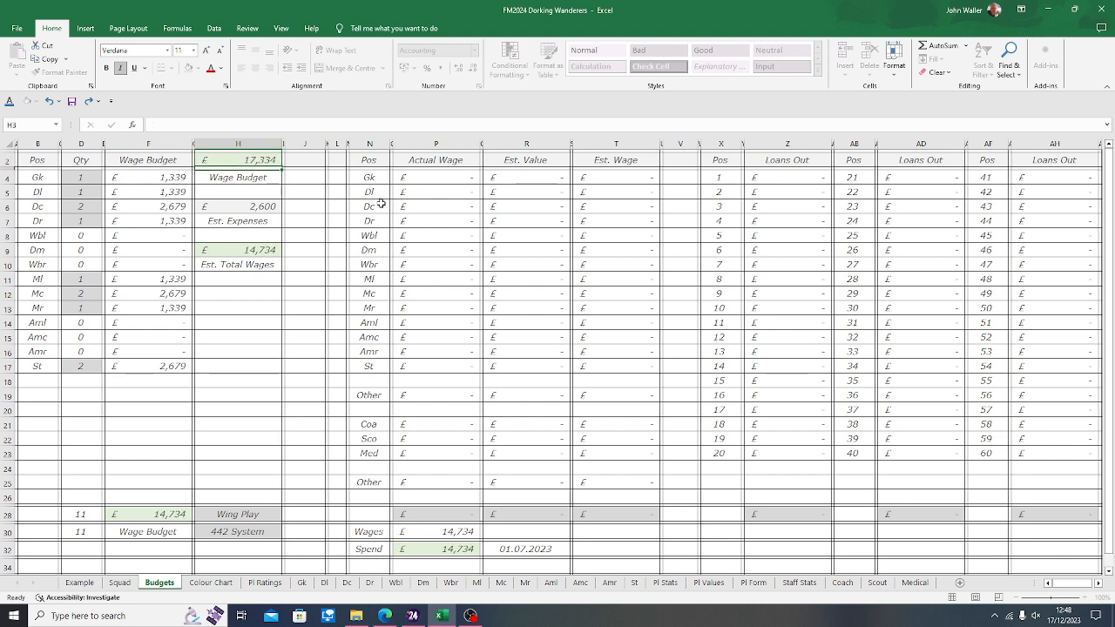
# Step: Check the goalkeeper's wage budget formula in cell F4 of the Budgets sheet
pyautogui.press('Down')
pyautogui.press('Left')
pyautogui.press('Left')
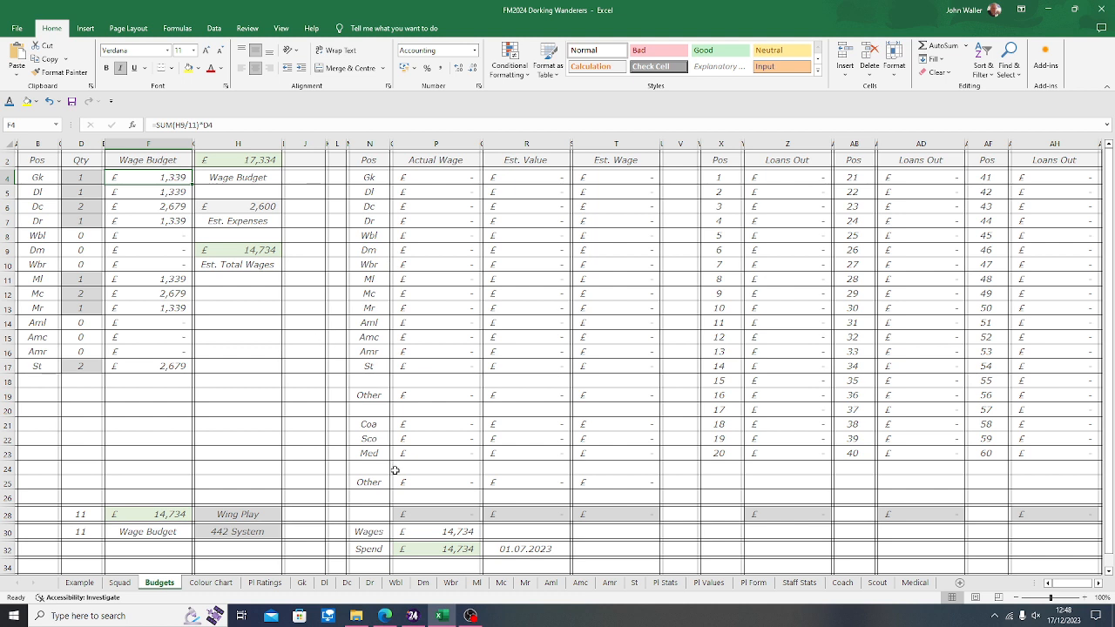
# Step: Switch to Football Manager and start creating a tactic from the Tactical Direction Required inbox message
pyautogui.click(413, 616)
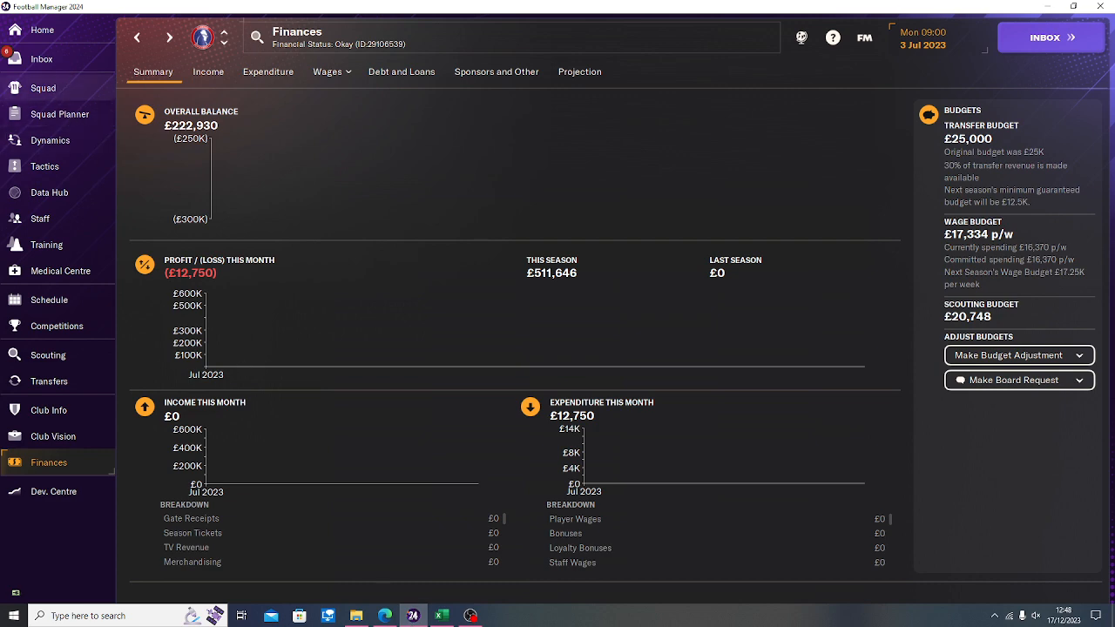
pyautogui.click(41, 59)
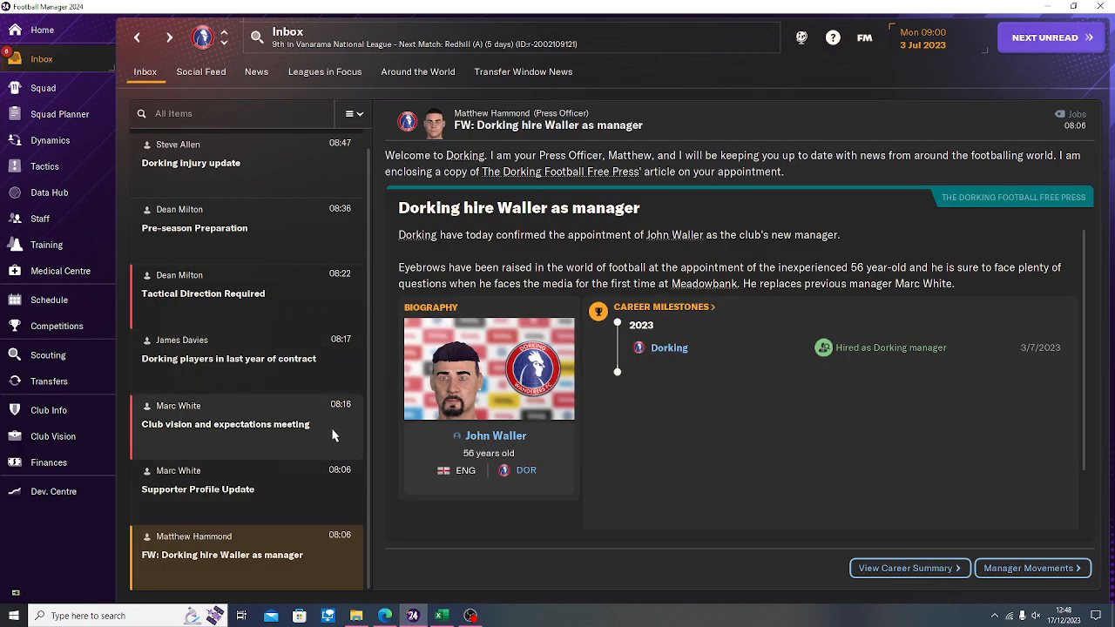
pyautogui.click(291, 306)
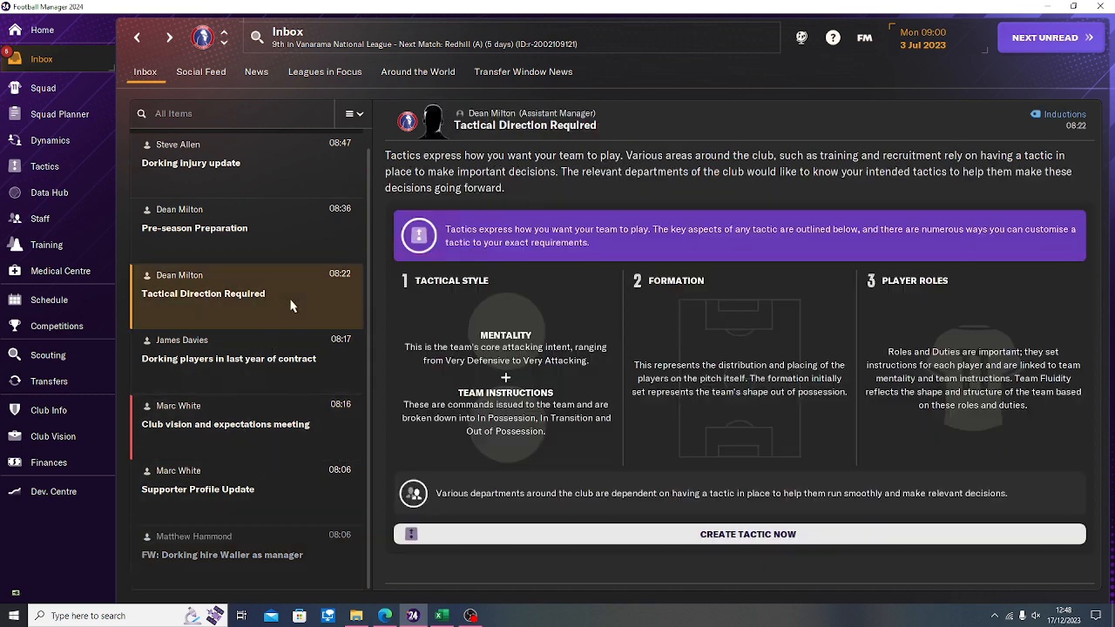
pyautogui.click(740, 549)
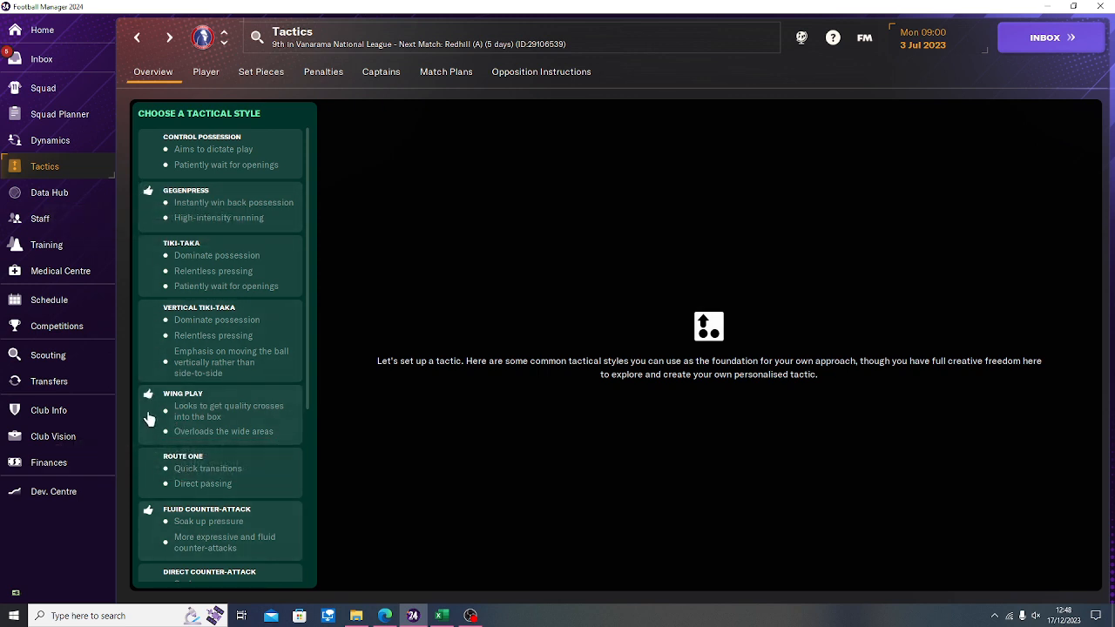
# Step: Choose the Wing Play tactical style with the standard 4-4-2 from the other formations and confirm the tactic
pyautogui.click(229, 424)
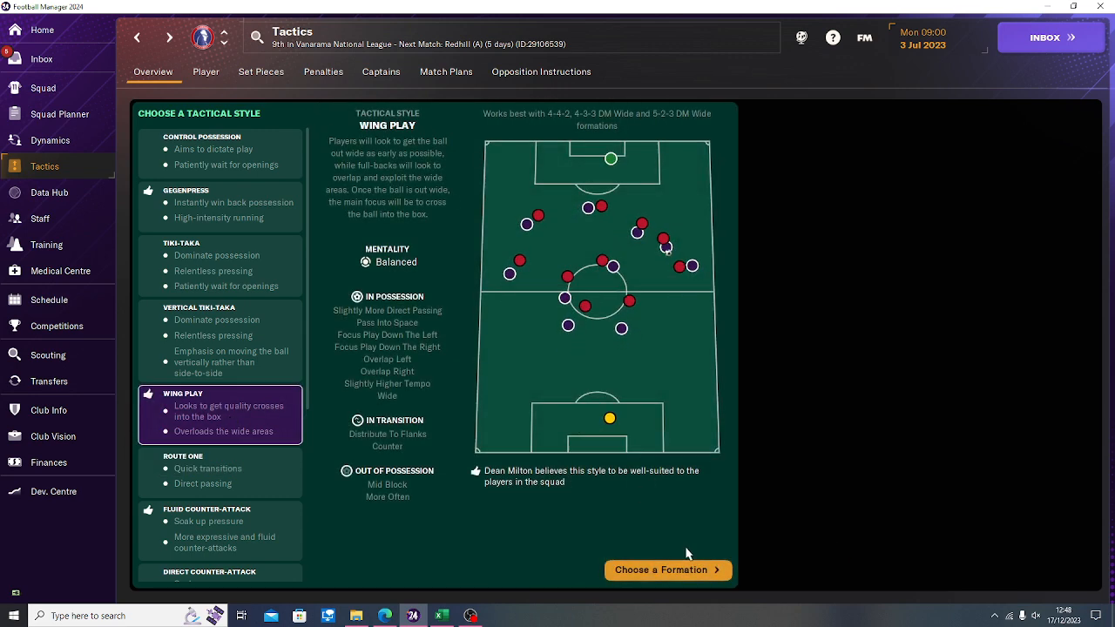
pyautogui.click(687, 570)
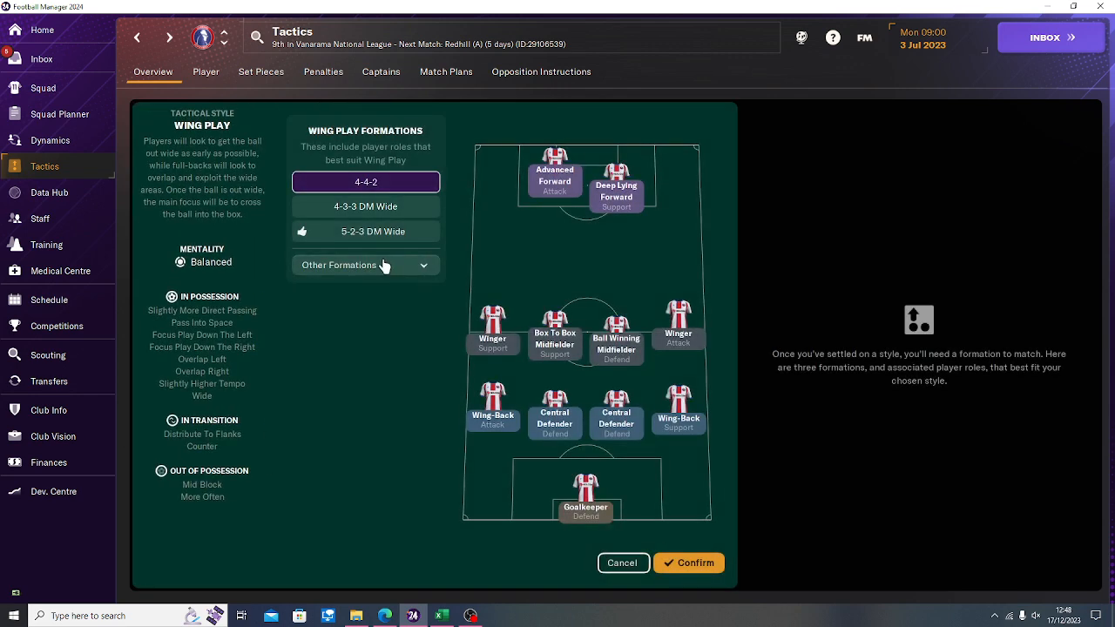
pyautogui.click(380, 267)
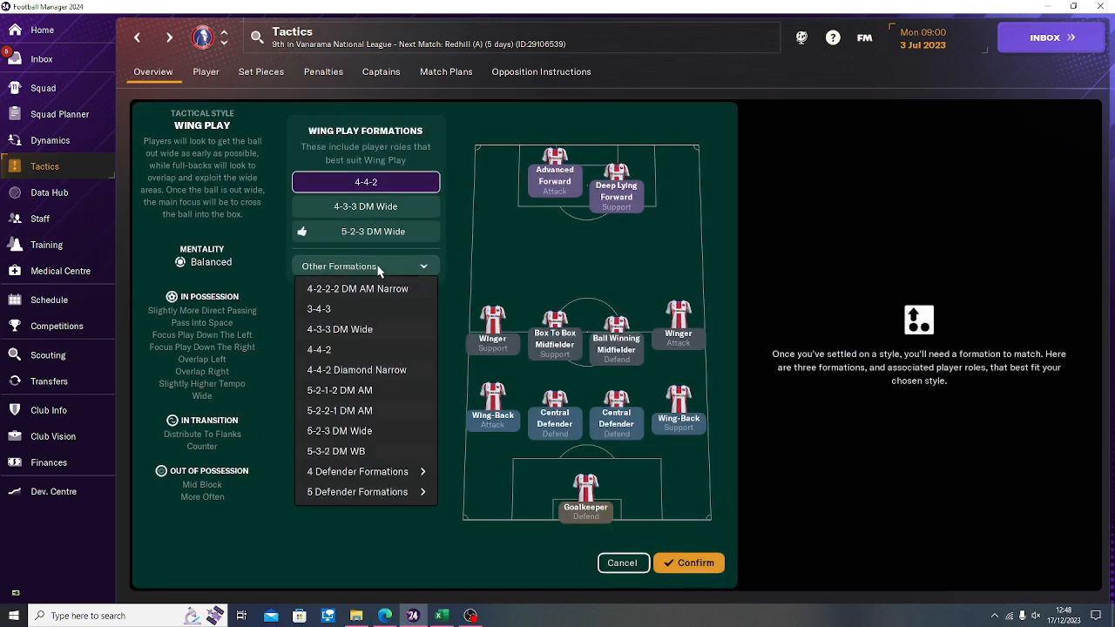
pyautogui.click(344, 357)
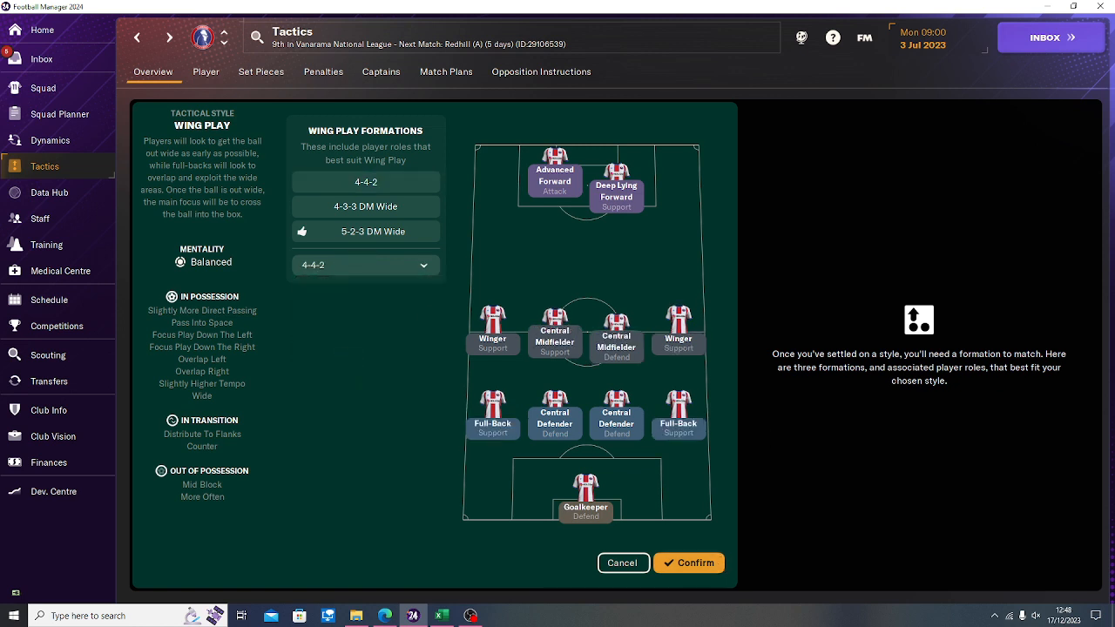
pyautogui.click(708, 577)
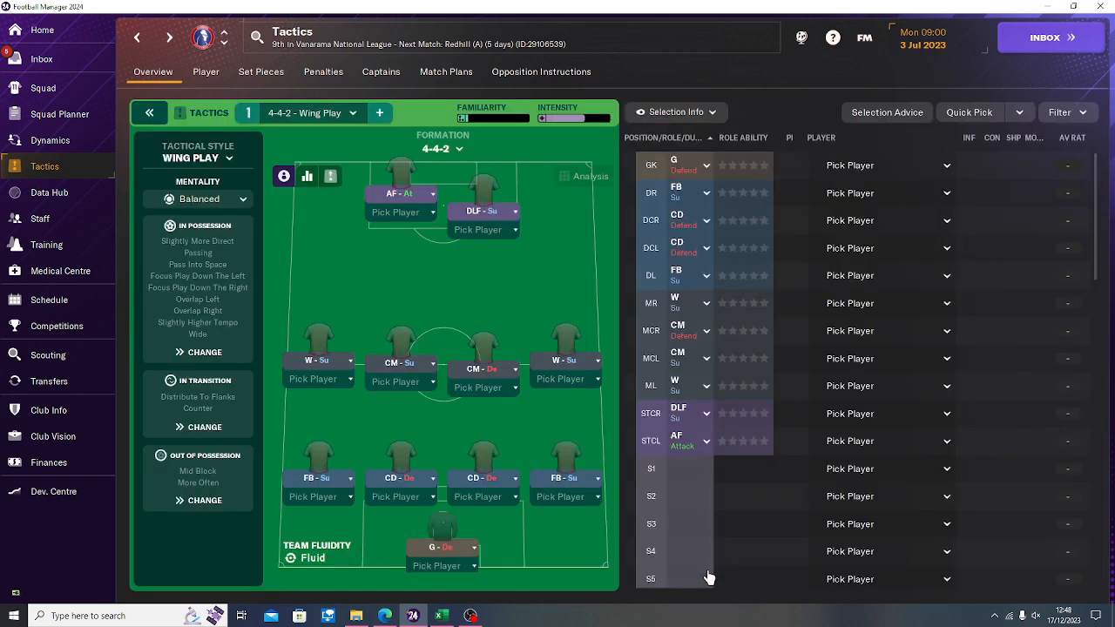
# Step: Return to Excel after checking the club finances and move the Wbl, Dm, Wbr, Aml, Amc and Amr sheets, in that order, before the Example sheet
pyautogui.click(51, 465)
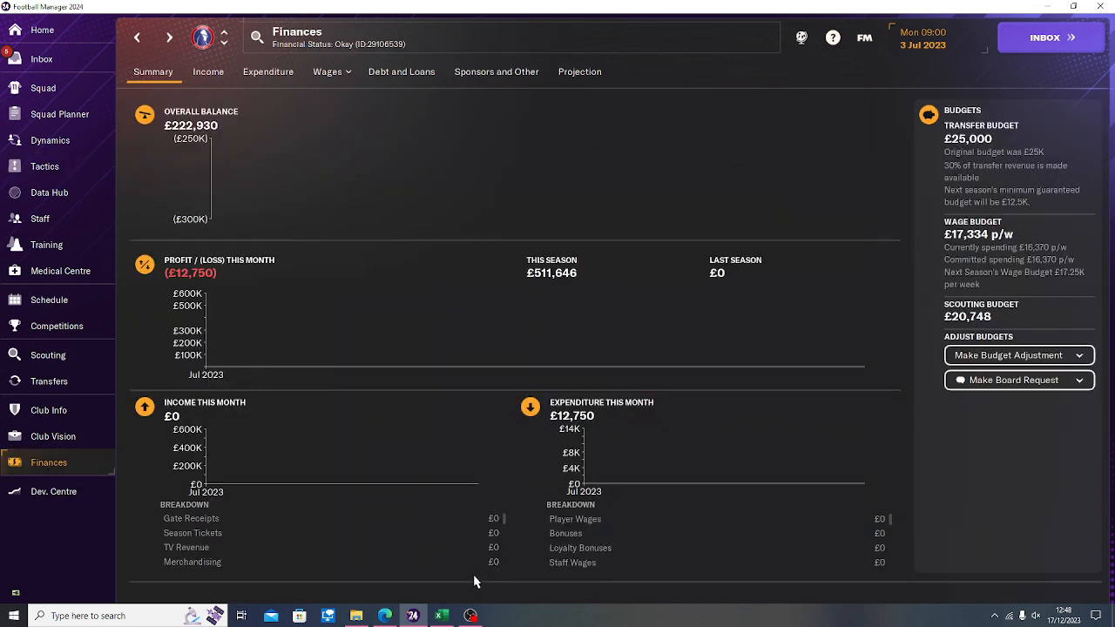
pyautogui.click(441, 616)
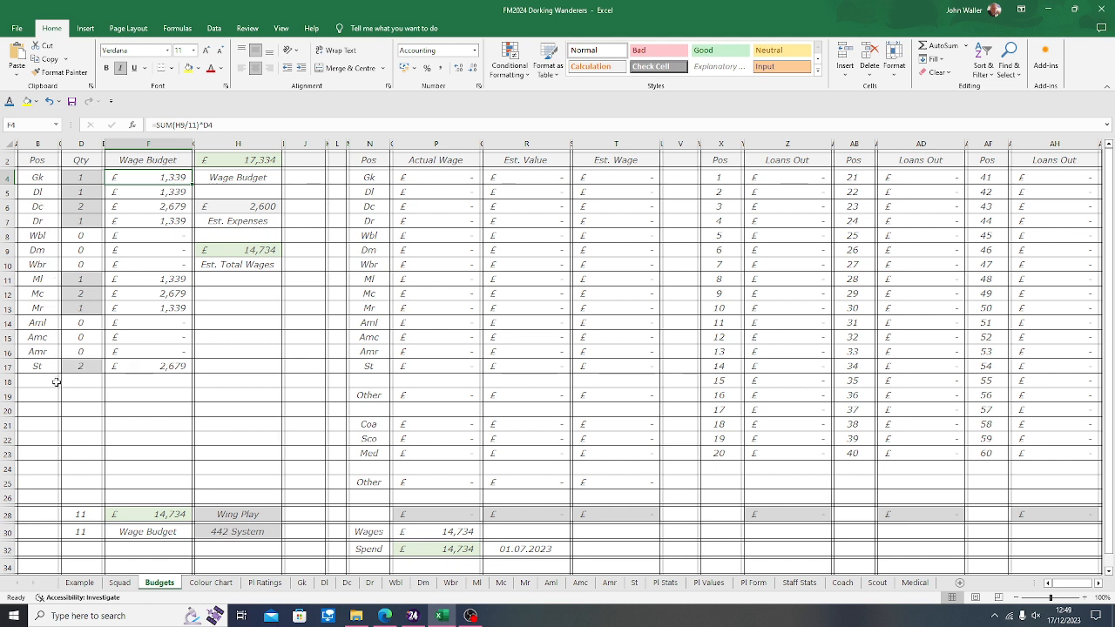
pyautogui.click(395, 583)
pyautogui.moveTo(397, 585); pyautogui.dragTo(87, 542)
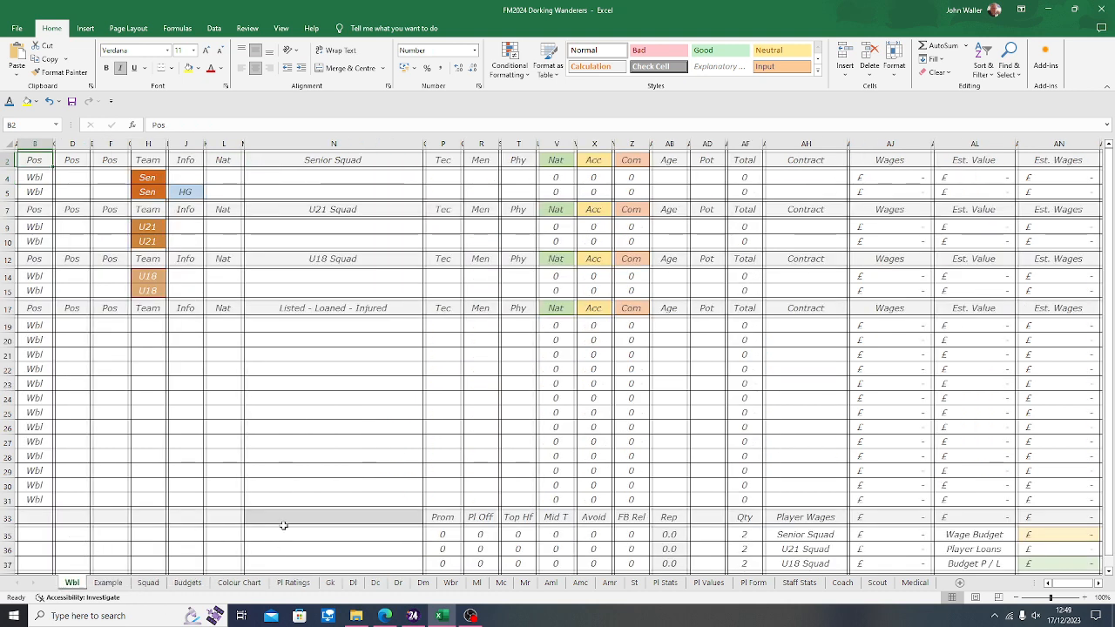
pyautogui.click(424, 584)
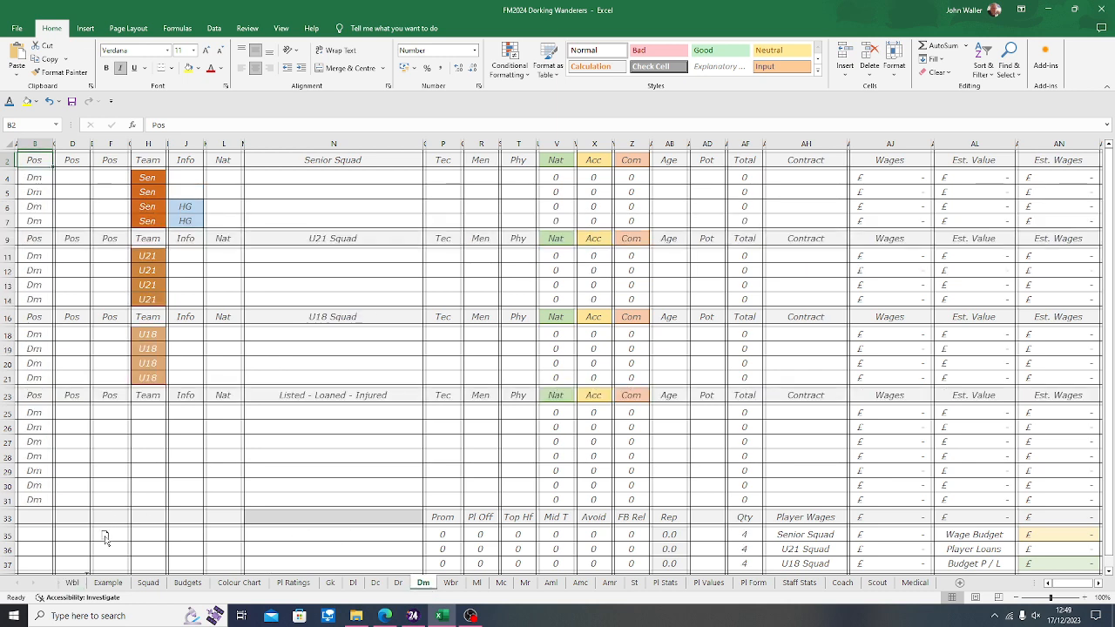
pyautogui.moveTo(94, 538); pyautogui.dragTo(95, 538)
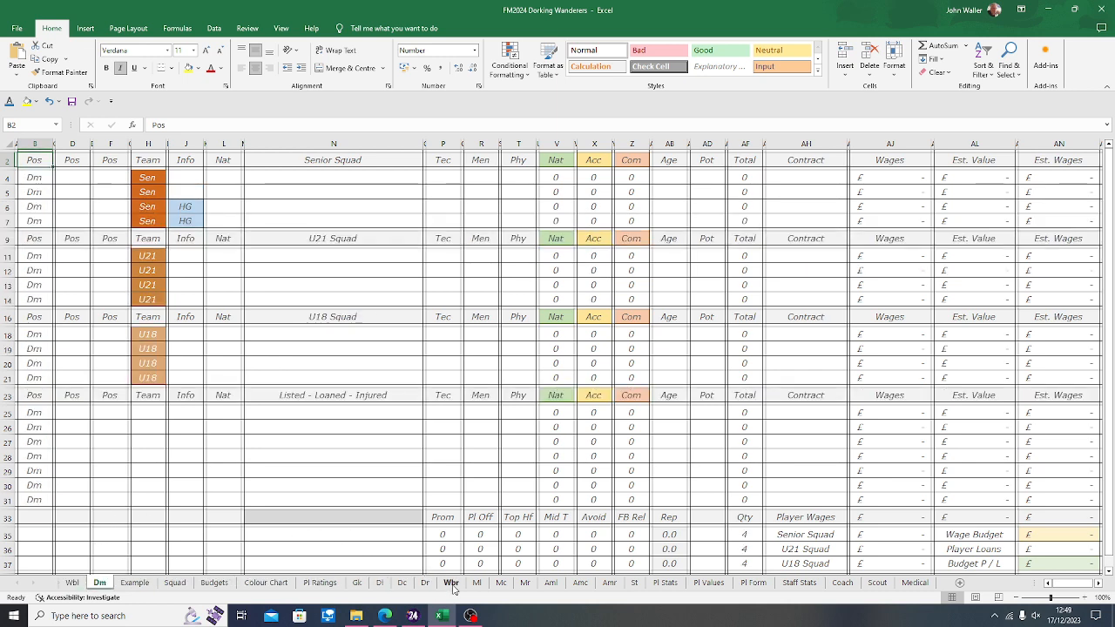
pyautogui.moveTo(451, 584); pyautogui.dragTo(283, 528)
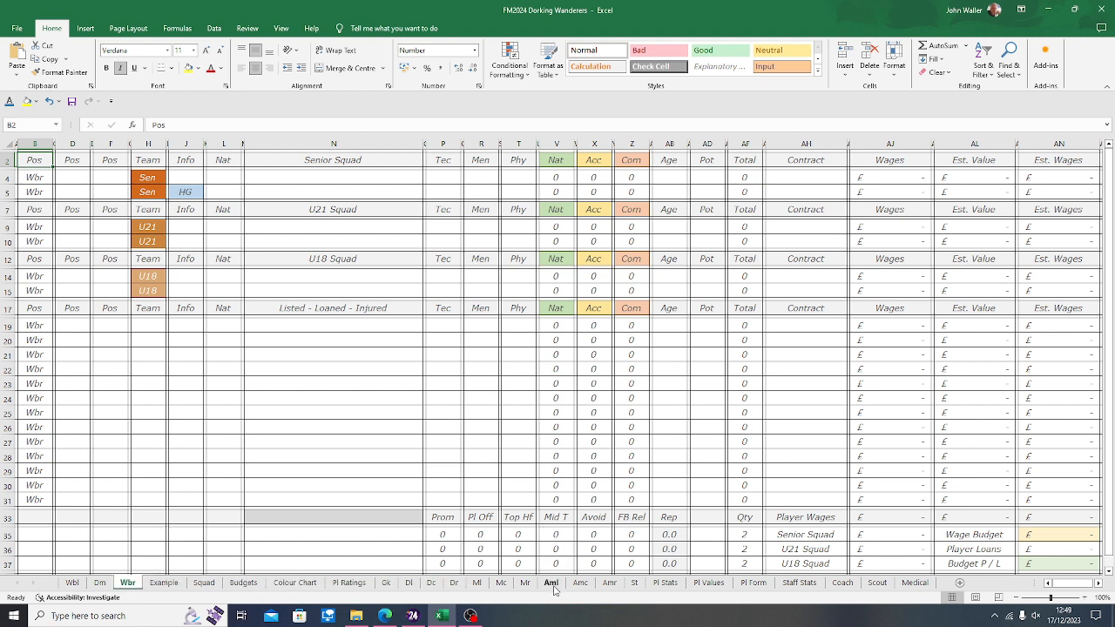
pyautogui.moveTo(553, 591); pyautogui.dragTo(167, 573)
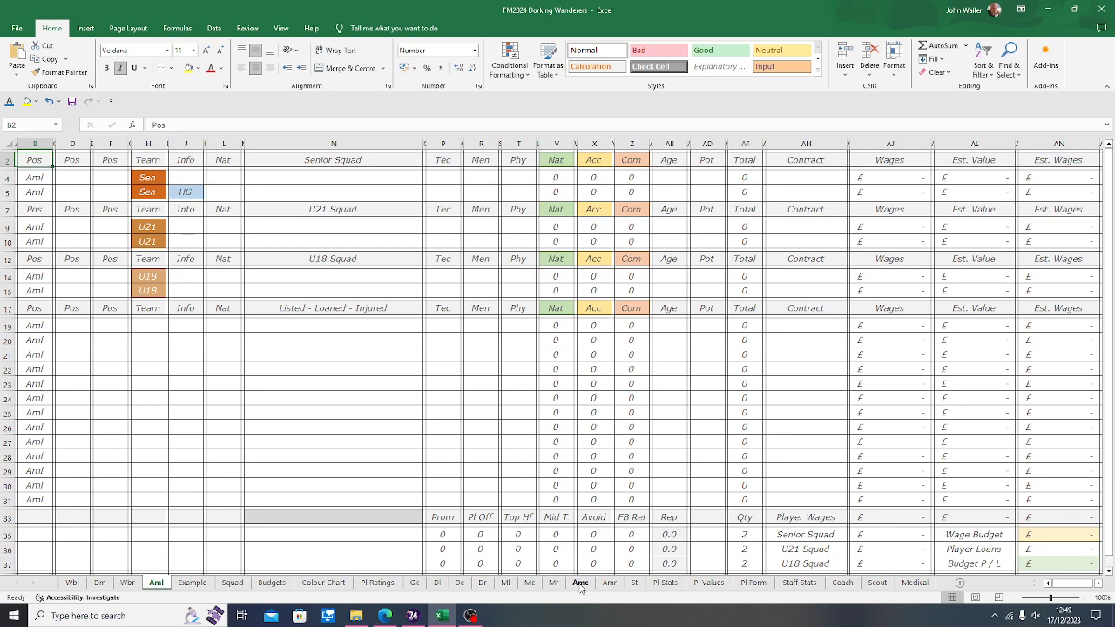
pyautogui.moveTo(579, 583); pyautogui.dragTo(193, 576)
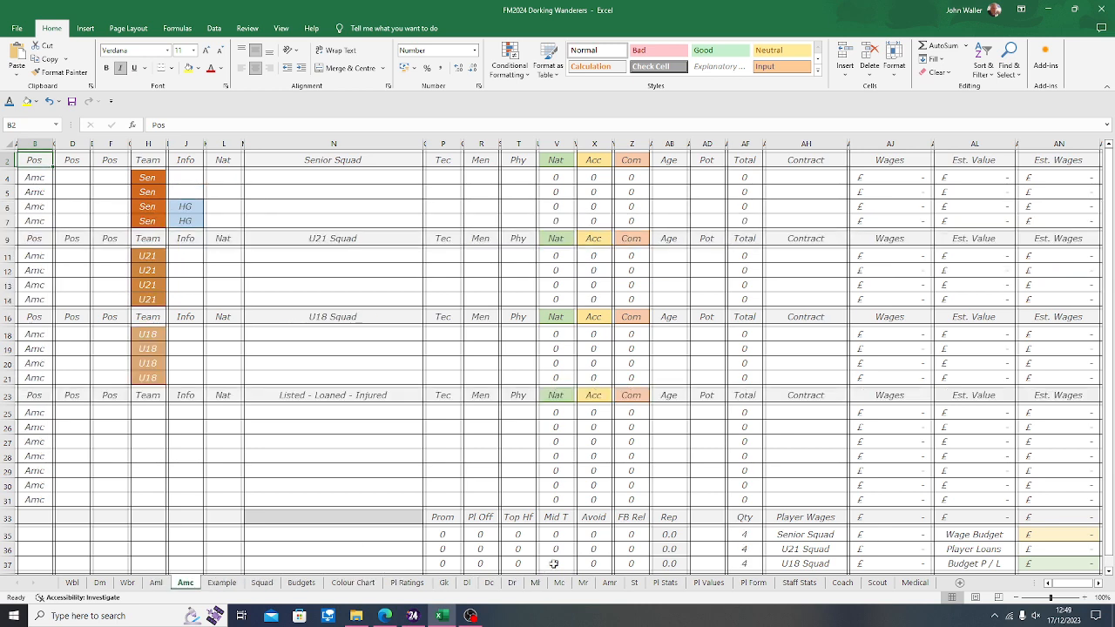
pyautogui.moveTo(608, 583); pyautogui.dragTo(229, 550)
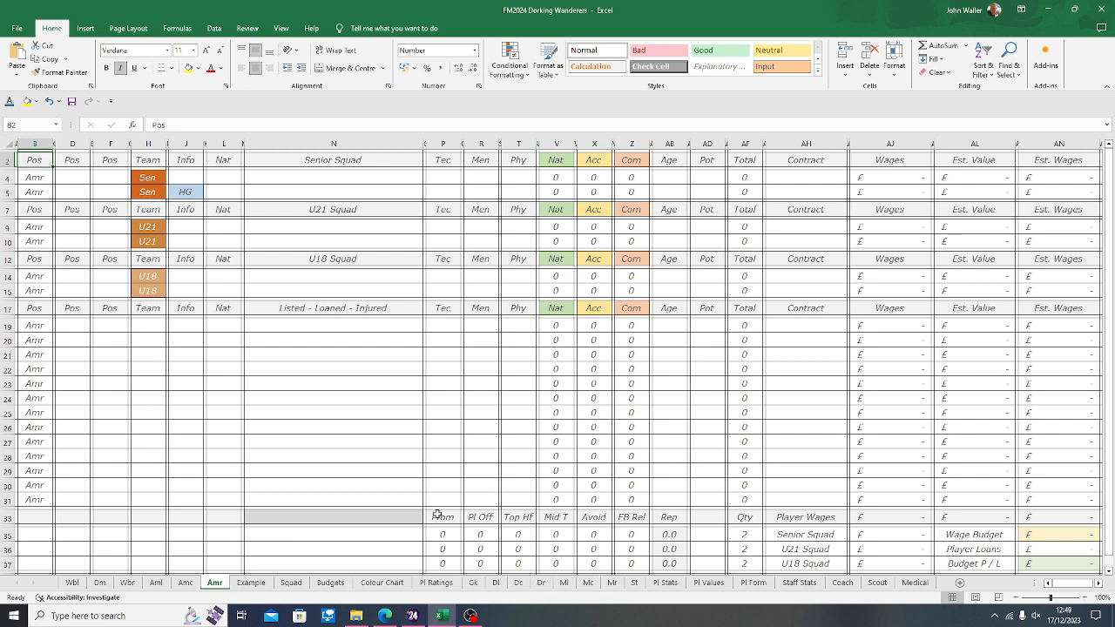
# Step: Look up the goalkeeper allowance on the Budgets sheet and enter 1339 as the Wage Budget in cell AN35 of the Gk sheet
pyautogui.click(473, 583)
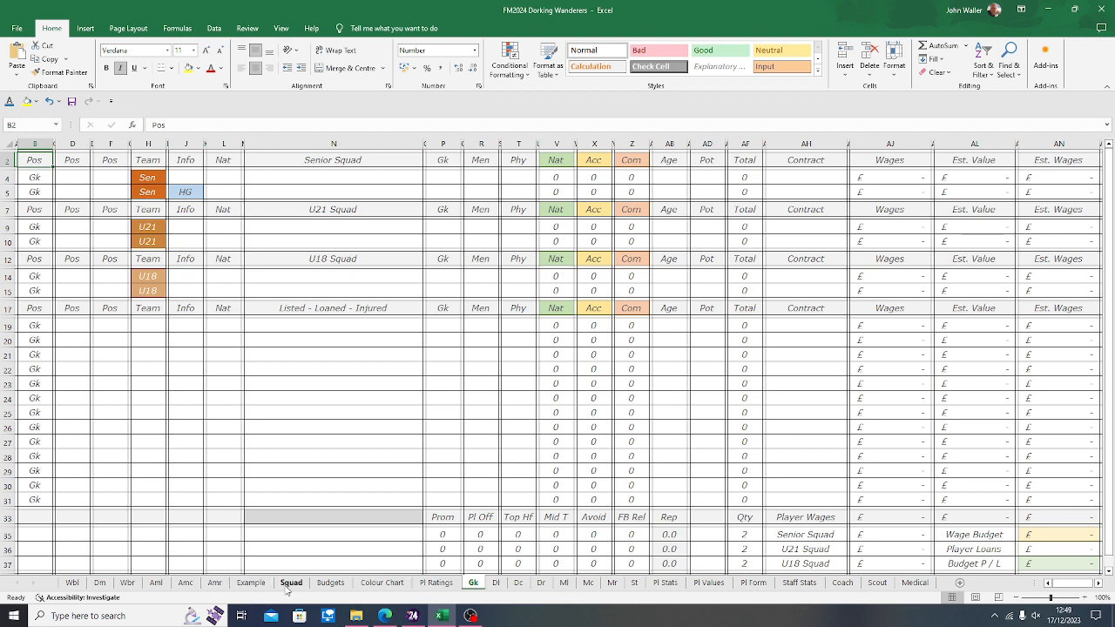
pyautogui.click(330, 583)
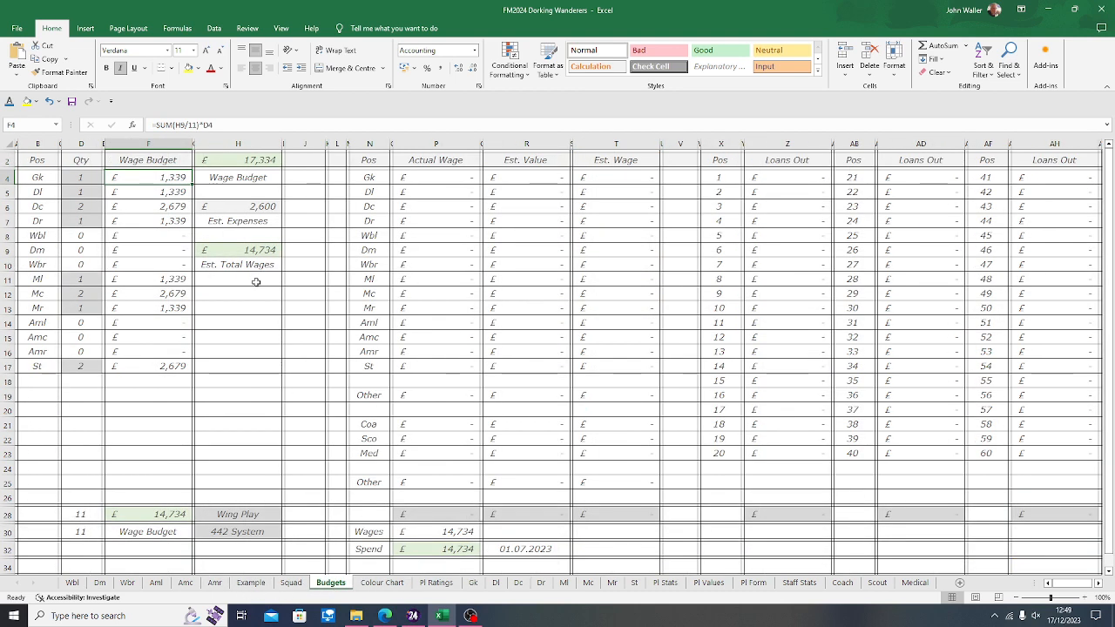
pyautogui.click(48, 178)
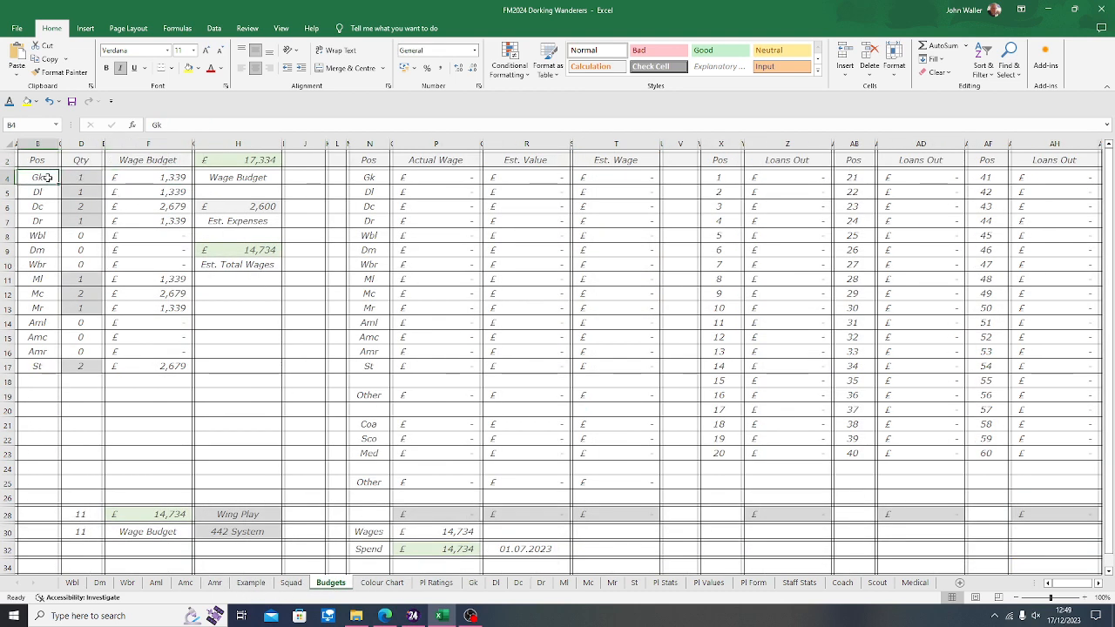
pyautogui.click(165, 177)
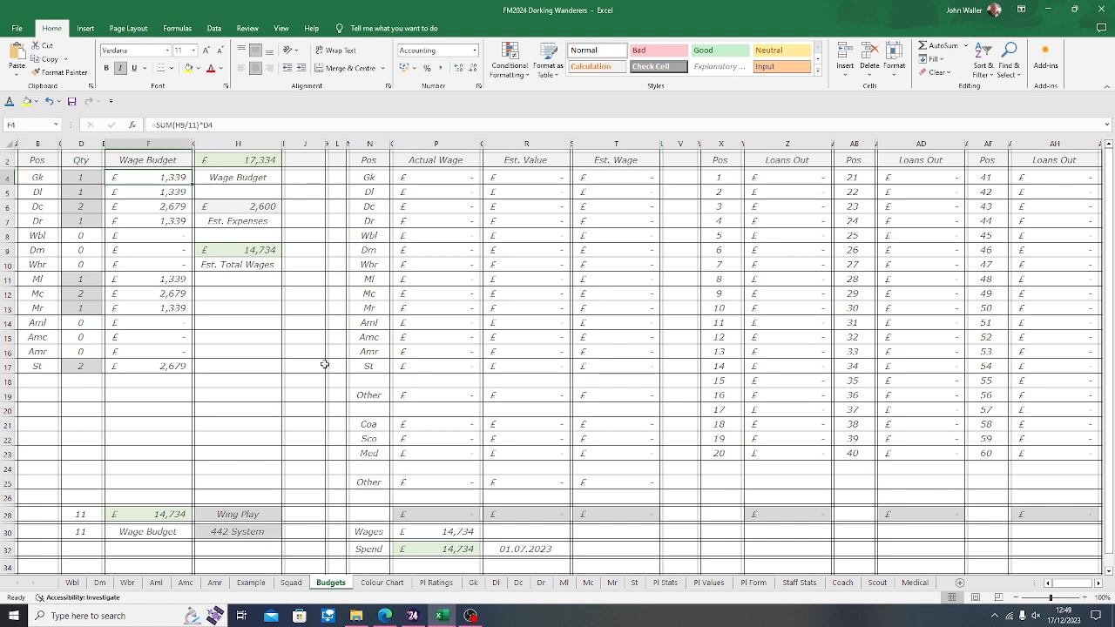
pyautogui.click(473, 584)
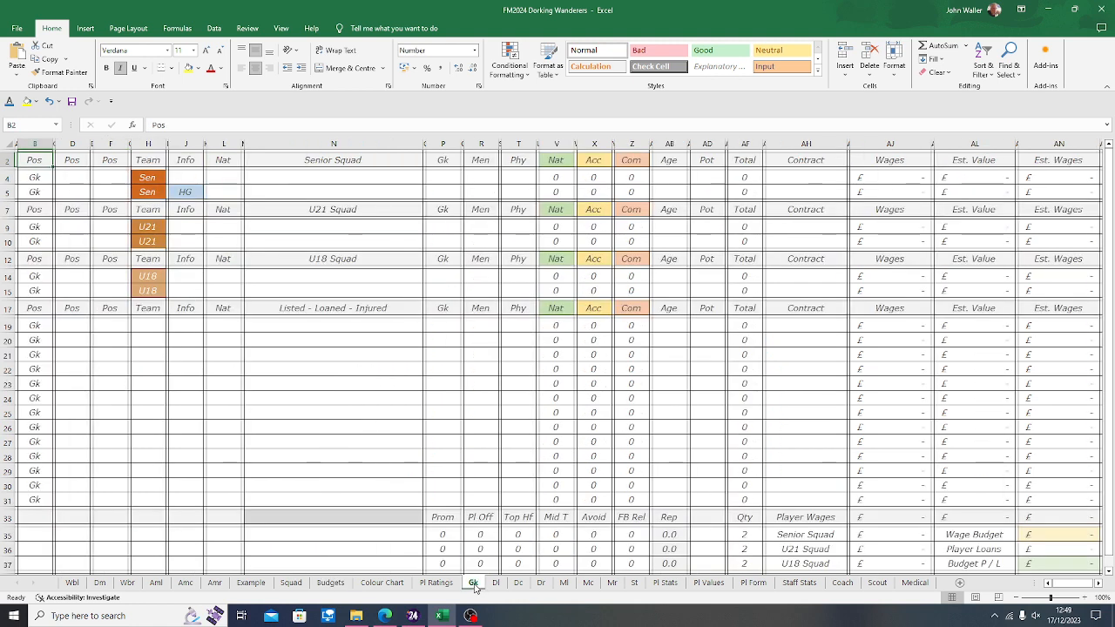
pyautogui.click(1057, 535)
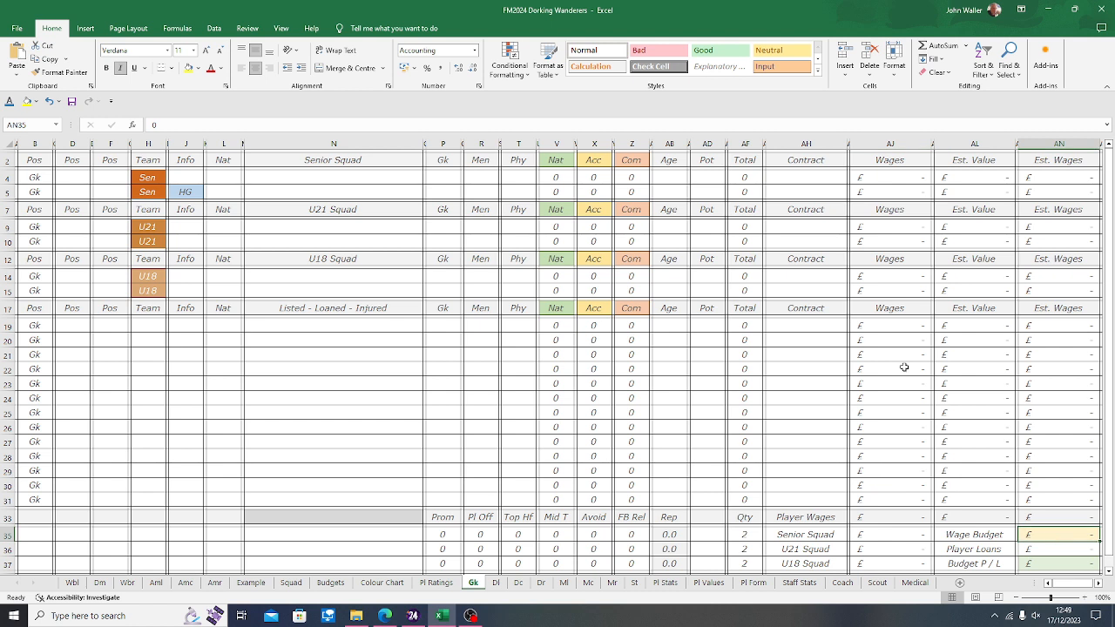
pyautogui.write('1339')
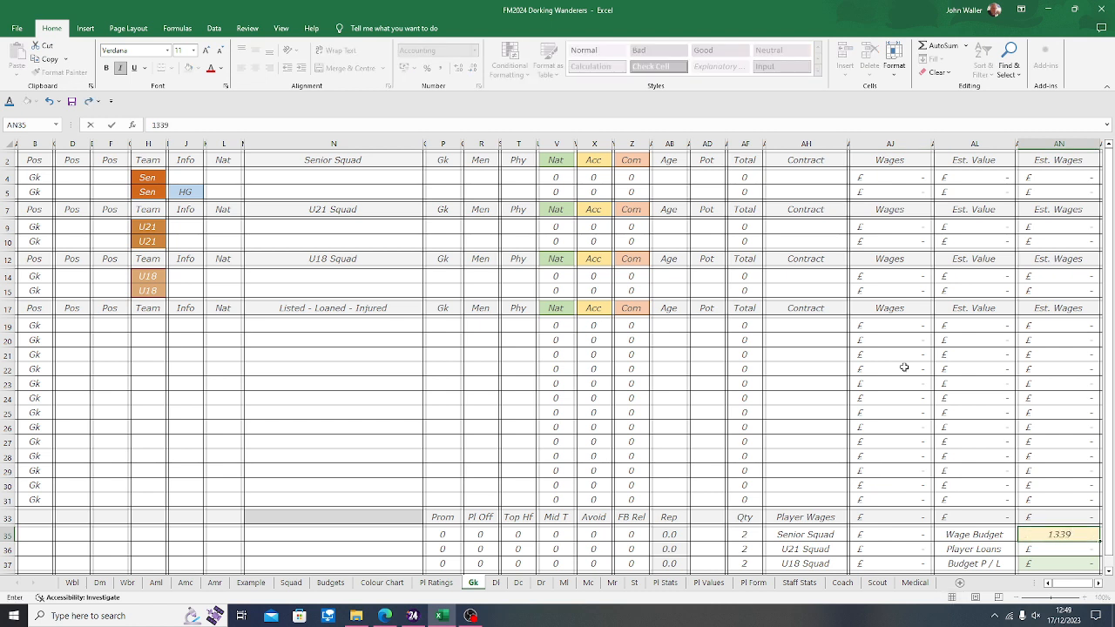
pyautogui.hotkey('ctrl', 'Return')
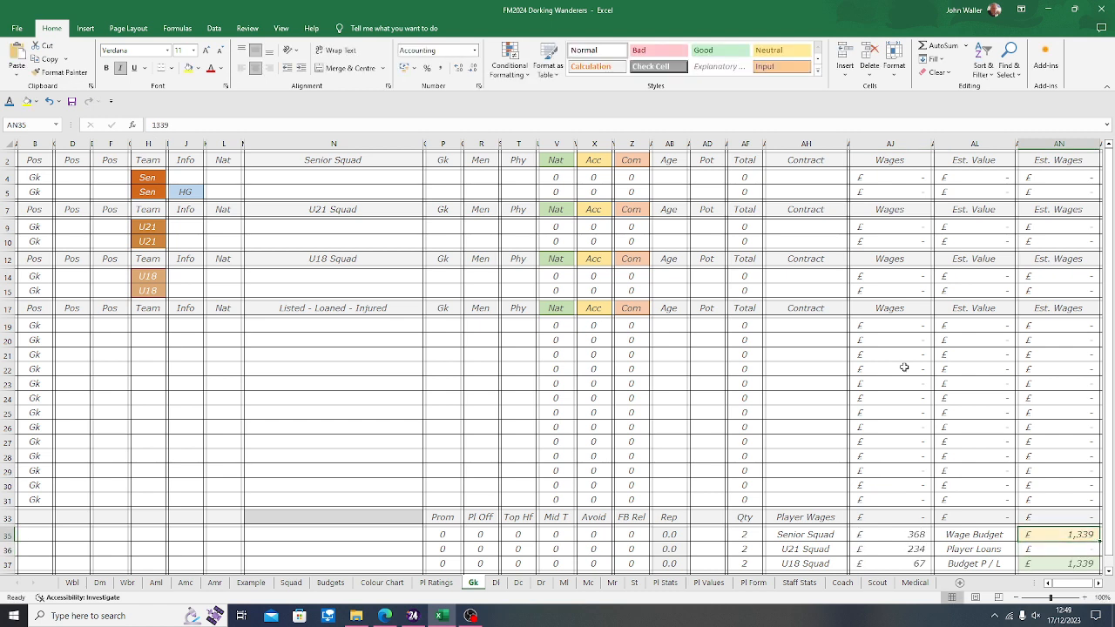
pyautogui.click(24, 163)
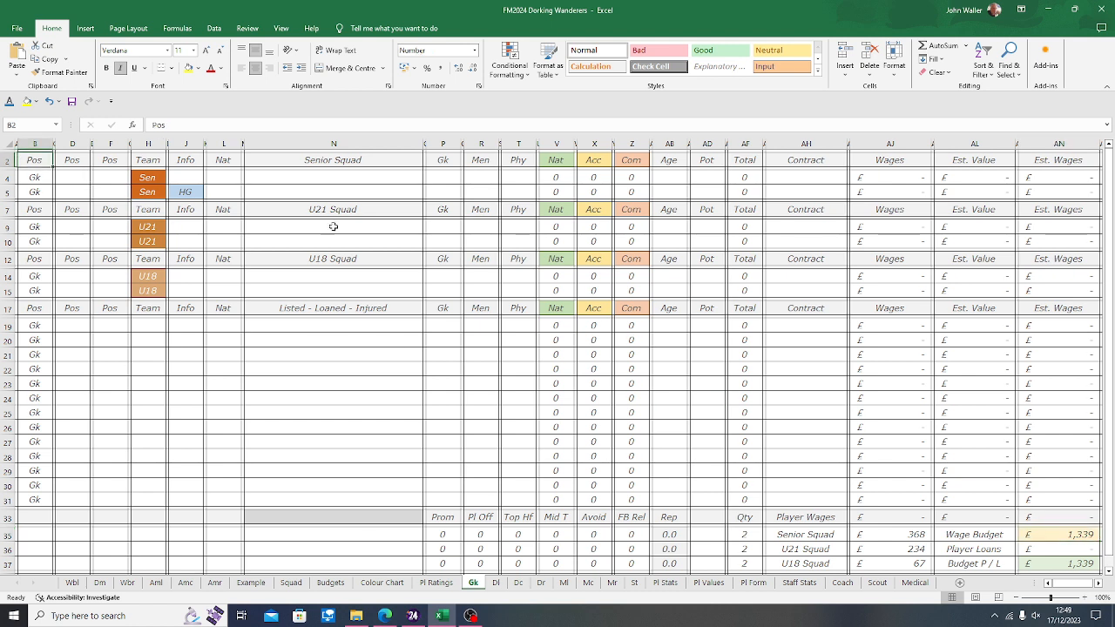
# Step: Enter 1339 as the Wage Budget in cell AN35 of the Dl sheet
pyautogui.click(495, 584)
pyautogui.click(1068, 535)
pyautogui.write('1,')
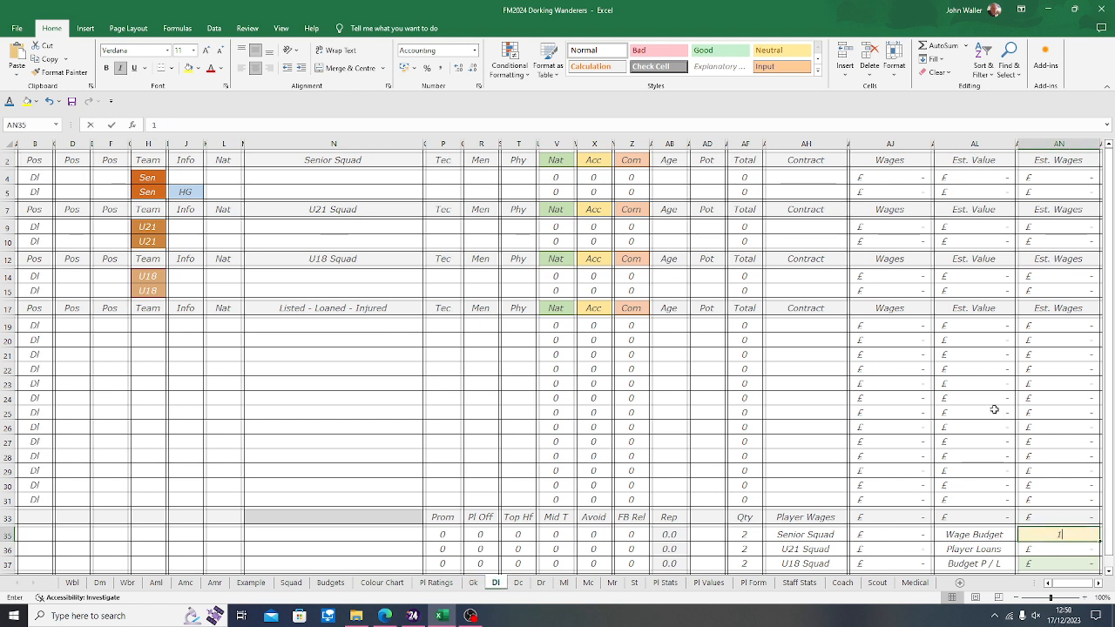
pyautogui.write('339')
pyautogui.press('Return')
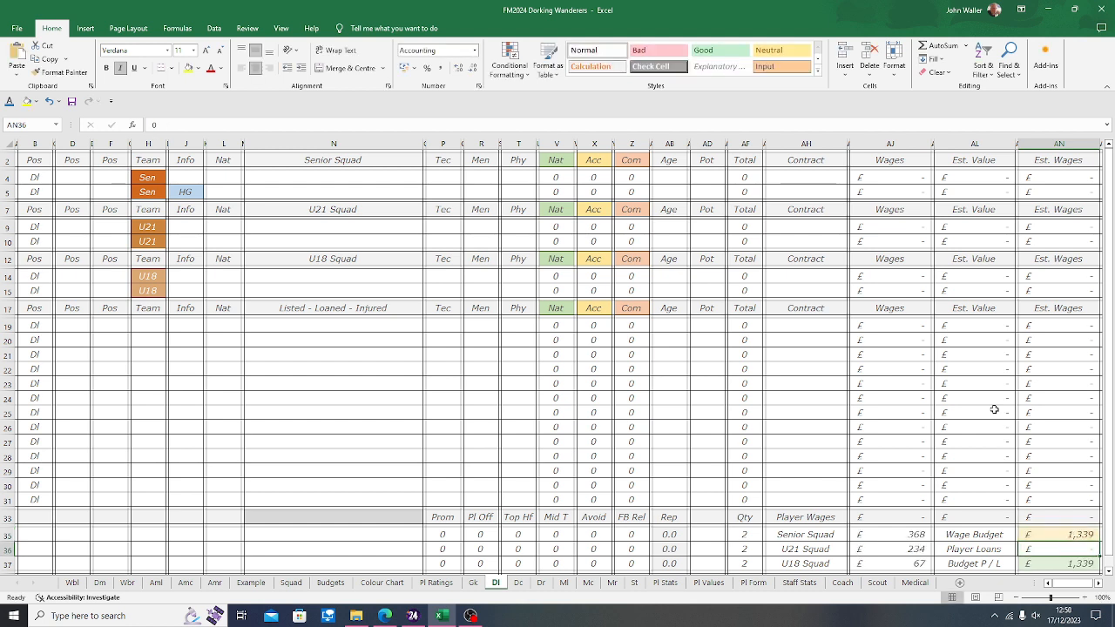
# Step: Enter 1339 as the Wage Budget in cell AN35 of both the Dr and Ml sheets
pyautogui.click(541, 583)
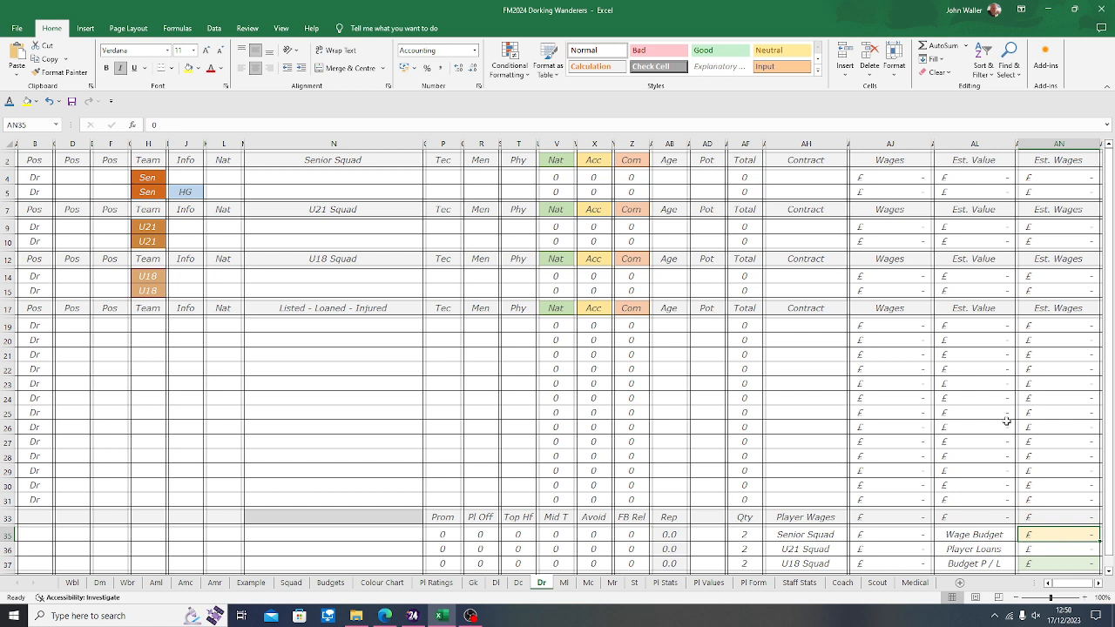
pyautogui.write('1339')
pyautogui.press('Return')
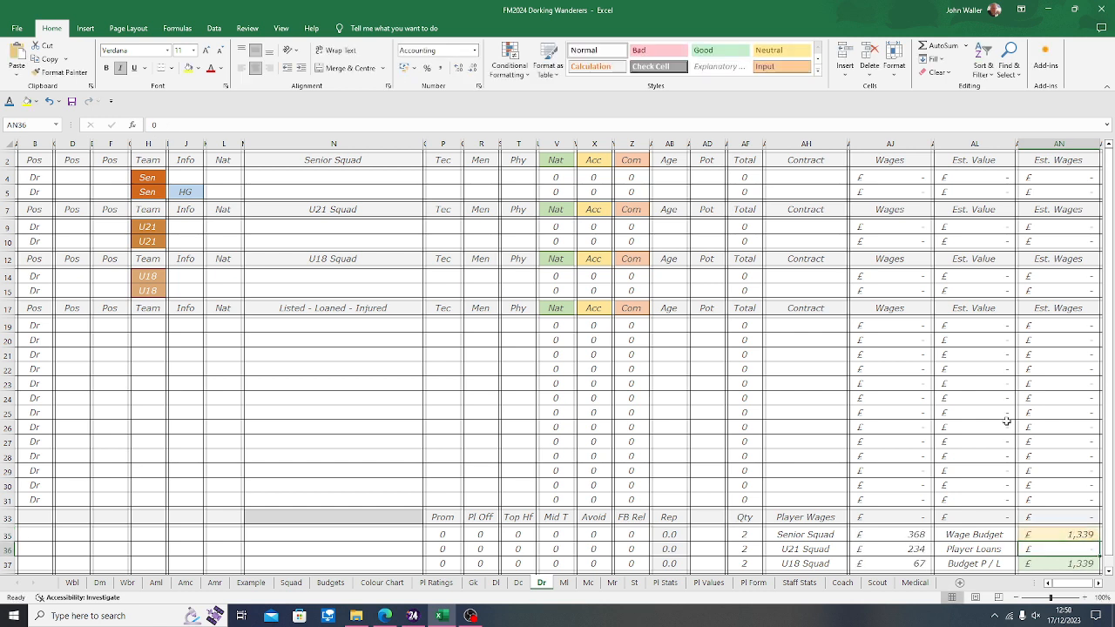
pyautogui.click(564, 583)
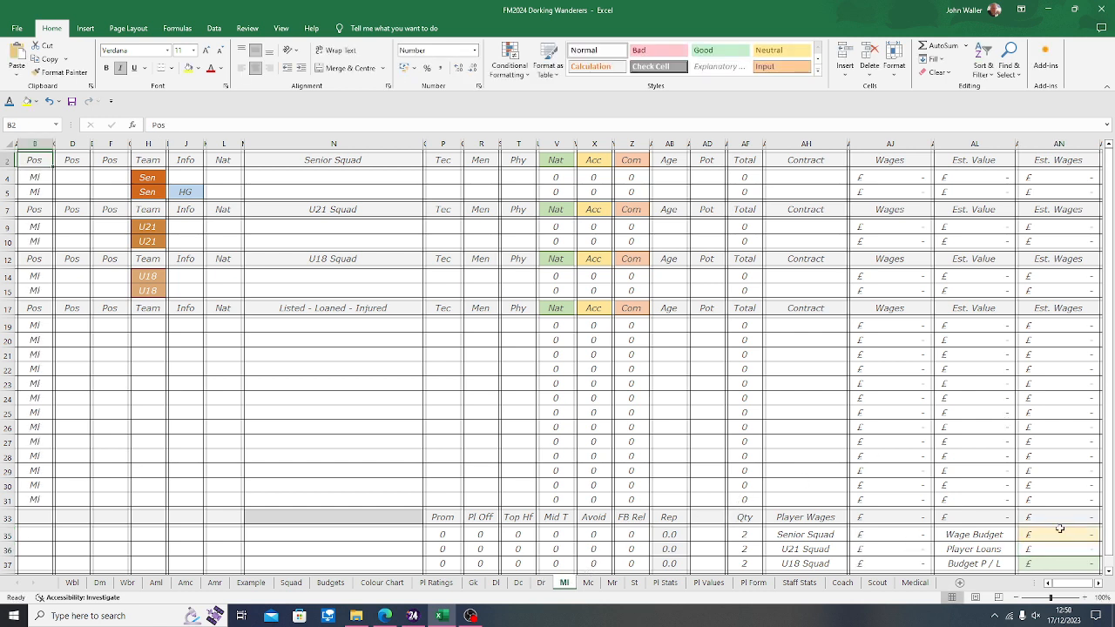
pyautogui.click(1063, 539)
pyautogui.write('1339')
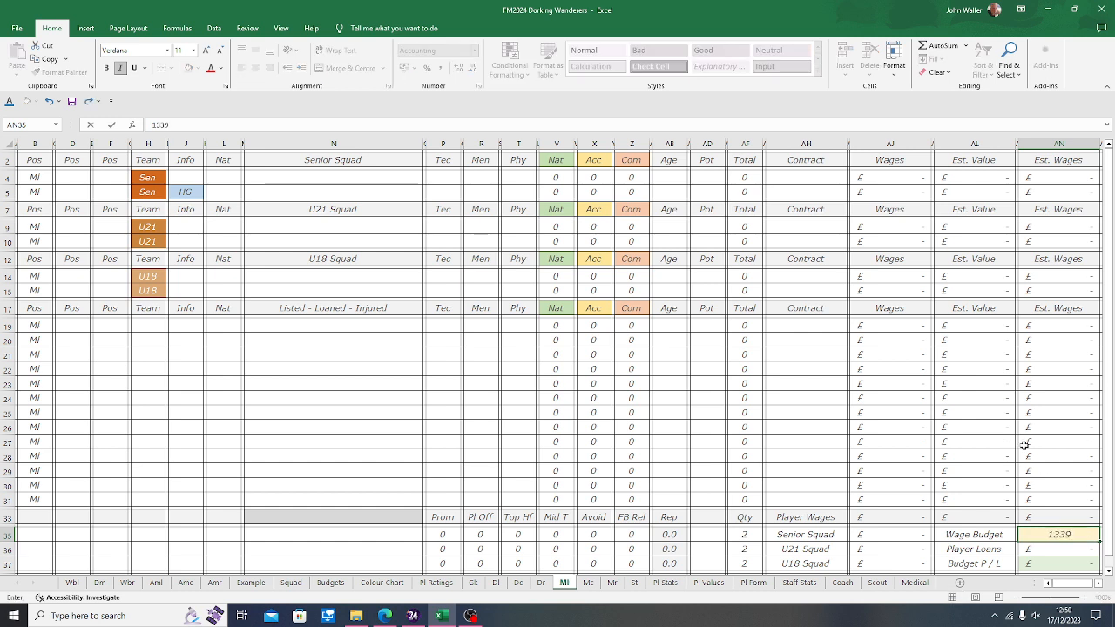
pyautogui.press('Return')
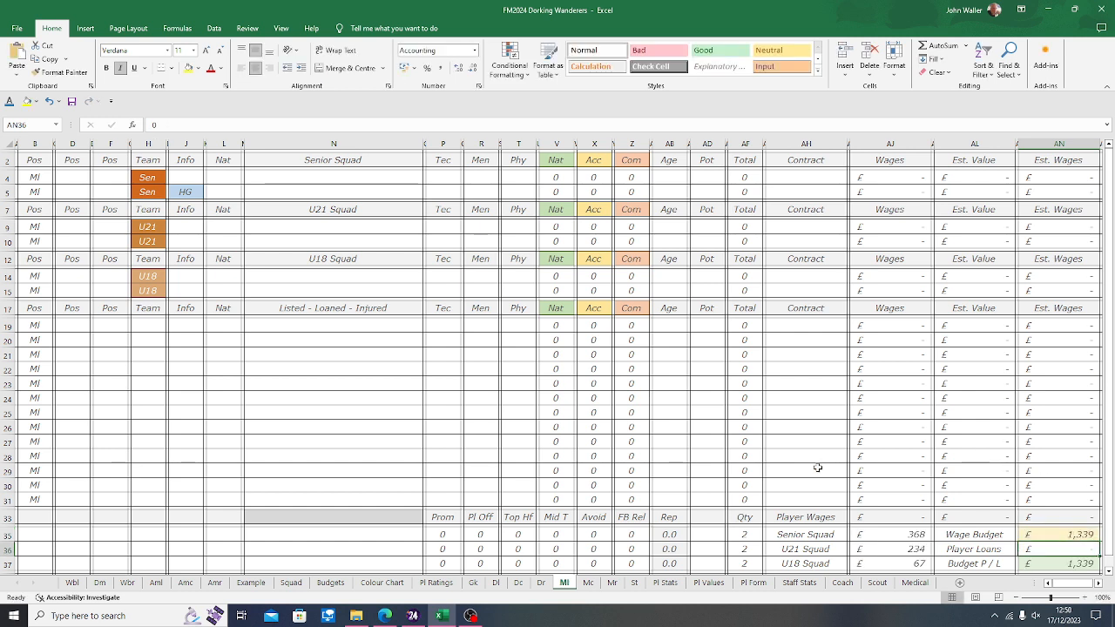
# Step: Enter 1339 as the Wage Budget in cell AN35 of the Mr sheet
pyautogui.click(612, 583)
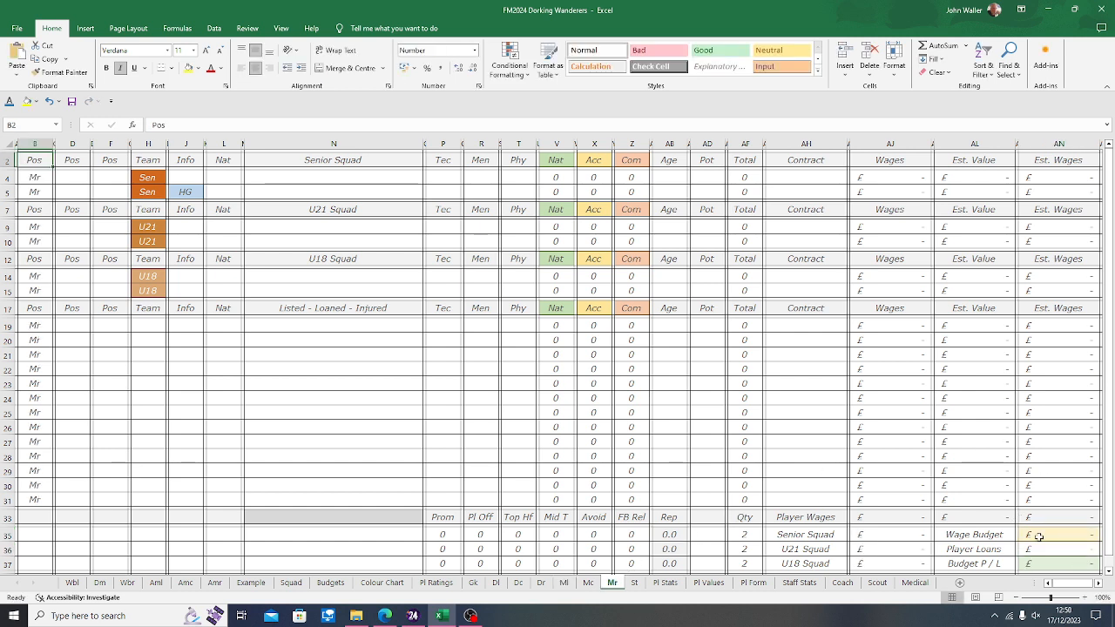
pyautogui.write('1339')
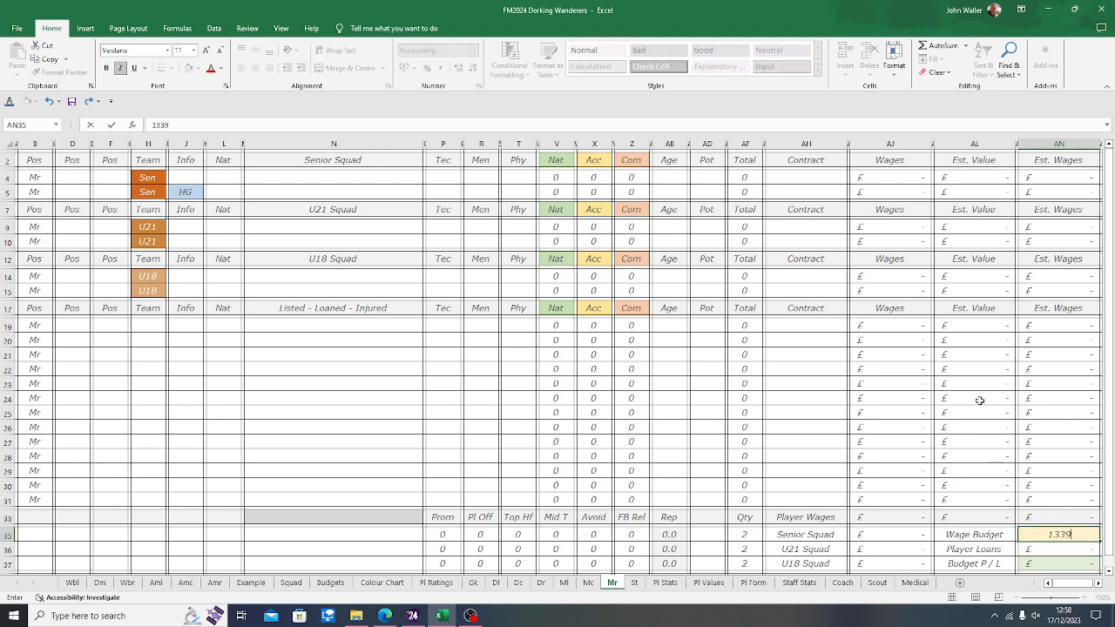
pyautogui.press('Return')
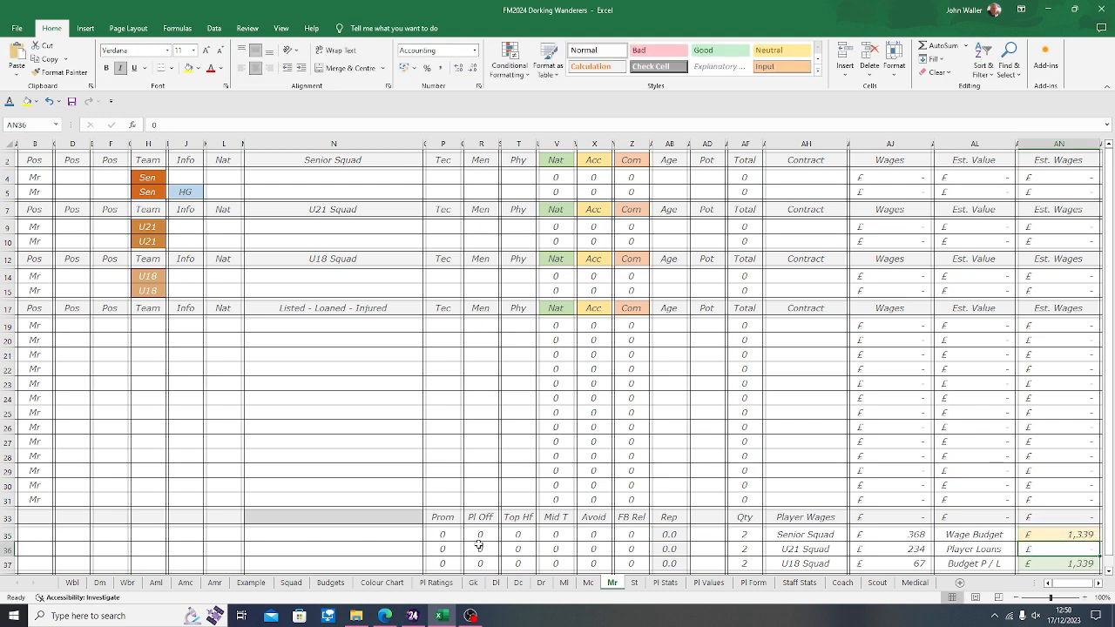
# Step: Look up the central defender allowance on the Budgets sheet and enter 2679 as the Wage Budget in cell AN35 of the Dc sheet
pyautogui.click(331, 583)
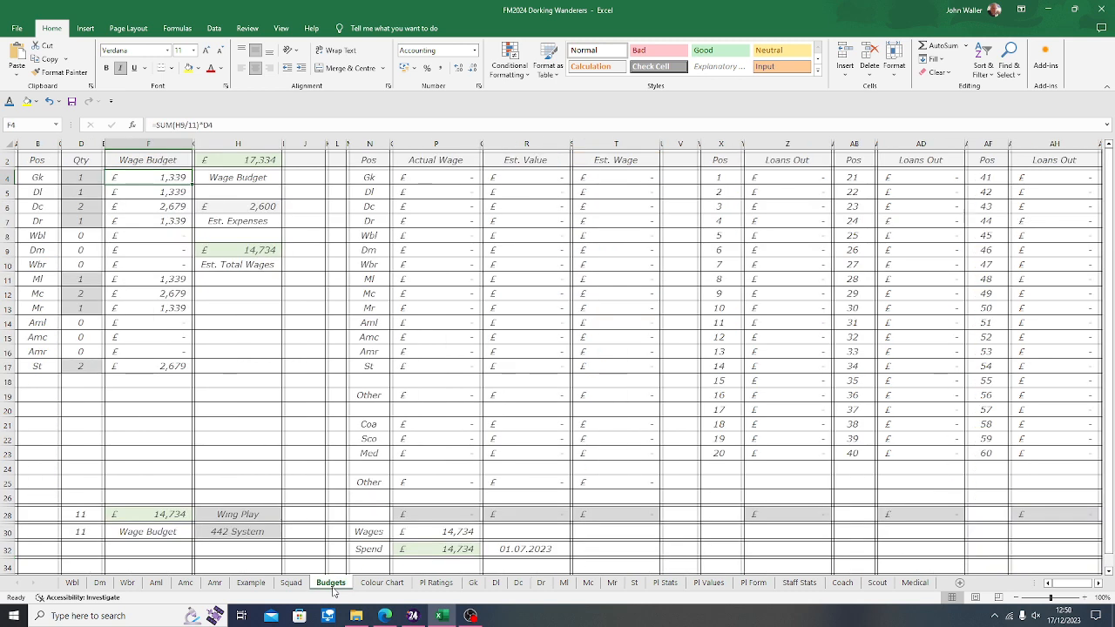
pyautogui.click(175, 193)
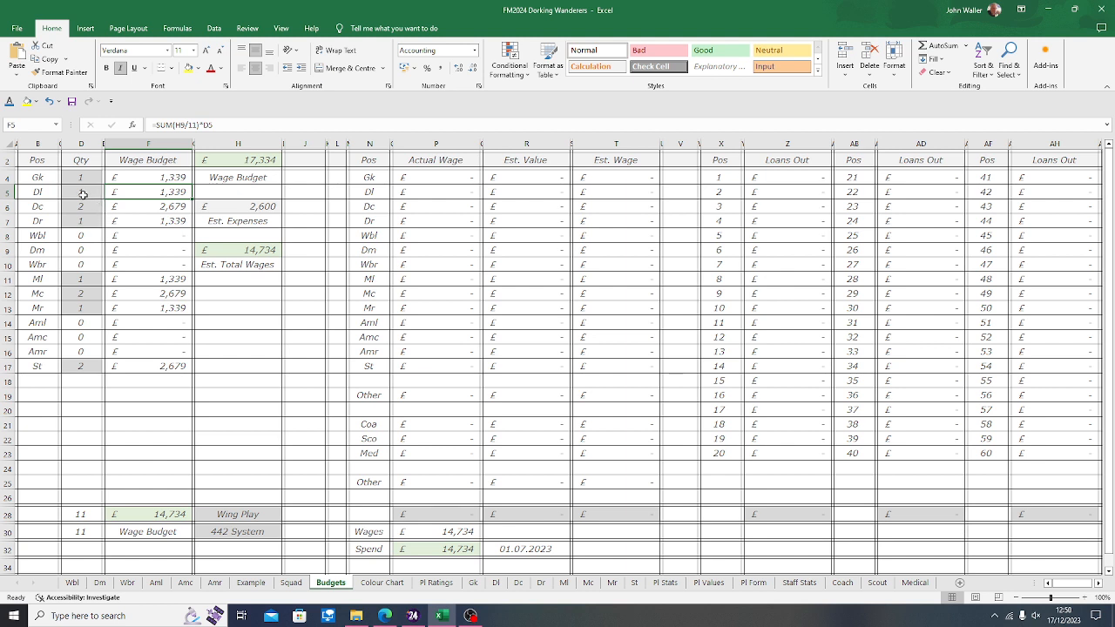
pyautogui.click(143, 210)
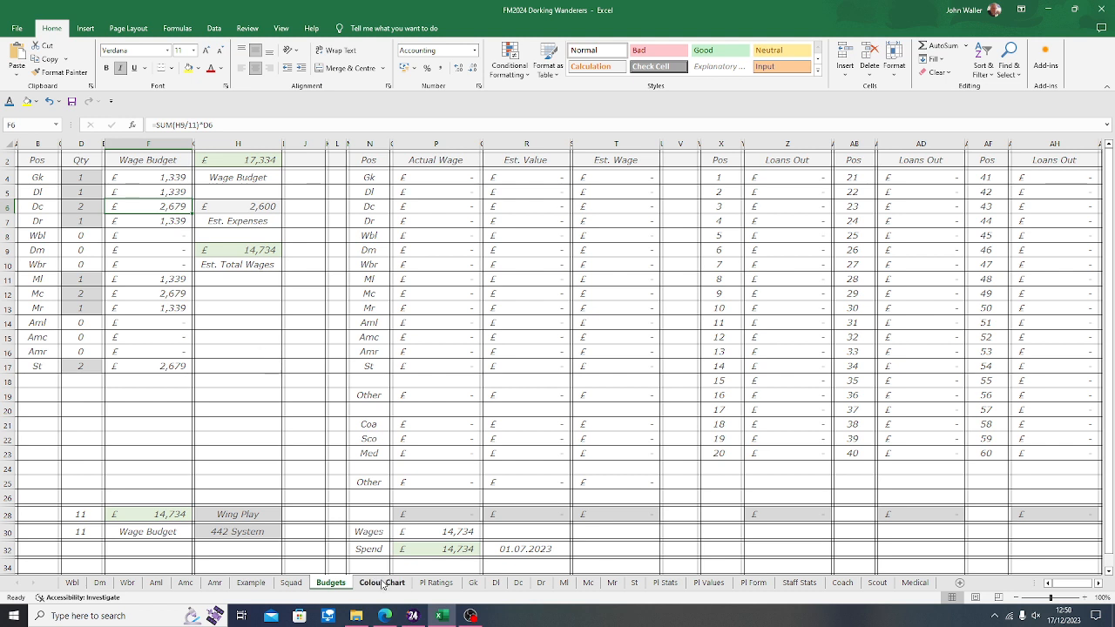
pyautogui.click(519, 589)
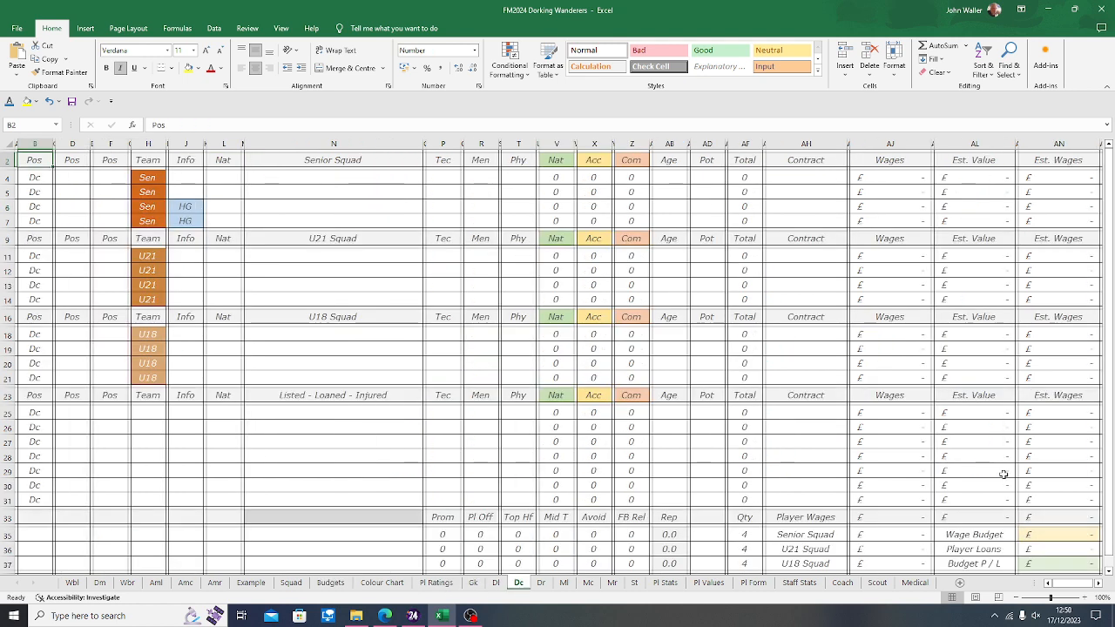
pyautogui.click(1055, 534)
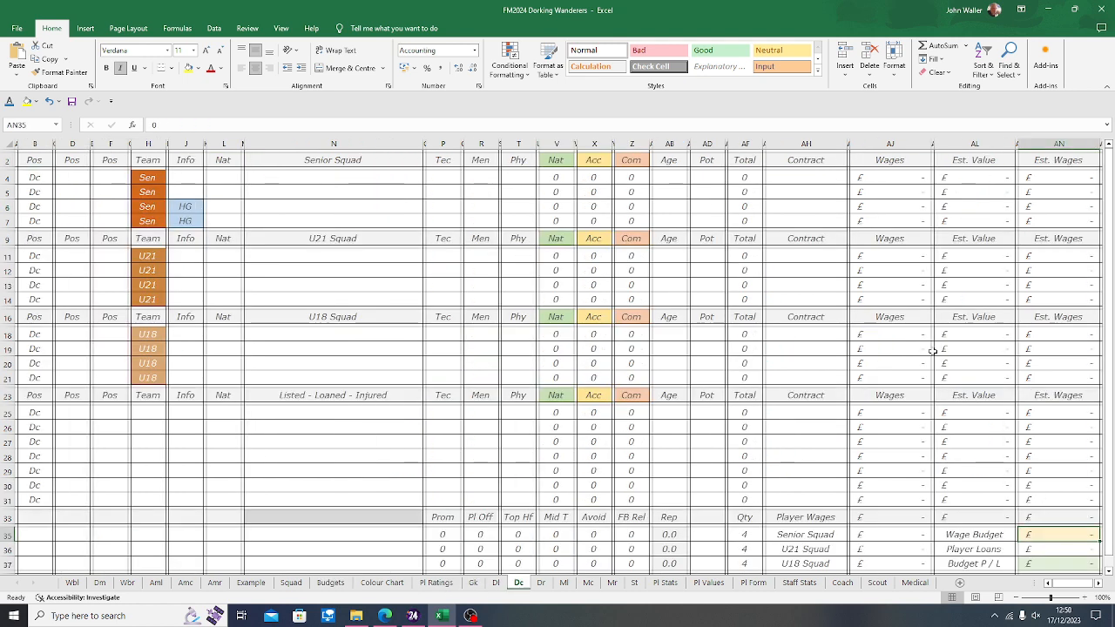
pyautogui.write('26')
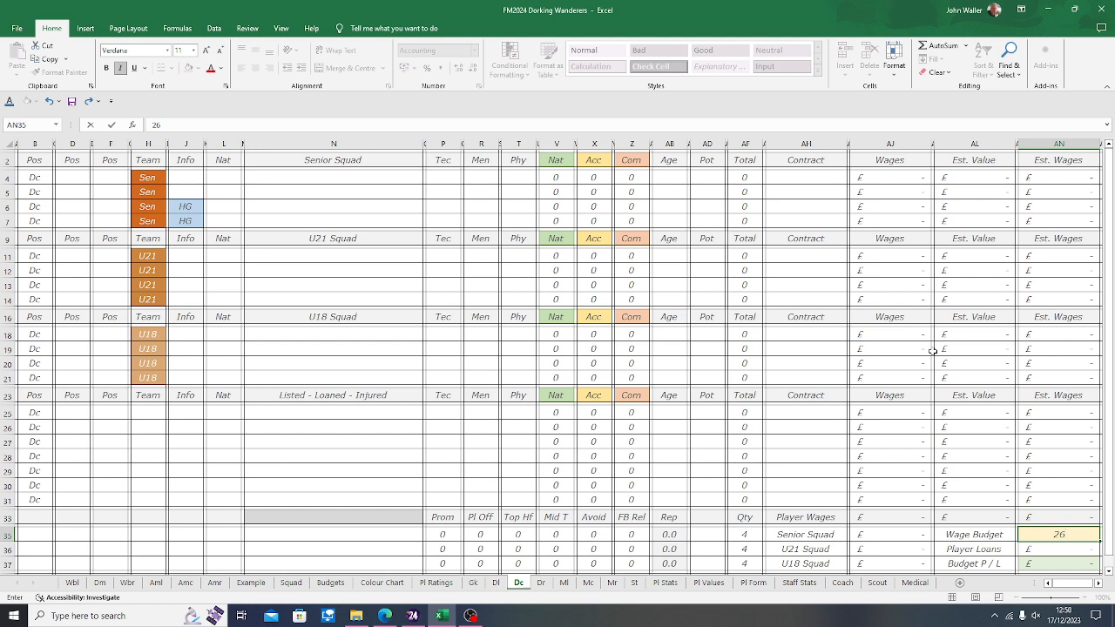
pyautogui.write('79')
pyautogui.hotkey('ctrl', 'Return')
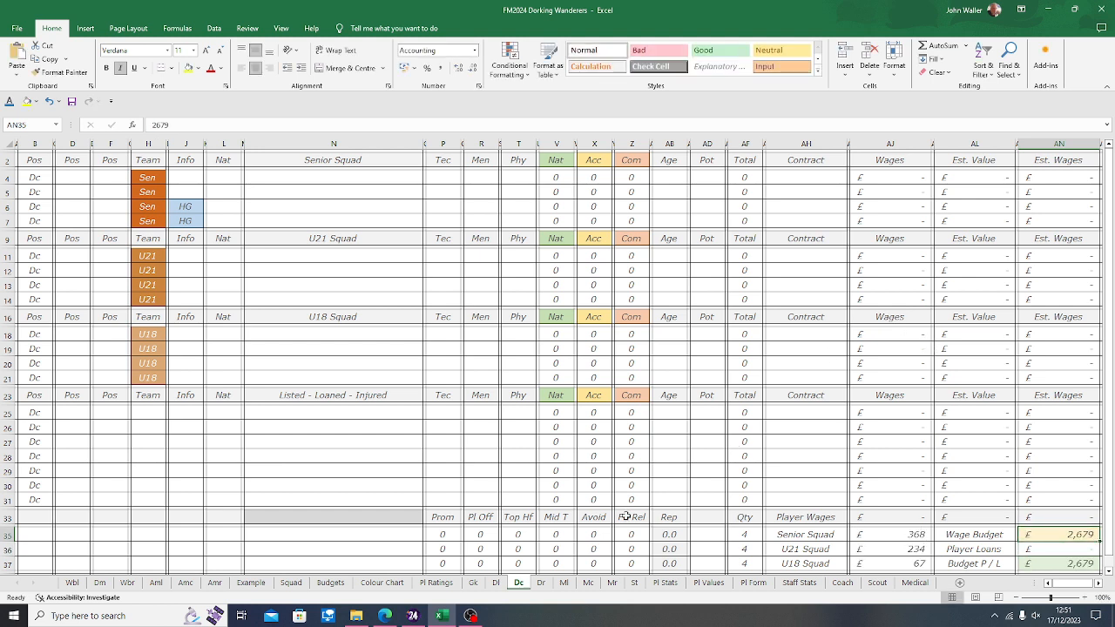
# Step: Enter 2679 as the Wage Budget in cell AN35 of the Mc sheet
pyautogui.click(585, 582)
pyautogui.click(1052, 537)
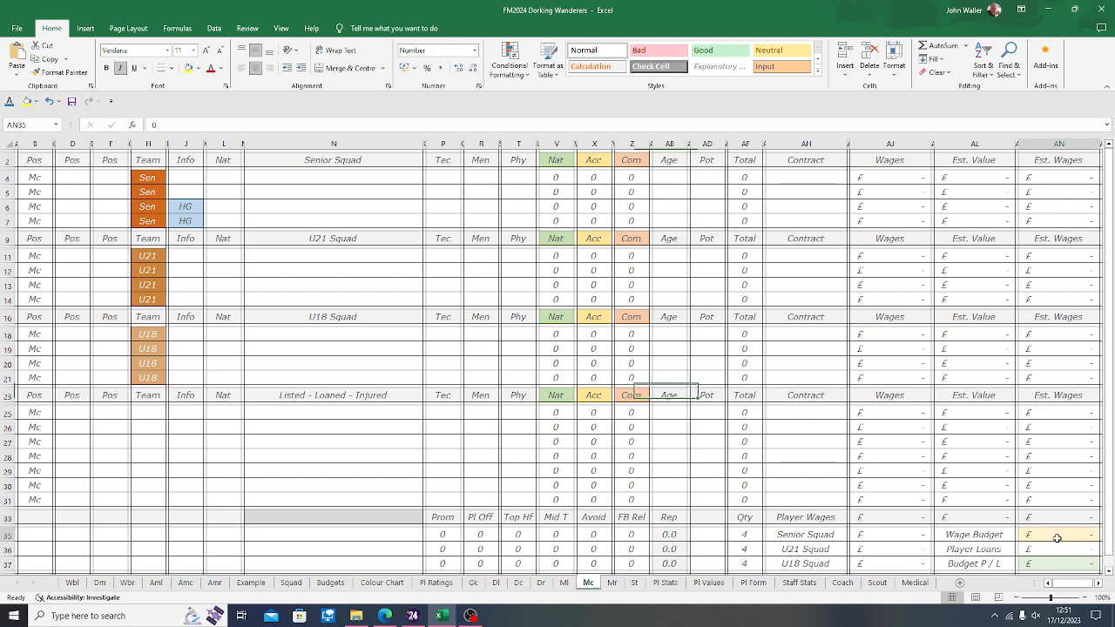
pyautogui.write('26')
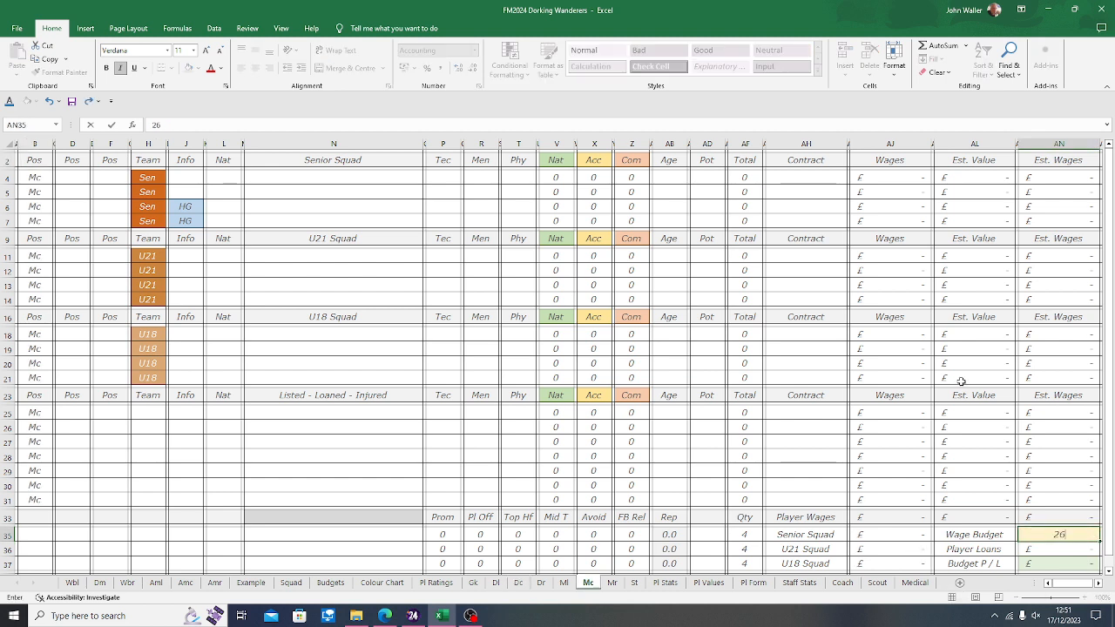
pyautogui.write('79')
pyautogui.press('Return')
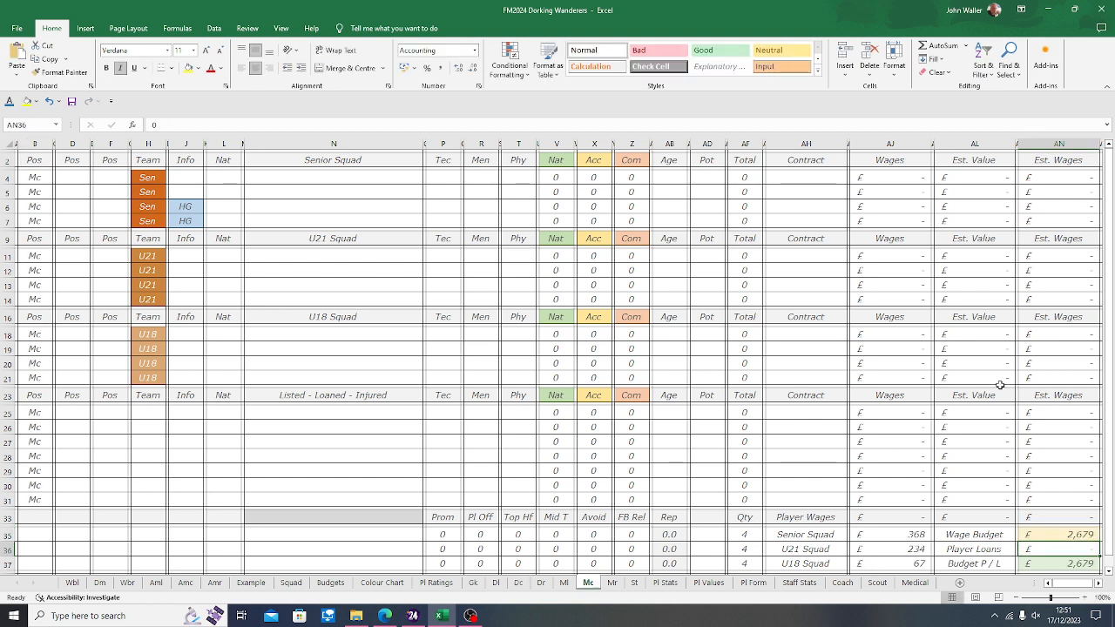
# Step: Enter 2,679 as the Wage Budget in cell AN35 of the St sheet
pyautogui.click(635, 583)
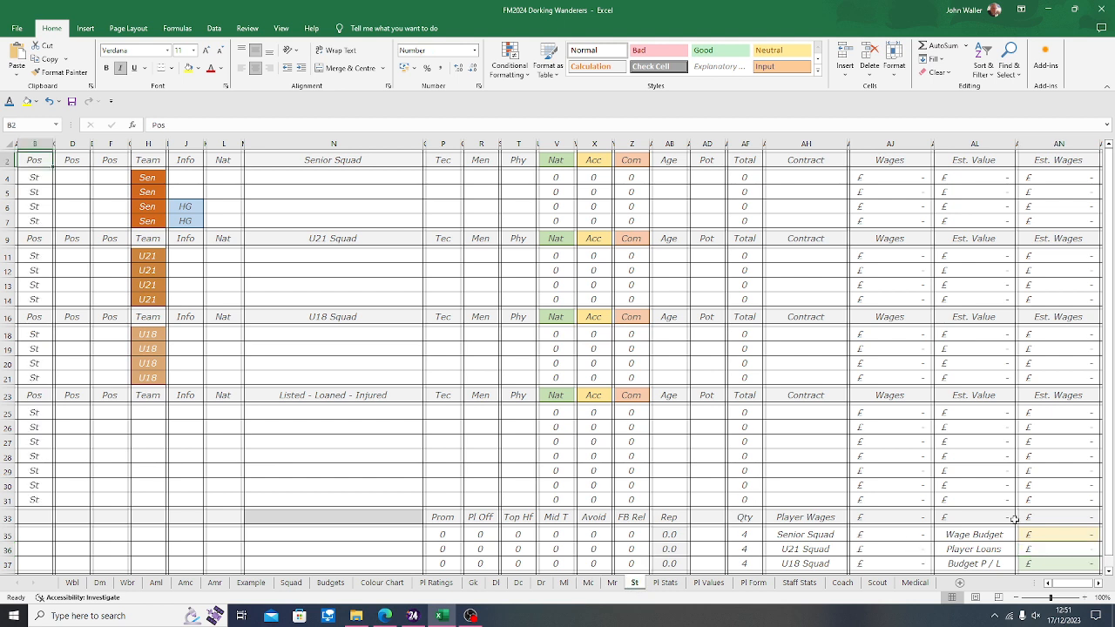
pyautogui.write('2')
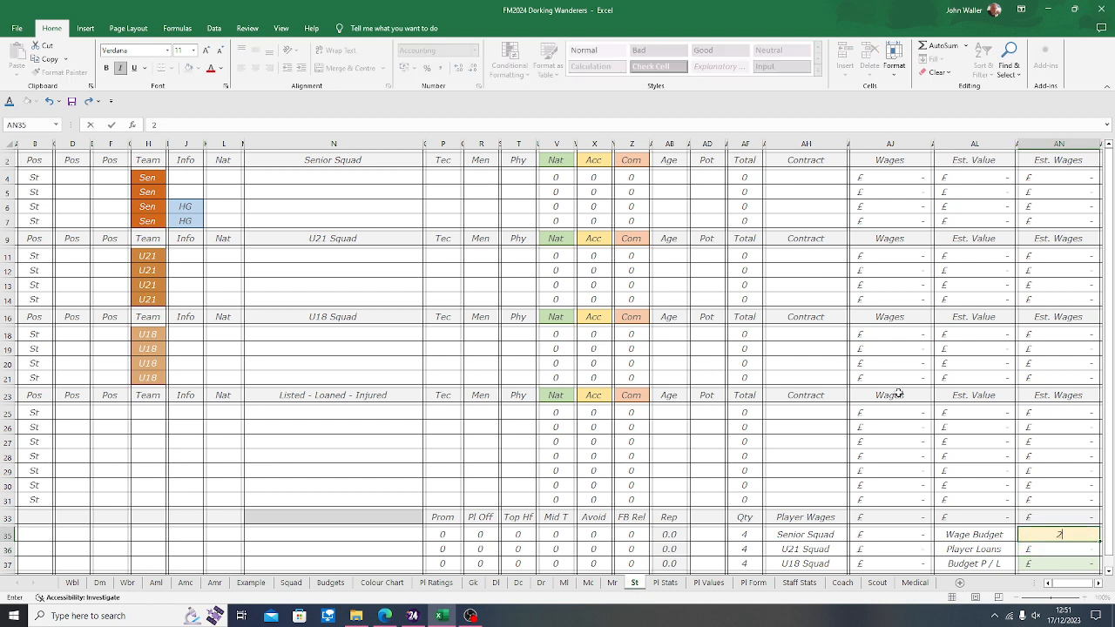
pyautogui.write(',679')
pyautogui.press('Return')
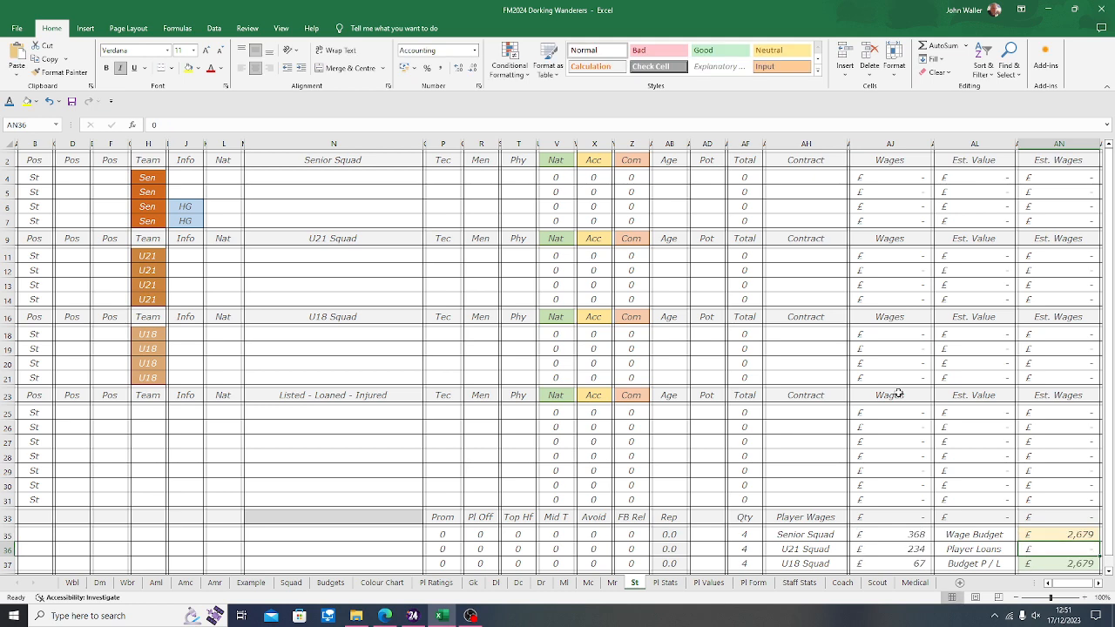
# Step: Copy the goalkeeper names and Prom cells for League Two, National League and National League North / South from Pl Stats to N35 on the Gk sheet
pyautogui.click(473, 583)
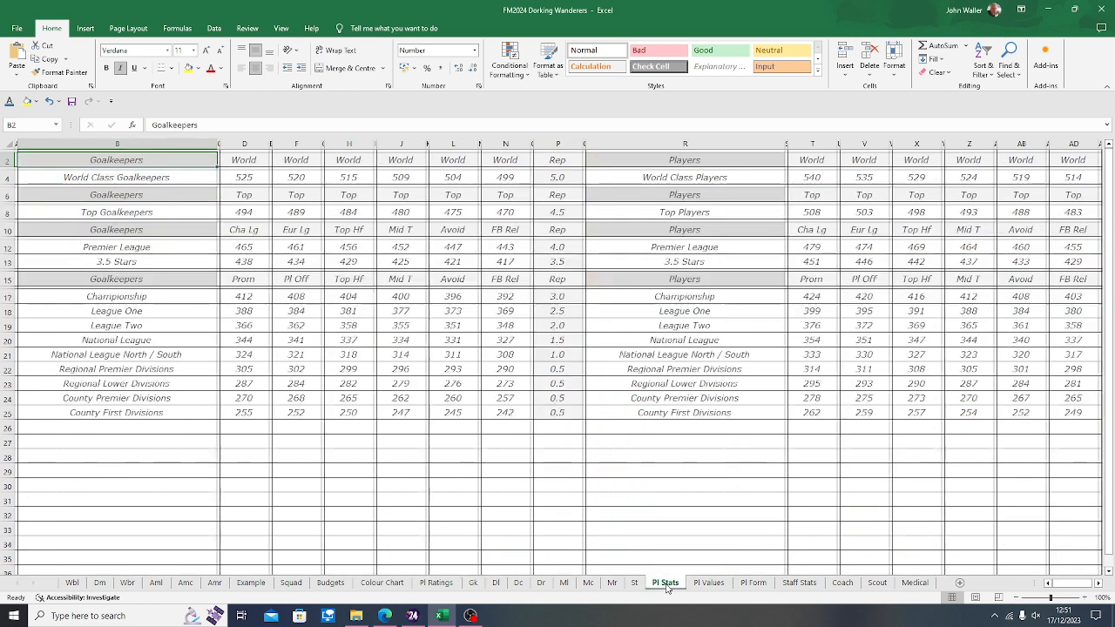
pyautogui.click(665, 582)
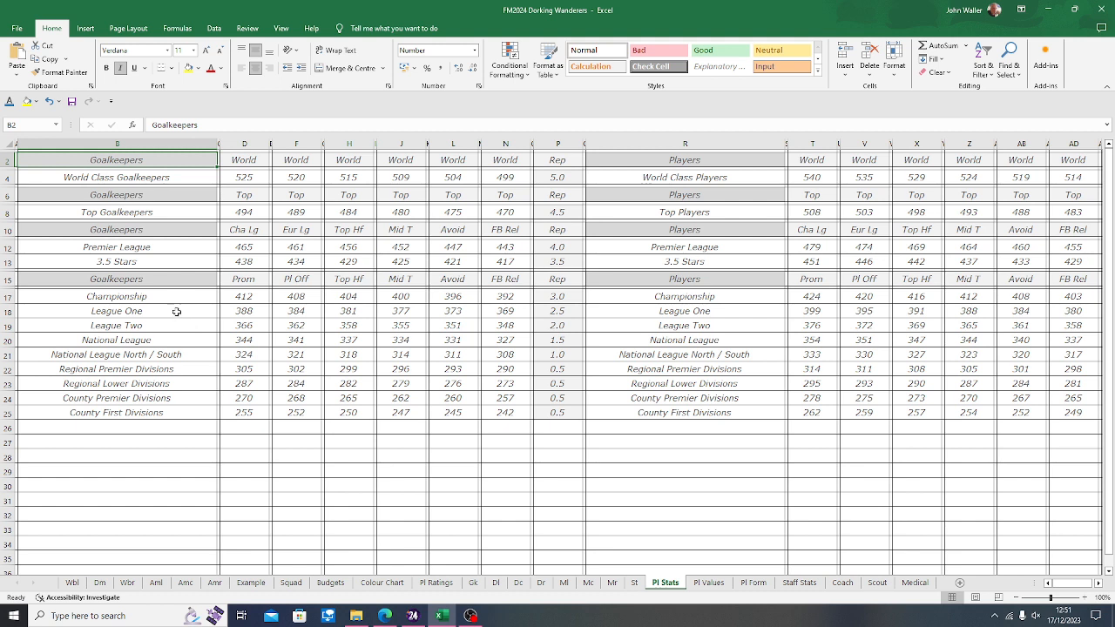
pyautogui.click(158, 341)
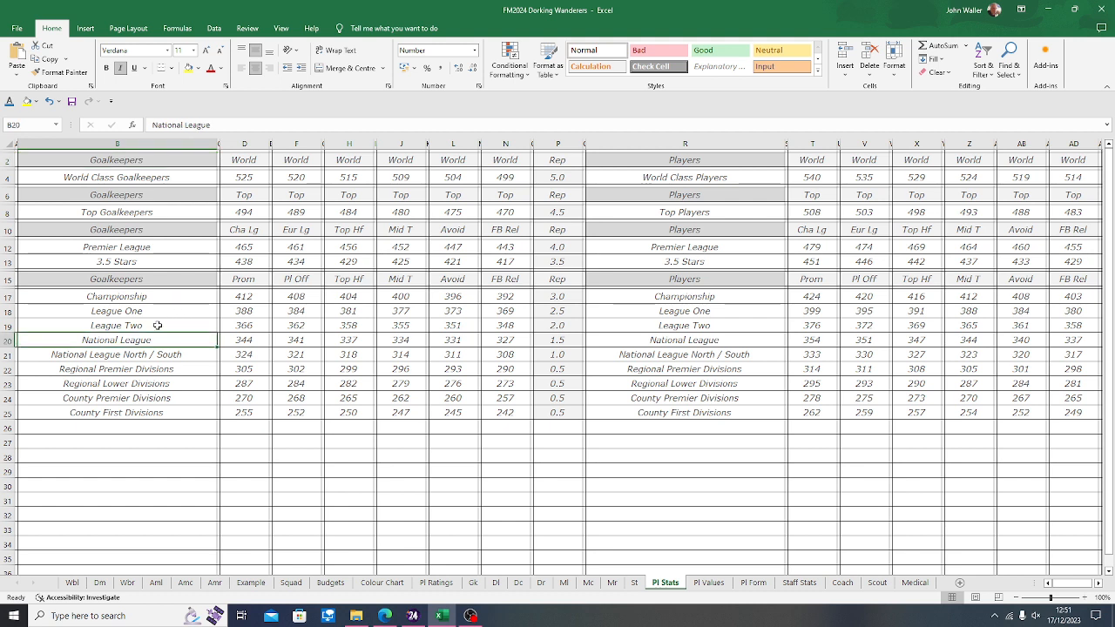
pyautogui.click(158, 325)
pyautogui.click(153, 355)
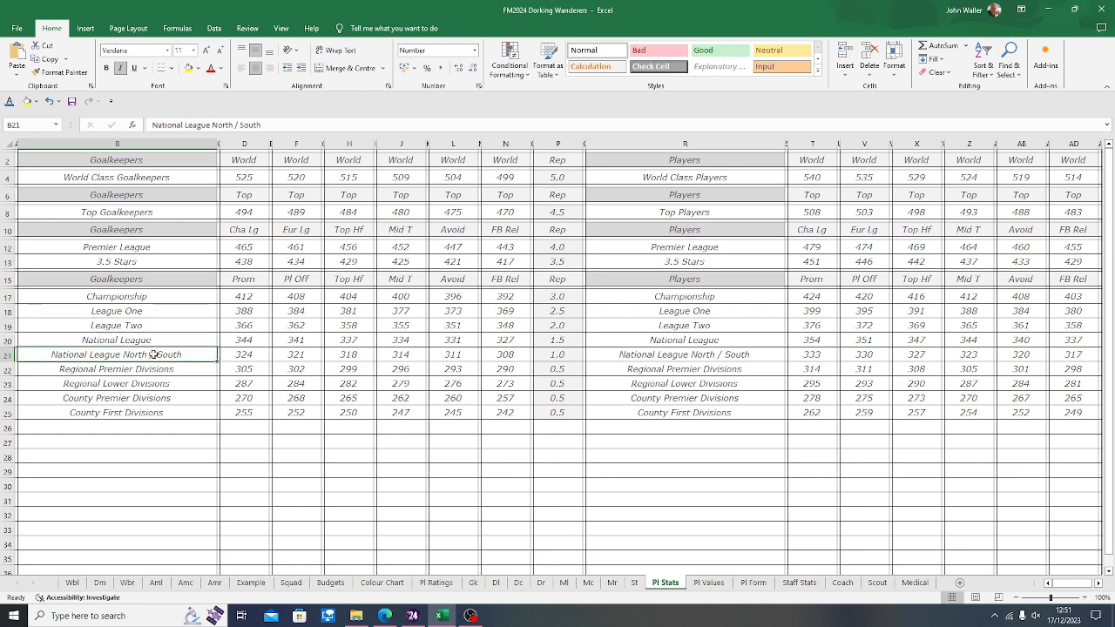
pyautogui.click(152, 326)
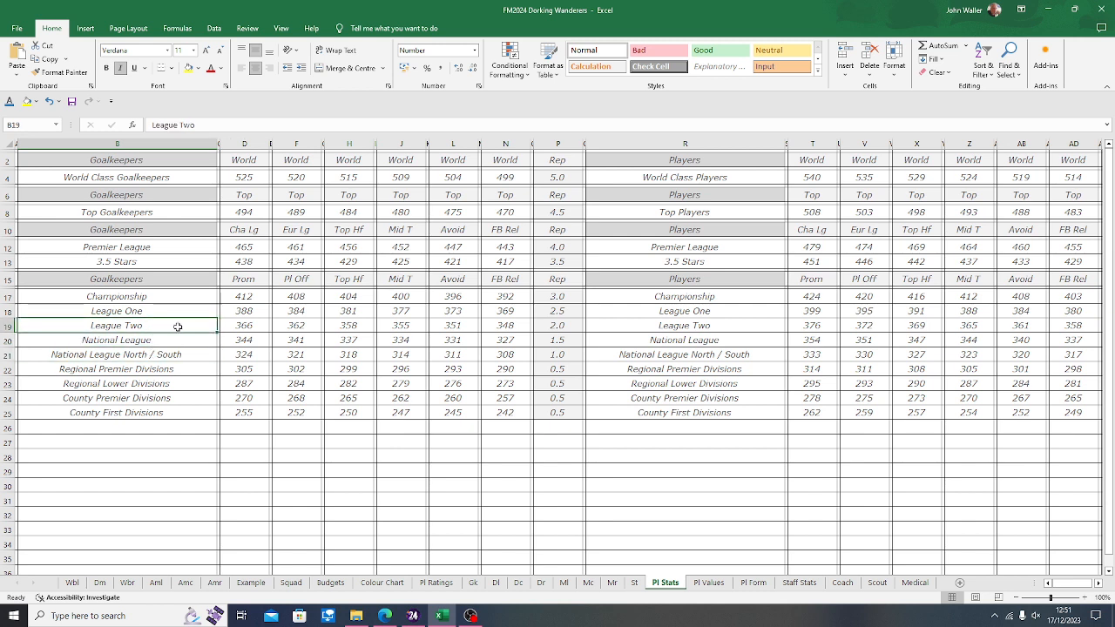
pyautogui.moveTo(177, 326); pyautogui.dragTo(230, 352)
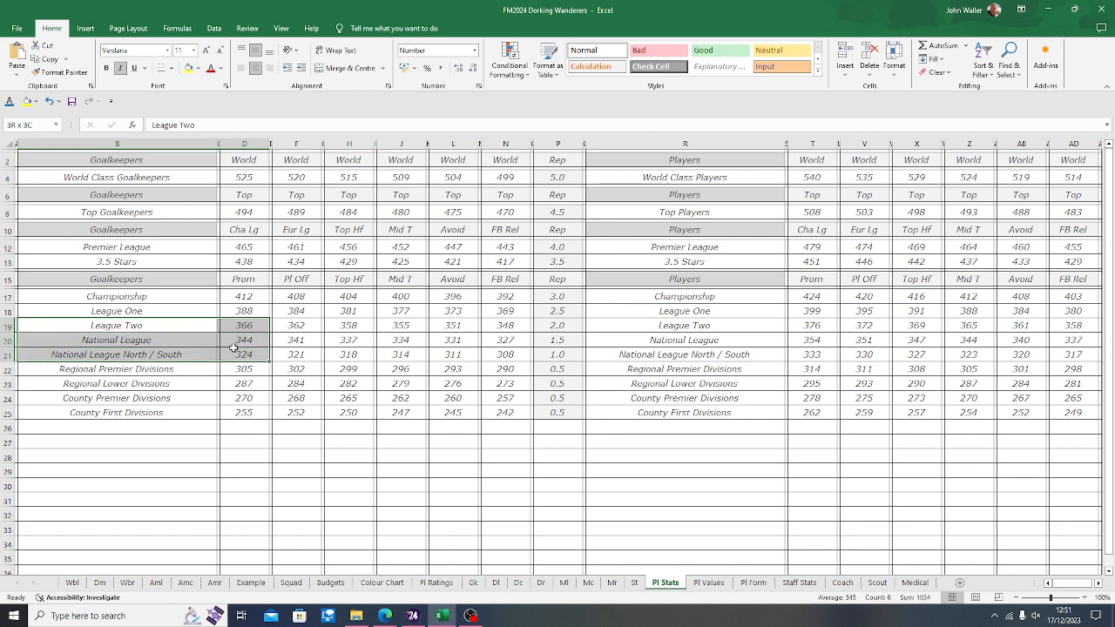
pyautogui.click(48, 60)
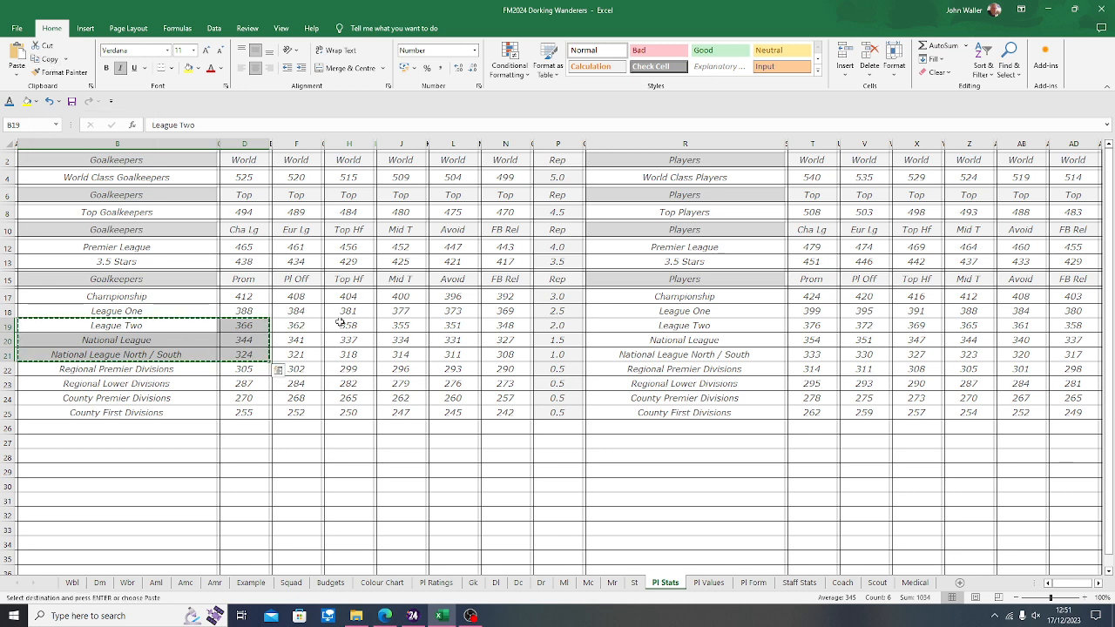
pyautogui.click(472, 583)
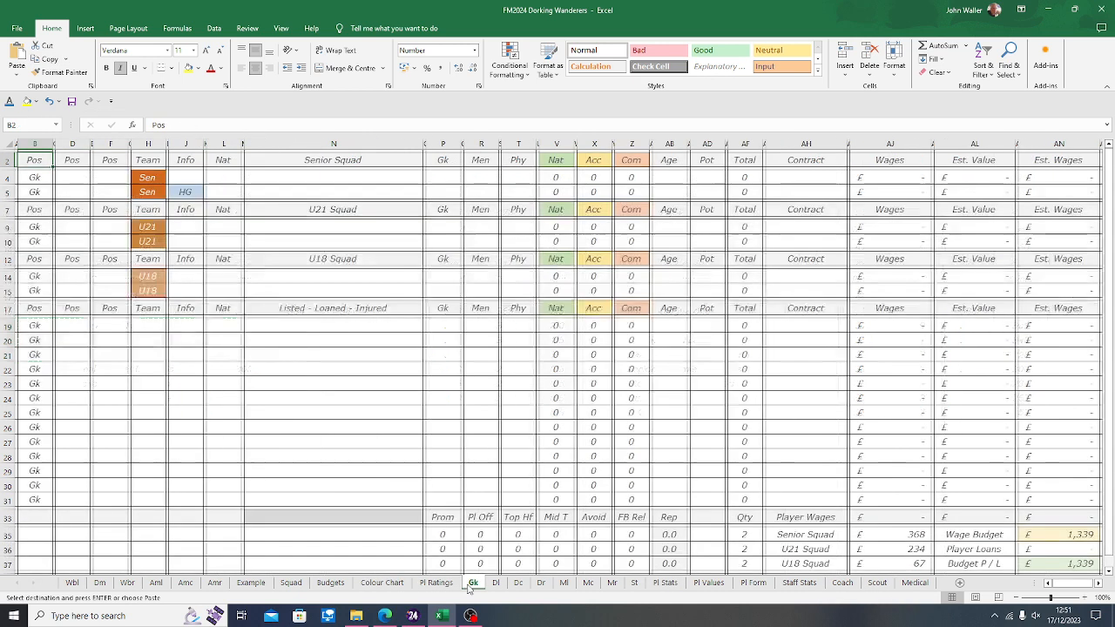
pyautogui.click(378, 535)
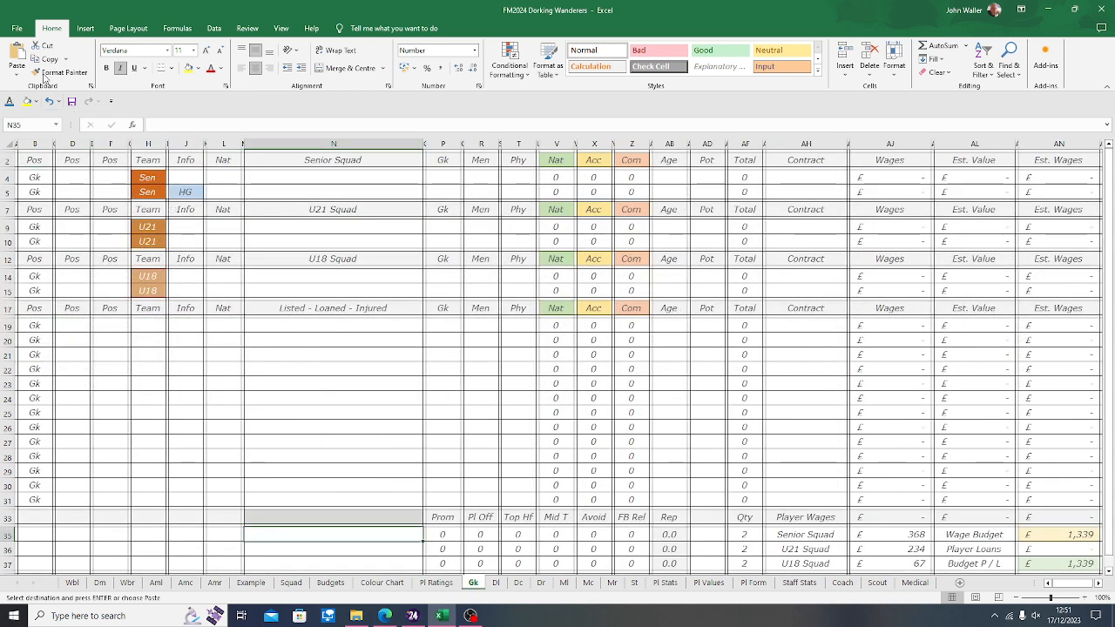
pyautogui.click(17, 56)
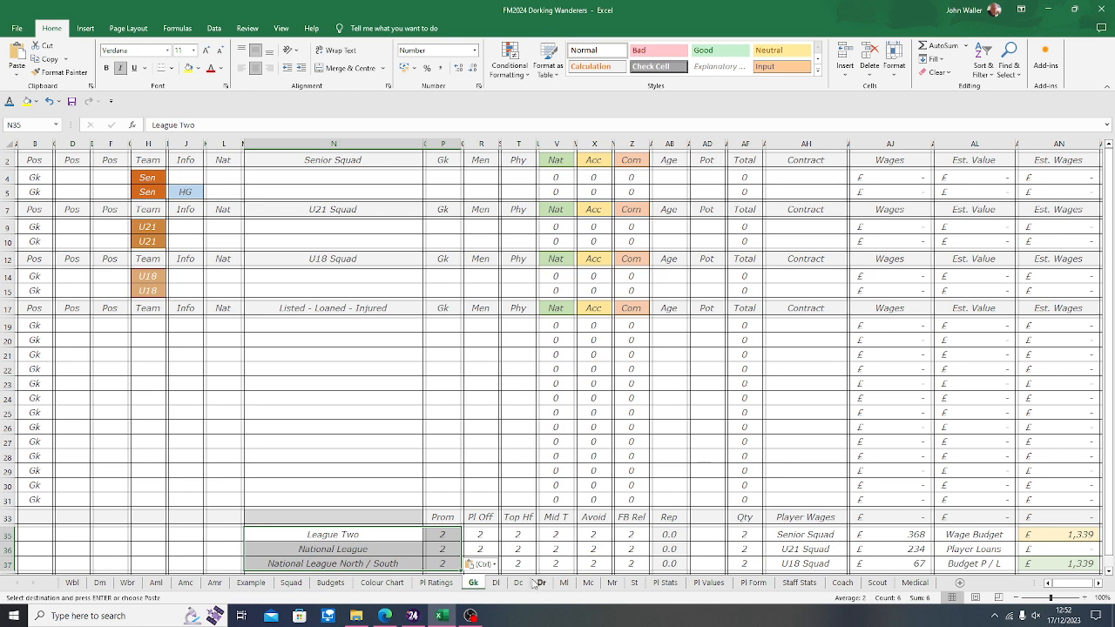
# Step: Recheck the goalkeeper Prom ratings on Pl Stats and enter 366, 344 and 324 in cells P35 to P37 of the Gk sheet
pyautogui.click(667, 584)
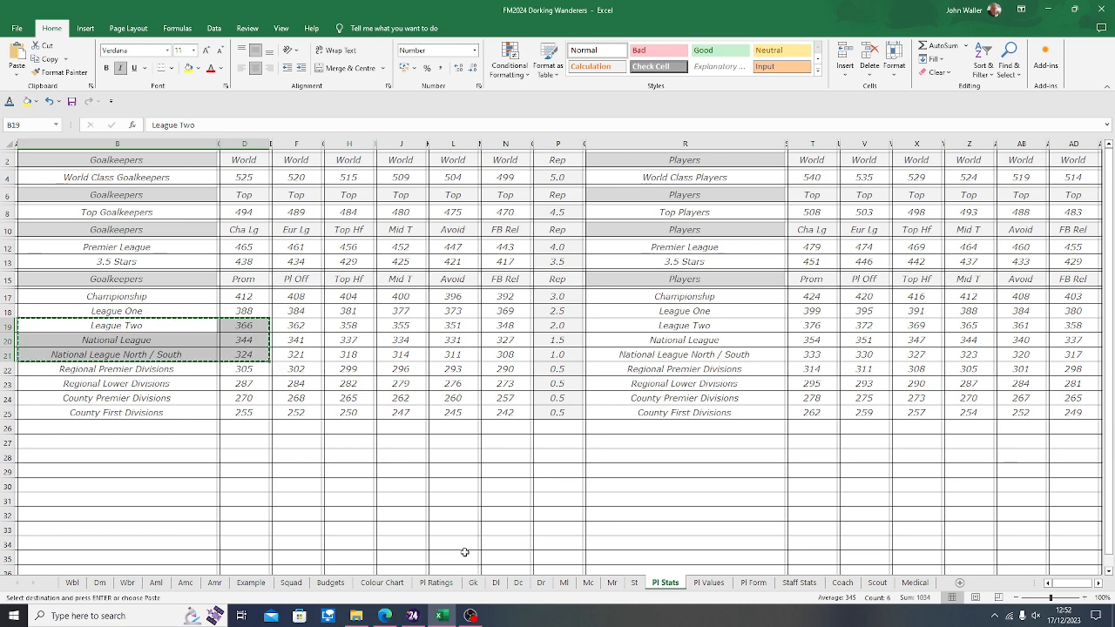
pyautogui.click(473, 584)
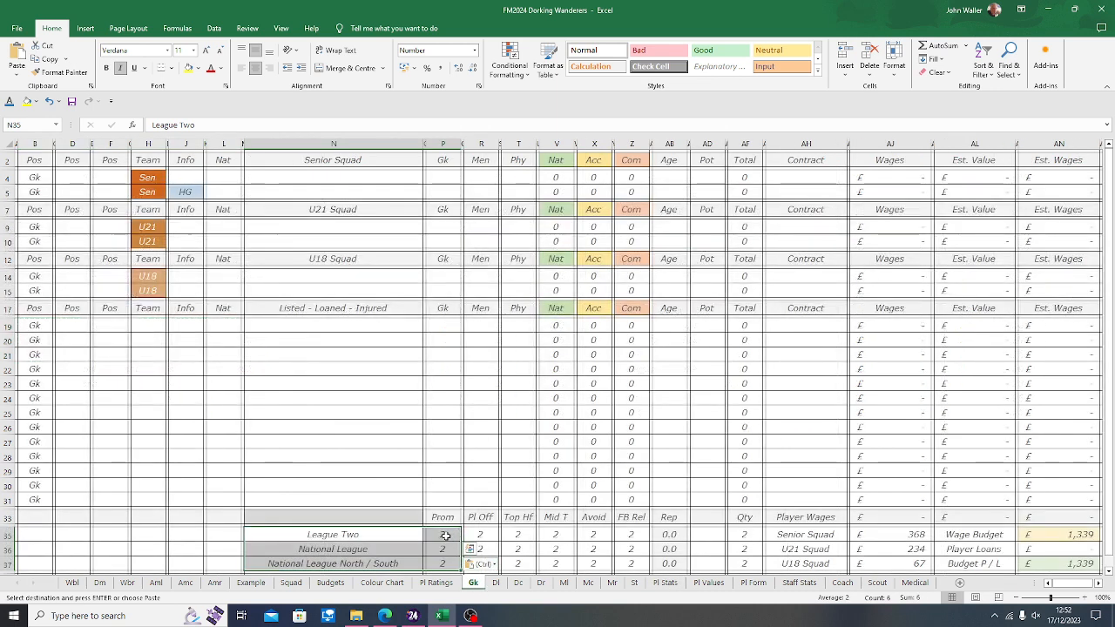
pyautogui.press('Right')
pyautogui.write('366')
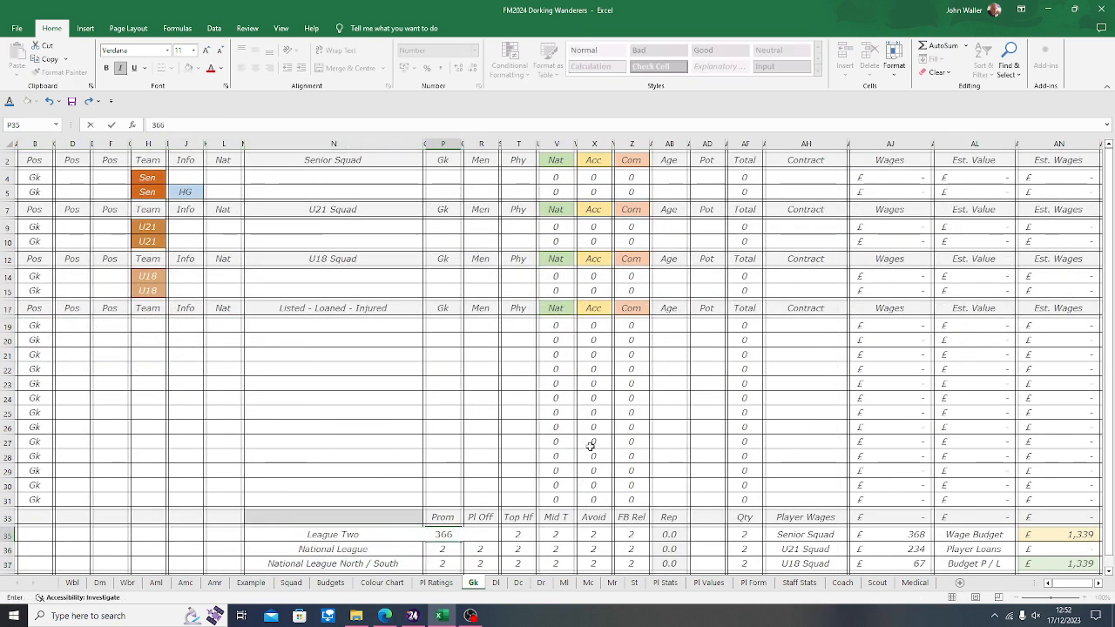
pyautogui.press('Return')
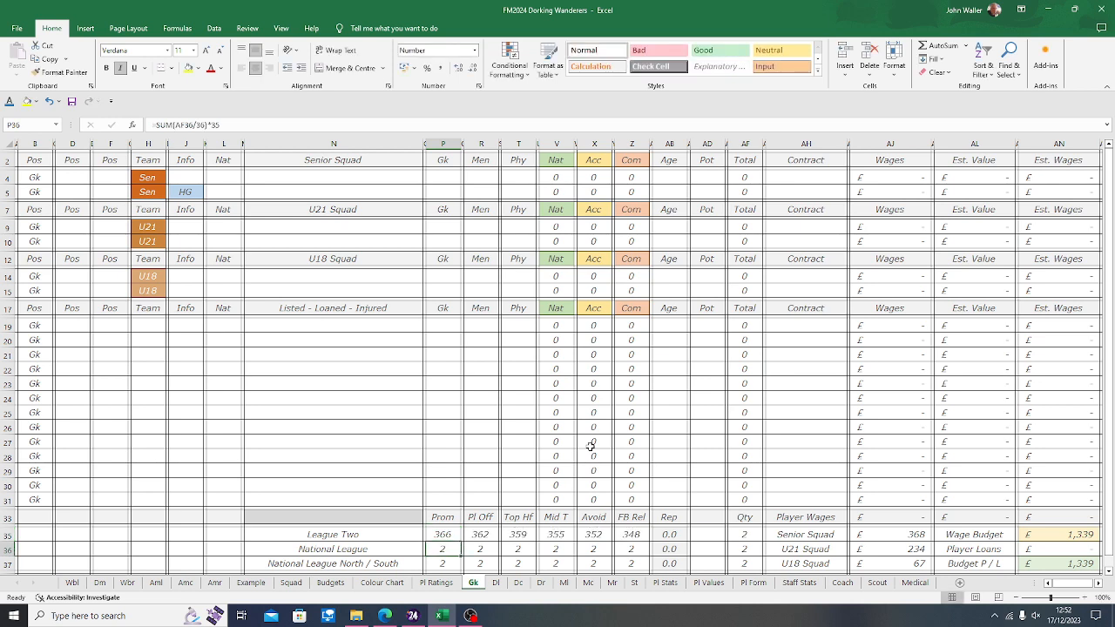
pyautogui.write('344')
pyautogui.press('Return')
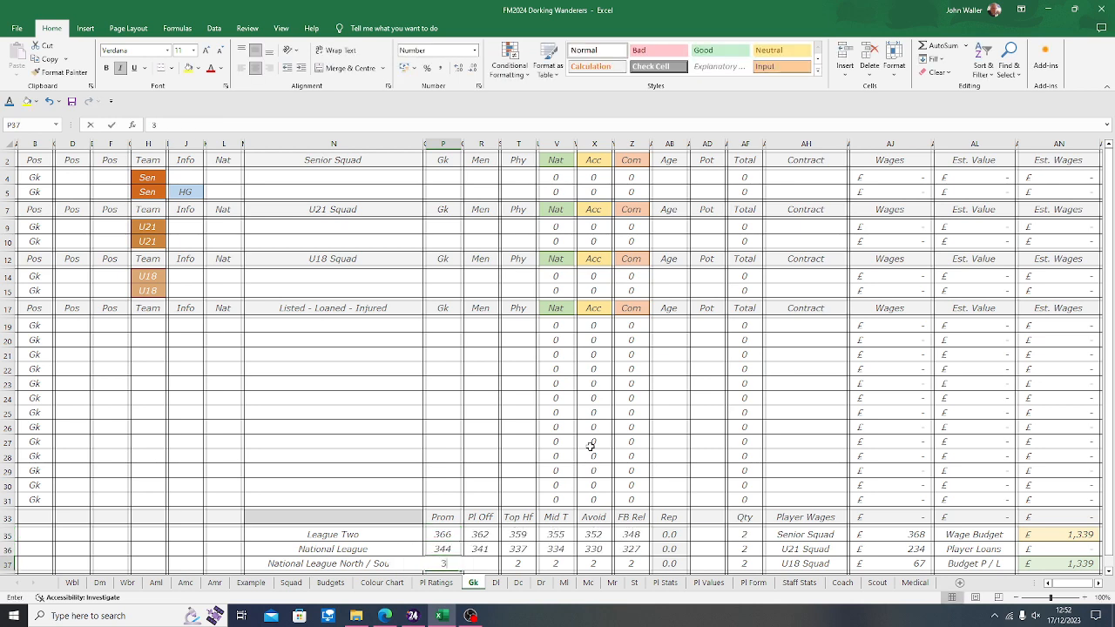
pyautogui.write('324')
pyautogui.press('Tab')
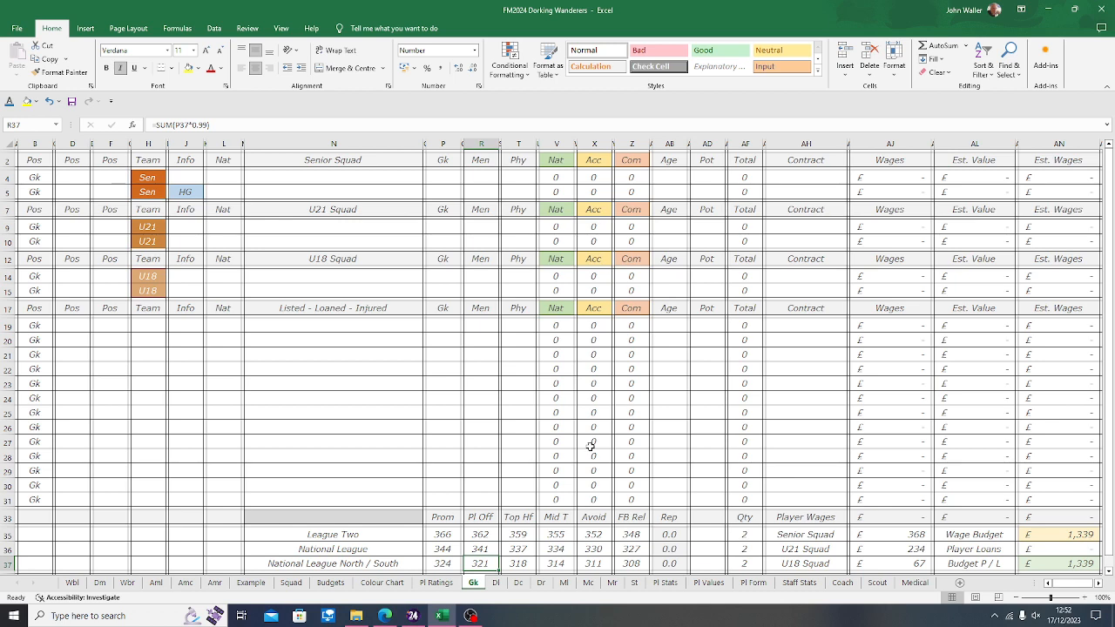
# Step: Switch to Football Manager 2024, examine the Club Vision objectives for the current season, and return to the Excel workbook
pyautogui.click(412, 616)
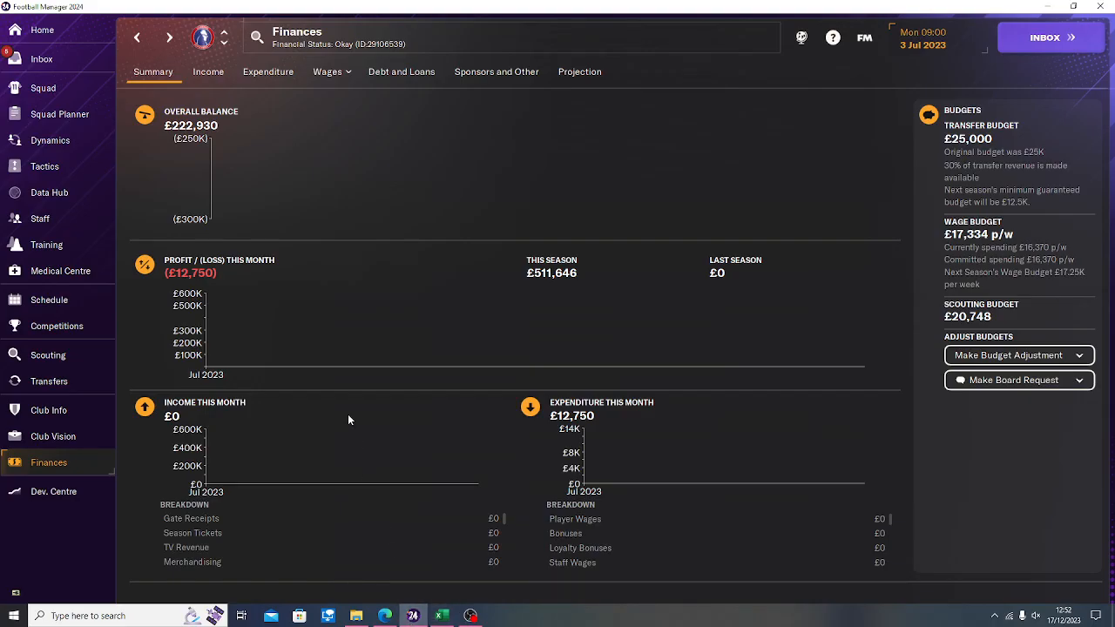
pyautogui.click(52, 445)
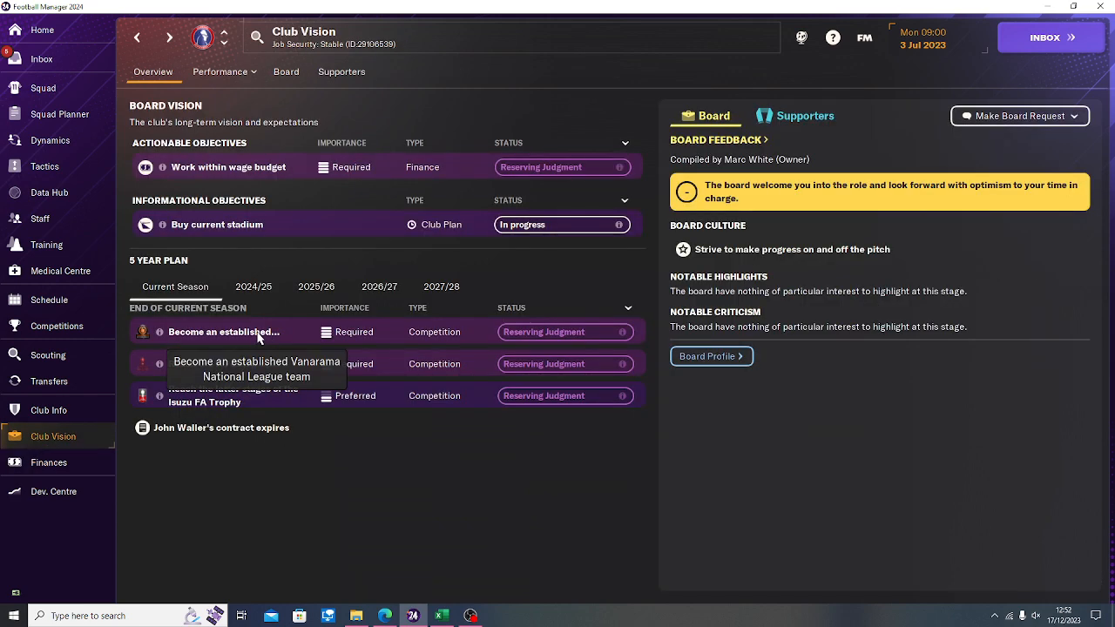
pyautogui.click(442, 616)
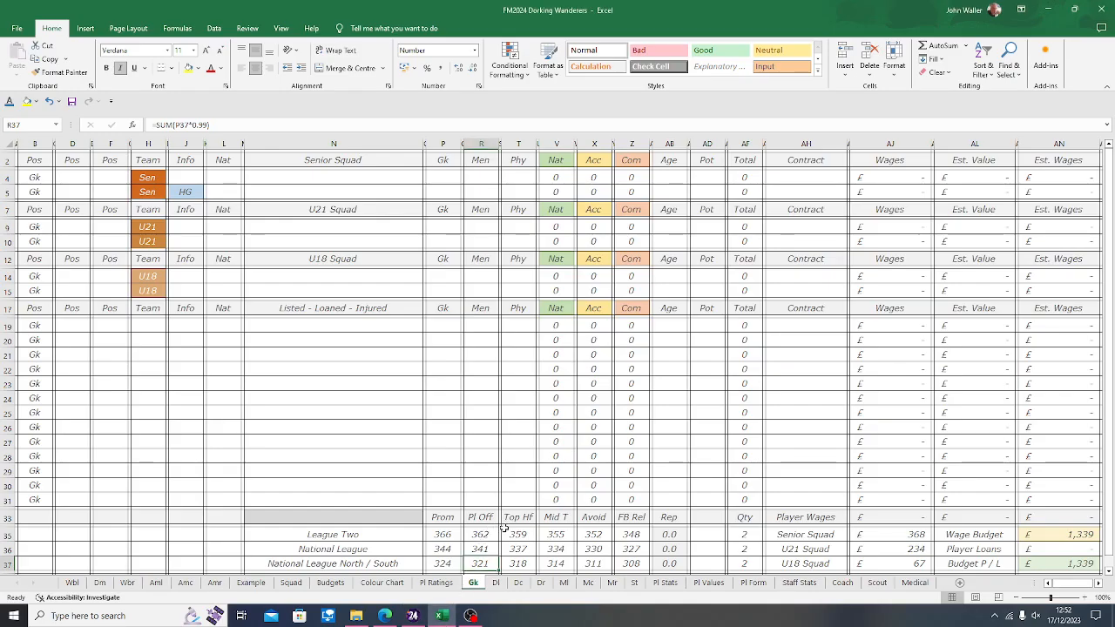
# Step: Shade the National League Pl Off cell R36 on the Gk sheet with a light grey fill
pyautogui.click(479, 549)
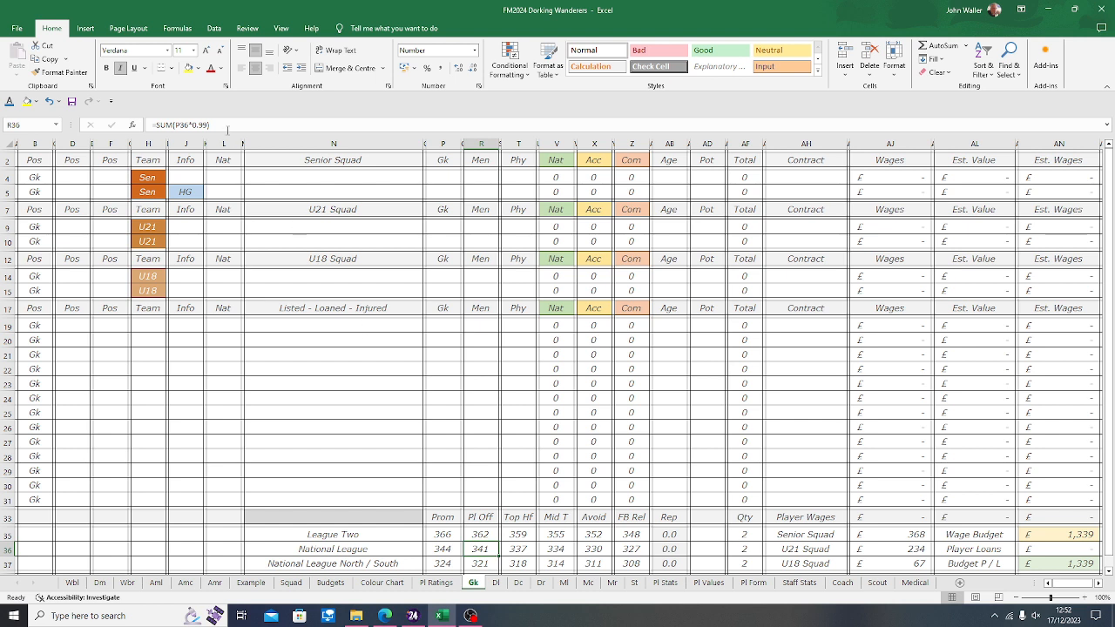
pyautogui.click(199, 69)
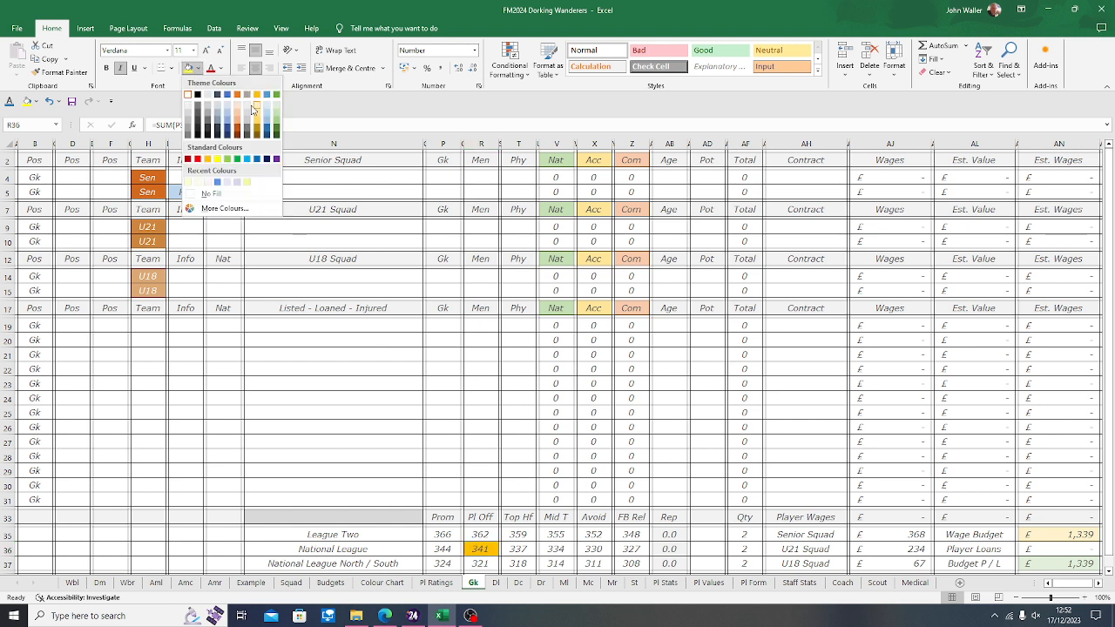
pyautogui.click(189, 117)
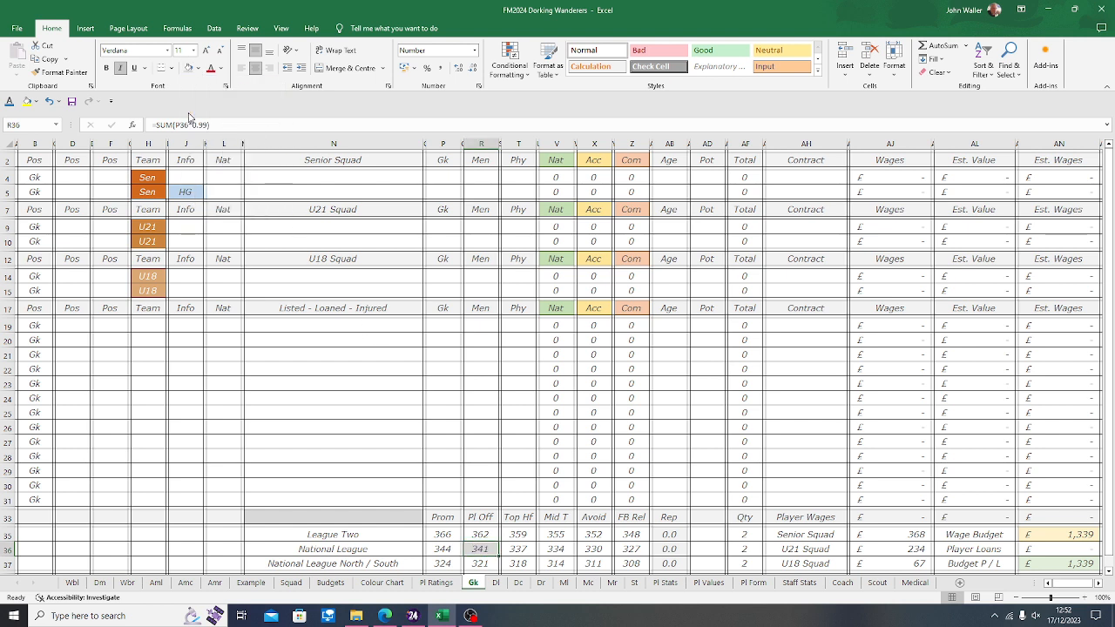
pyautogui.click(385, 549)
pyautogui.click(484, 517)
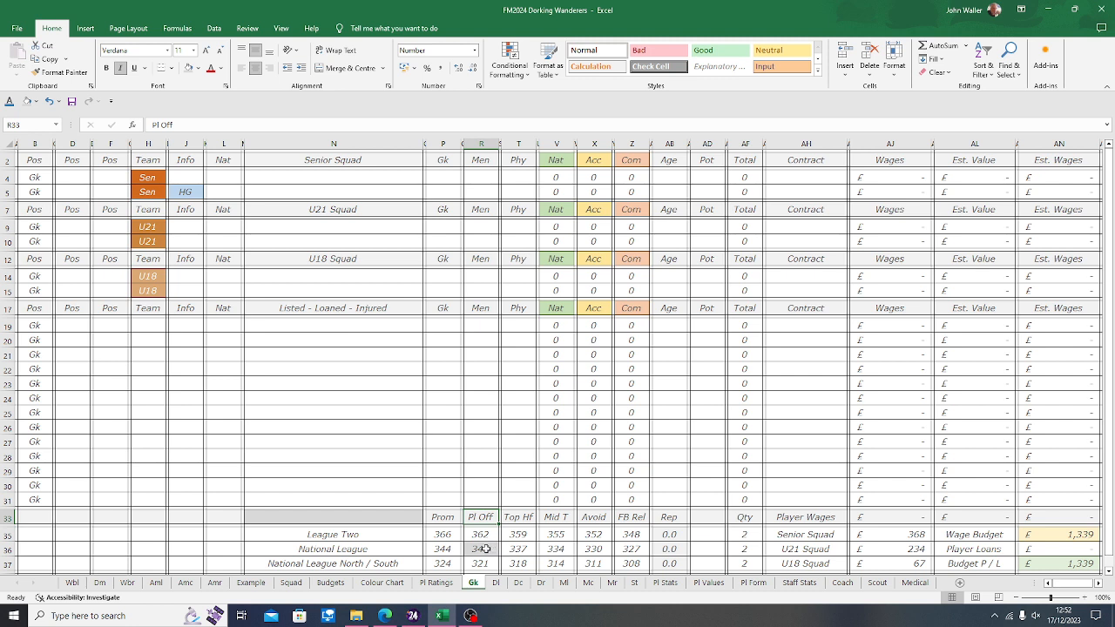
pyautogui.click(485, 549)
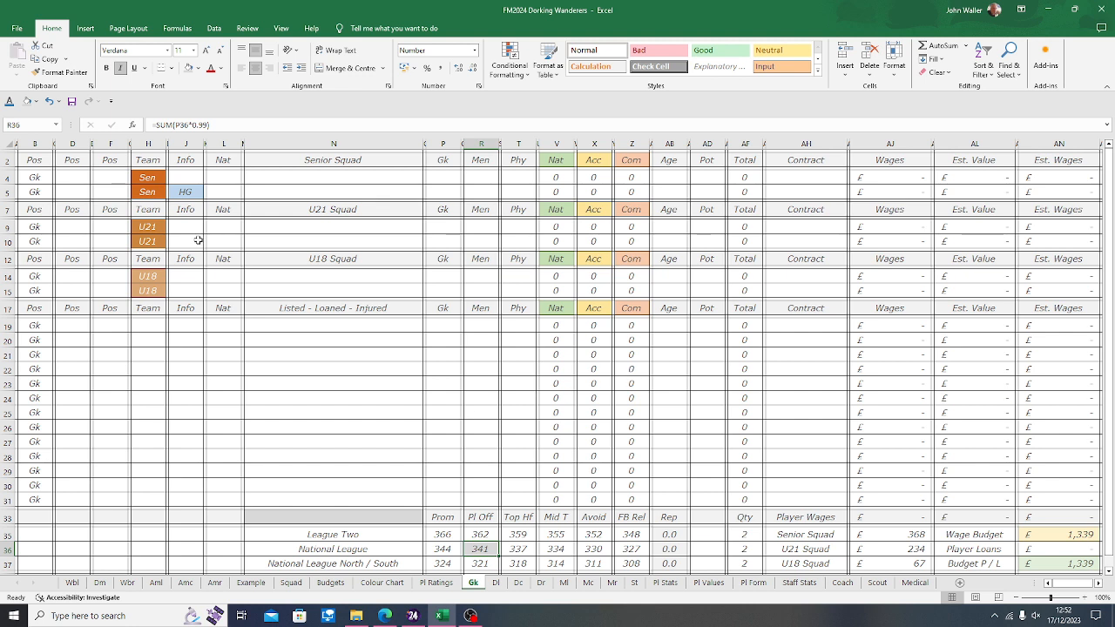
pyautogui.hotkey('ctrl', 'Home')
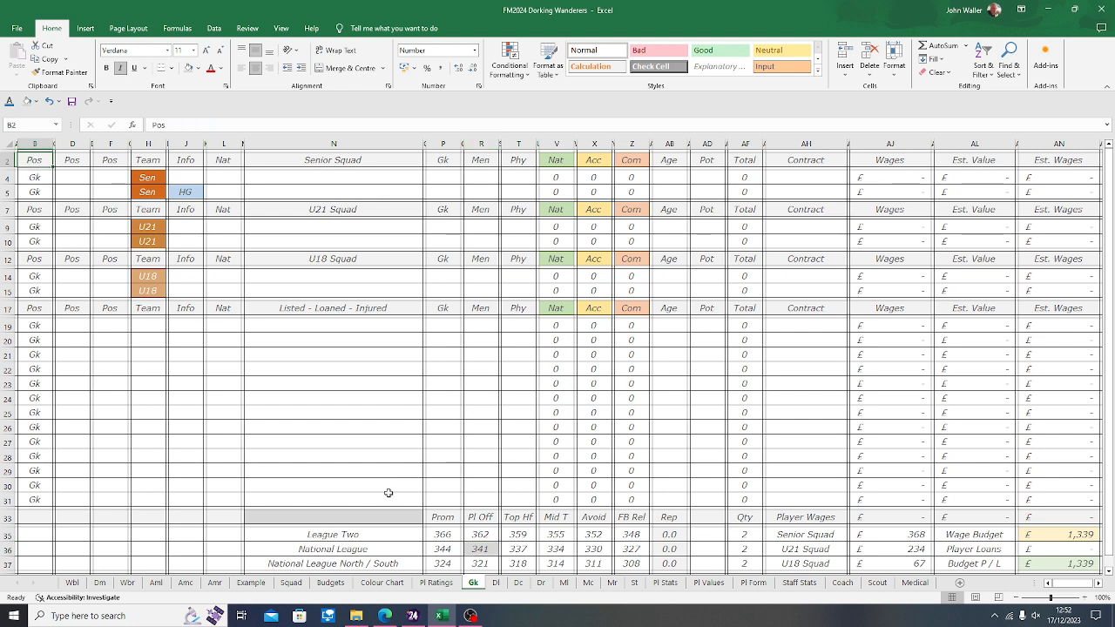
# Step: Enter Dorking Wanderers as the heading in cell N33 of the Gk sheet
pyautogui.click(335, 526)
pyautogui.press('Up')
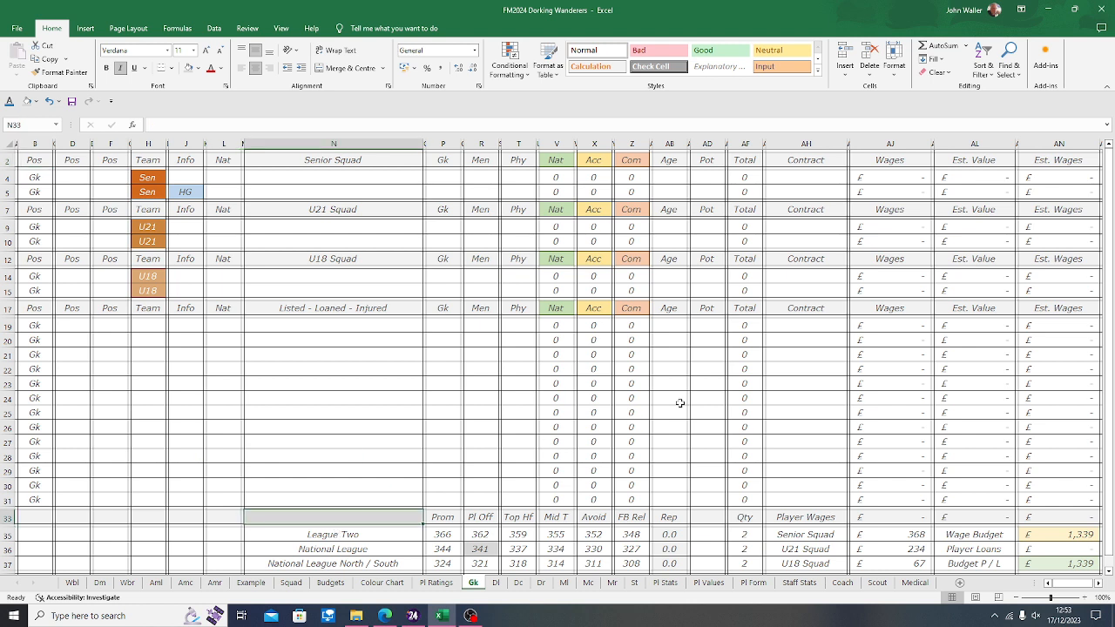
pyautogui.write('Dok')
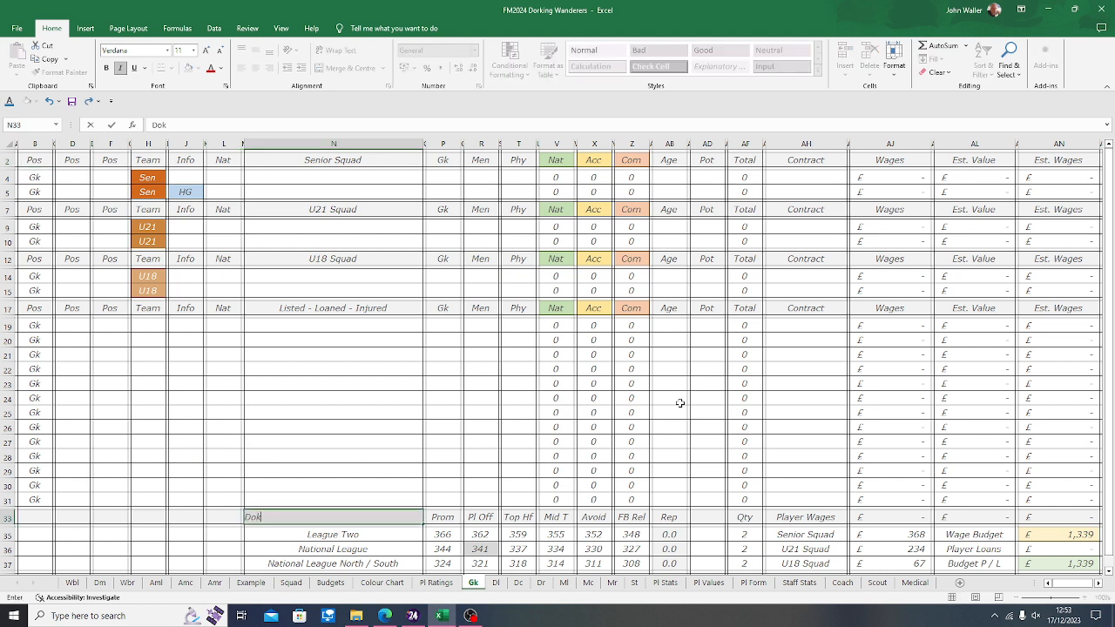
pyautogui.write('ing WWanderers')
pyautogui.press('Up')
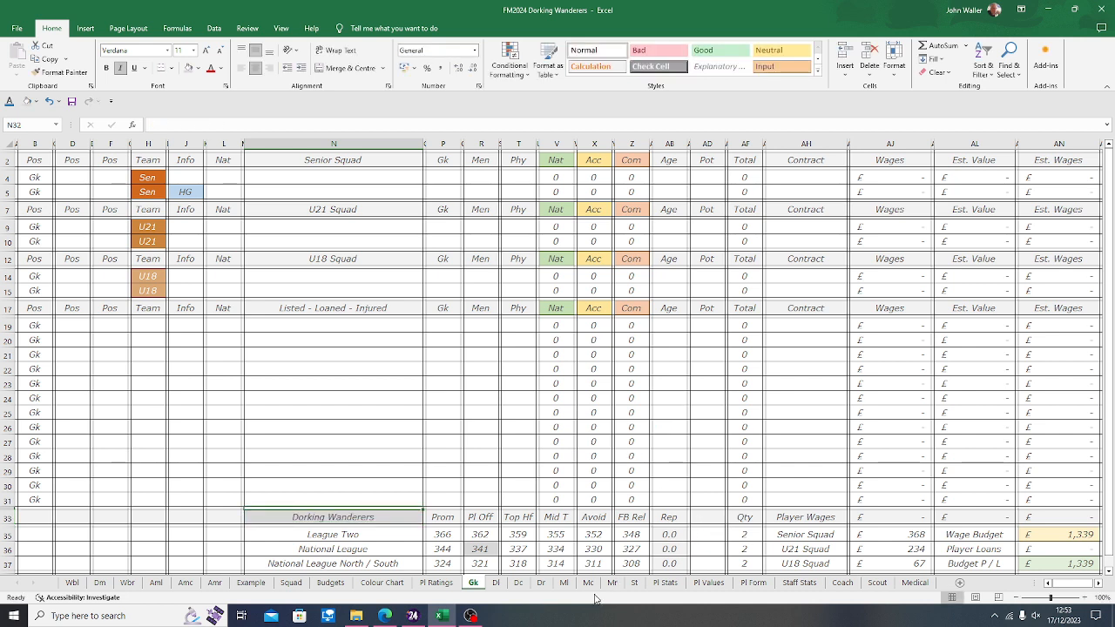
# Step: Check the Rep ratings on Pl Stats and enter 2, 1.5 and 1 in cells AB35 to AB37 of the Gk sheet
pyautogui.click(669, 518)
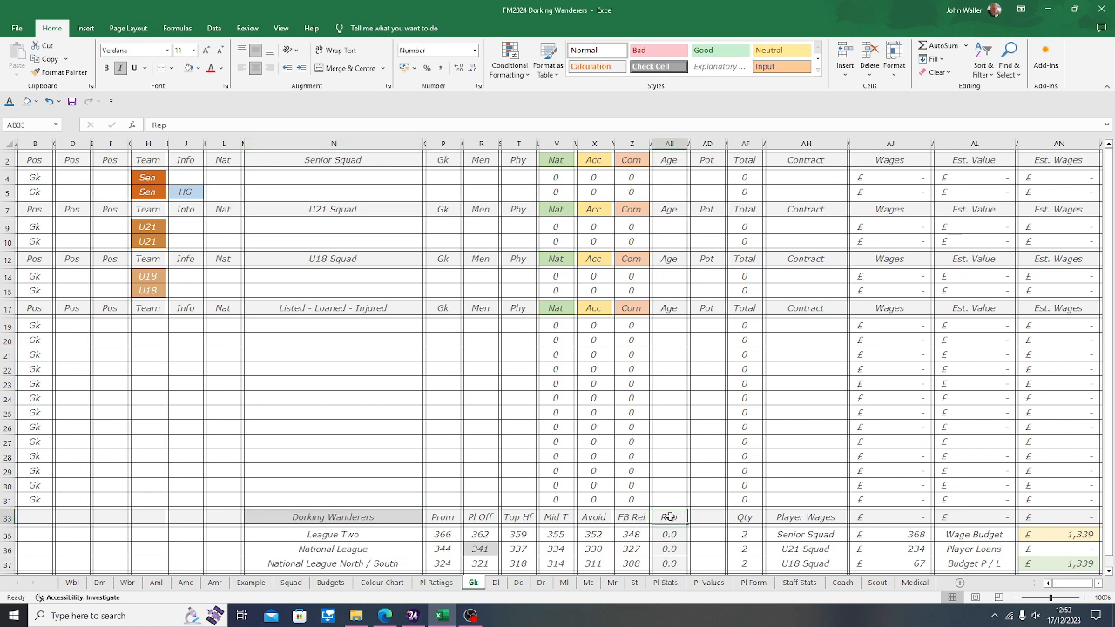
pyautogui.click(667, 584)
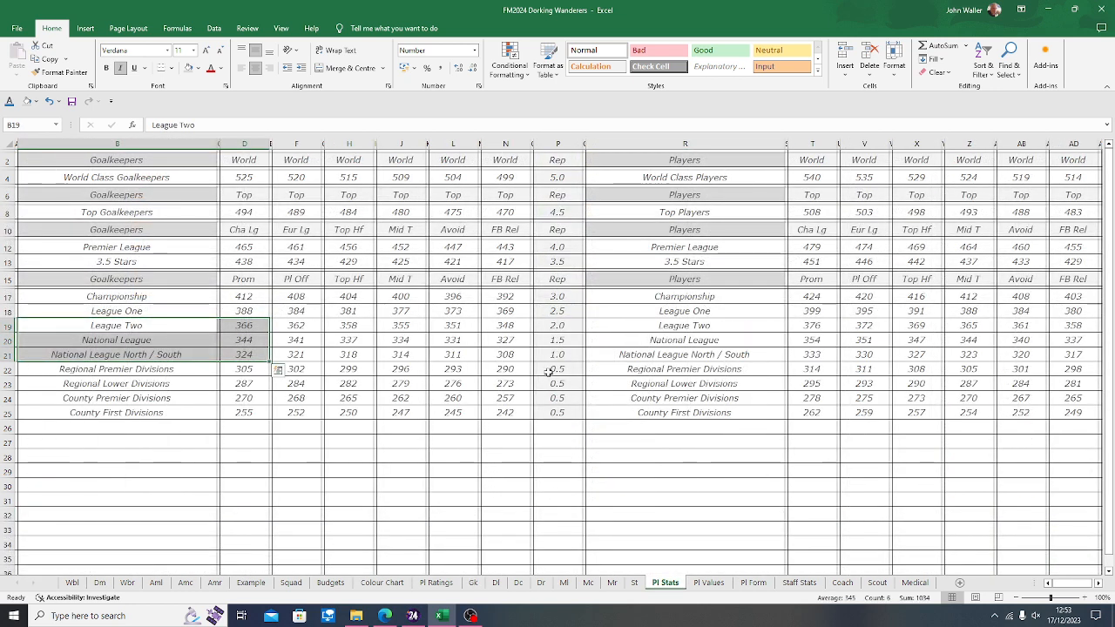
pyautogui.click(555, 325)
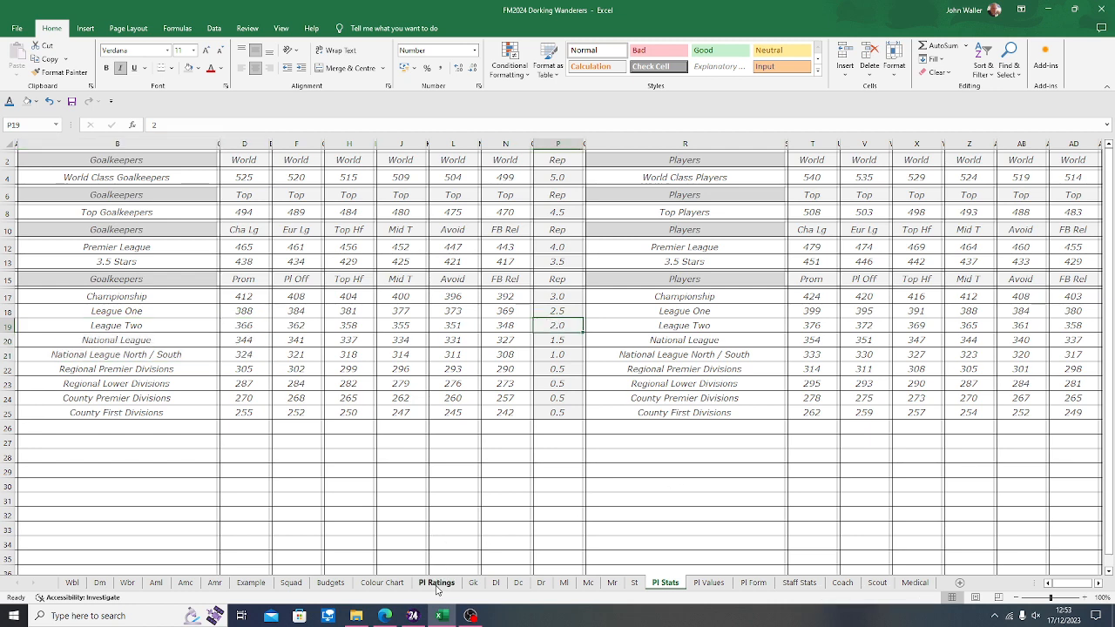
pyautogui.click(473, 582)
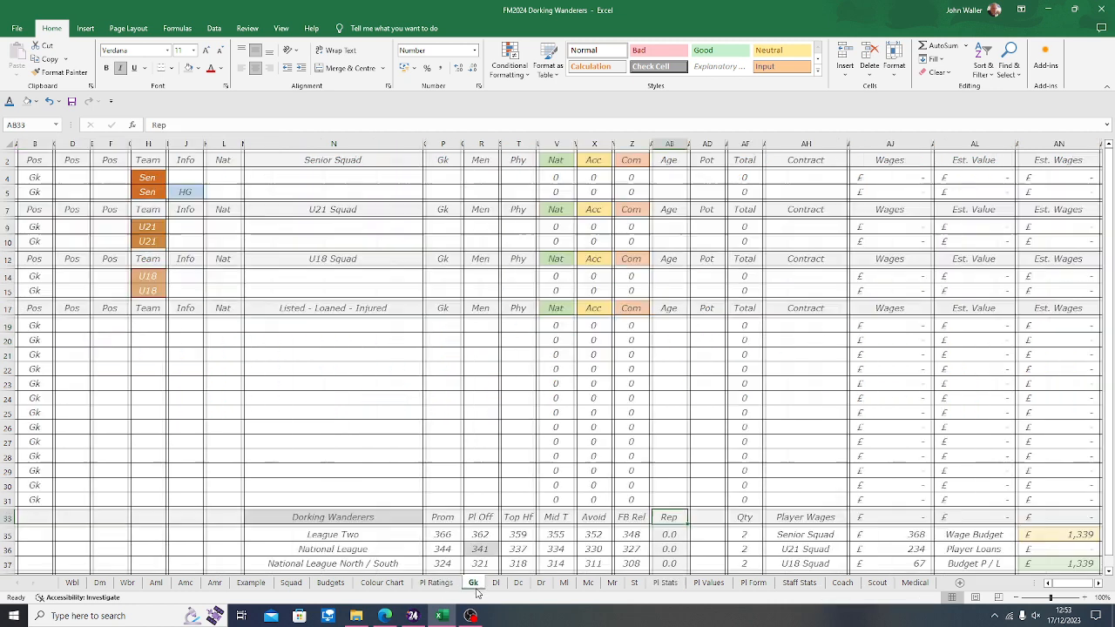
pyautogui.click(670, 535)
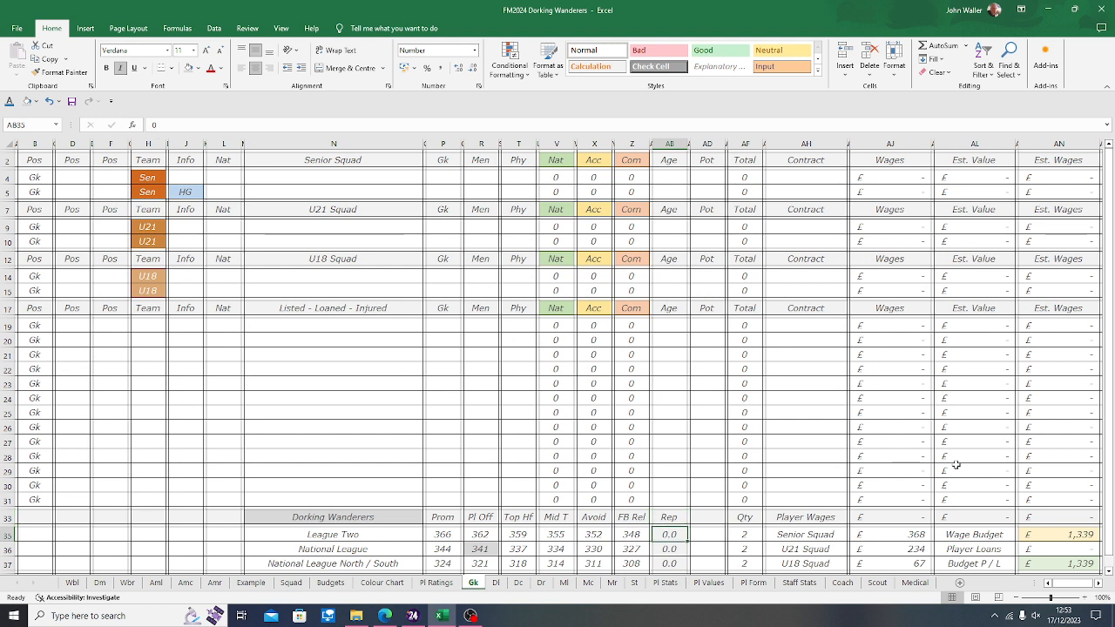
pyautogui.write('2')
pyautogui.press('Return')
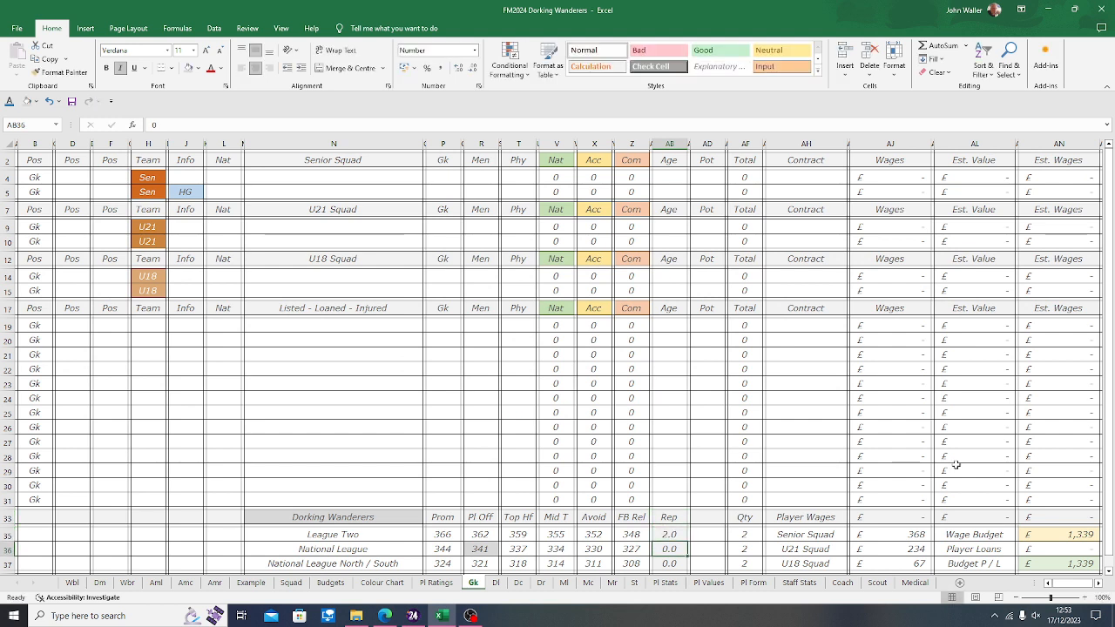
pyautogui.write('1.5')
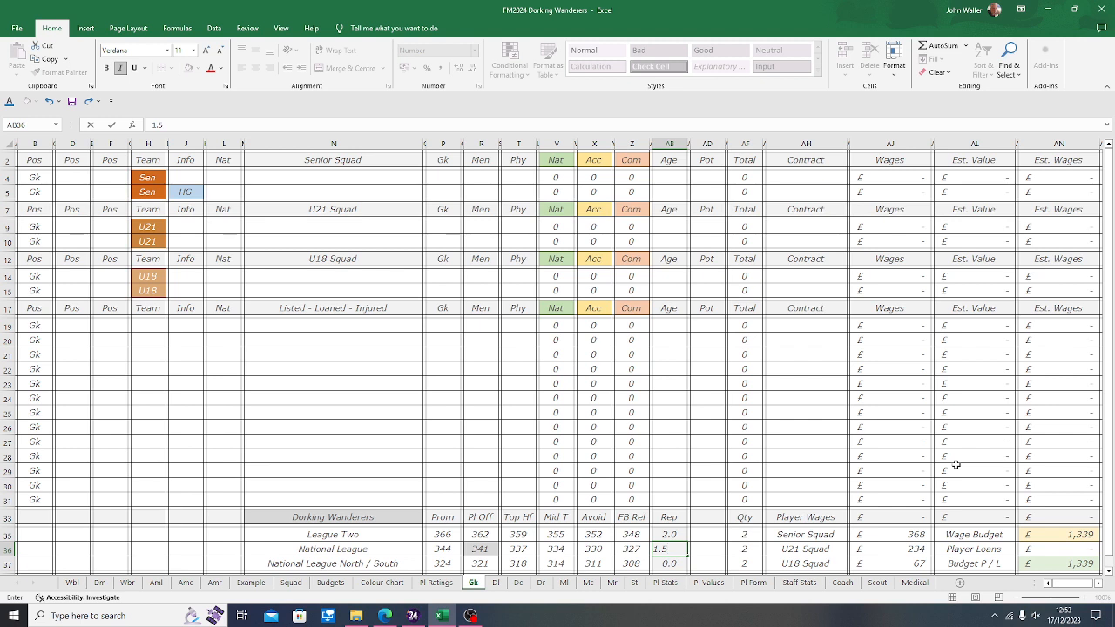
pyautogui.press('Return')
pyautogui.write('1')
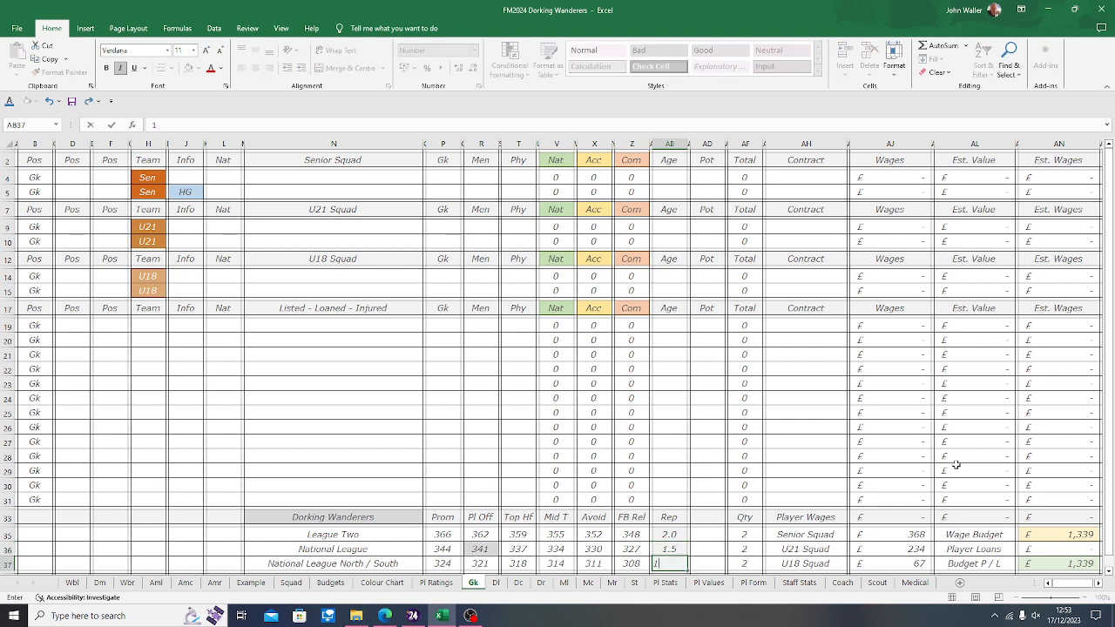
pyautogui.press('Up')
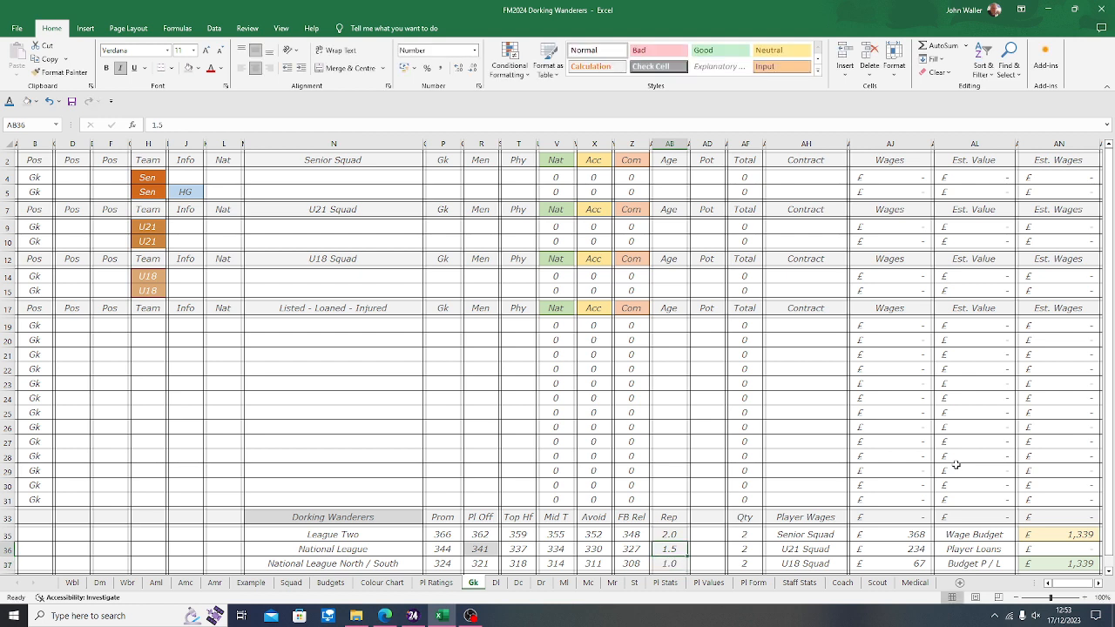
pyautogui.press('Up')
pyautogui.press('Up')
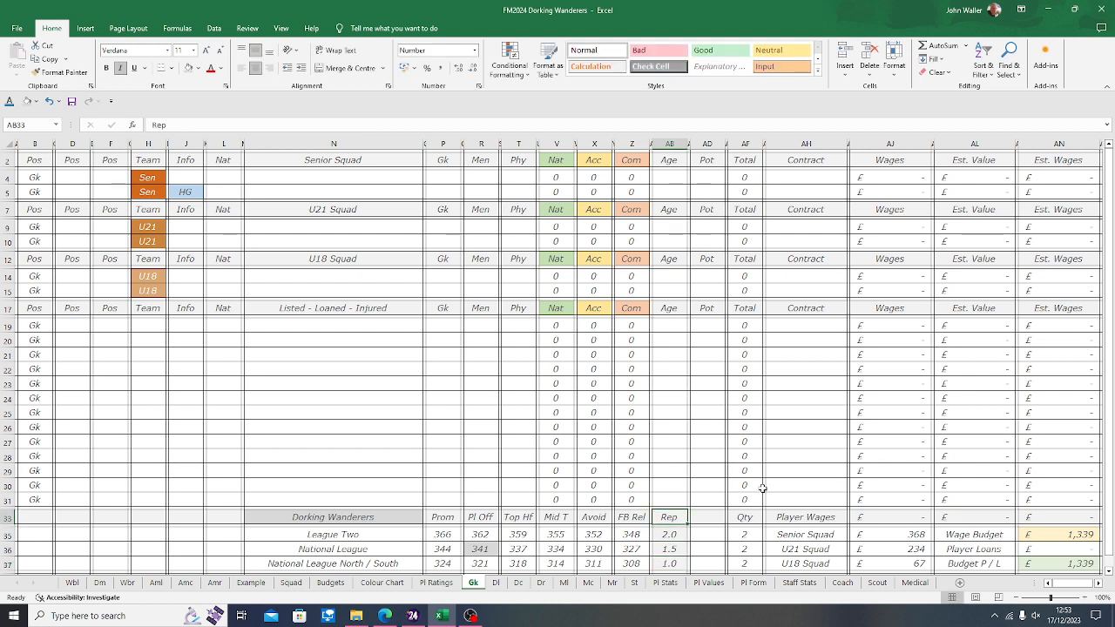
pyautogui.click(36, 160)
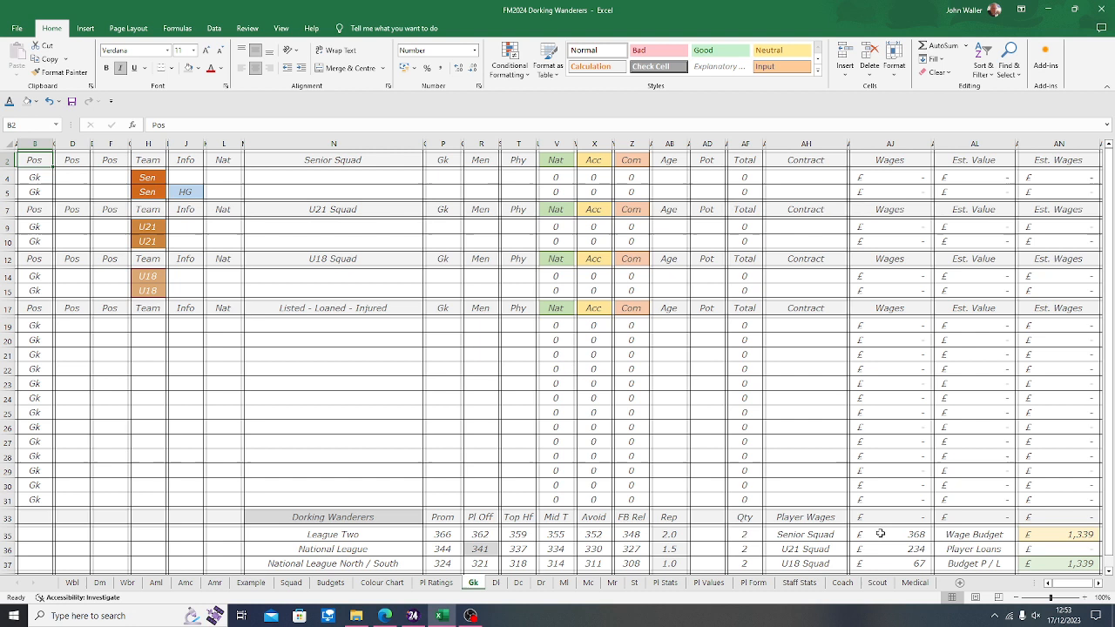
# Step: Examine the Player Wages rows for the Senior, U21 and U18 squads and the Senior Squad wage formula in AJ35
pyautogui.click(818, 535)
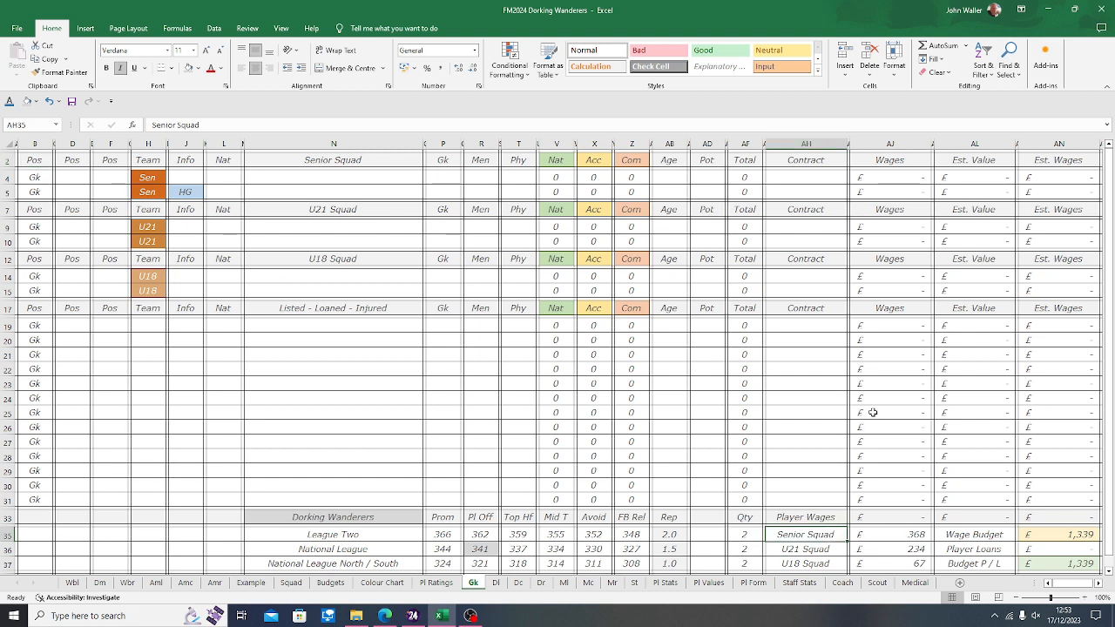
pyautogui.press('Down')
pyautogui.press('Down')
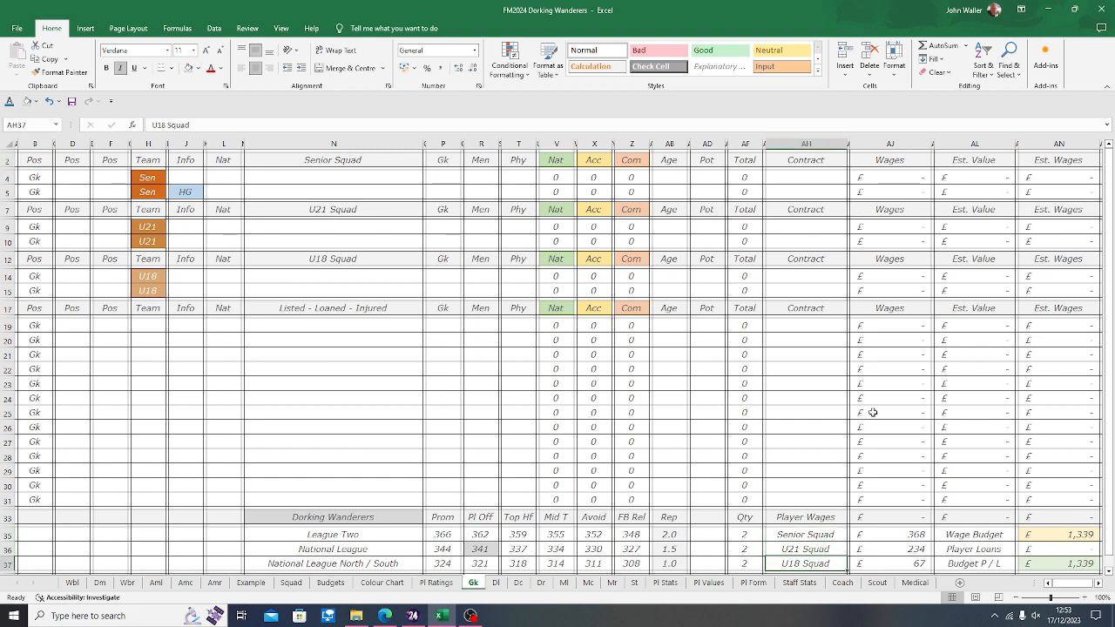
pyautogui.press('Up')
pyautogui.press('Right')
pyautogui.press('Up')
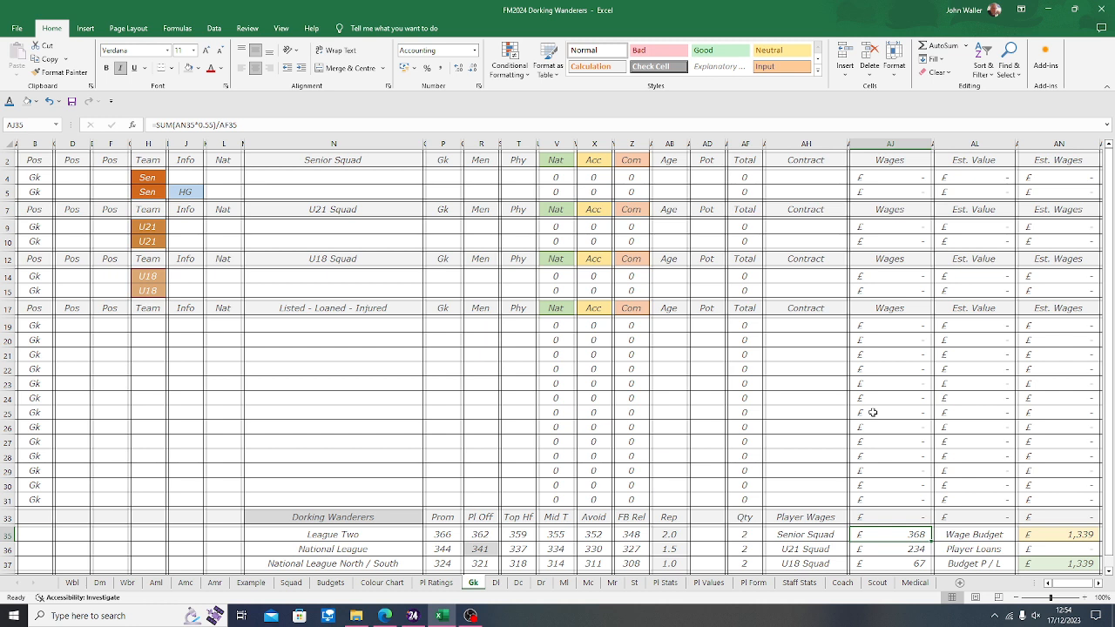
# Step: Copy the Dorking Wanderers benchmark block N33:AB37 from the Gk sheet to N33 on the Dl sheet
pyautogui.press('Left')
pyautogui.press('Left')
pyautogui.press('Left')
pyautogui.press('Left')
pyautogui.press('Left')
pyautogui.press('Left')
pyautogui.press('Left')
pyautogui.press('Left')
pyautogui.press('Left')
pyautogui.press('Left')
pyautogui.press('Left')
pyautogui.press('Left')
pyautogui.press('Left')
pyautogui.press('Left')
pyautogui.press('Left')
pyautogui.press('Left')
pyautogui.press('Left')
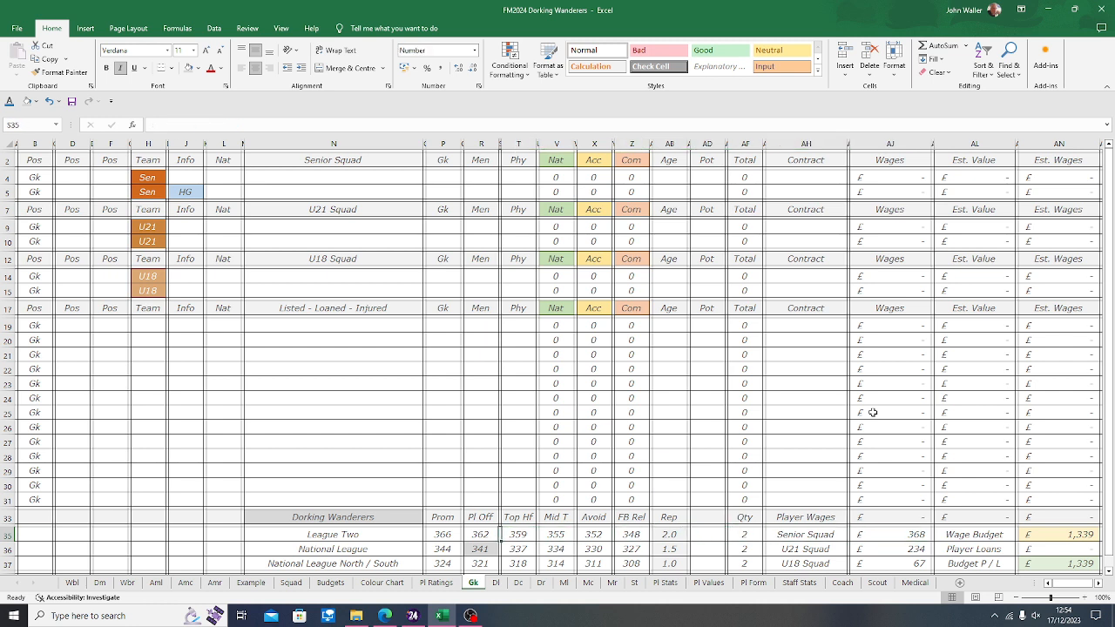
pyautogui.press('Left')
pyautogui.press('Left')
pyautogui.press('Left')
pyautogui.press('Left')
pyautogui.press('Left')
pyautogui.press('Up')
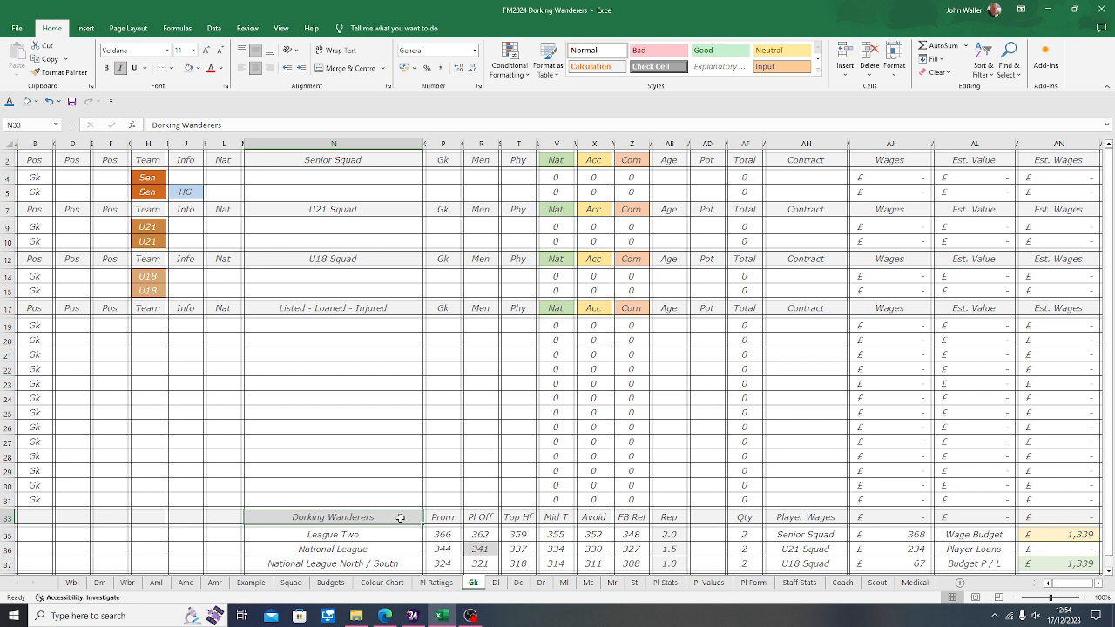
pyautogui.moveTo(401, 518); pyautogui.dragTo(668, 562)
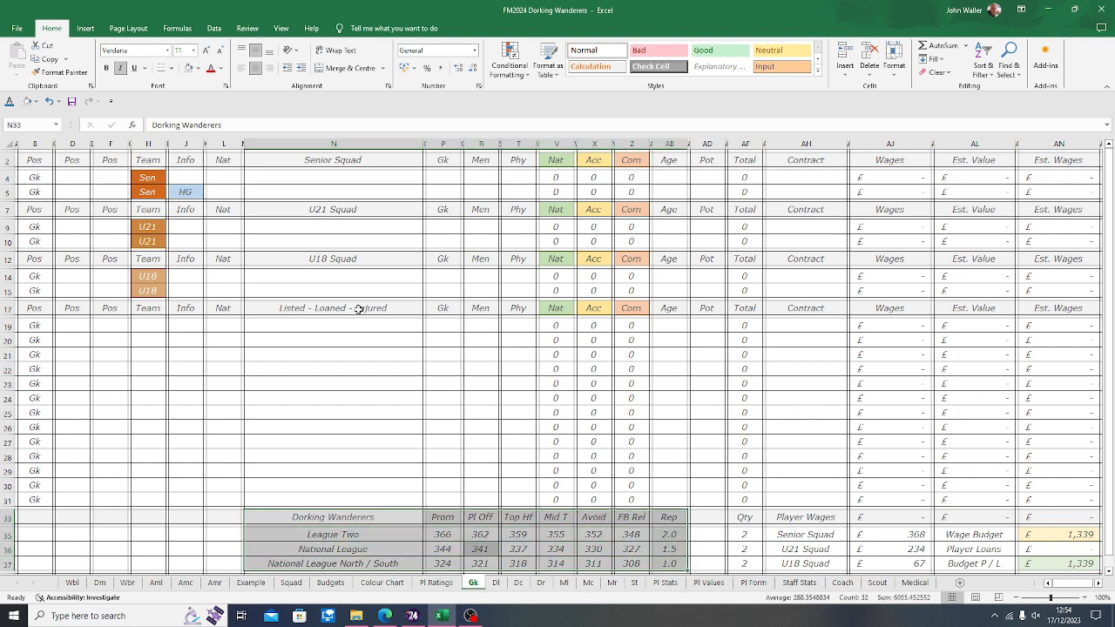
pyautogui.click(63, 59)
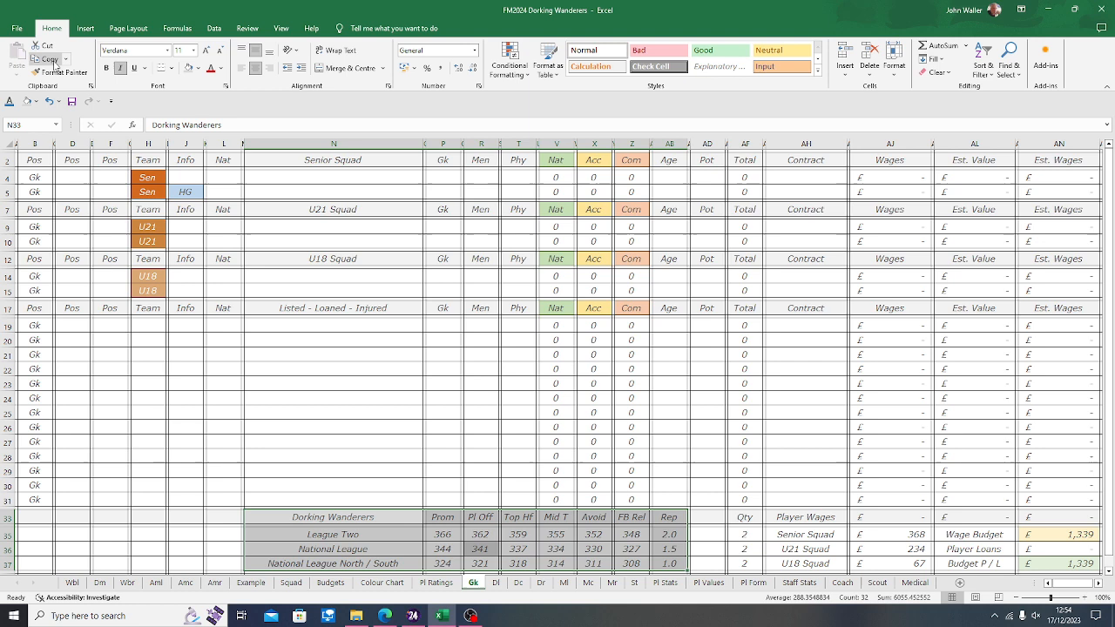
pyautogui.click(37, 162)
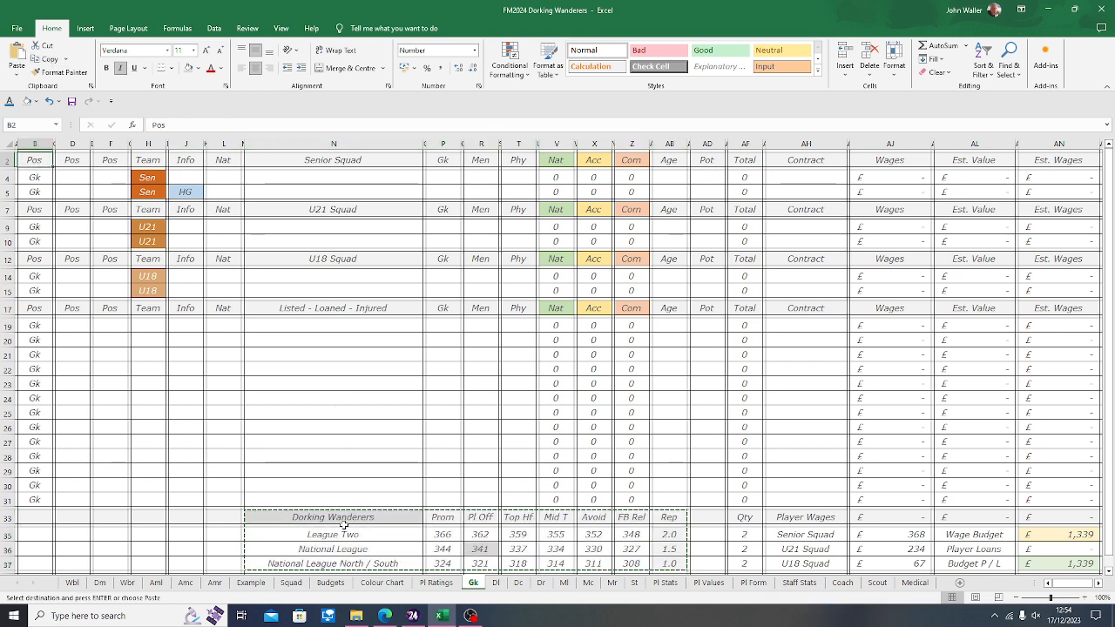
pyautogui.click(498, 581)
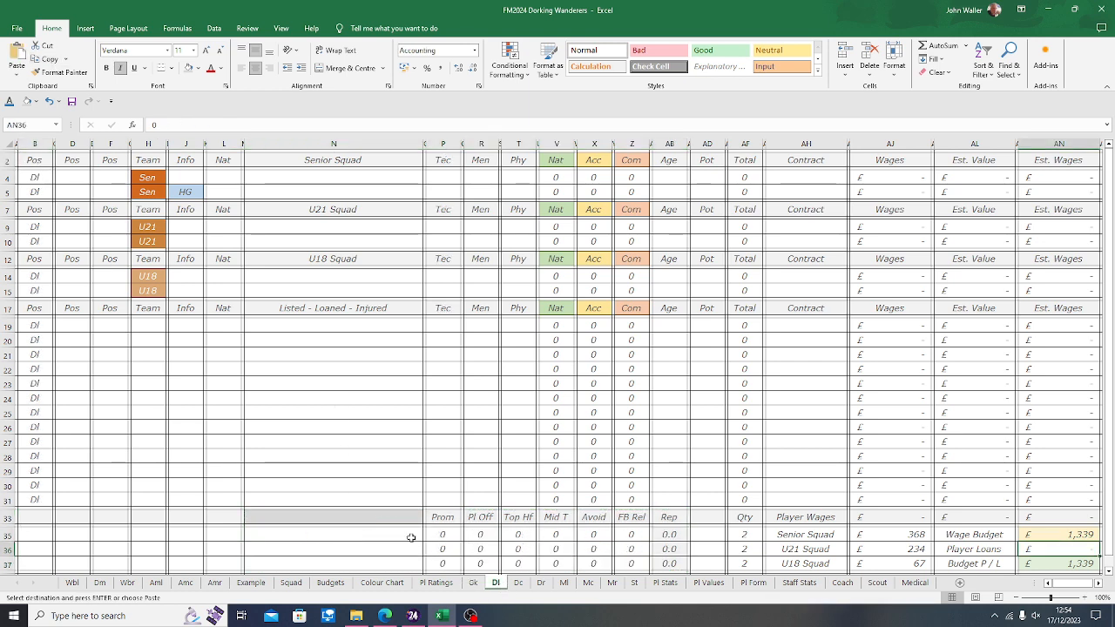
pyautogui.click(331, 516)
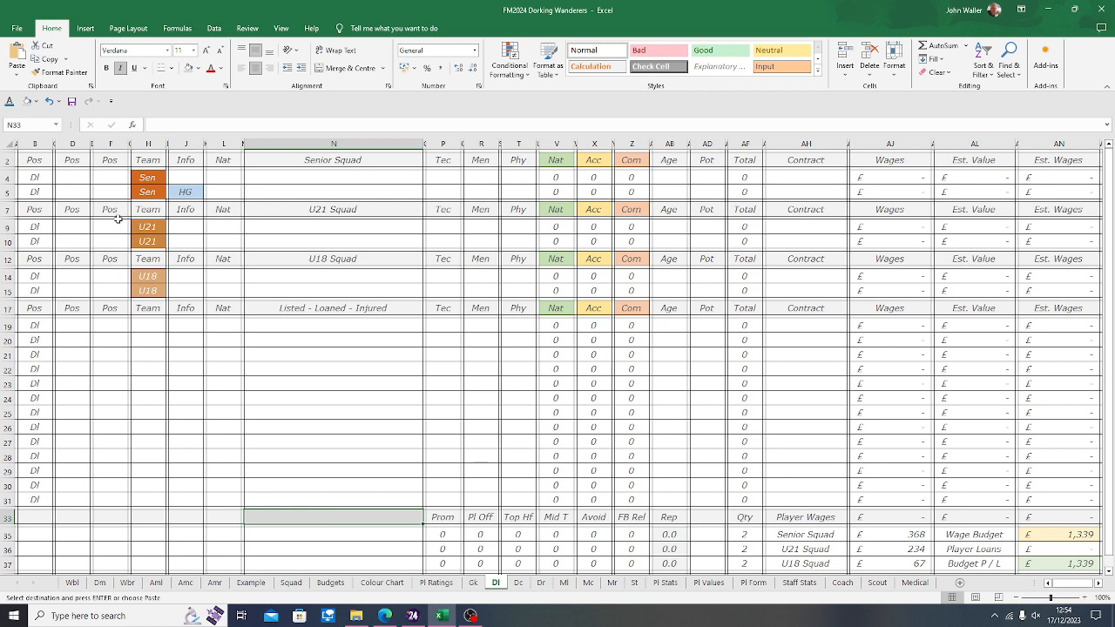
pyautogui.click(16, 57)
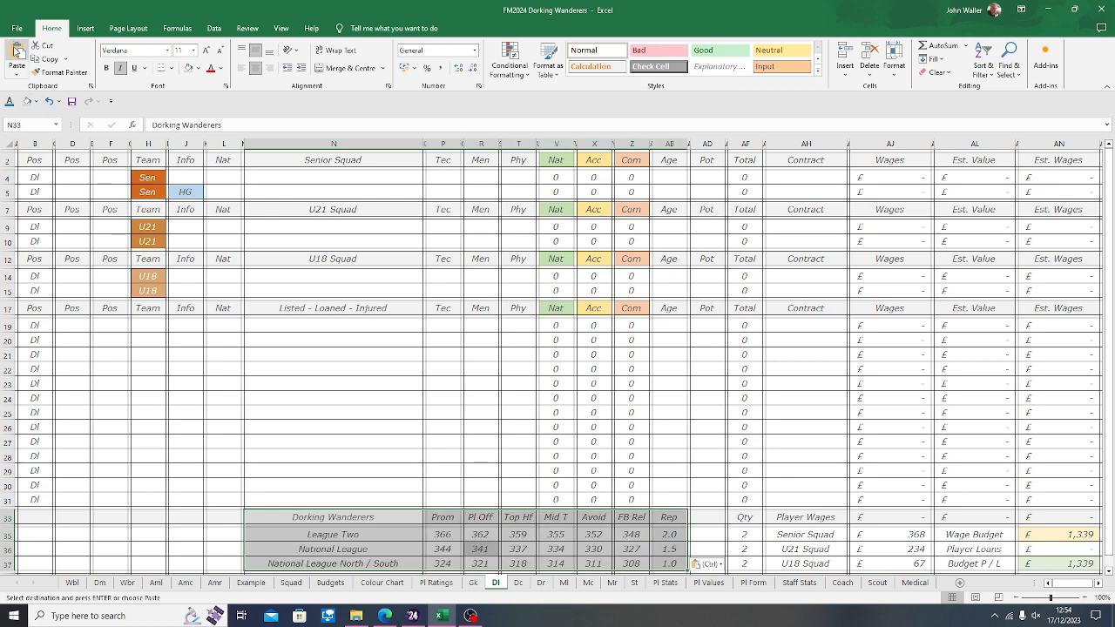
# Step: Check the Players promotion ratings on Pl Stats and enter 376, 354 and 333 in cells P35 to P37 of the Dl sheet
pyautogui.click(443, 536)
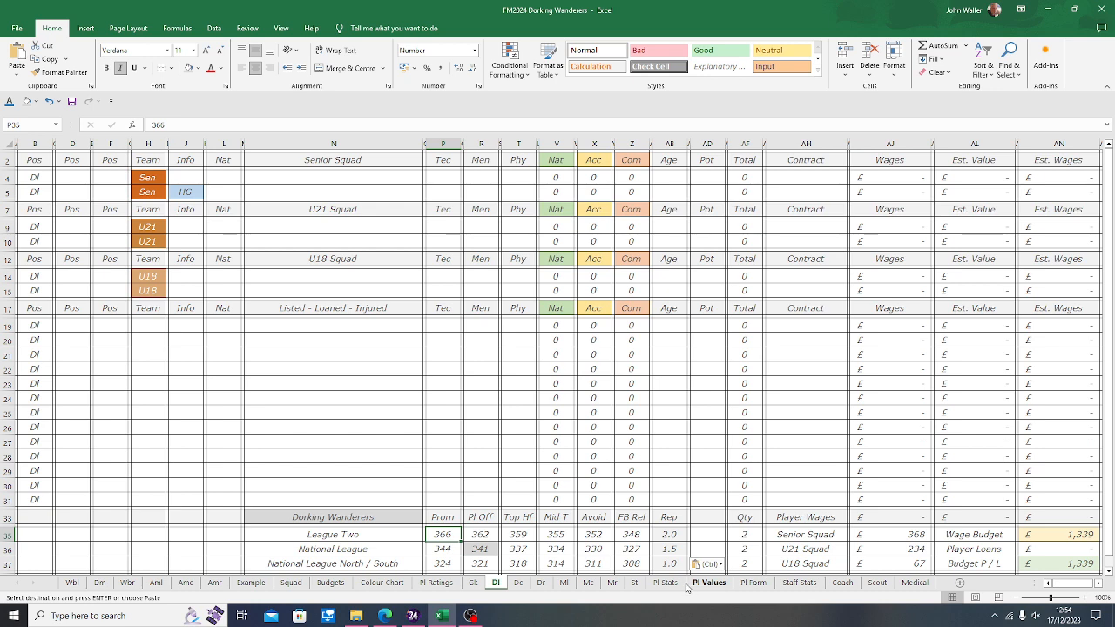
pyautogui.click(673, 584)
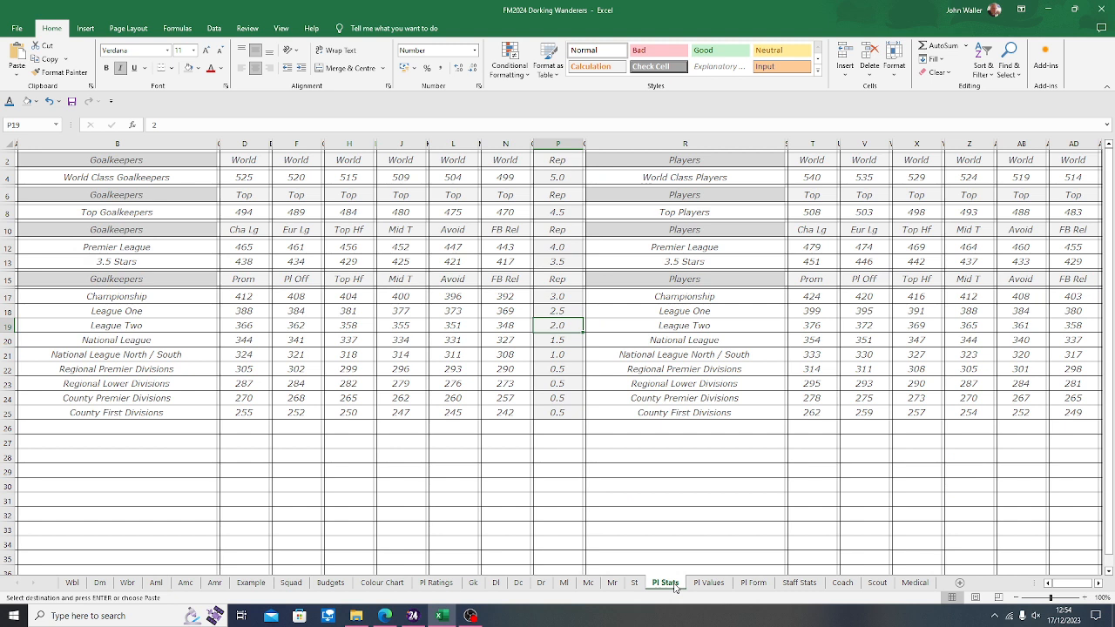
pyautogui.click(813, 324)
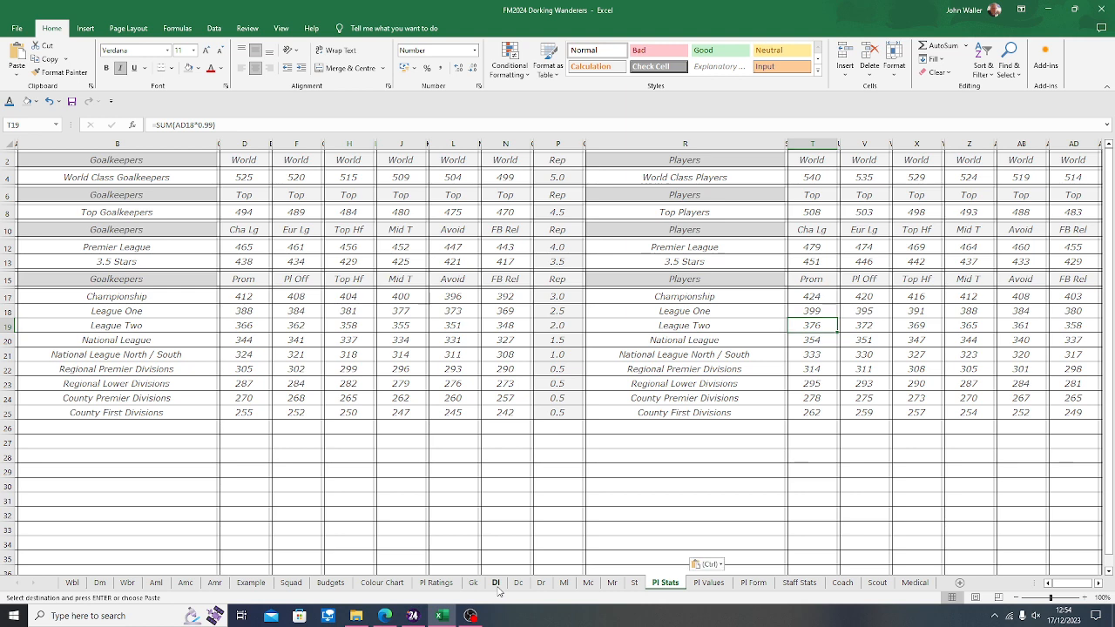
pyautogui.click(496, 583)
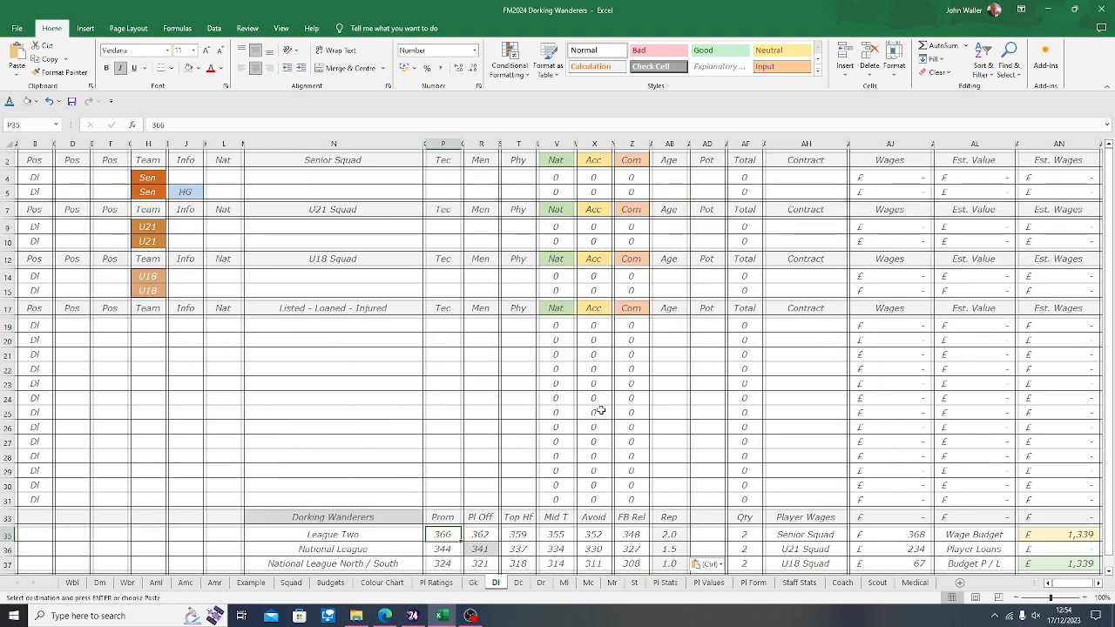
pyautogui.write('376')
pyautogui.press('Return')
pyautogui.write('3')
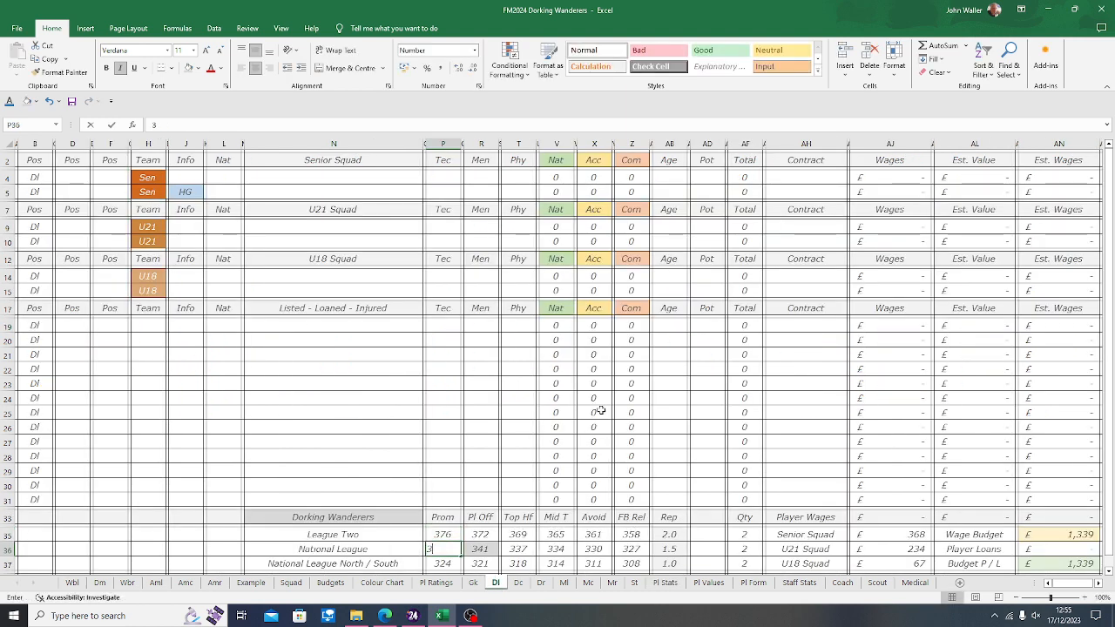
pyautogui.write('54')
pyautogui.press('Return')
pyautogui.write('333')
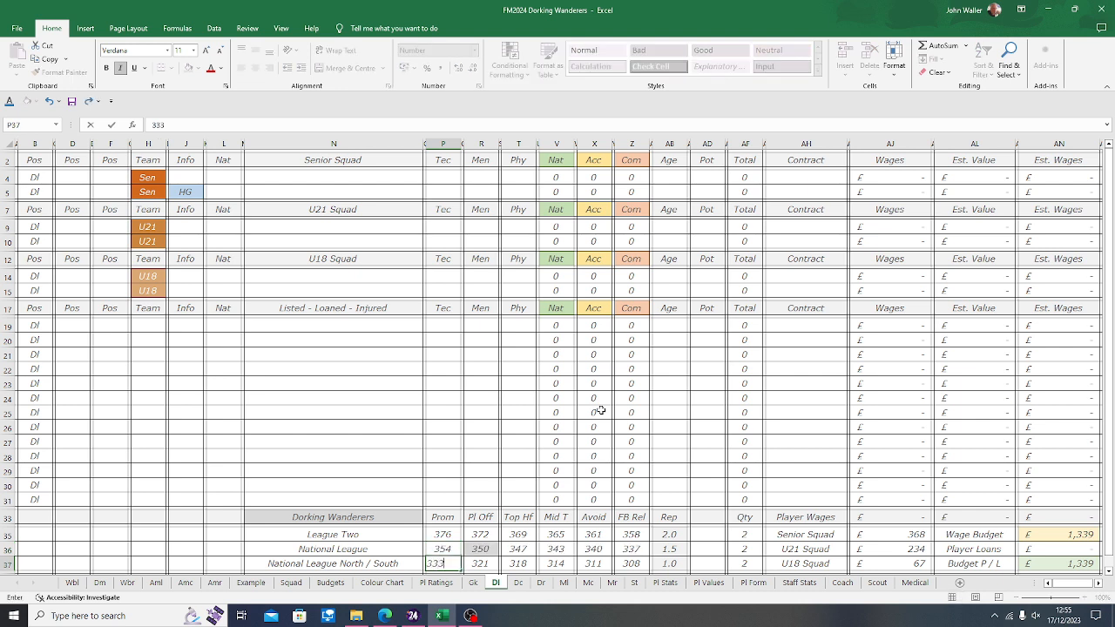
pyautogui.press('Tab')
# Step: Examine the National League row, the Pl Off heading and the shaded benchmark formula in R36 on the Dl sheet
pyautogui.press('Up')
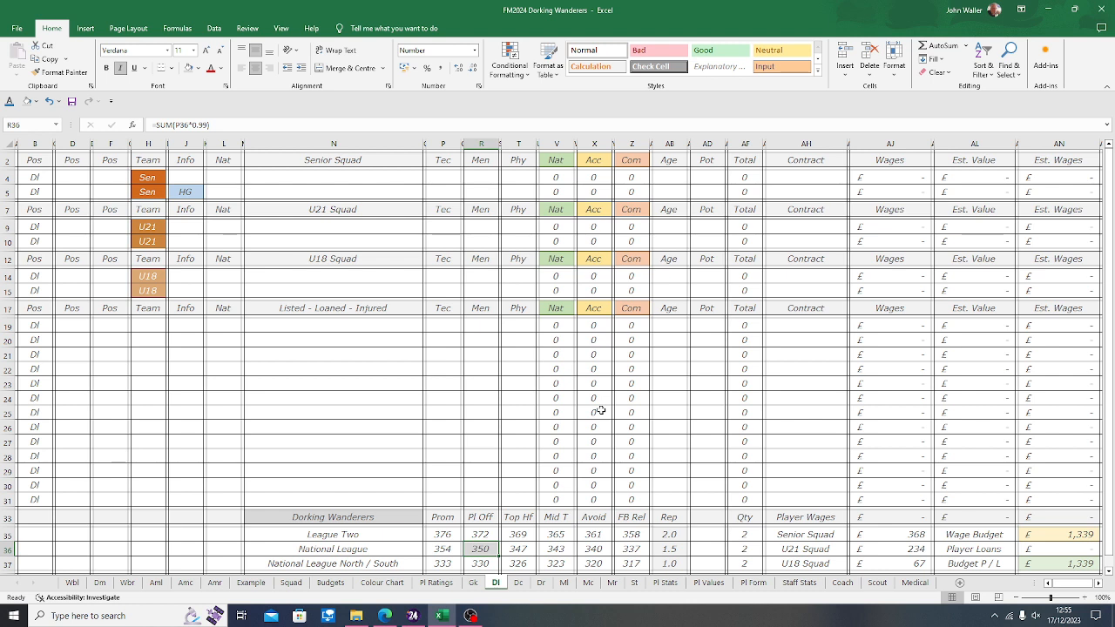
pyautogui.press('Left')
pyautogui.press('Left')
pyautogui.press('Left')
pyautogui.press('Left')
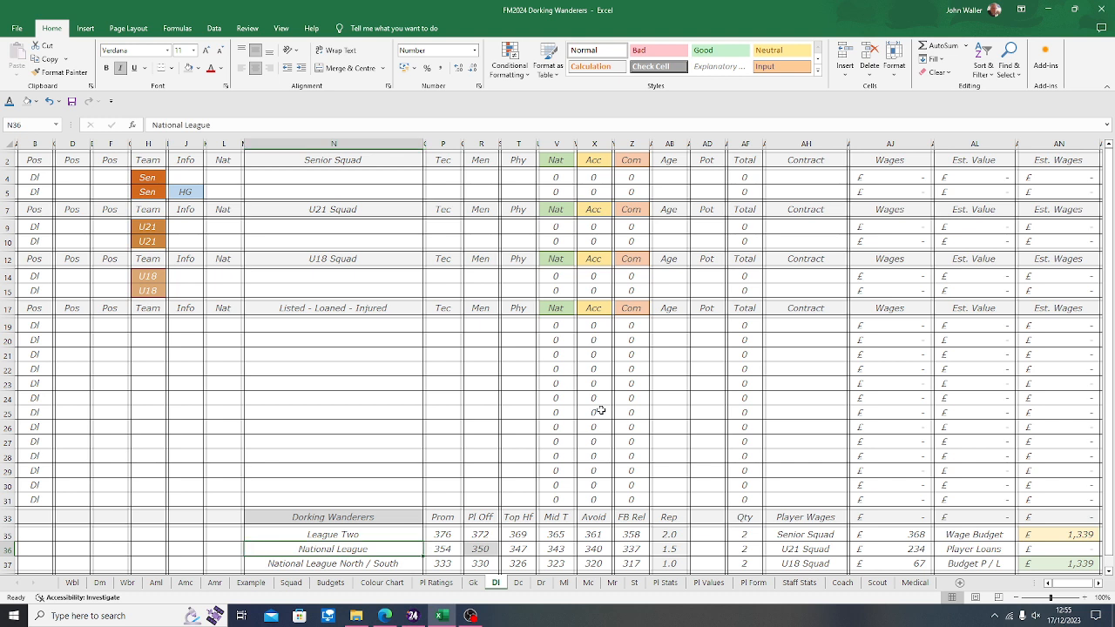
pyautogui.press('Right')
pyautogui.press('Right')
pyautogui.press('Right')
pyautogui.press('Right')
pyautogui.press('Up')
pyautogui.press('Up')
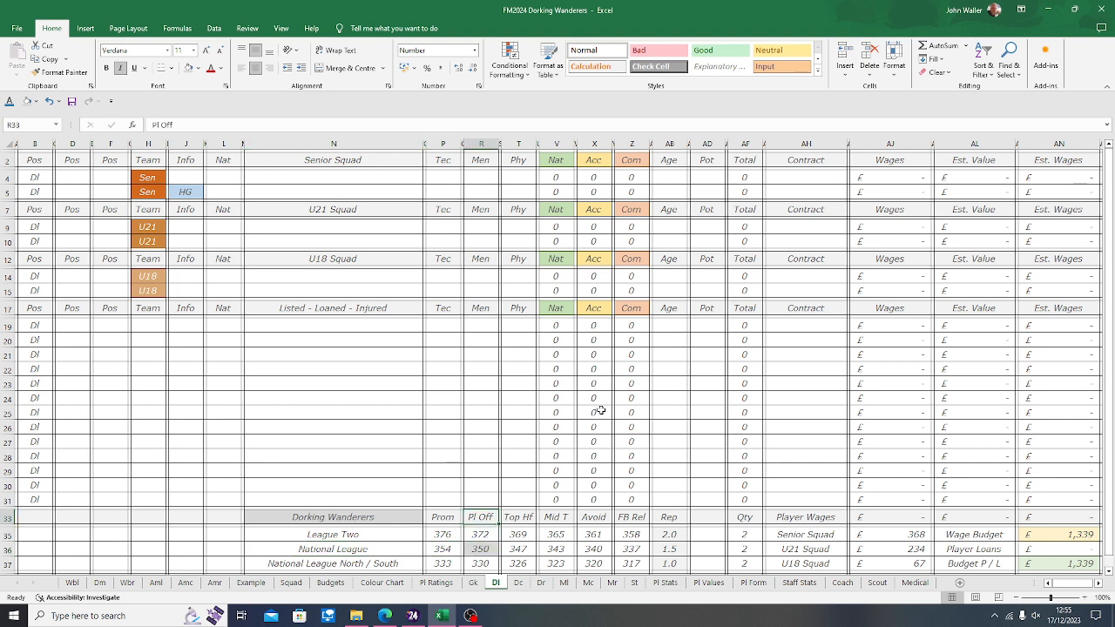
pyautogui.press('Down')
pyautogui.press('Down')
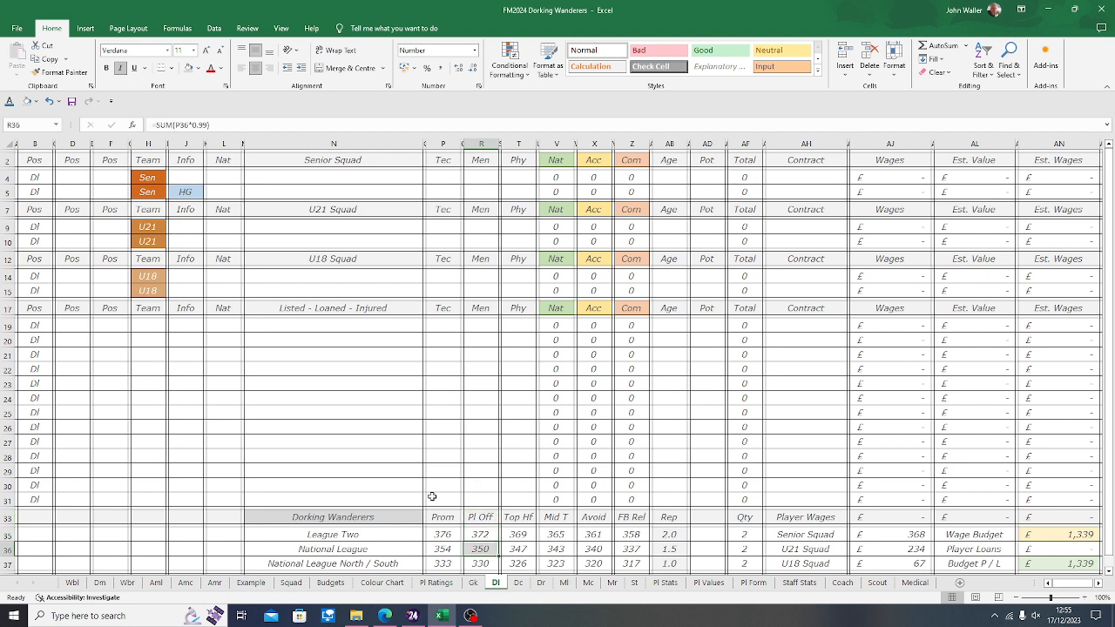
# Step: Copy the Dorking Wanderers benchmark block N33:AB37 from the Dl sheet to N33 on the Dc sheet
pyautogui.moveTo(412, 515); pyautogui.dragTo(672, 564)
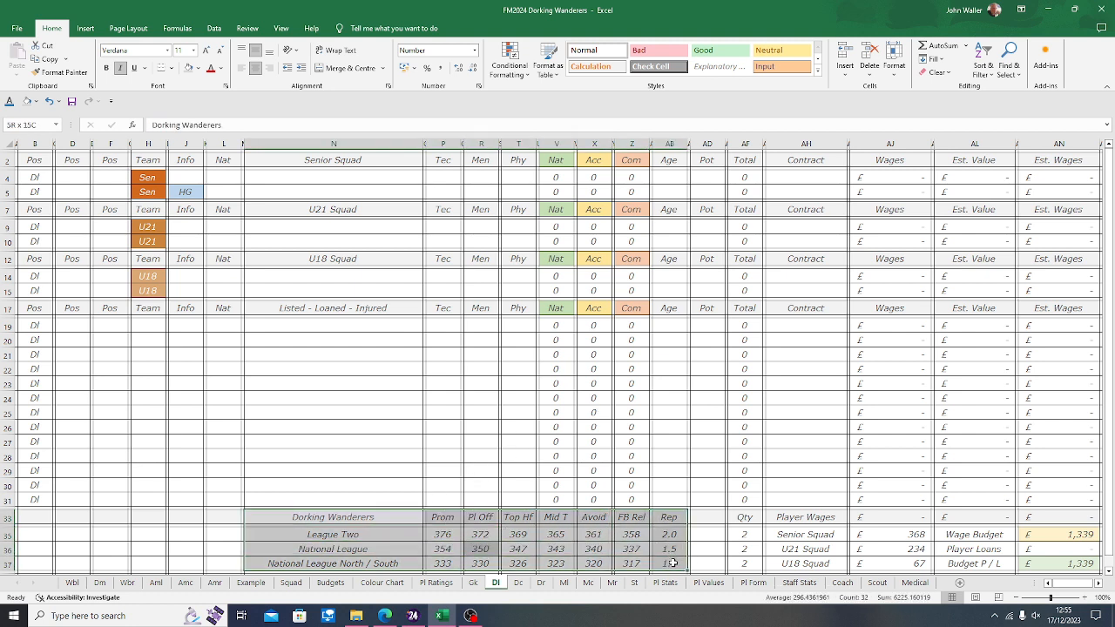
pyautogui.click(52, 65)
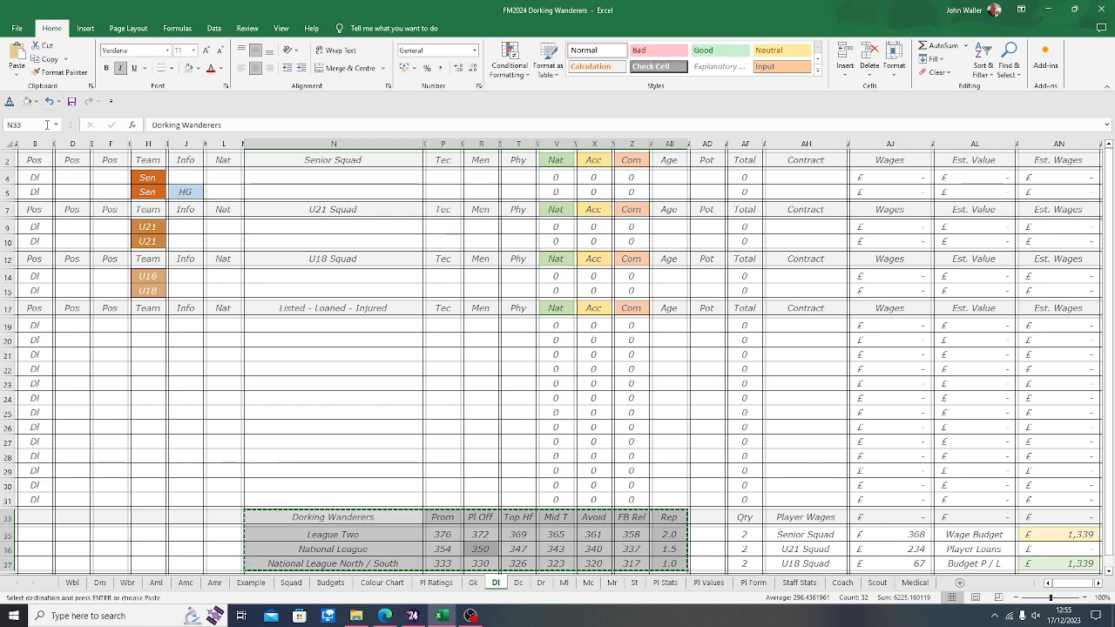
pyautogui.click(33, 160)
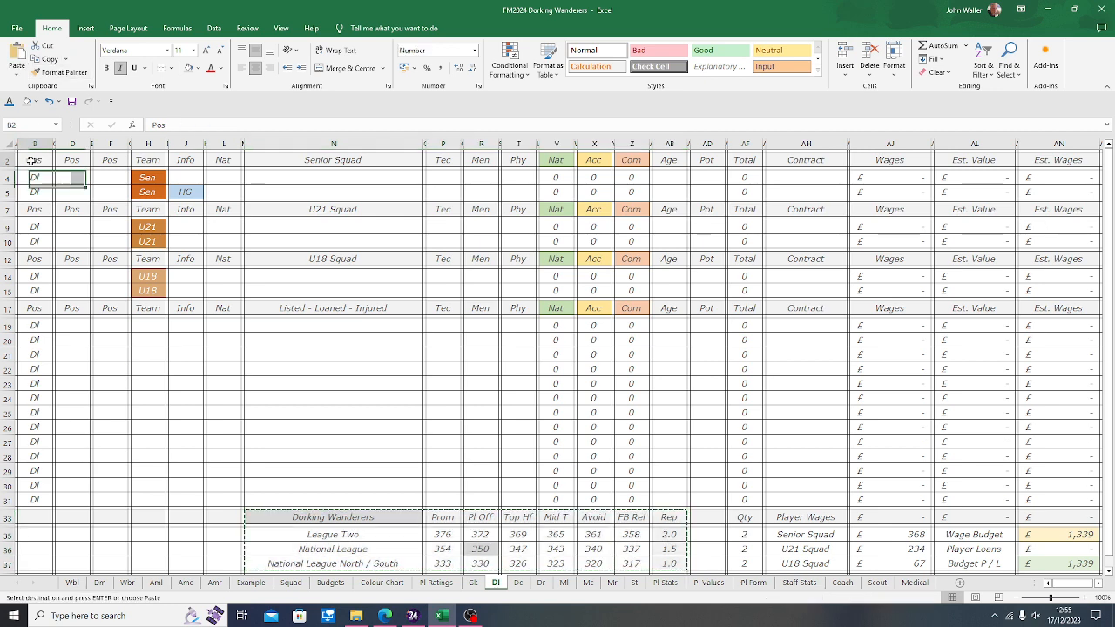
pyautogui.click(518, 582)
pyautogui.click(333, 518)
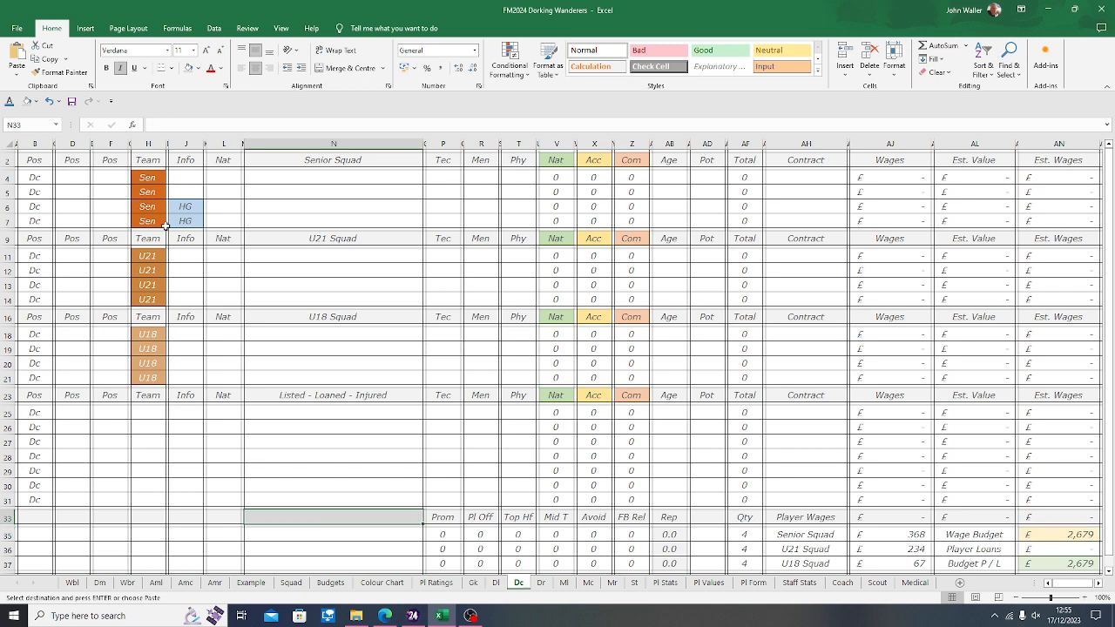
pyautogui.click(12, 64)
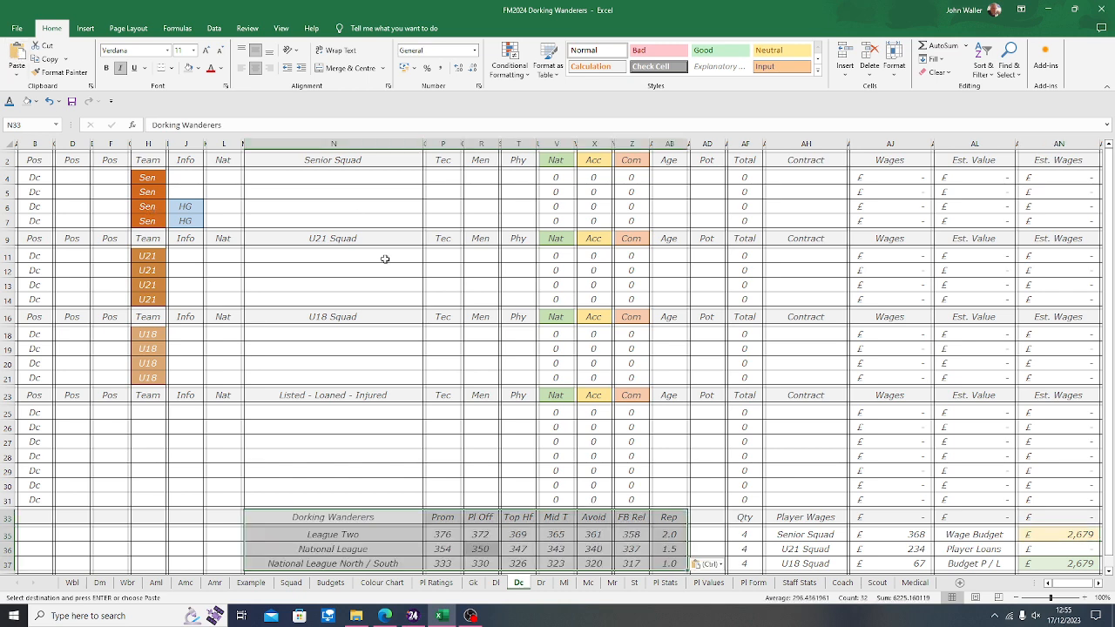
# Step: Paste the copied outfield benchmark block at N33 on the Dr and Ml sheets
pyautogui.click(541, 582)
pyautogui.click(369, 518)
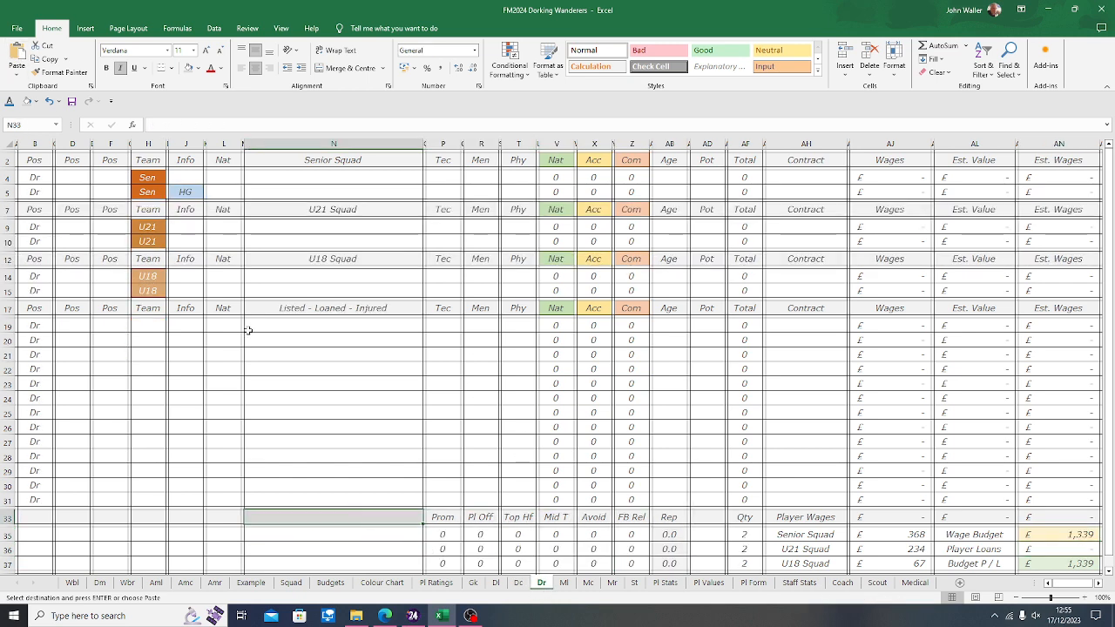
pyautogui.click(18, 59)
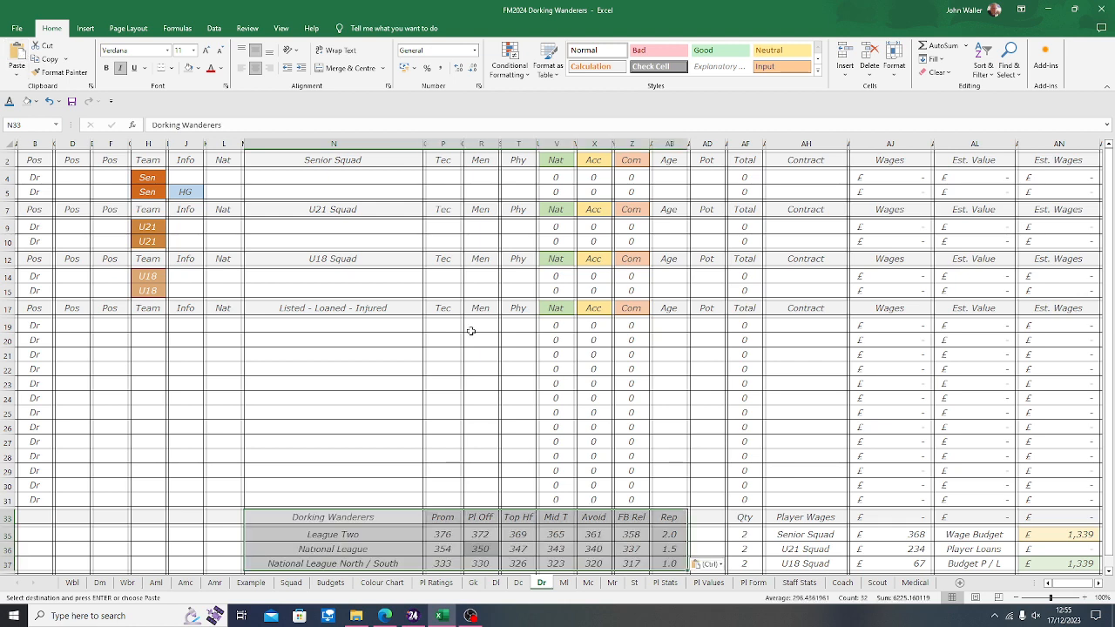
pyautogui.click(563, 583)
pyautogui.click(356, 518)
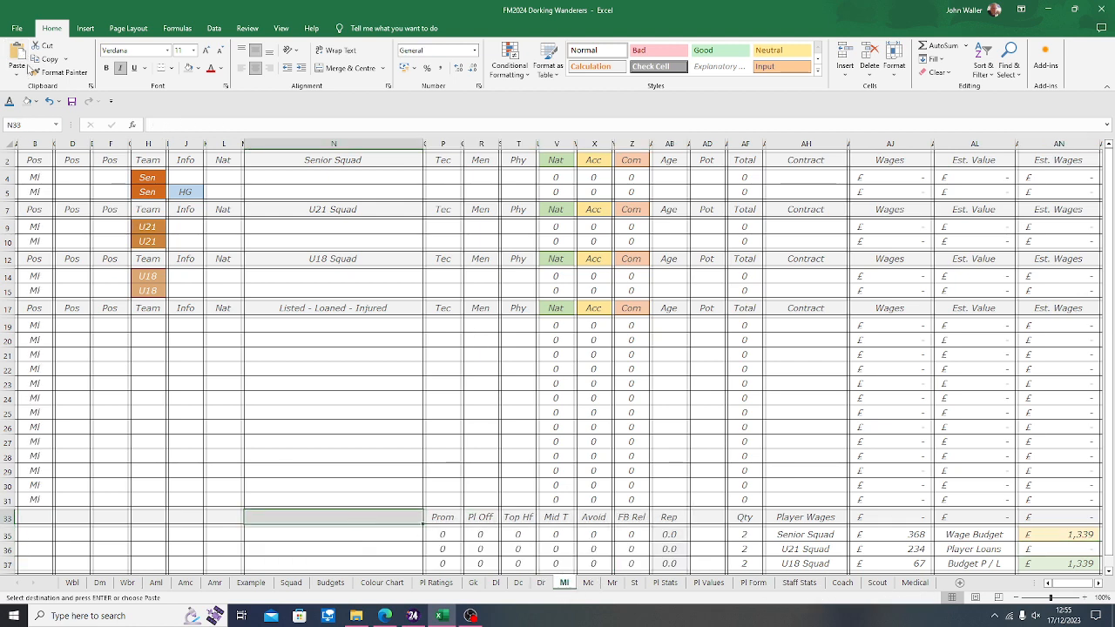
pyautogui.click(17, 59)
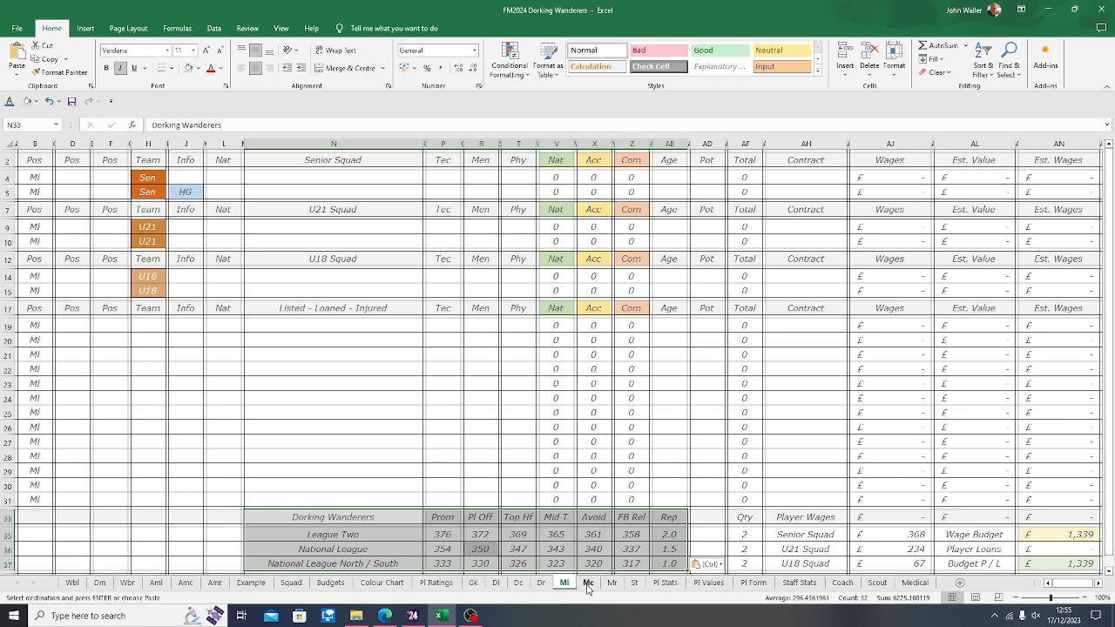
# Step: Paste the copied outfield benchmark block at N33 on the Mc and Mr sheets
pyautogui.click(588, 583)
pyautogui.click(357, 517)
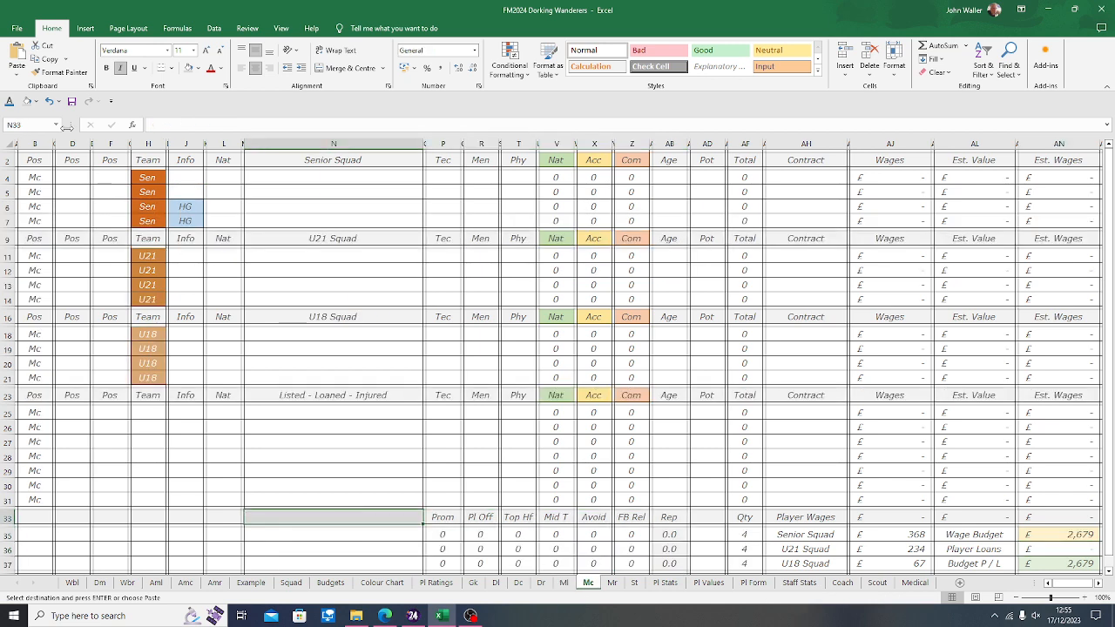
pyautogui.click(17, 59)
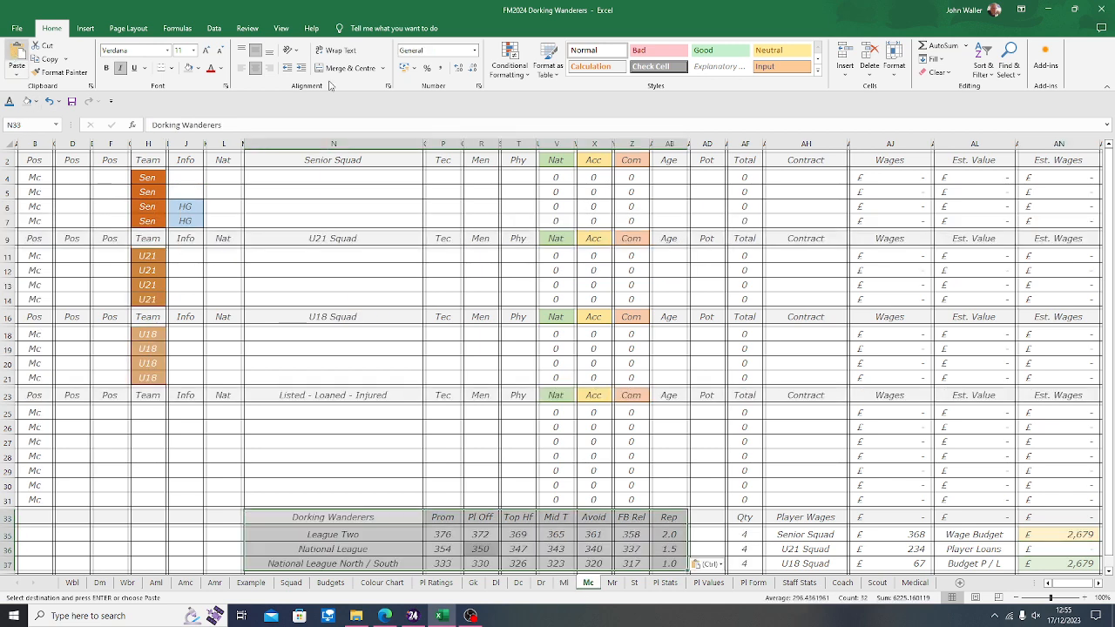
pyautogui.click(612, 583)
pyautogui.click(343, 518)
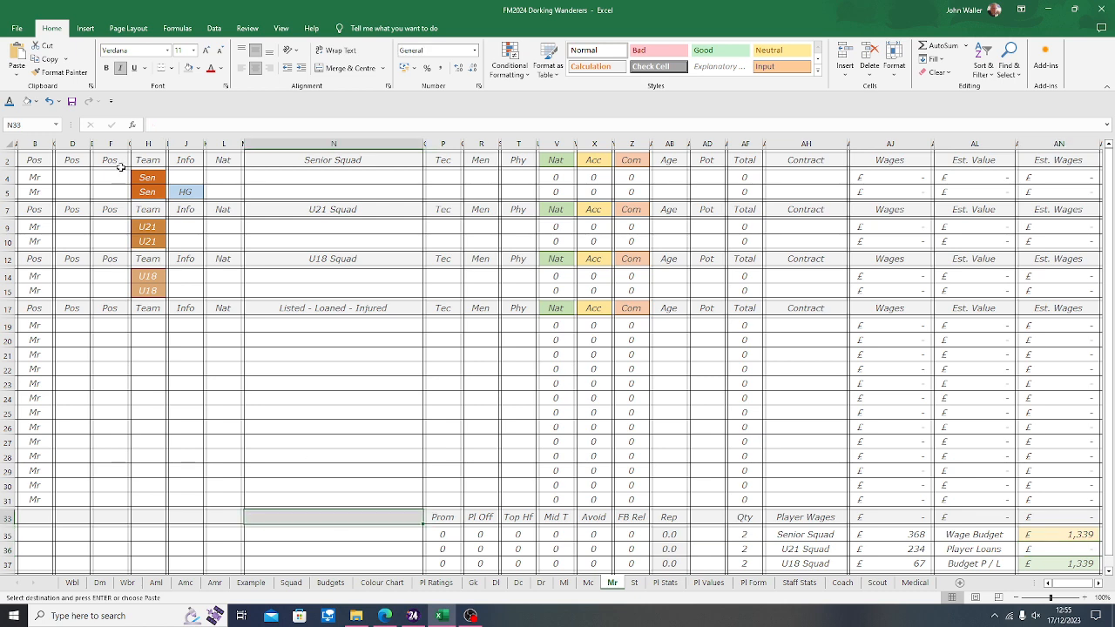
pyautogui.click(21, 55)
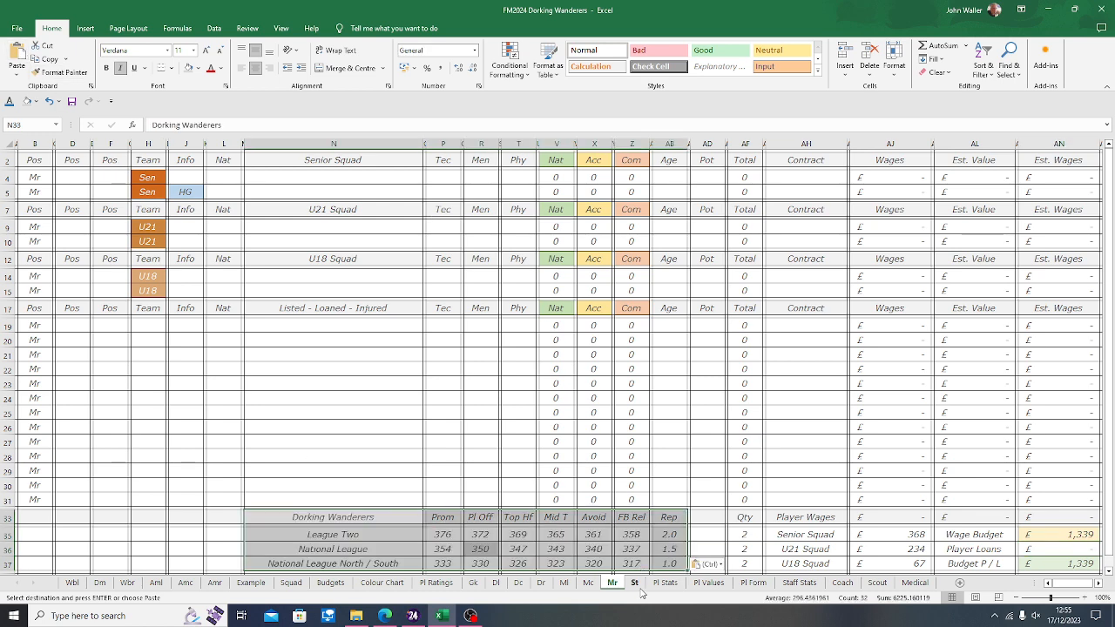
# Step: Paste the copied outfield benchmark block at N33 on the St sheet and return the selection to cell B2
pyautogui.click(641, 588)
pyautogui.click(353, 521)
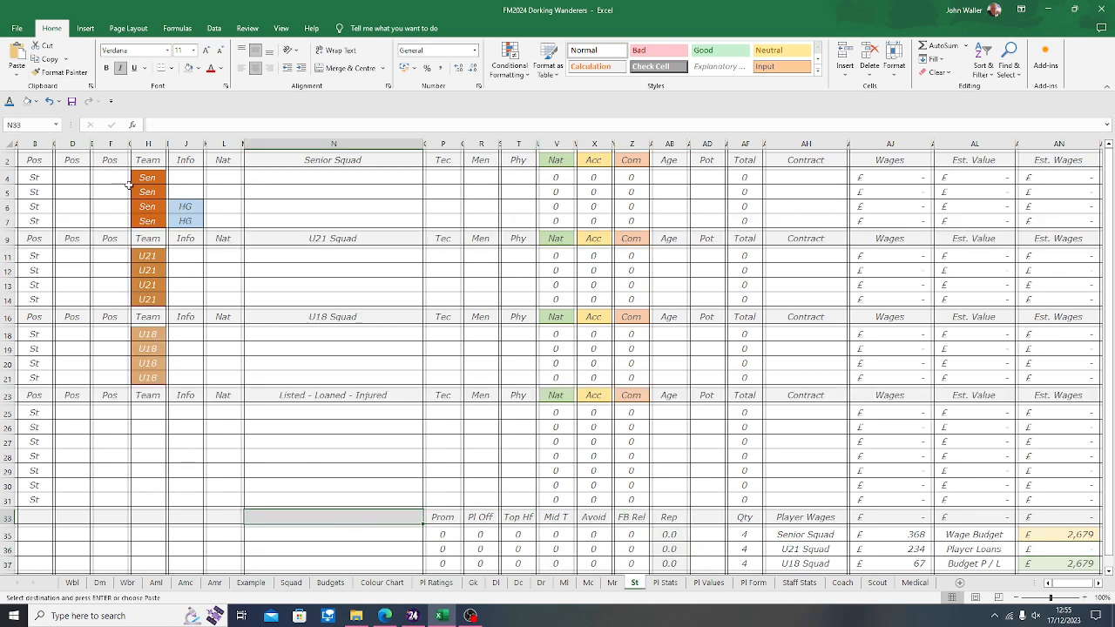
pyautogui.click(18, 58)
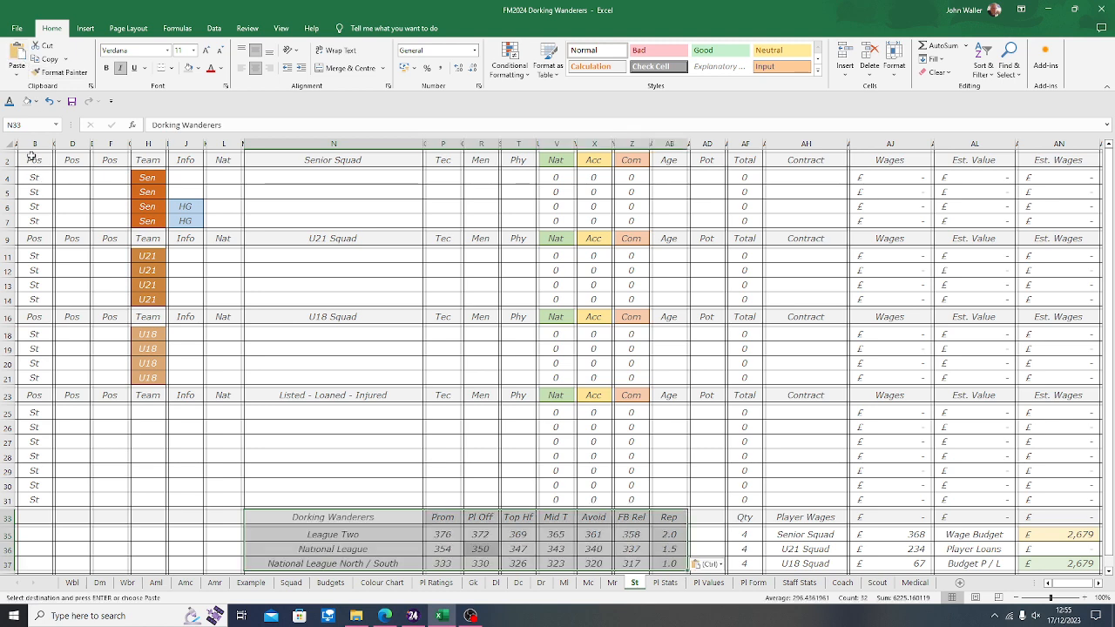
pyautogui.click(32, 158)
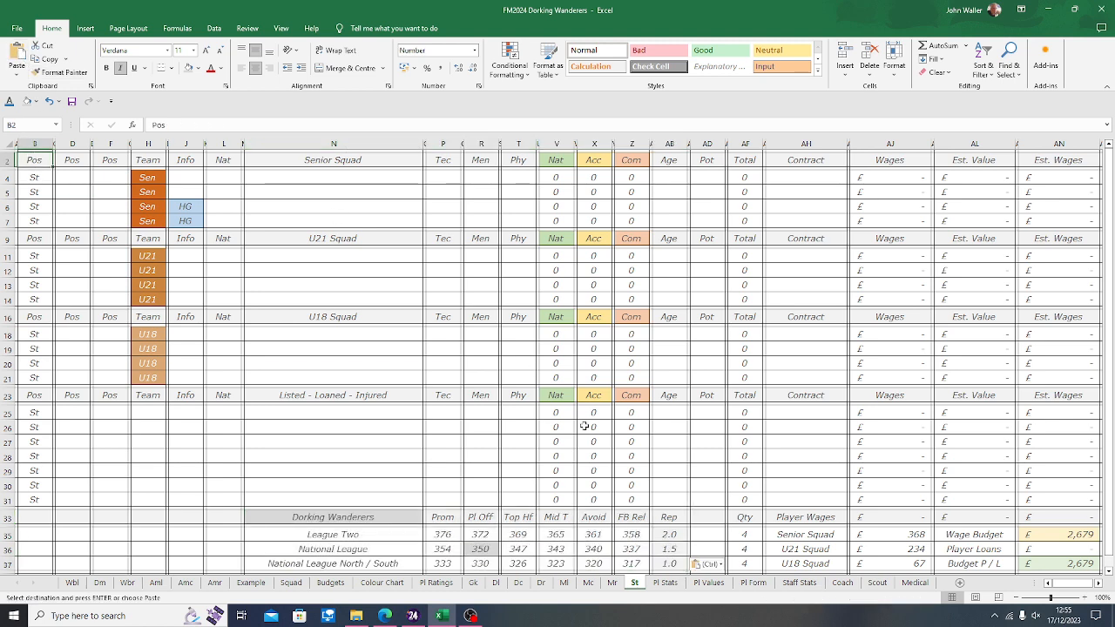
# Step: Look over the Gk sheet, open the Pl Ratings sheet and switch to the Squad screen in Football Manager 2024
pyautogui.click(474, 583)
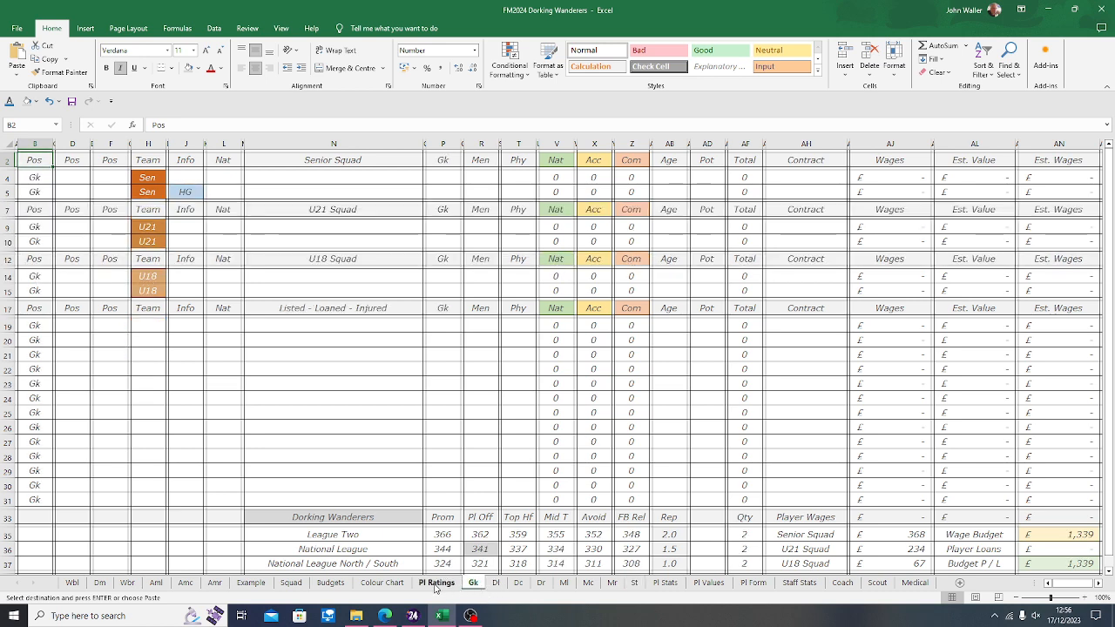
pyautogui.click(435, 583)
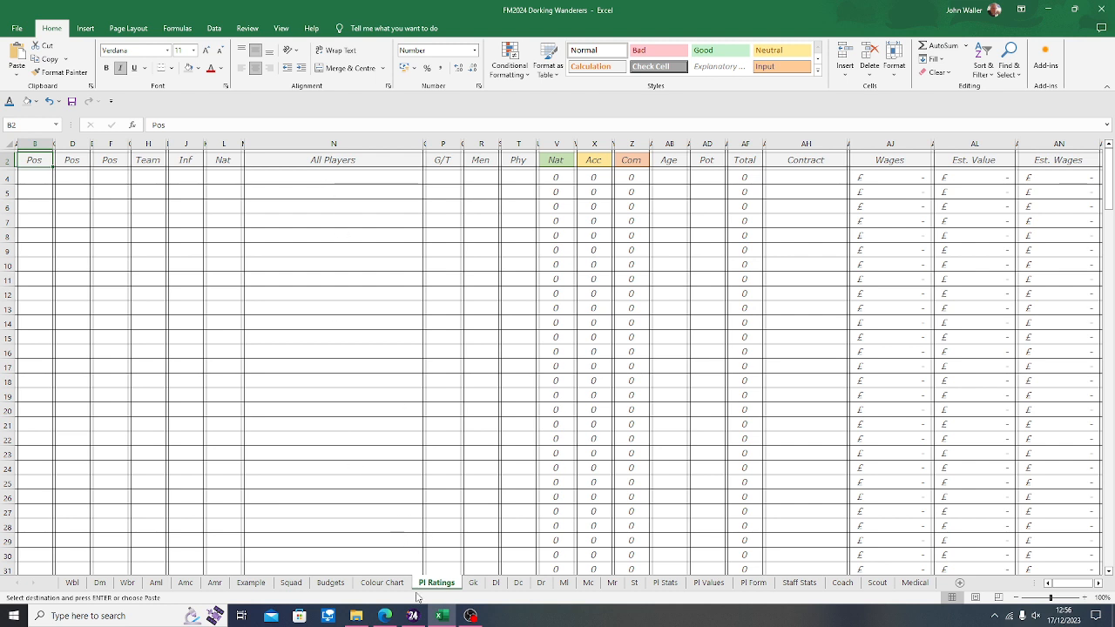
pyautogui.click(416, 620)
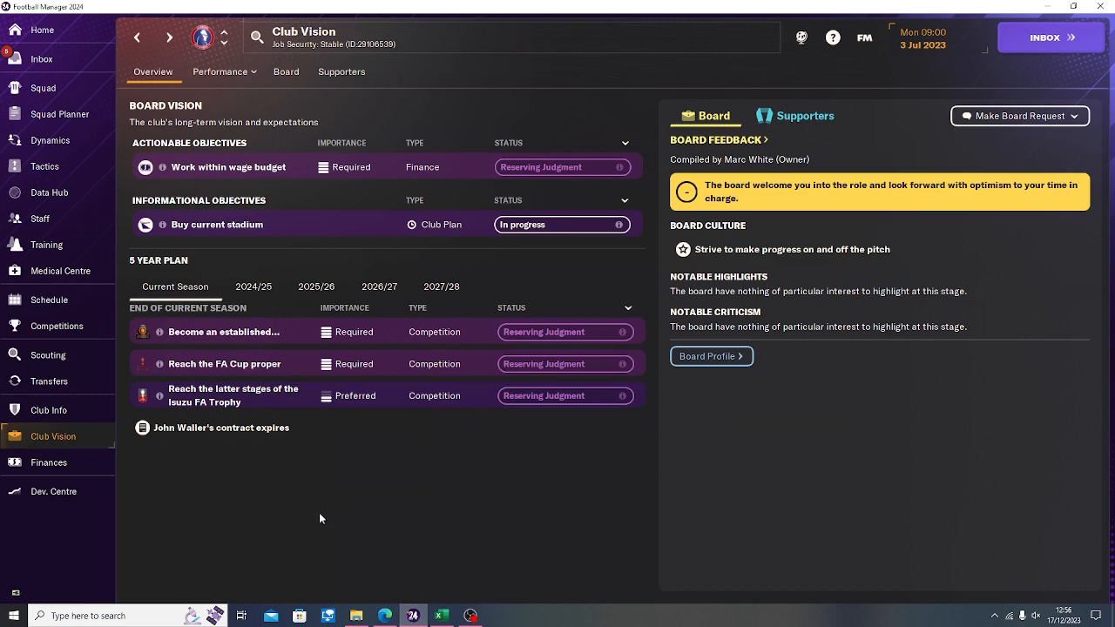
pyautogui.click(43, 90)
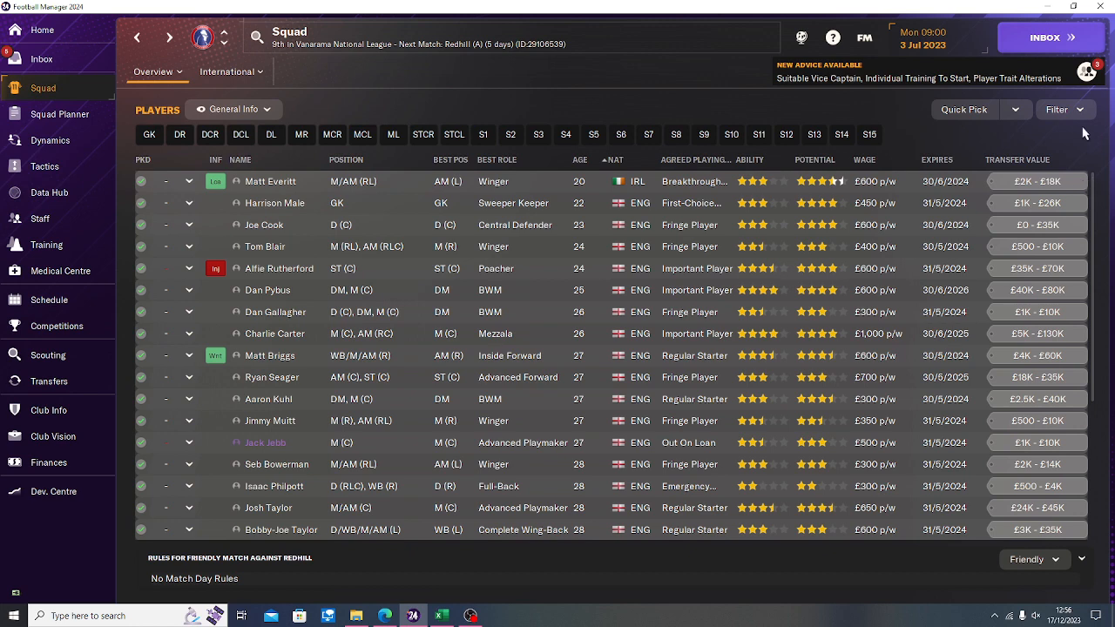
# Step: Add the U21 and U18 squads to the player filter and sort the squad list by age, oldest first
pyautogui.click(1058, 110)
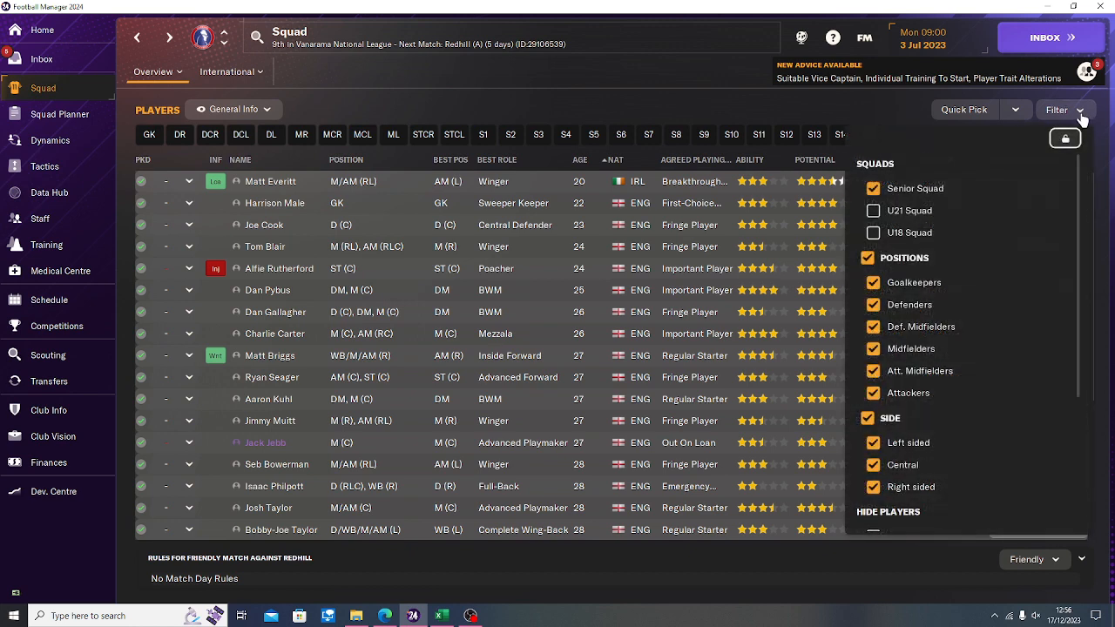
pyautogui.click(873, 211)
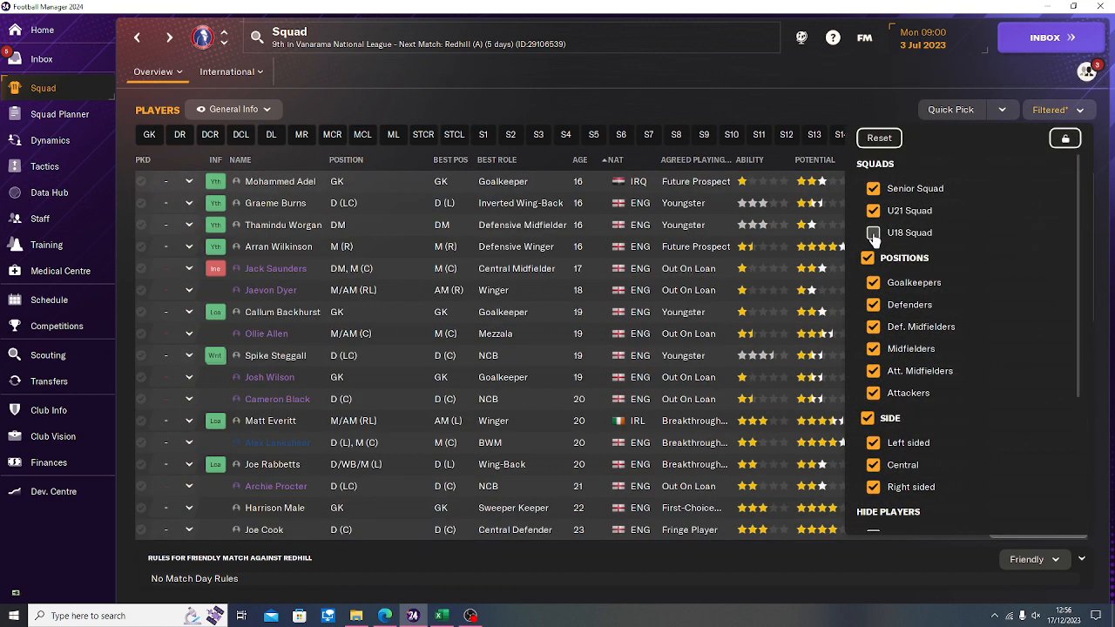
pyautogui.click(874, 233)
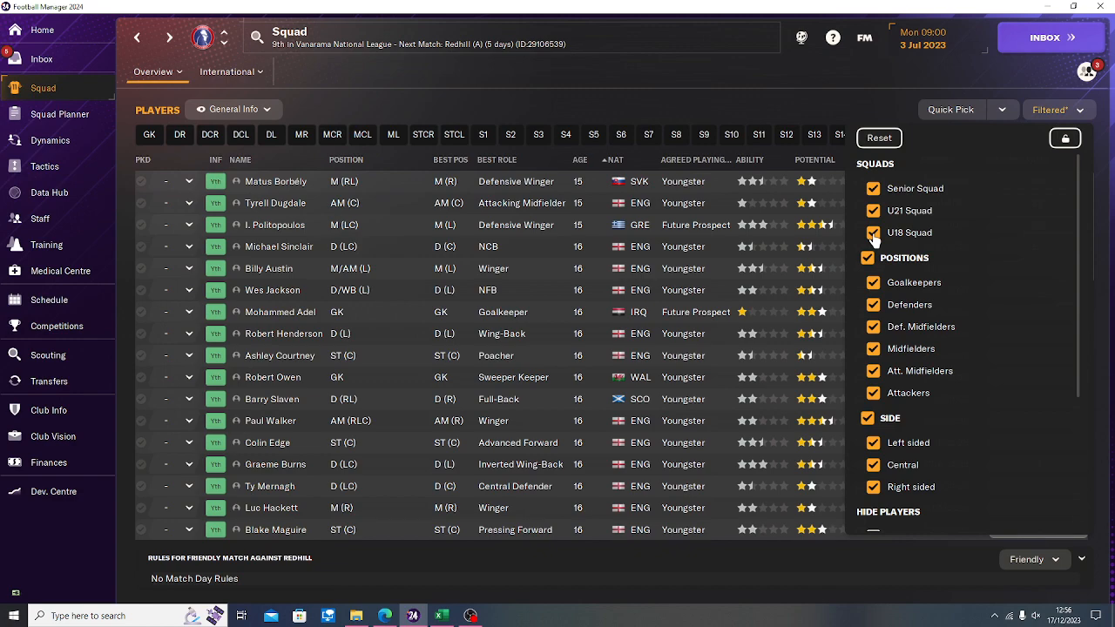
pyautogui.click(669, 101)
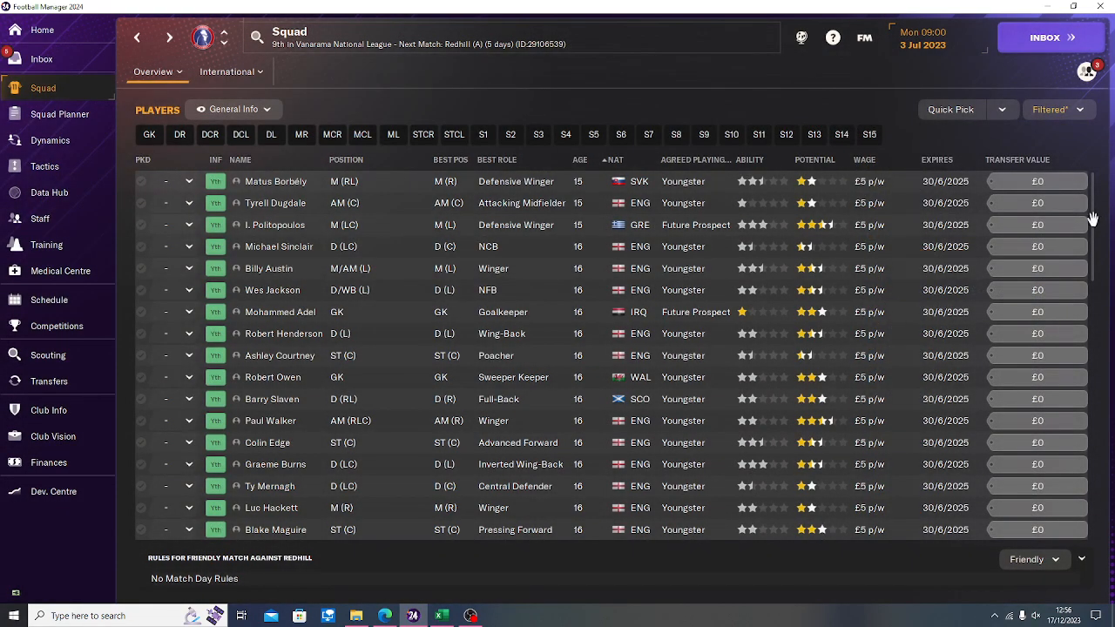
pyautogui.click(580, 164)
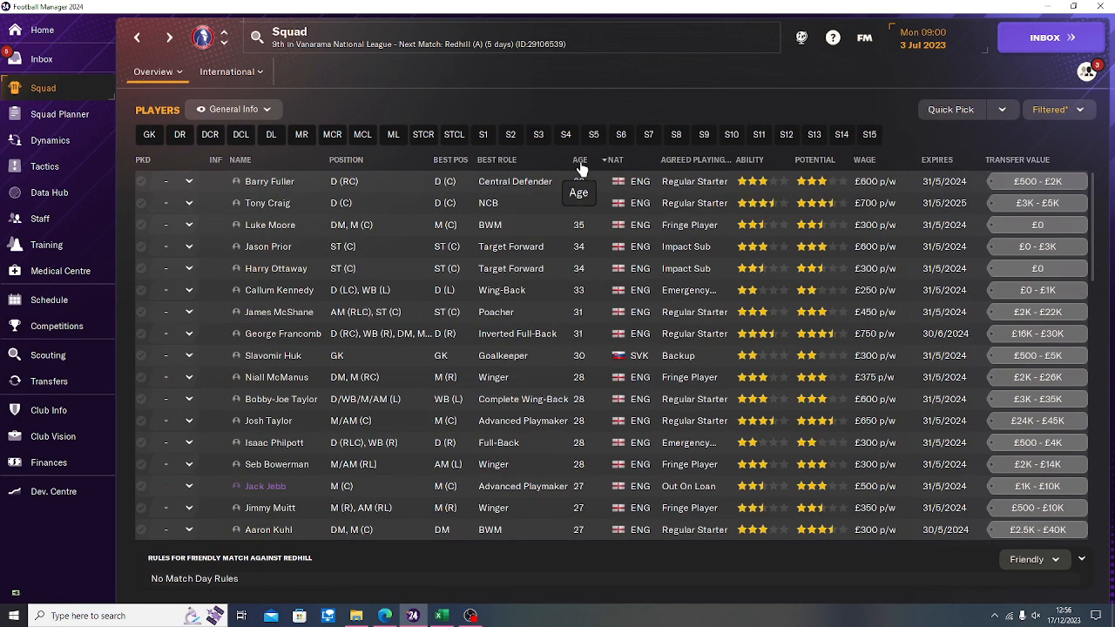
# Step: Re-sort the squad list by age with the youngest players first and look over the three 15-year-olds
pyautogui.click(582, 168)
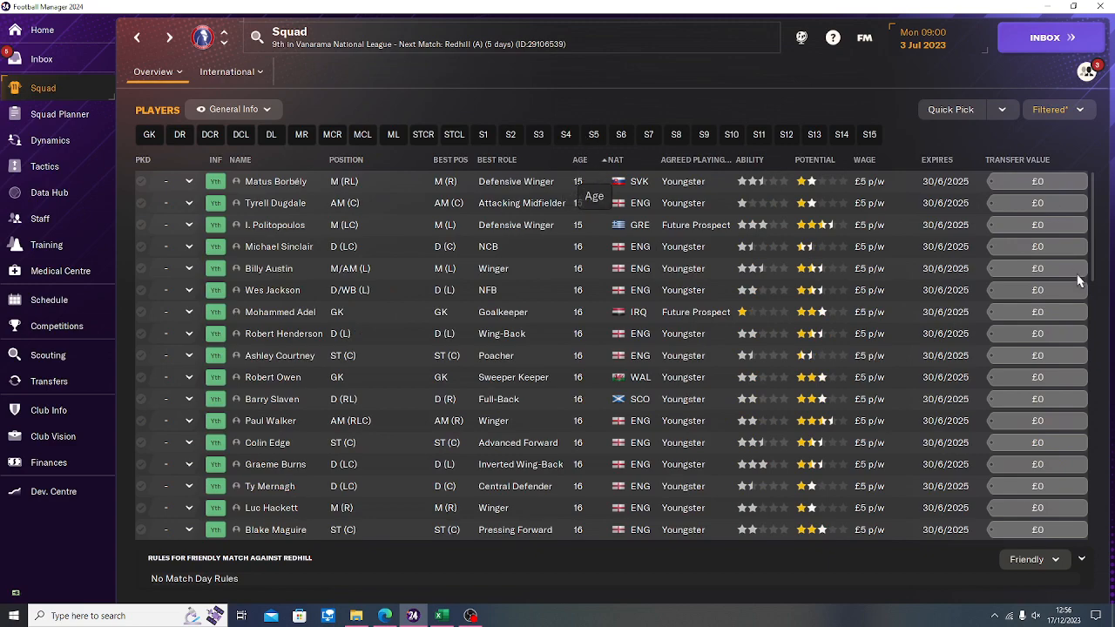
pyautogui.moveTo(1090, 256)
pyautogui.mouseDown()
pyautogui.moveTo(1112, 533)
pyautogui.moveTo(1108, 249)
pyautogui.mouseUp()
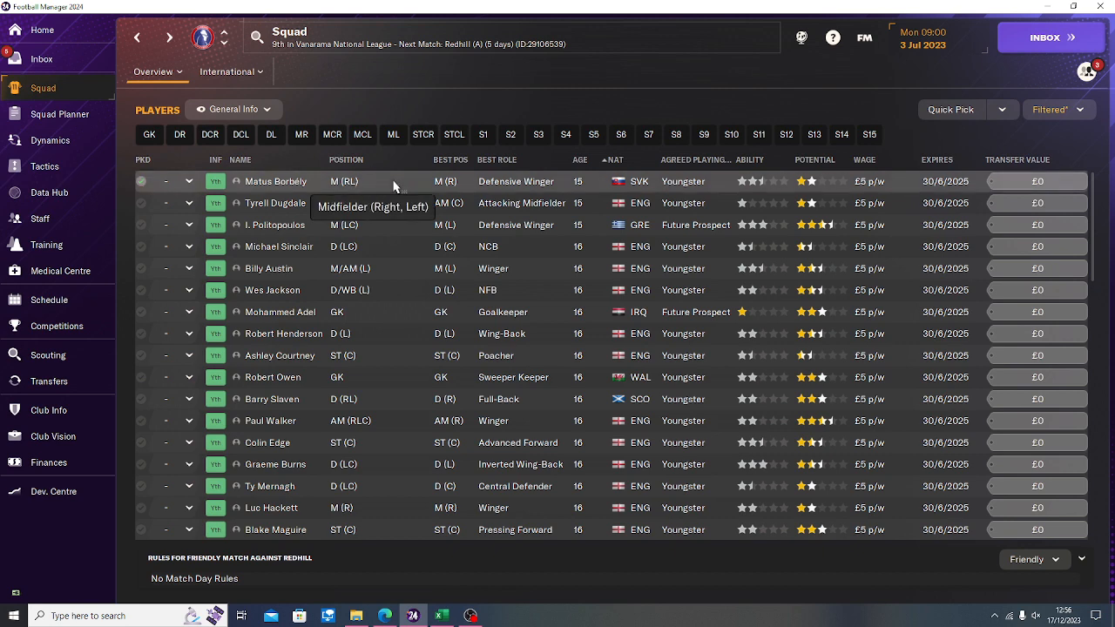
pyautogui.press('Down')
pyautogui.press('Down')
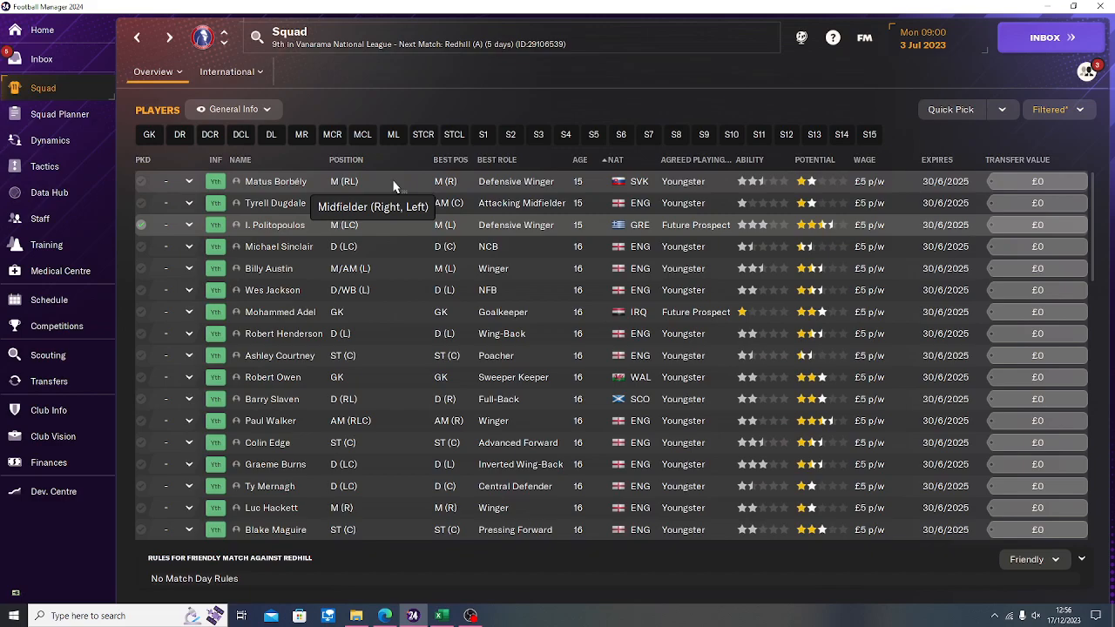
# Step: Switch to the Excel workbook and enter age 15 in AB4, AB5 and AB6 of the Pl Ratings sheet, finishing at AD4
pyautogui.click(441, 616)
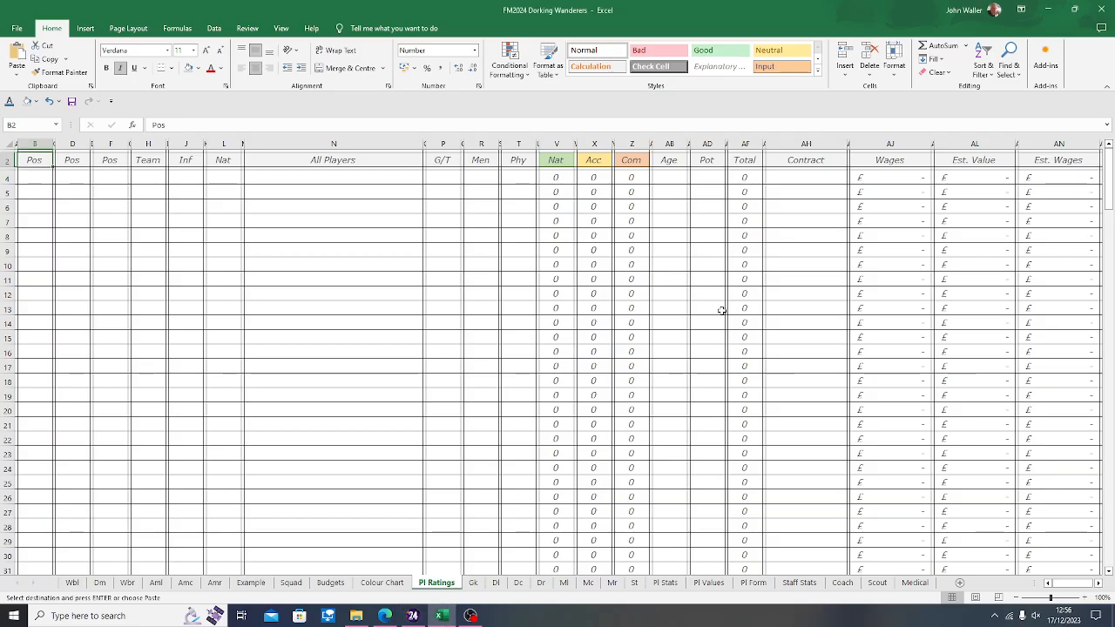
pyautogui.click(667, 178)
pyautogui.write('1')
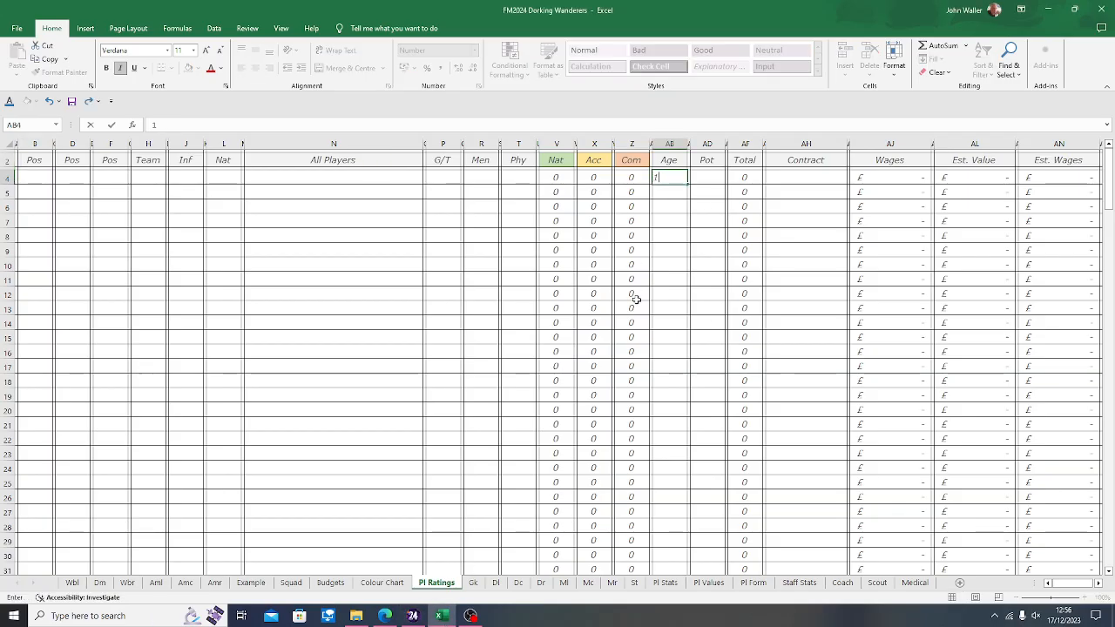
pyautogui.write('5')
pyautogui.press('Return')
pyautogui.write('15')
pyautogui.press('Return')
pyautogui.write('15')
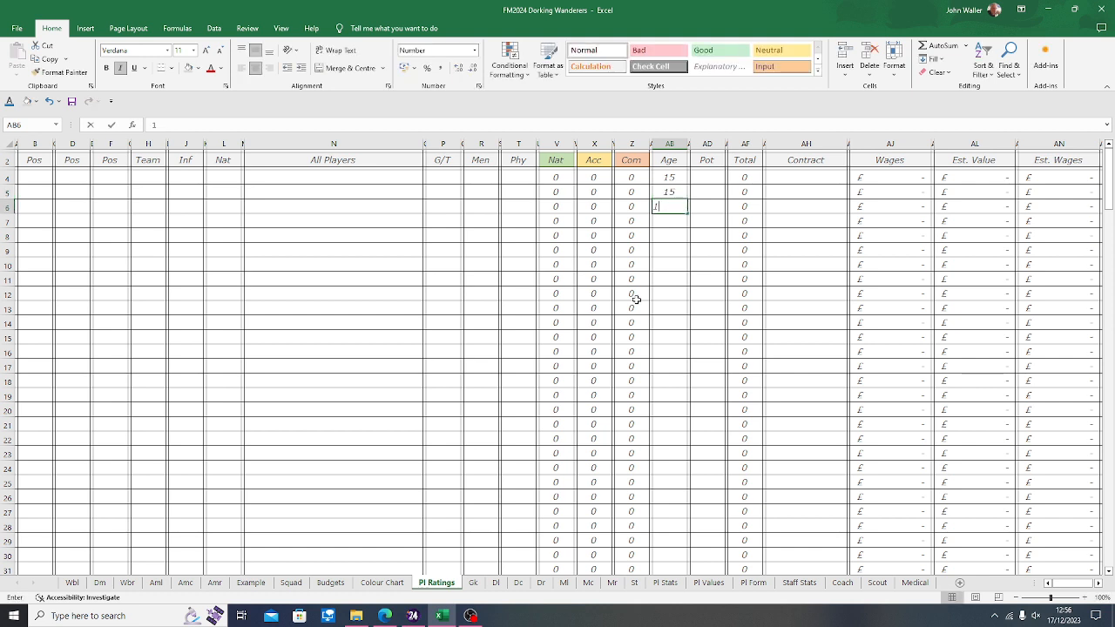
pyautogui.press('Tab')
pyautogui.press('Right')
pyautogui.press('Up')
pyautogui.press('Up')
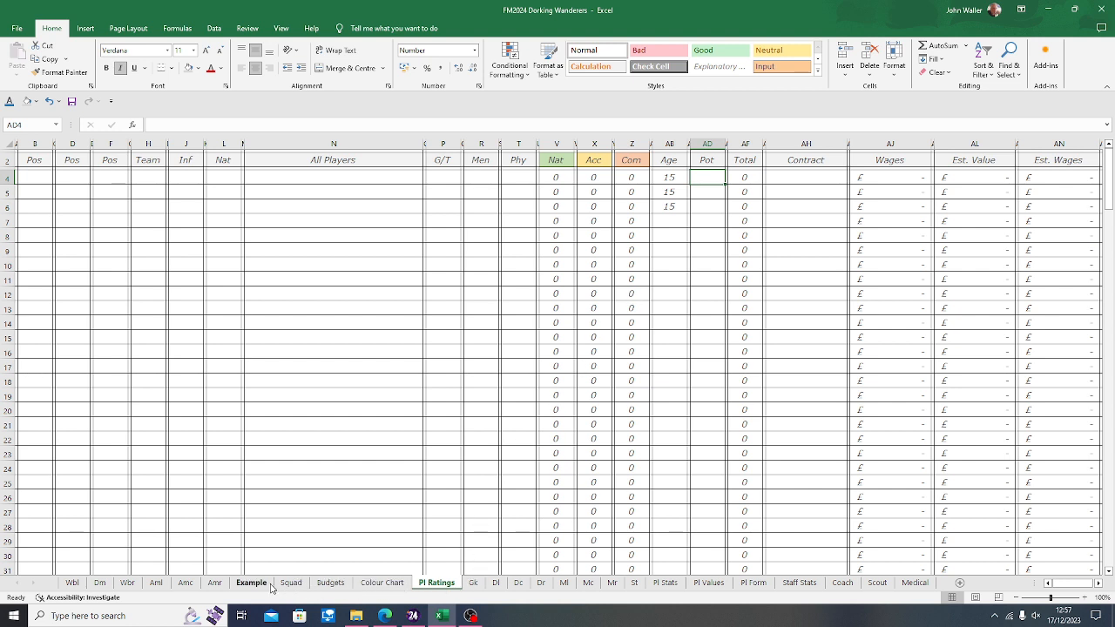
# Step: Open the Colour Chart sheet and read through the Age column from 14 to 25+
pyautogui.click(383, 583)
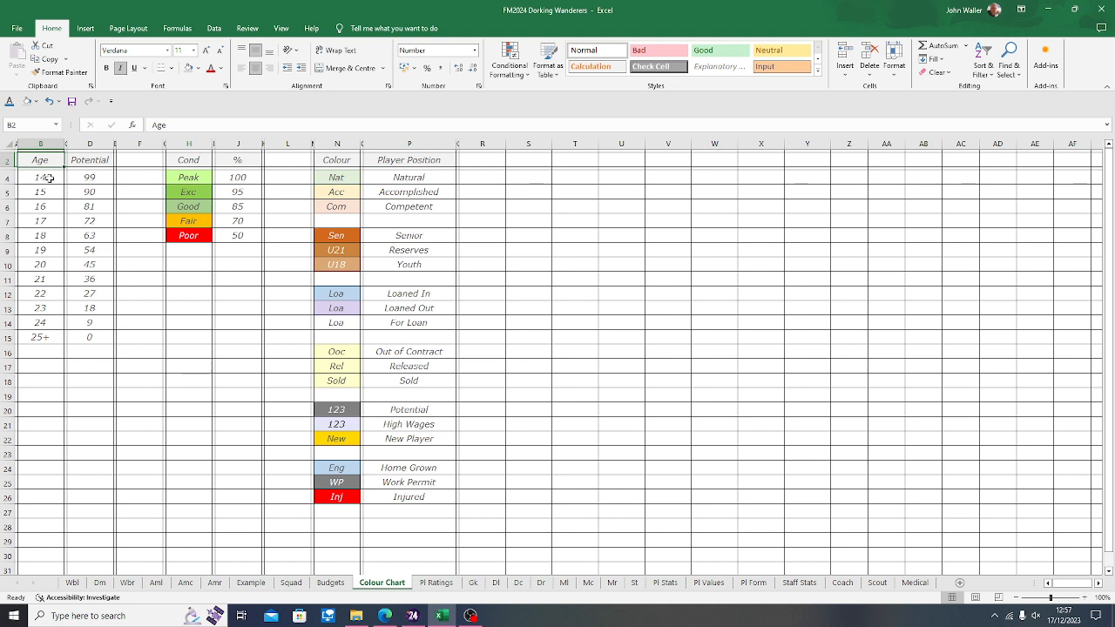
pyautogui.click(50, 177)
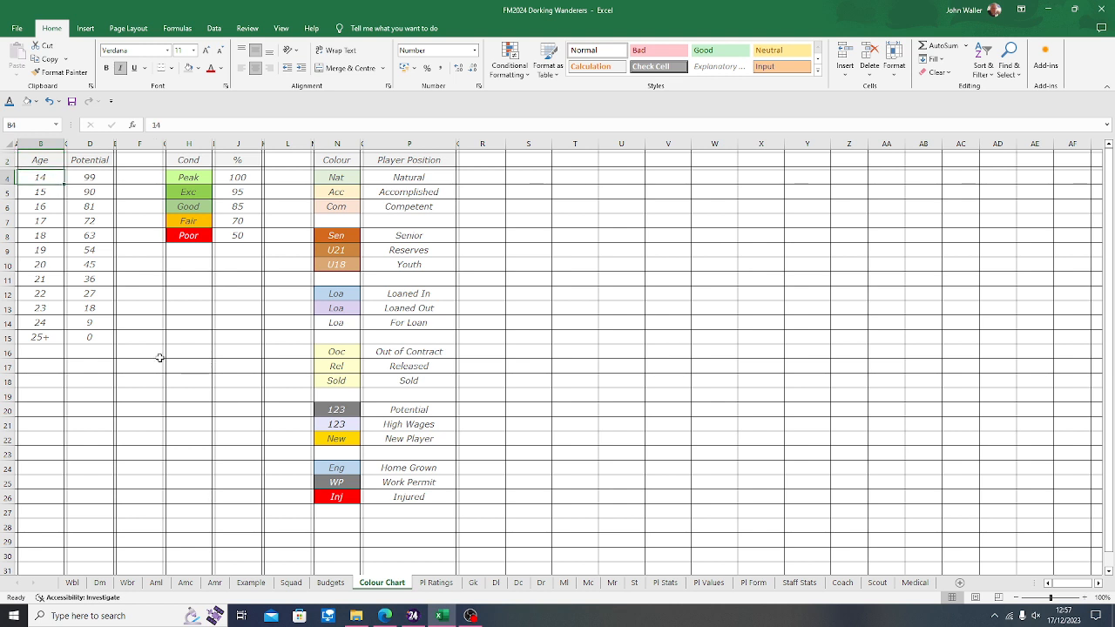
pyautogui.press('Down')
pyautogui.press('Down')
pyautogui.press('Down')
pyautogui.press('Down')
pyautogui.press('Down')
pyautogui.press('Down')
pyautogui.press('Down')
pyautogui.press('Down')
pyautogui.press('Down')
pyautogui.press('Down')
pyautogui.press('Down')
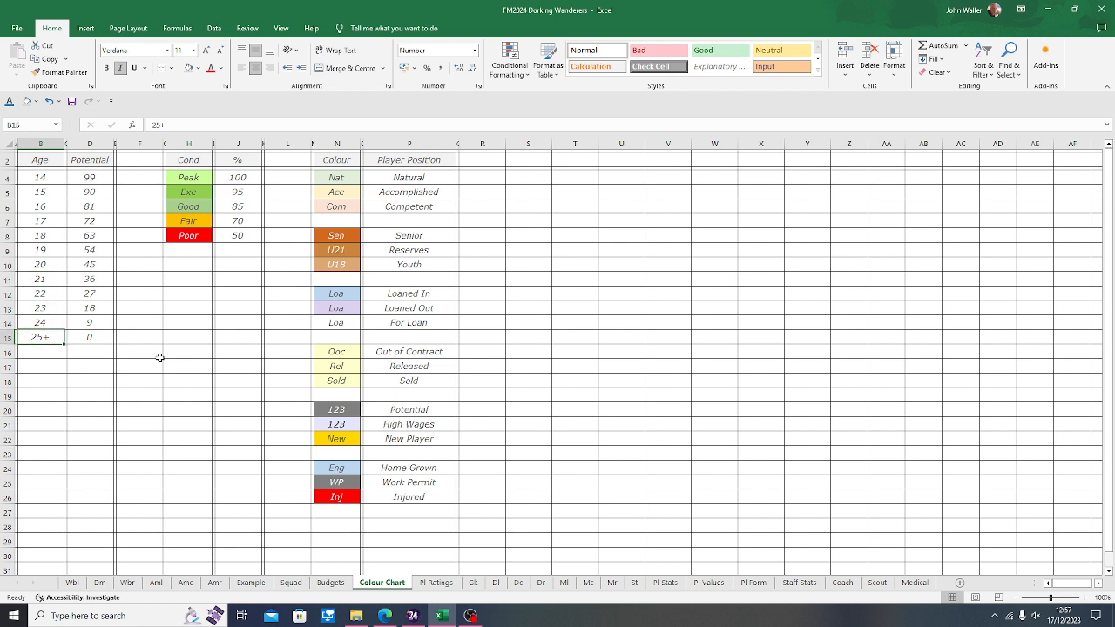
# Step: Examine the Potential points assigned to each age on the Colour Chart sheet and return to cell B2
pyautogui.press('Right')
pyautogui.press('Right')
pyautogui.press('Up')
pyautogui.press('Up')
pyautogui.press('Up')
pyautogui.press('Up')
pyautogui.press('Up')
pyautogui.press('Up')
pyautogui.press('Up')
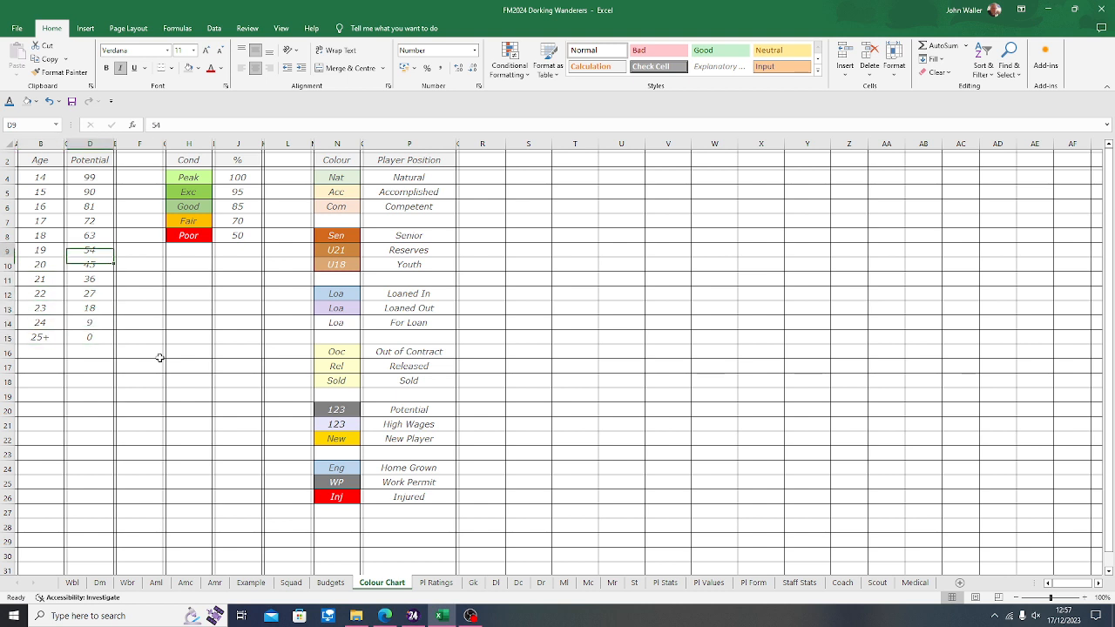
pyautogui.press('Down')
pyautogui.press('Down')
pyautogui.press('Down')
pyautogui.press('Down')
pyautogui.press('Down')
pyautogui.press('Down')
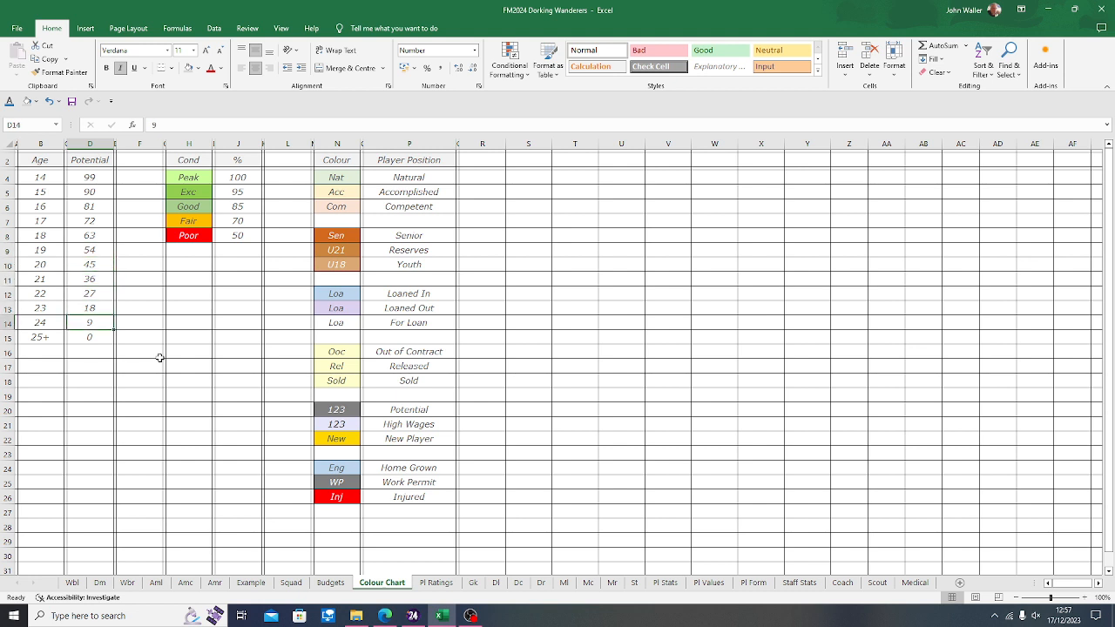
pyautogui.press('Up')
pyautogui.press('Up')
pyautogui.press('Up')
pyautogui.press('Up')
pyautogui.press('Up')
pyautogui.press('Up')
pyautogui.press('Up')
pyautogui.press('Up')
pyautogui.press('Up')
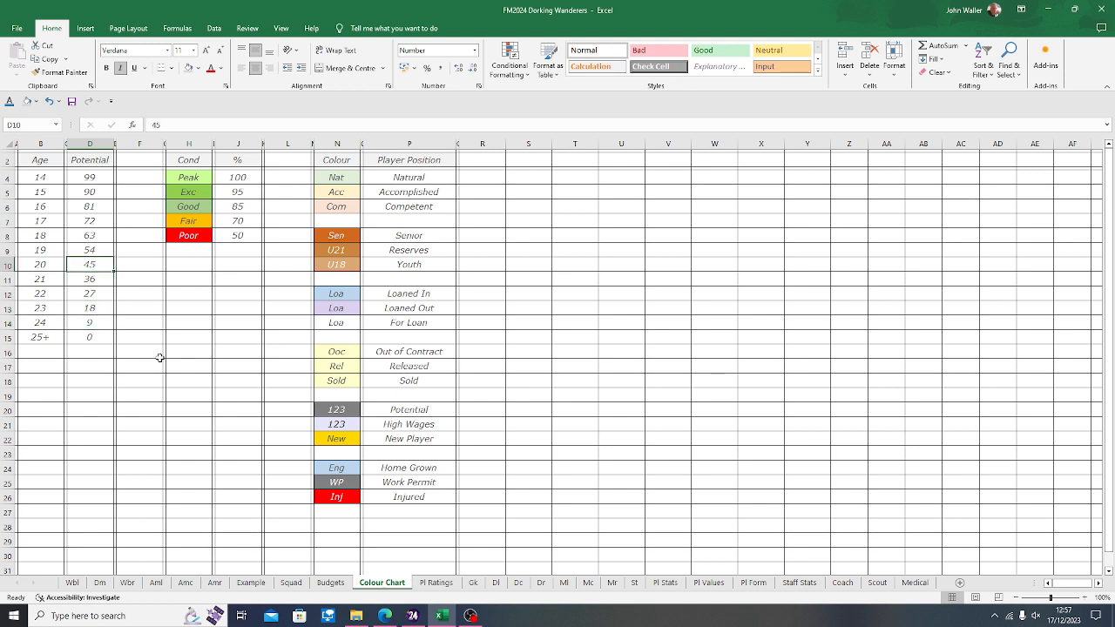
pyautogui.press('Up')
pyautogui.press('Up')
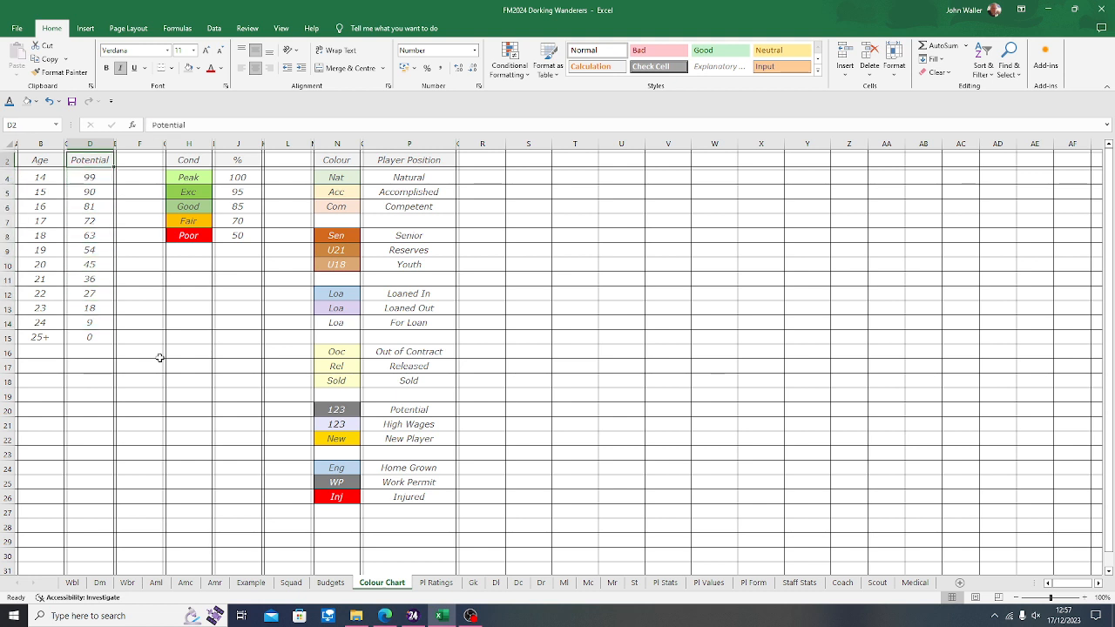
pyautogui.press('Left')
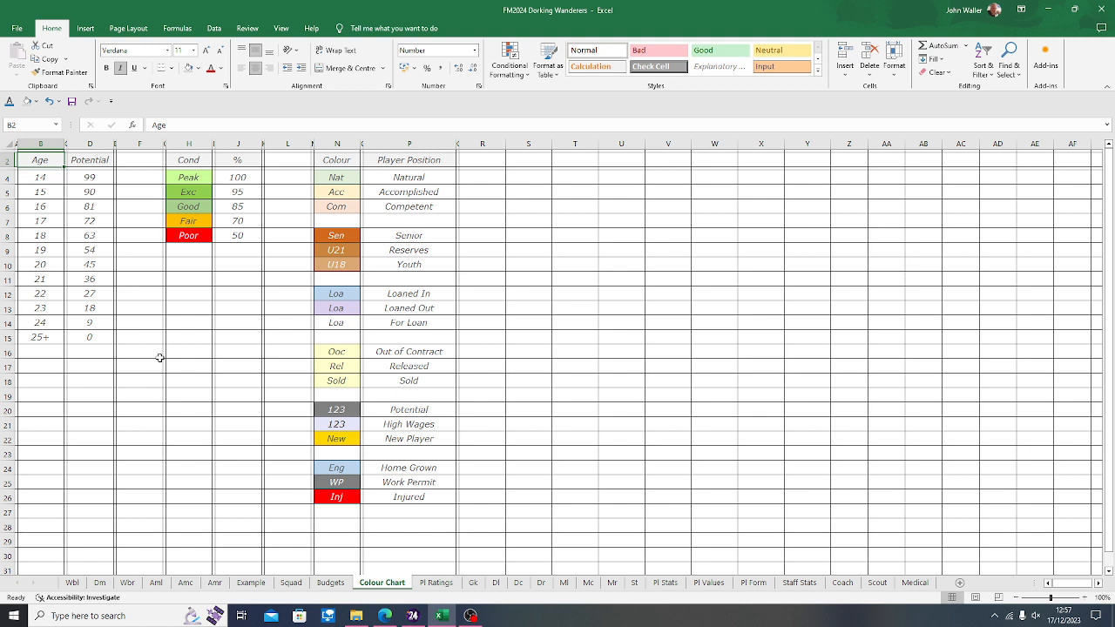
pyautogui.press('Right')
pyautogui.press('Down')
pyautogui.press('Down')
pyautogui.press('Down')
pyautogui.press('Down')
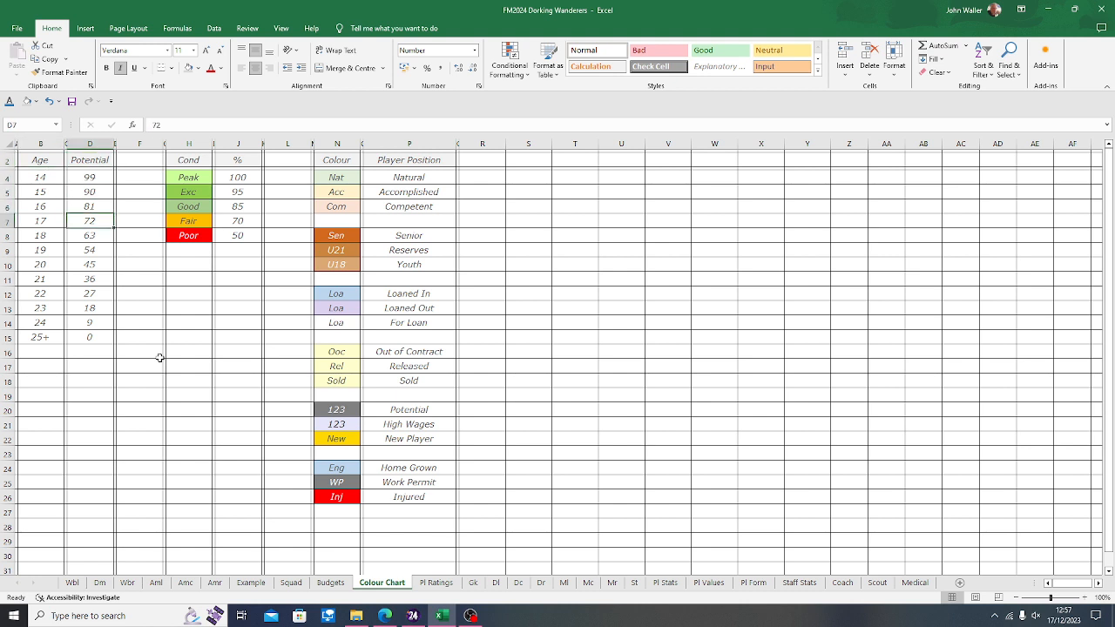
pyautogui.press('Down')
pyautogui.press('Down')
pyautogui.press('Down')
pyautogui.press('Down')
pyautogui.press('Down')
pyautogui.press('Down')
pyautogui.press('Down')
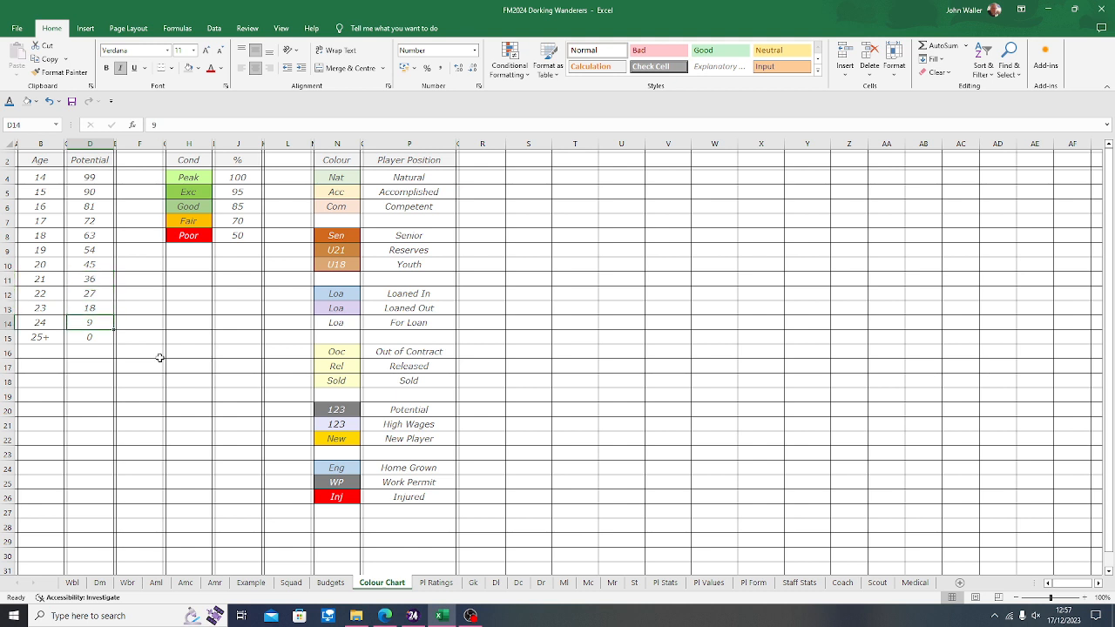
pyautogui.press('Left')
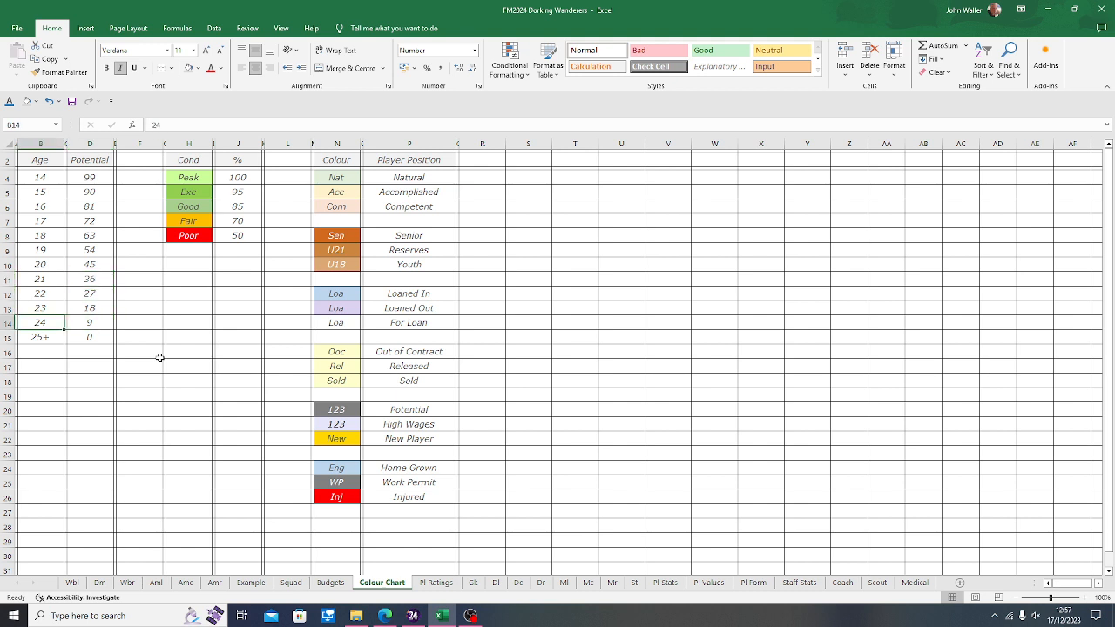
pyautogui.press('Up')
pyautogui.press('Up')
pyautogui.press('Up')
pyautogui.press('Up')
pyautogui.press('Up')
pyautogui.press('Up')
pyautogui.press('Up')
pyautogui.press('Up')
pyautogui.press('Up')
pyautogui.press('Up')
pyautogui.press('Up')
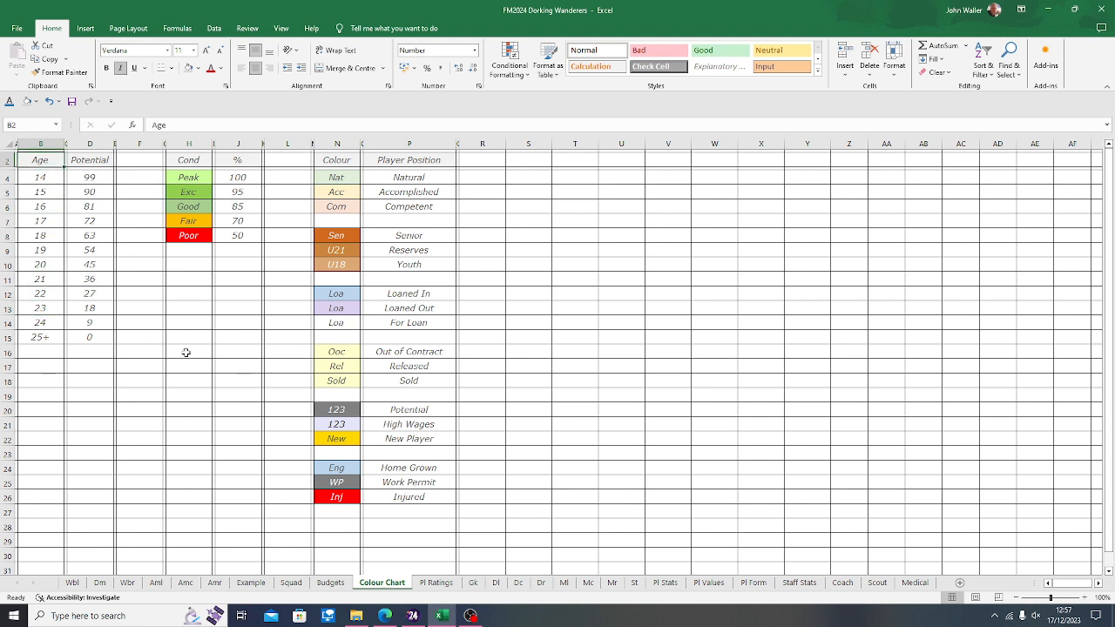
# Step: Enter a potential of 90 for the three 15-year-old players in AD4, AD5 and AD6 of the Pl Ratings sheet
pyautogui.click(433, 583)
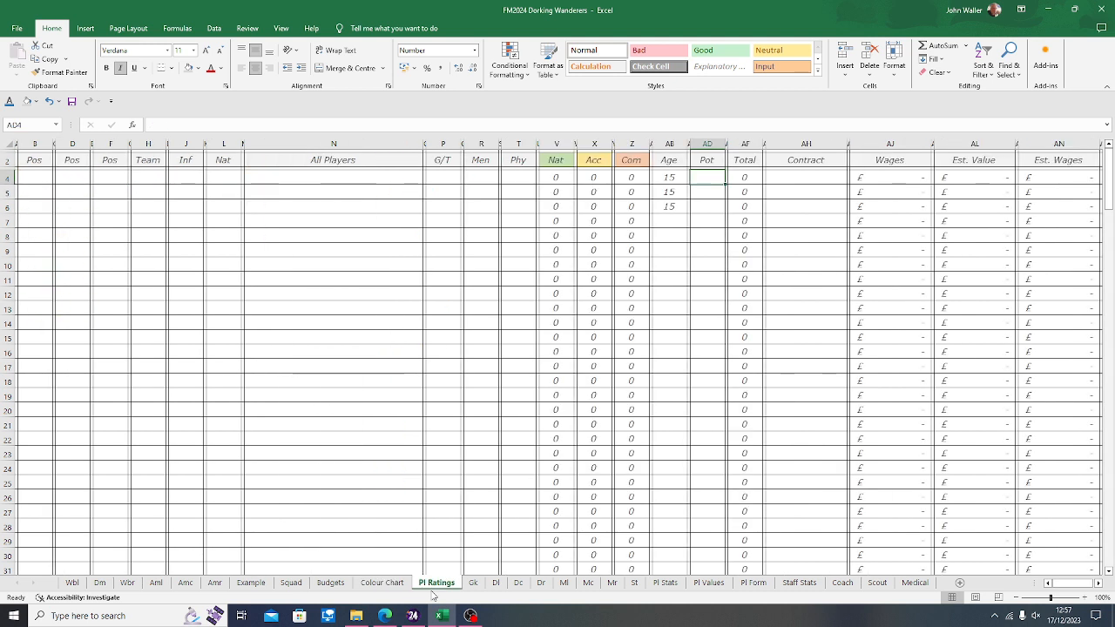
pyautogui.write('90')
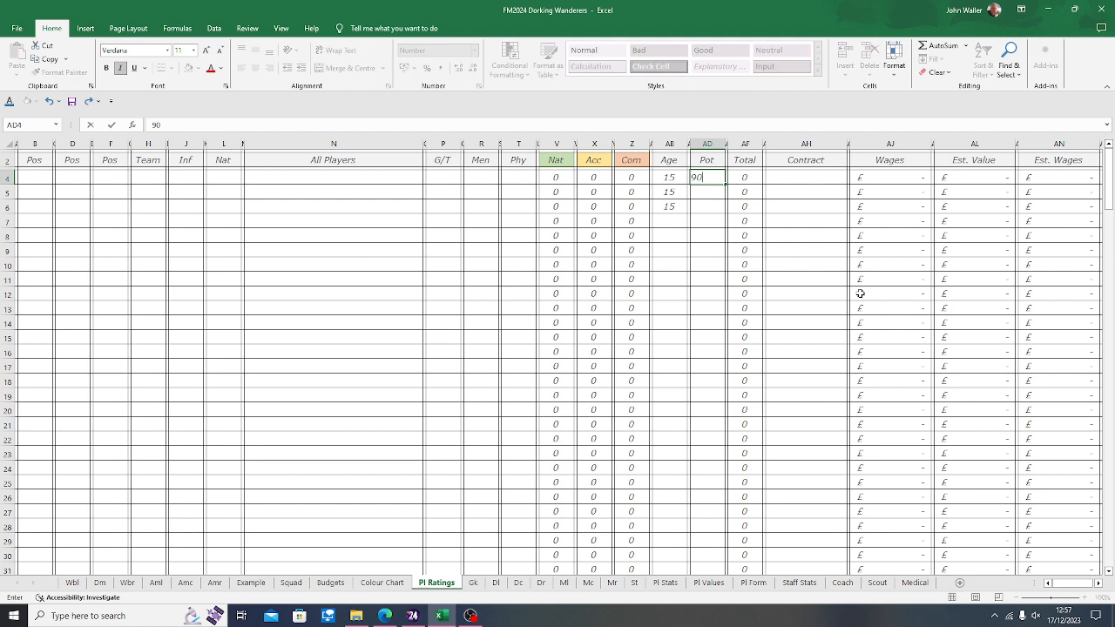
pyautogui.press('Return')
pyautogui.write('90')
pyautogui.press('Return')
pyautogui.write('90')
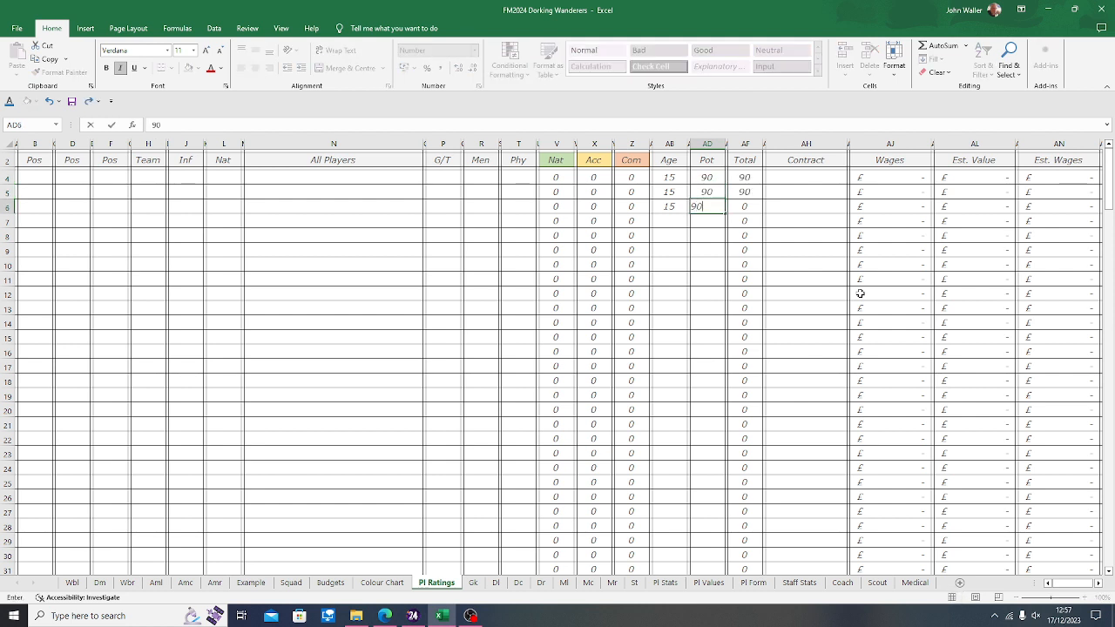
# Step: Enter the full name of the first player in the Football Manager squad list in N4 under All Players
pyautogui.press('Left')
pyautogui.press('Left')
pyautogui.press('Left')
pyautogui.press('Left')
pyautogui.press('Left')
pyautogui.press('Left')
pyautogui.press('Left')
pyautogui.press('Left')
pyautogui.press('Left')
pyautogui.press('Left')
pyautogui.press('Left')
pyautogui.press('Left')
pyautogui.press('Left')
pyautogui.press('Left')
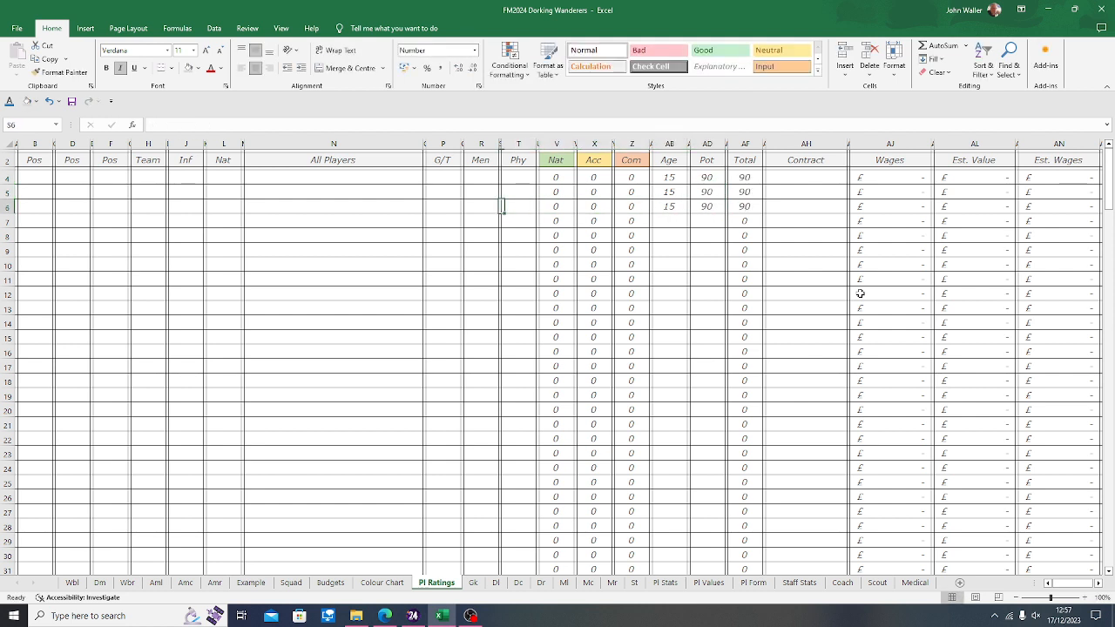
pyautogui.press('Up')
pyautogui.press('Up')
pyautogui.press('Left')
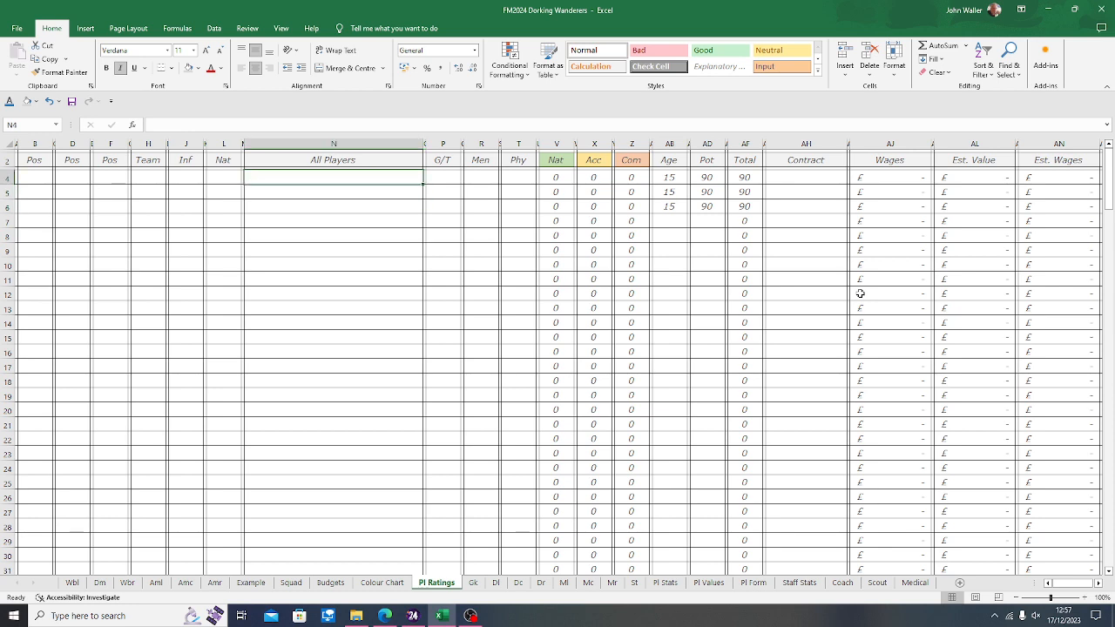
pyautogui.click(414, 616)
pyautogui.press('Up')
pyautogui.press('Up')
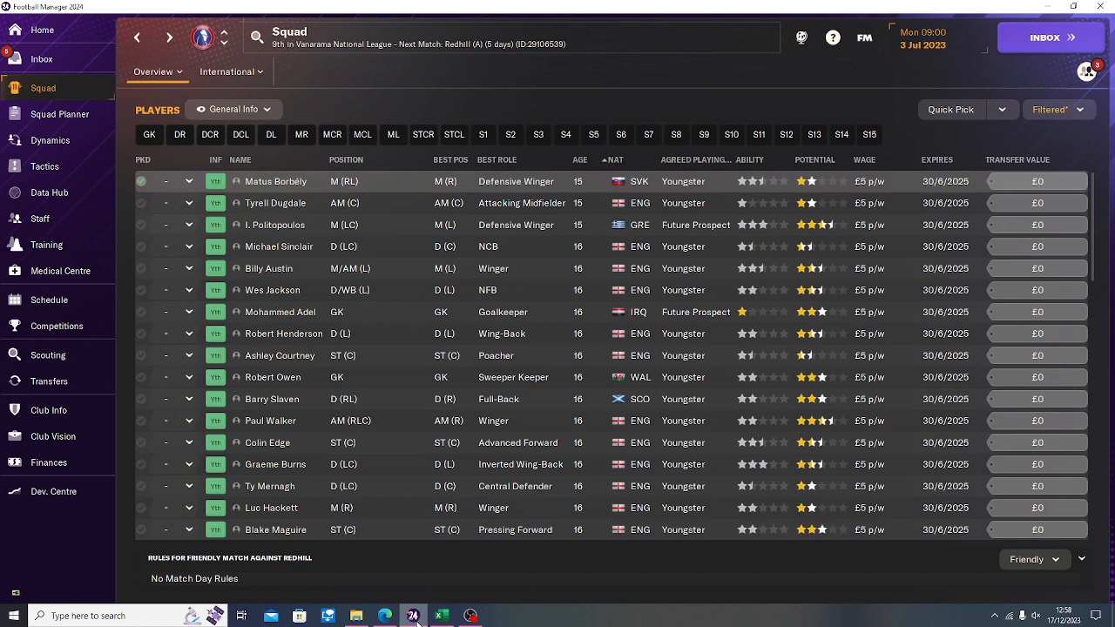
pyautogui.click(415, 619)
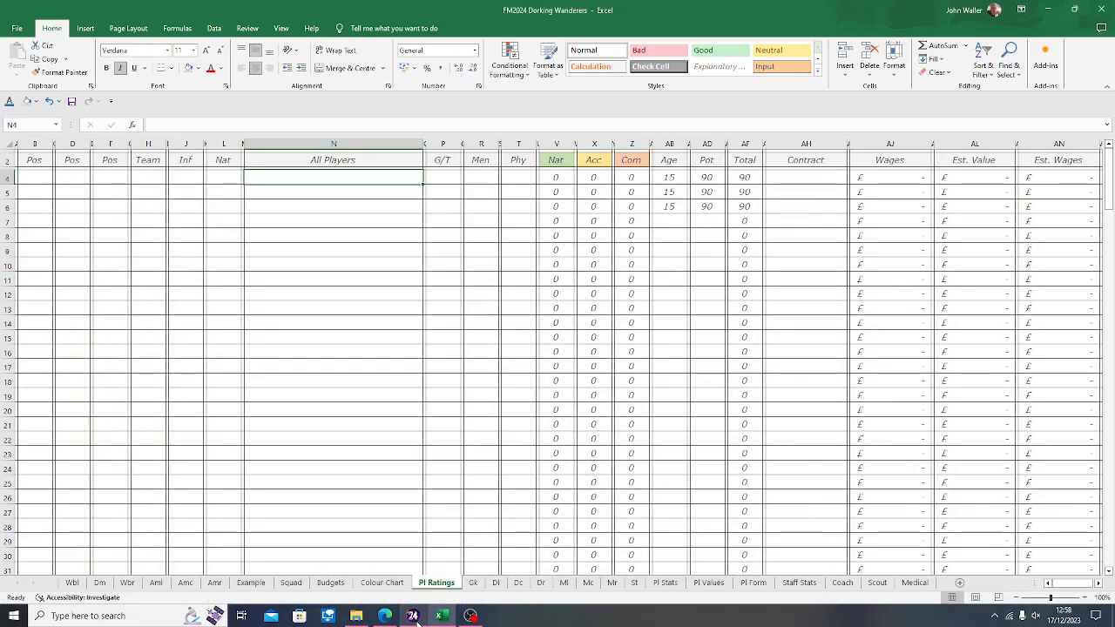
pyautogui.write('Matus')
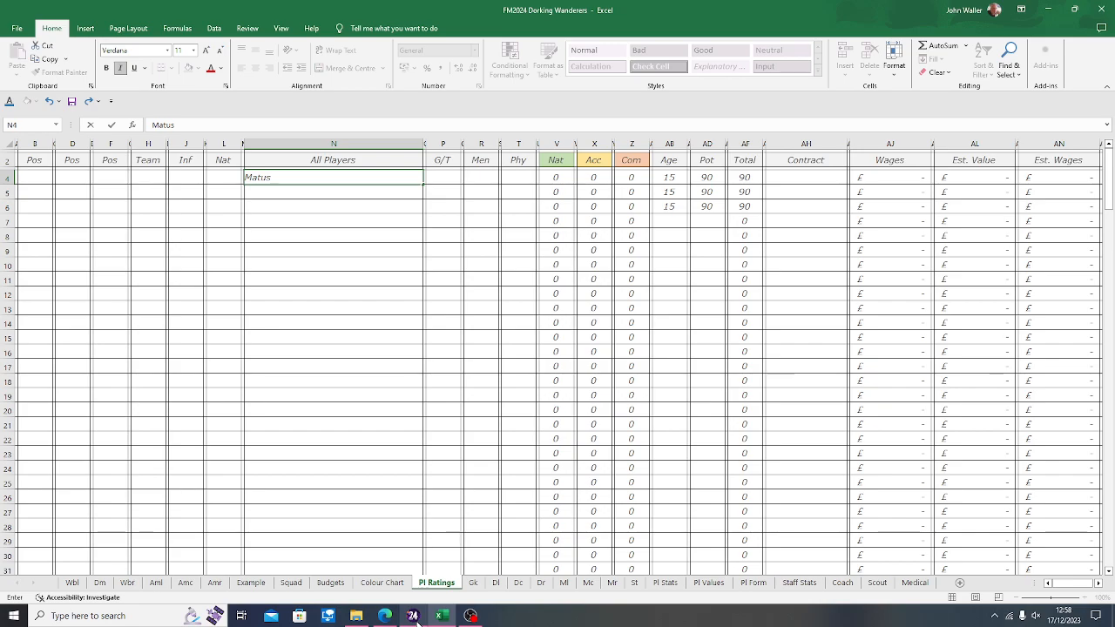
pyautogui.click(416, 617)
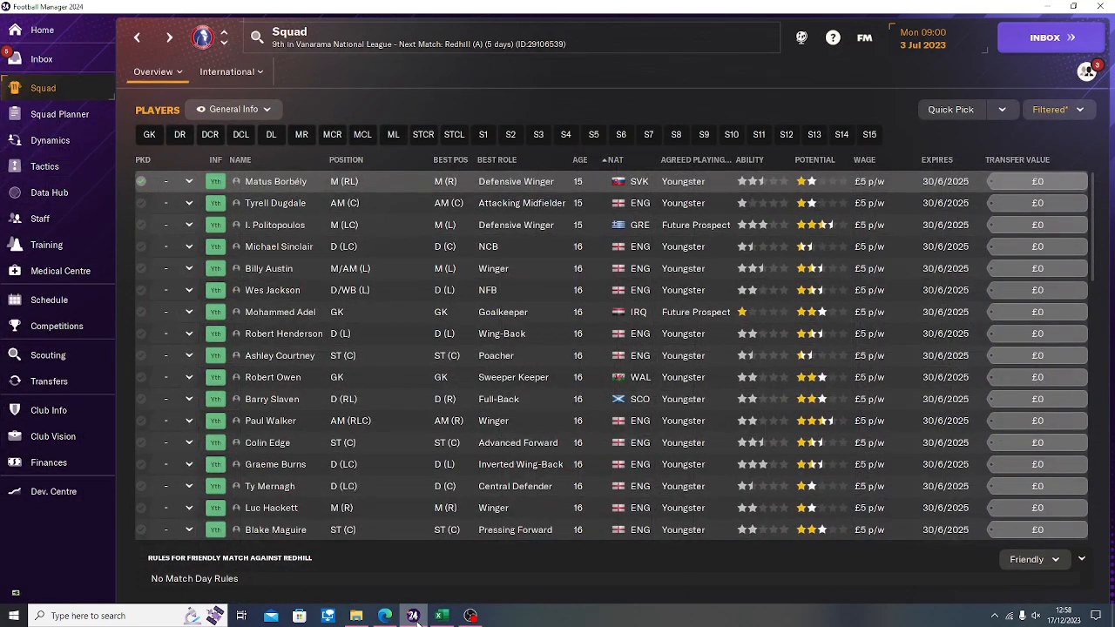
pyautogui.click(416, 619)
pyautogui.write('Bo')
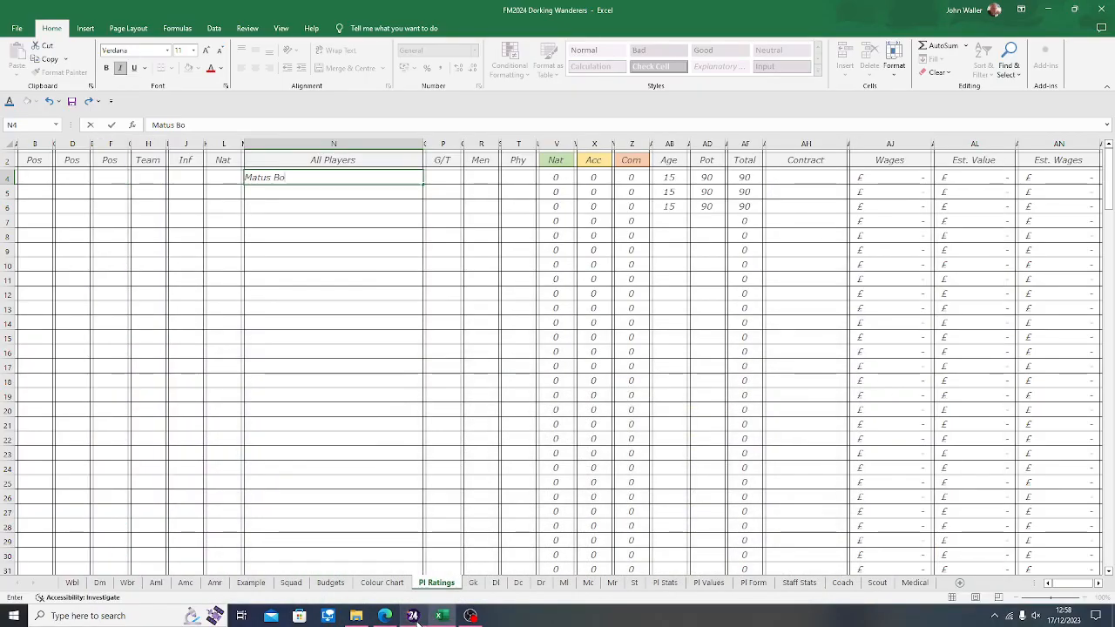
pyautogui.write('rbely')
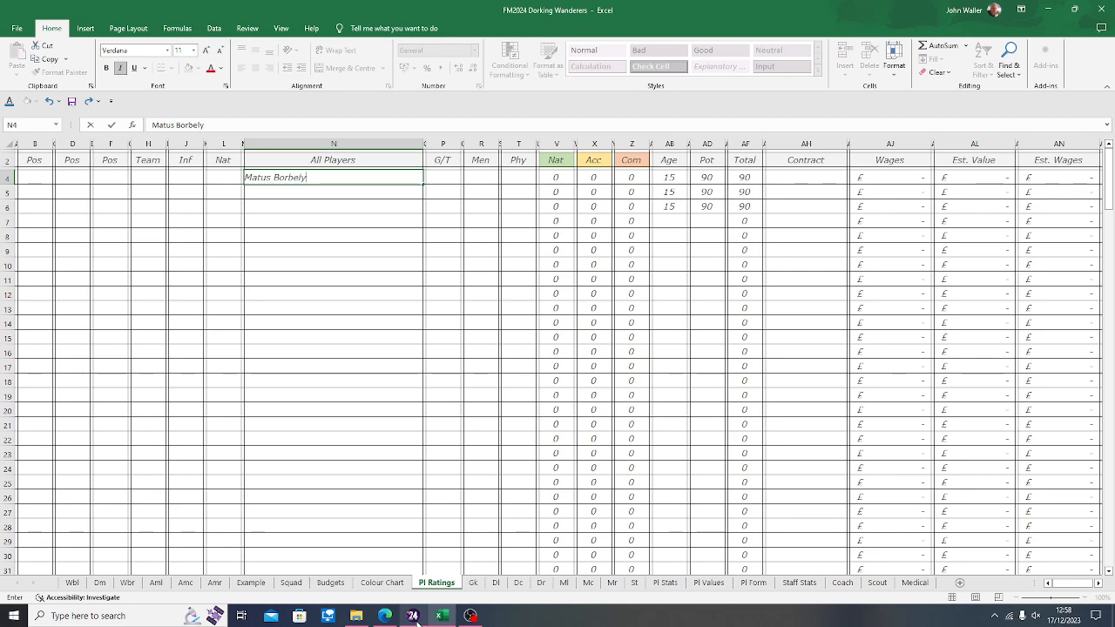
pyautogui.press('Return')
# Step: Look up the second player in the Football Manager squad list and enter the full name in N5 under All Players
pyautogui.click(415, 619)
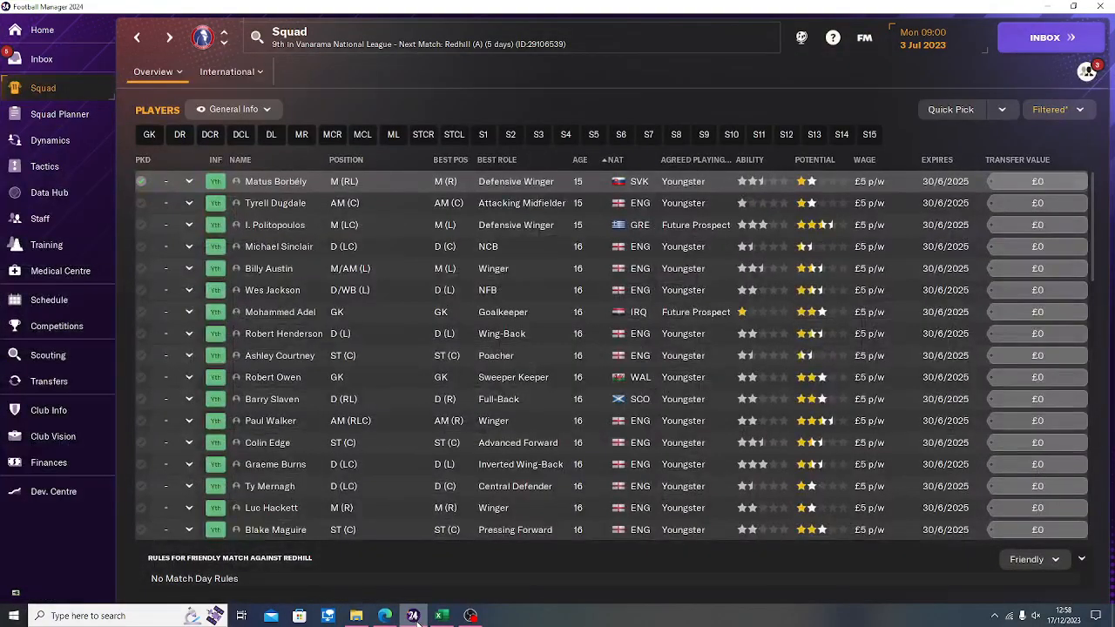
pyautogui.press('Down')
pyautogui.click(415, 618)
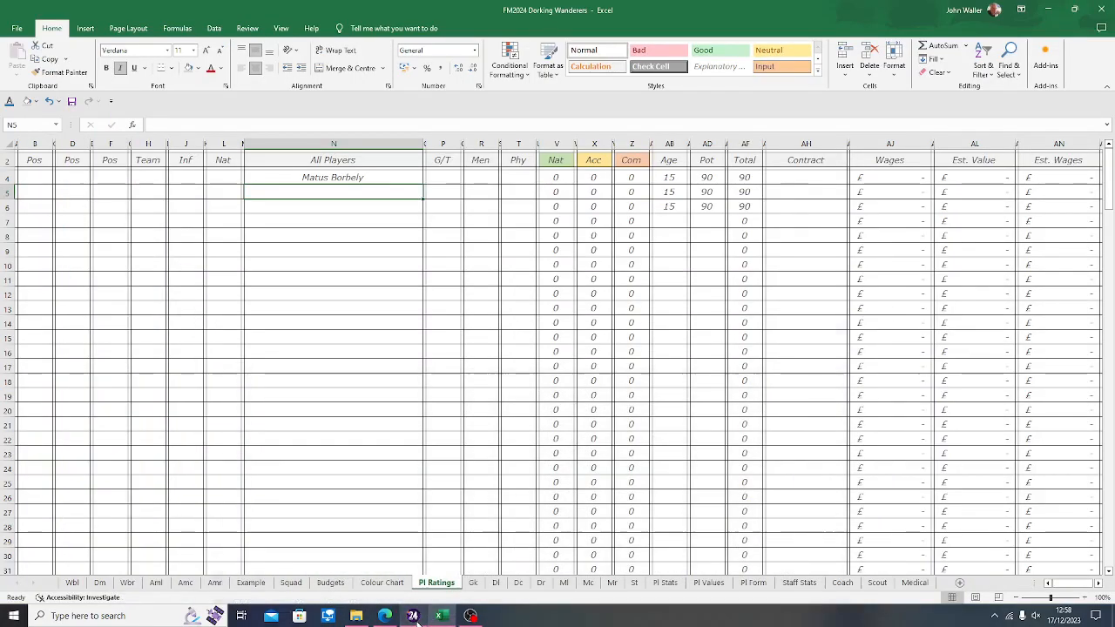
pyautogui.write('Tyrell')
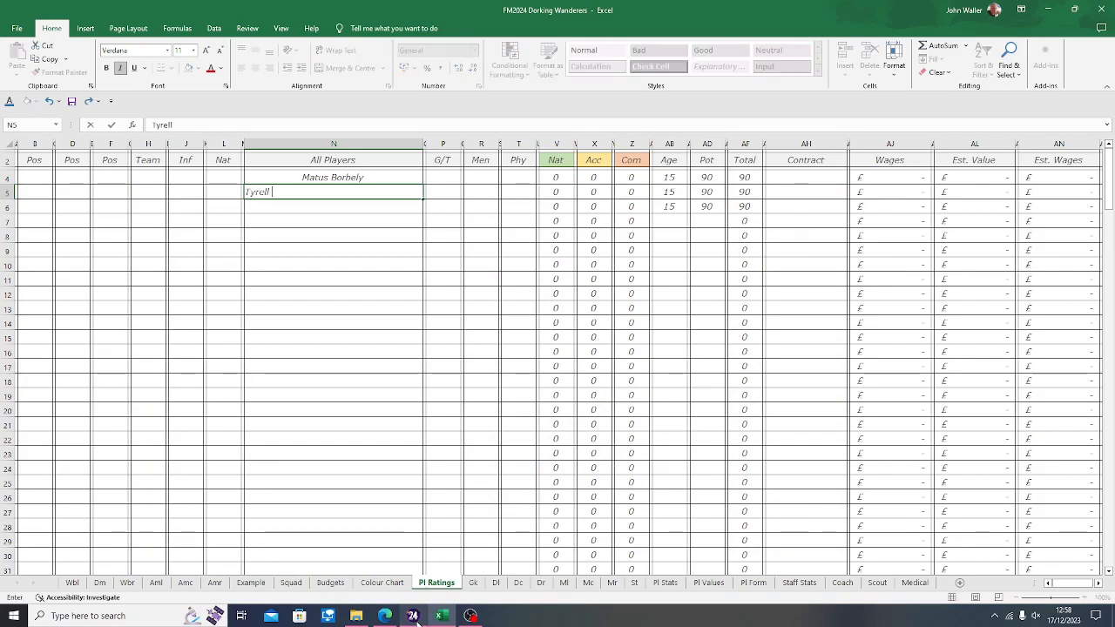
pyautogui.click(413, 617)
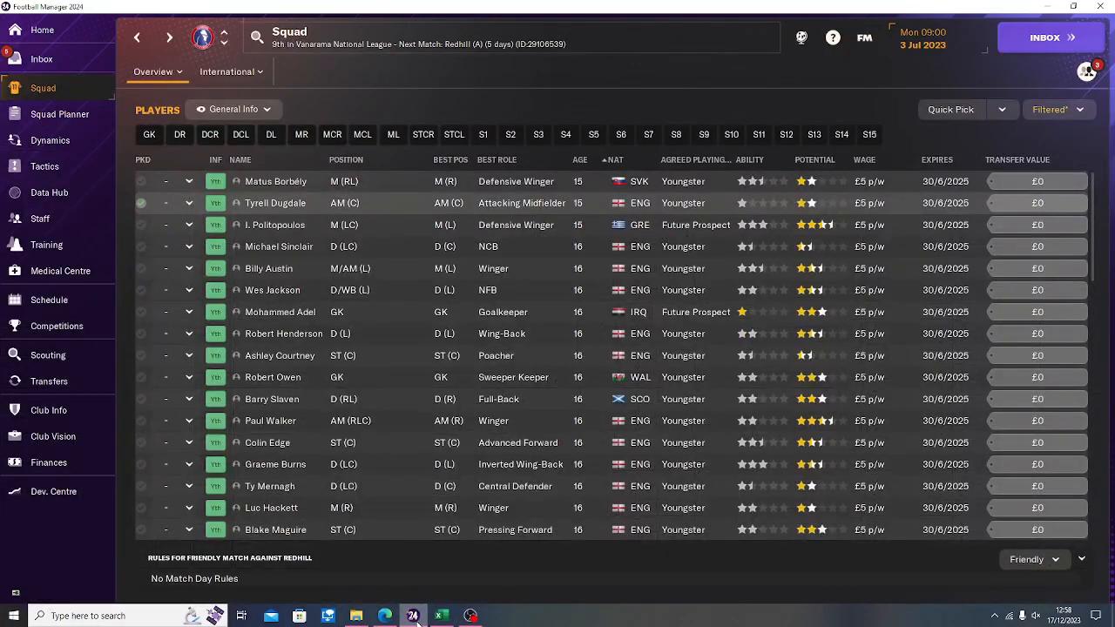
pyautogui.click(415, 619)
pyautogui.write('Dugdale')
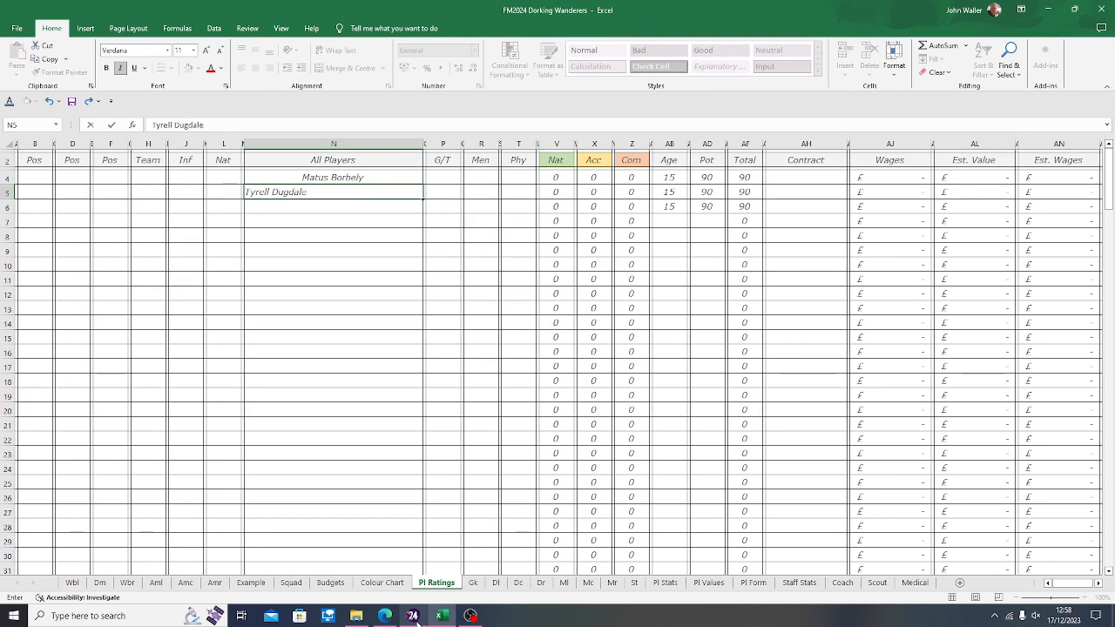
pyautogui.press('Return')
# Step: Look up the third squad player's full first name in Football Manager and enter the complete name in N6 under All Players
pyautogui.click(416, 619)
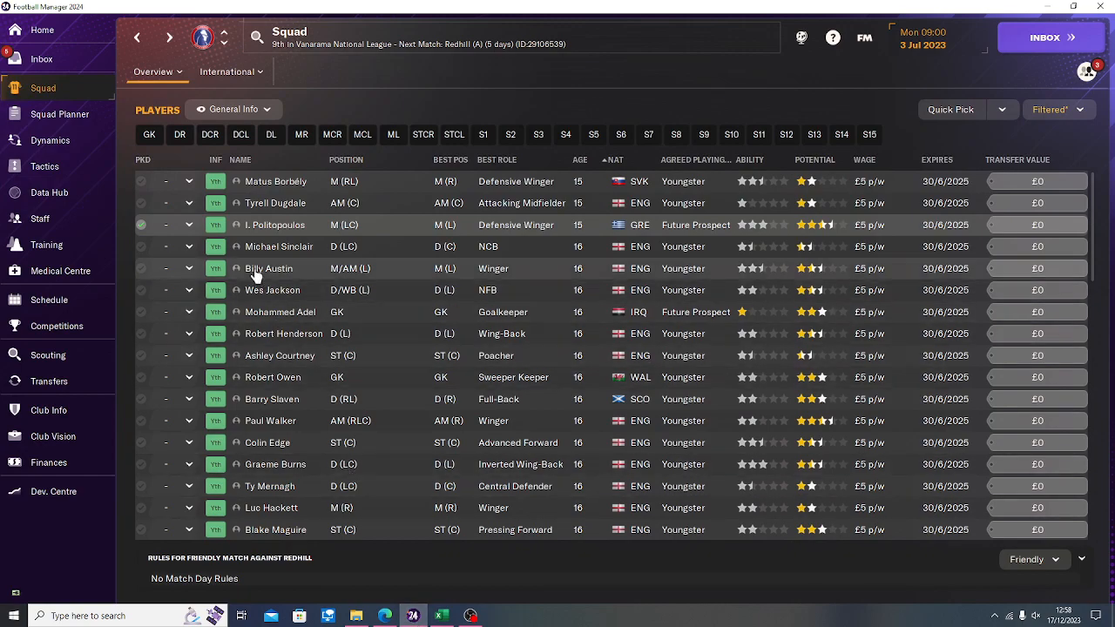
pyautogui.moveTo(236, 229)
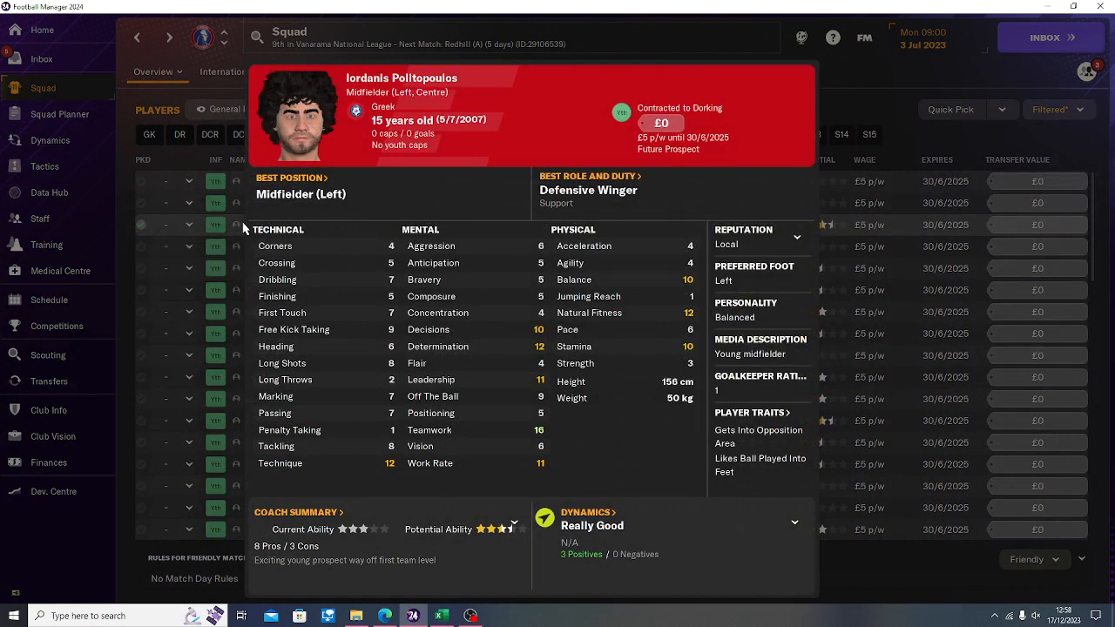
pyautogui.click(442, 615)
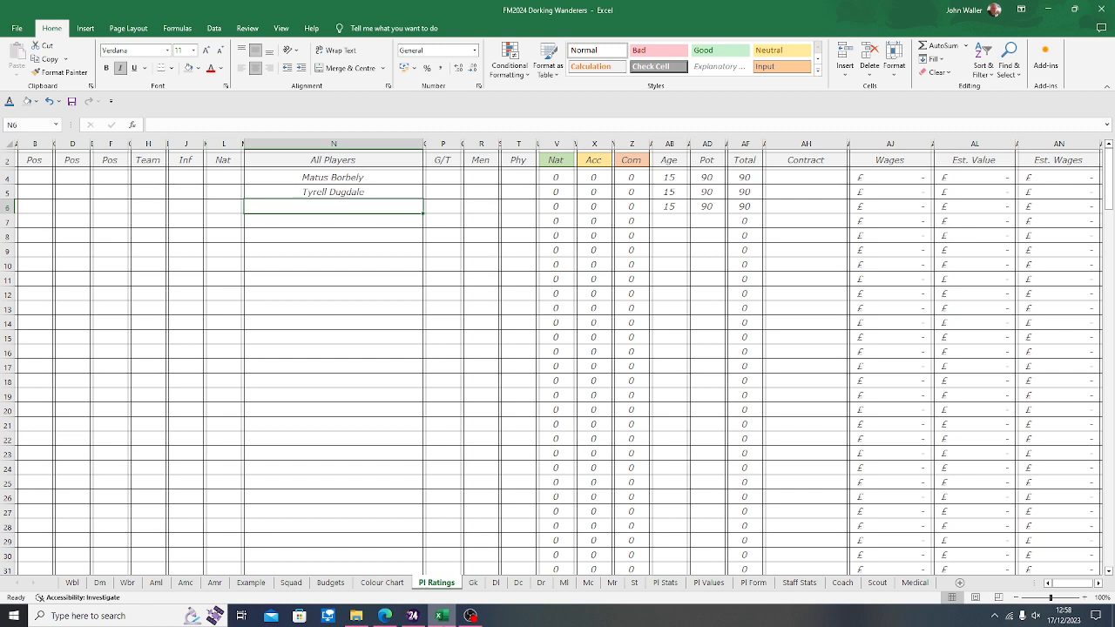
pyautogui.write('Iordanis')
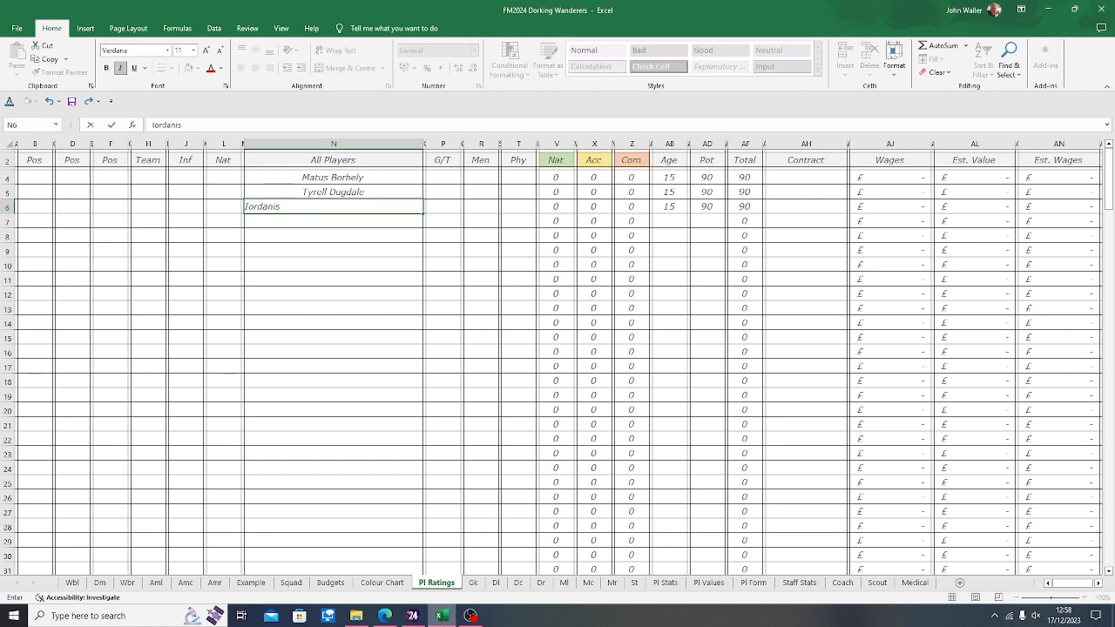
pyautogui.hotkey('alt', 'Tab')
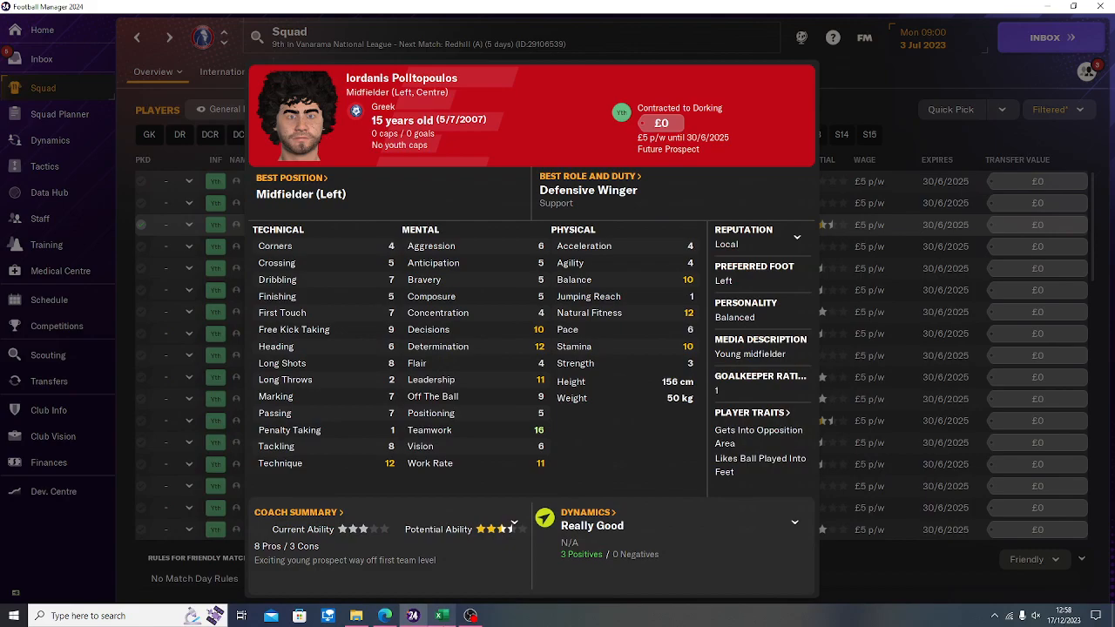
pyautogui.hotkey('alt', 'Tab')
pyautogui.write('Po')
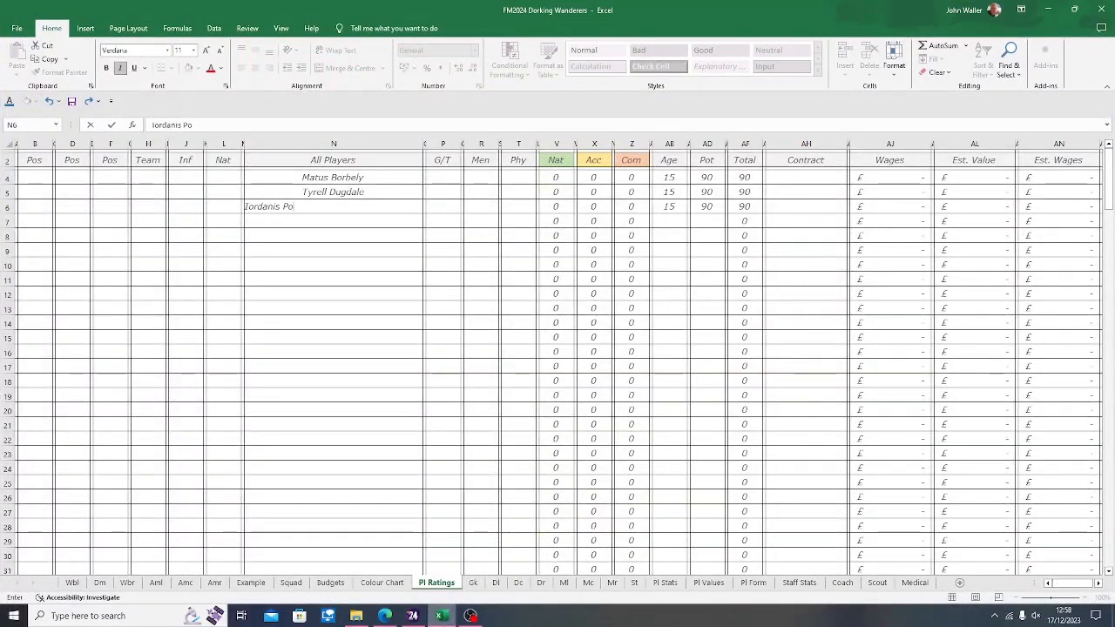
pyautogui.write('lito')
pyautogui.hotkey('alt', 'Tab')
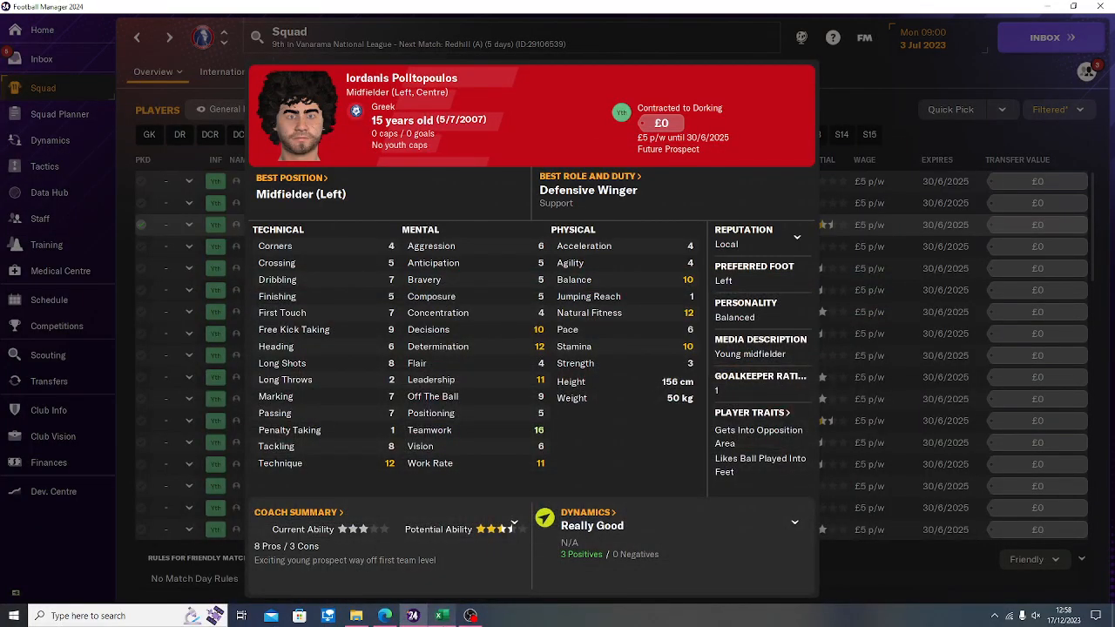
pyautogui.hotkey('alt', 'Tab')
pyautogui.write('opoulos')
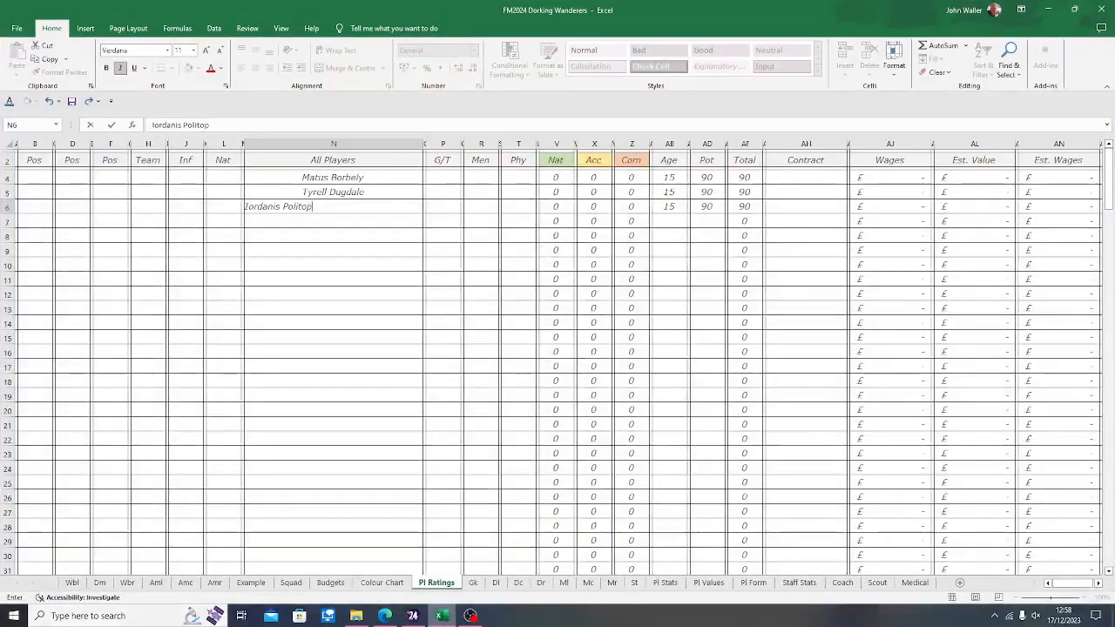
pyautogui.press('Left')
# Step: Check the first player's nationality in the Football Manager squad list and enter Svk in L4 under Nat
pyautogui.press('Left')
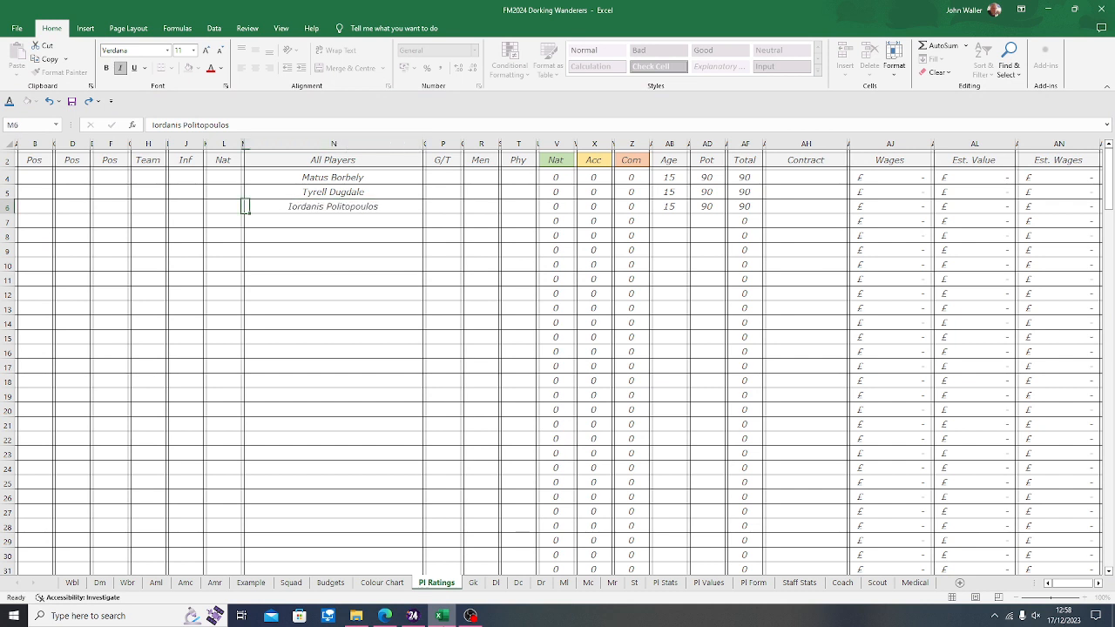
pyautogui.press('Up')
pyautogui.press('Up')
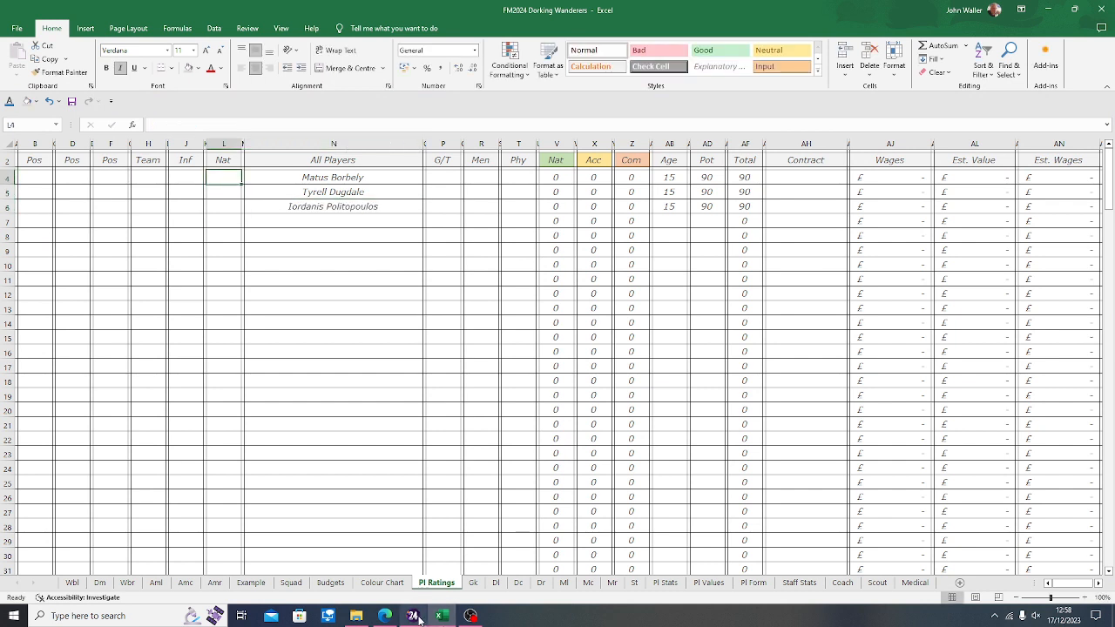
pyautogui.moveTo(419, 618)
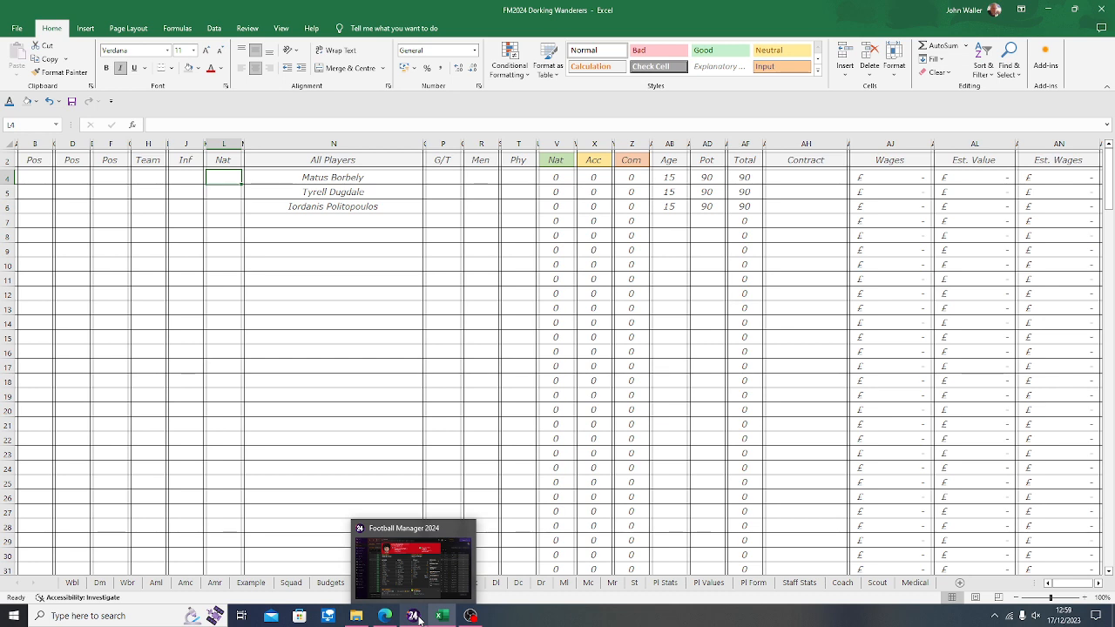
pyautogui.click(419, 618)
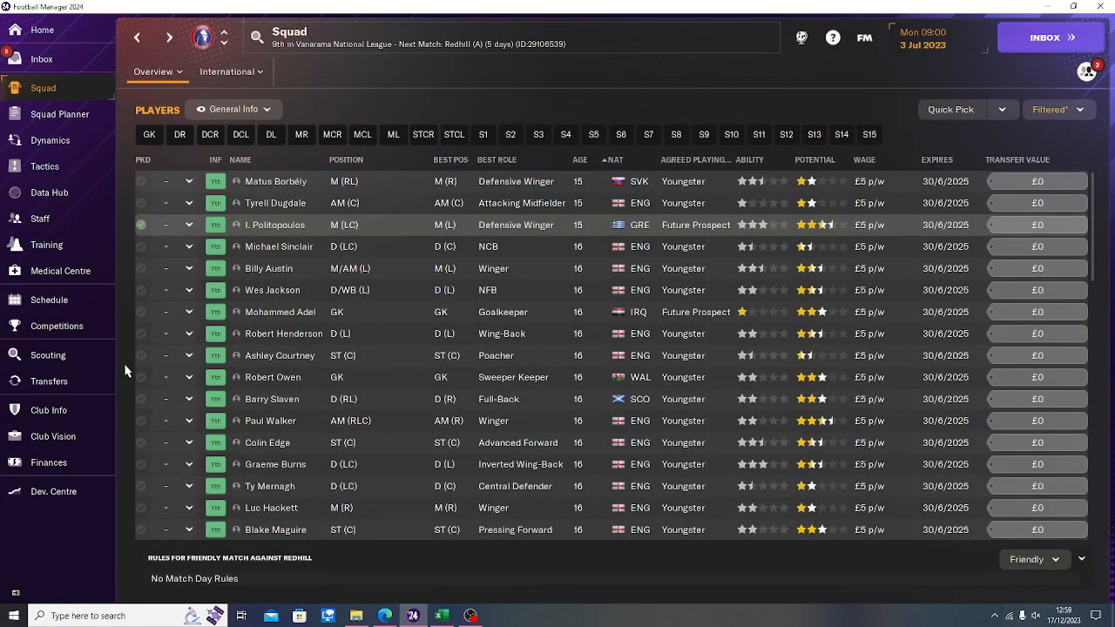
pyautogui.press('Up')
pyautogui.press('Up')
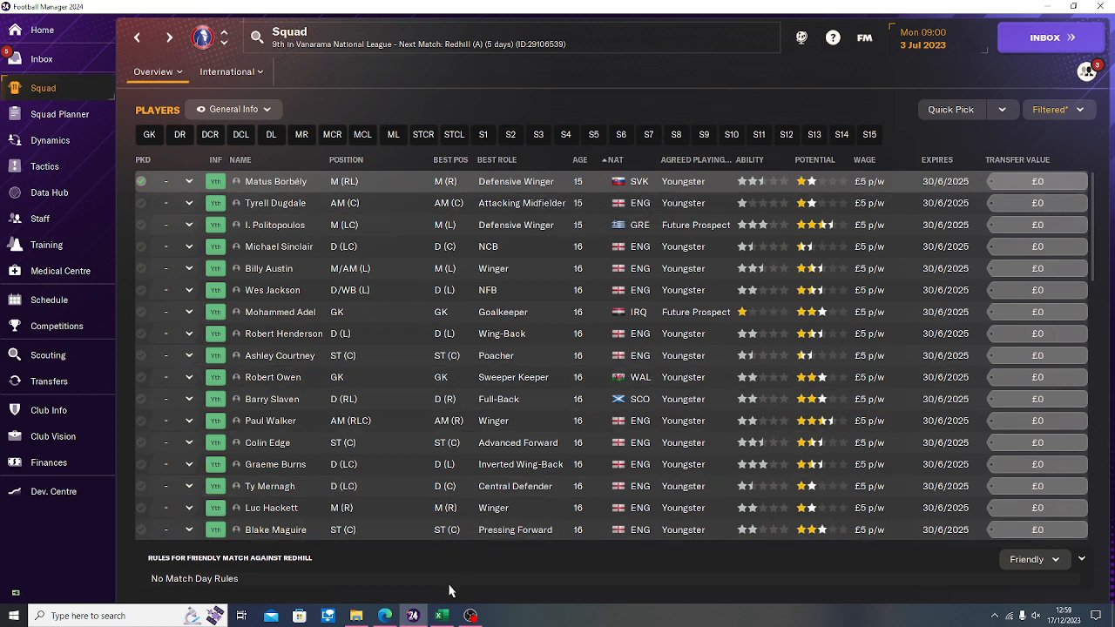
pyautogui.click(442, 615)
pyautogui.write('Svk')
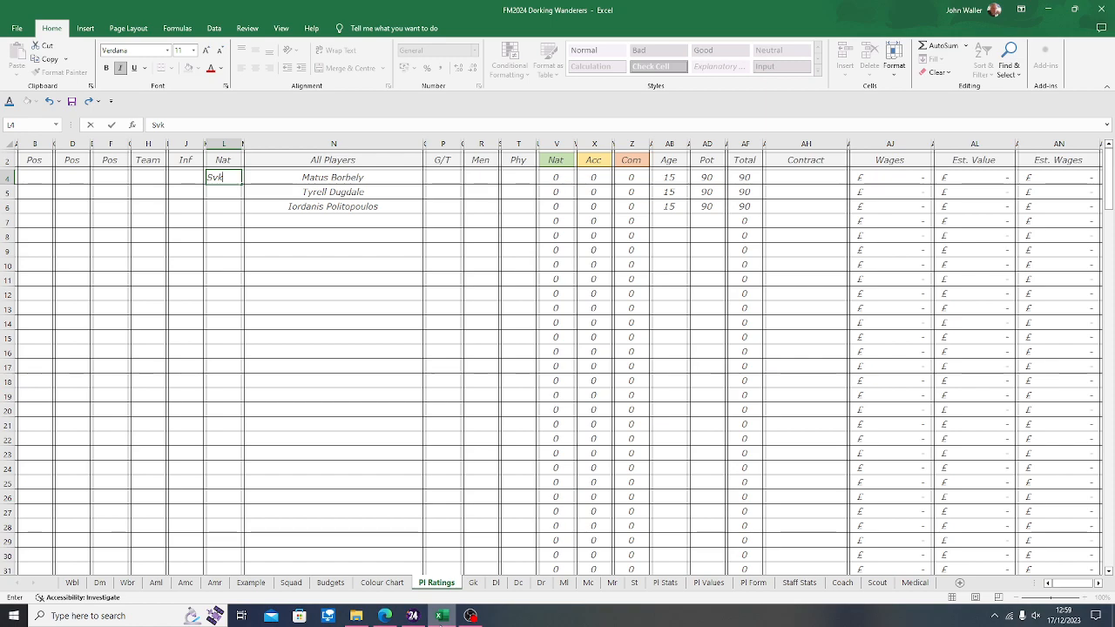
pyautogui.press('Return')
# Step: Enter the nationalities of the second and third players from the squad list, Eng in L5 and Gre in L6
pyautogui.hotkey('alt', 'Tab')
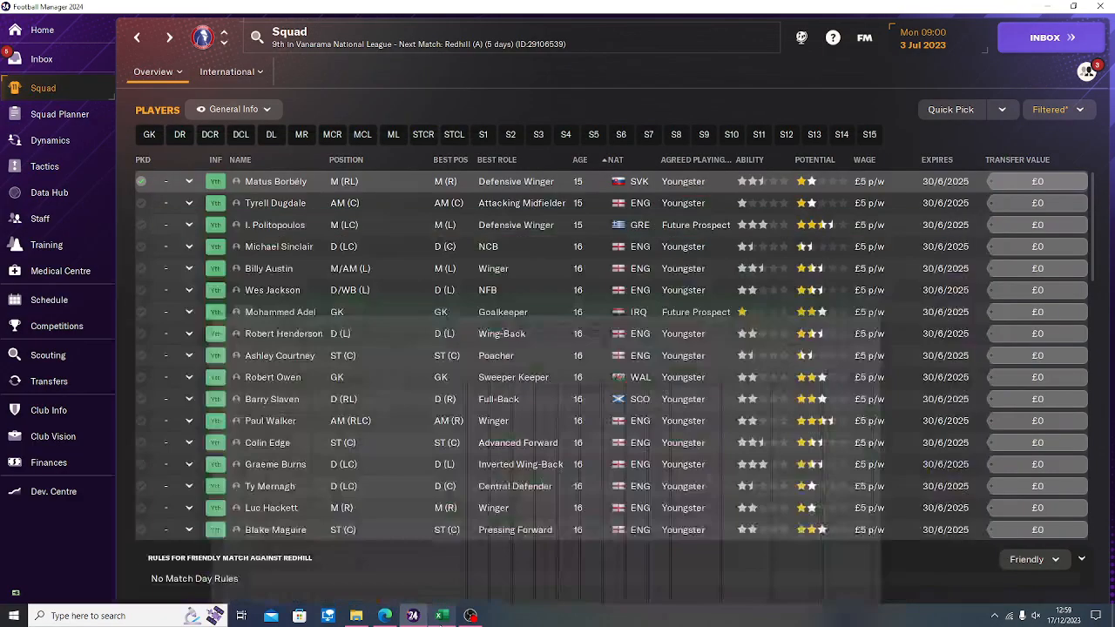
pyautogui.hotkey('alt', 'Tab')
pyautogui.write('Eng')
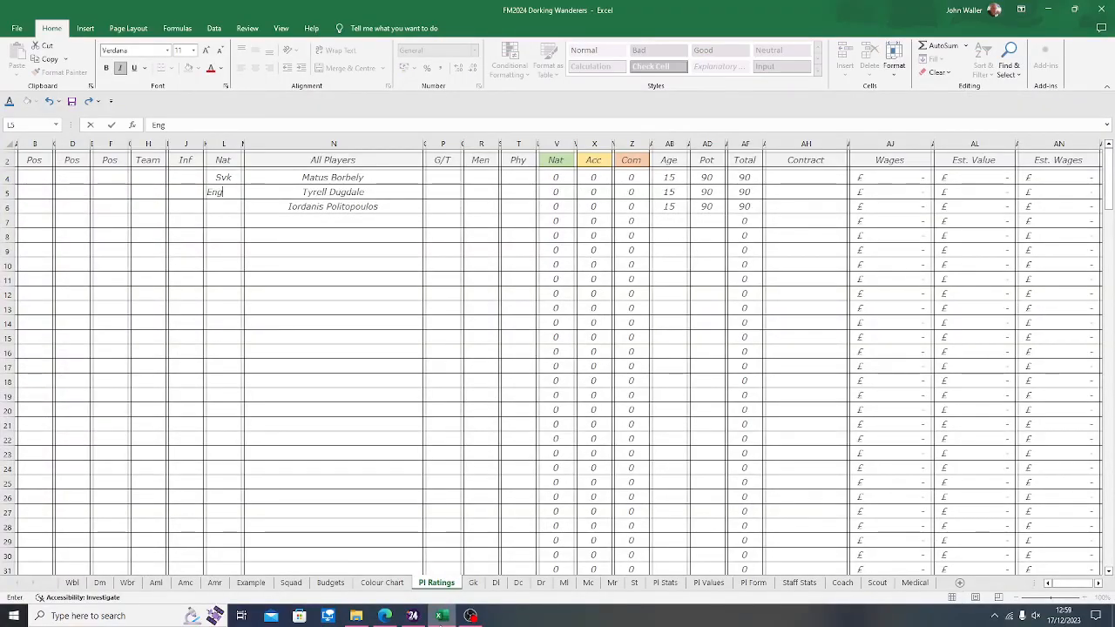
pyautogui.press('Return')
pyautogui.write('Gre')
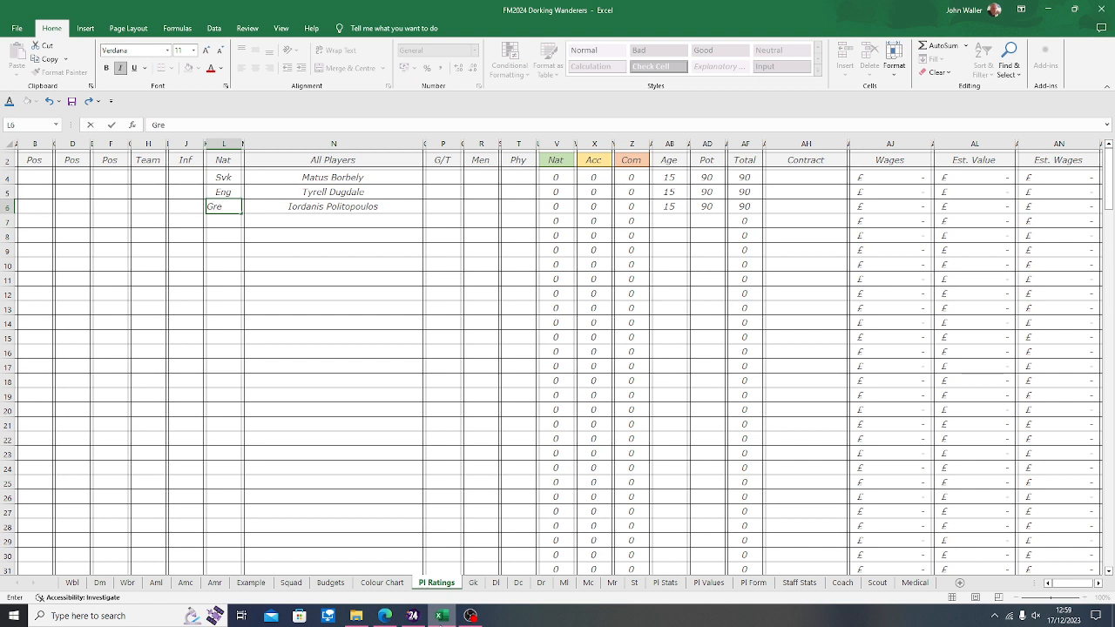
pyautogui.press('Tab')
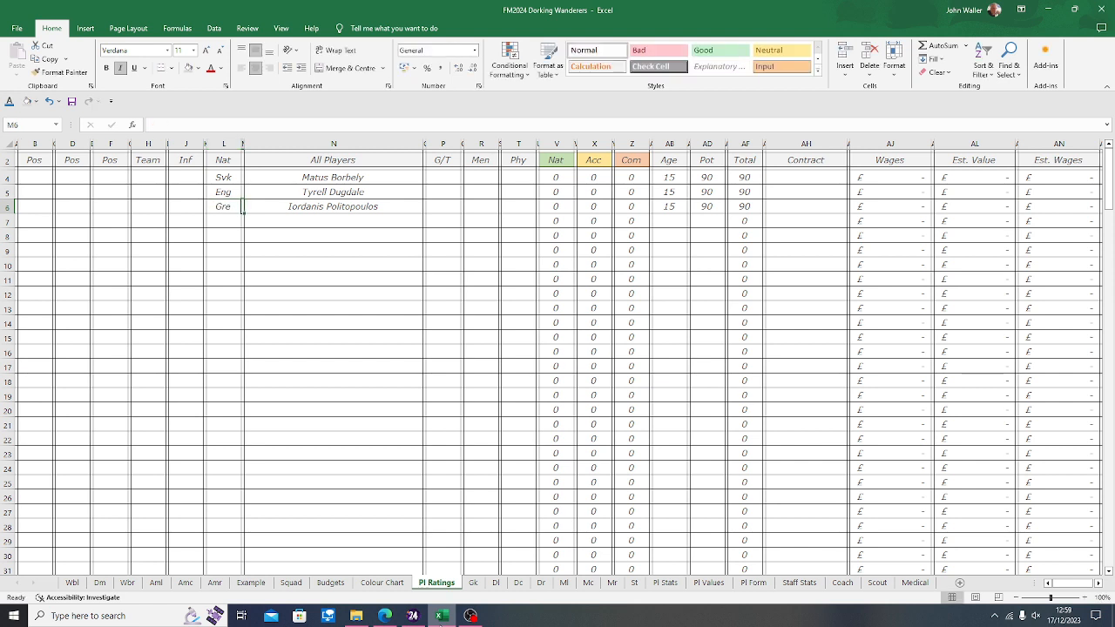
# Step: Copy the coloured U18 label from the Colour Chart sheet into Team cells H4 to H6 on the Pl Ratings sheet
pyautogui.press('Left')
pyautogui.press('Left')
pyautogui.press('Left')
pyautogui.press('Up')
pyautogui.press('Up')
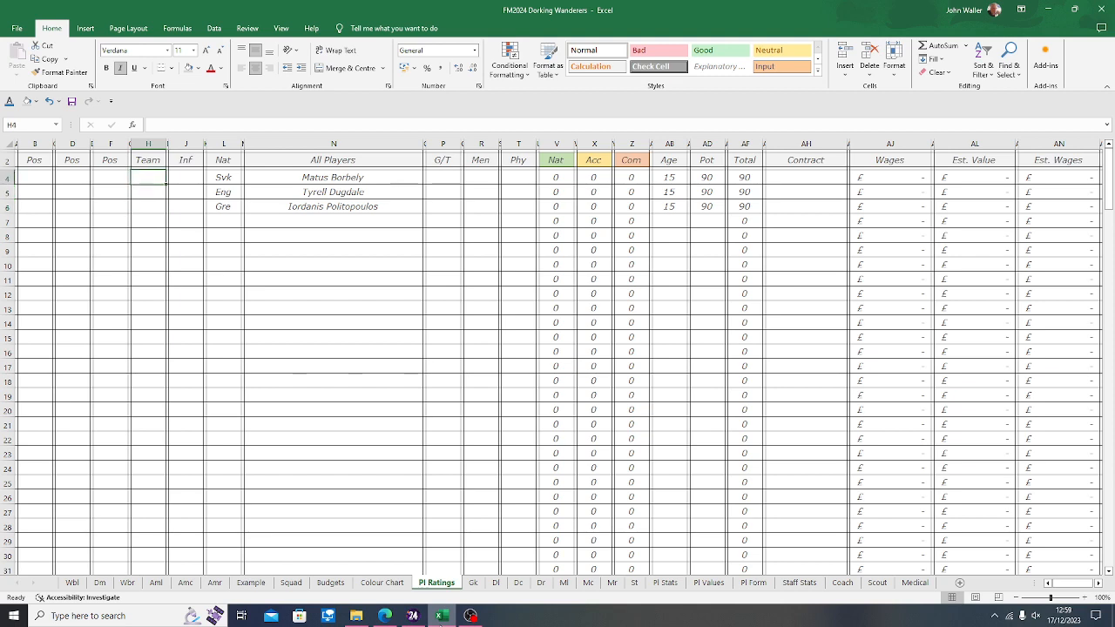
pyautogui.click(380, 583)
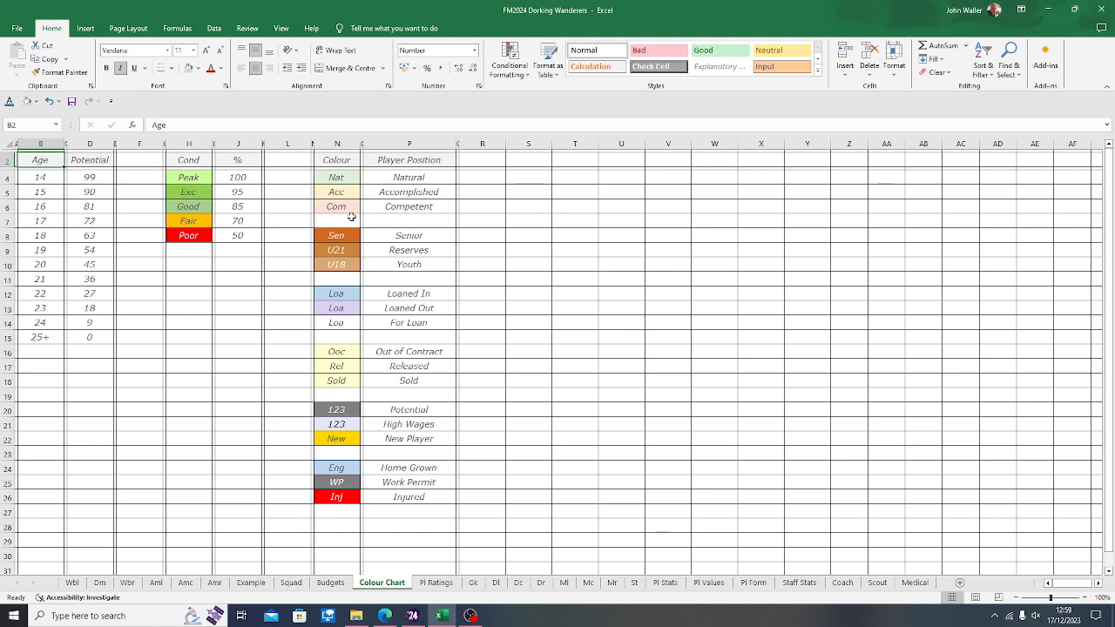
pyautogui.click(341, 265)
pyautogui.click(47, 59)
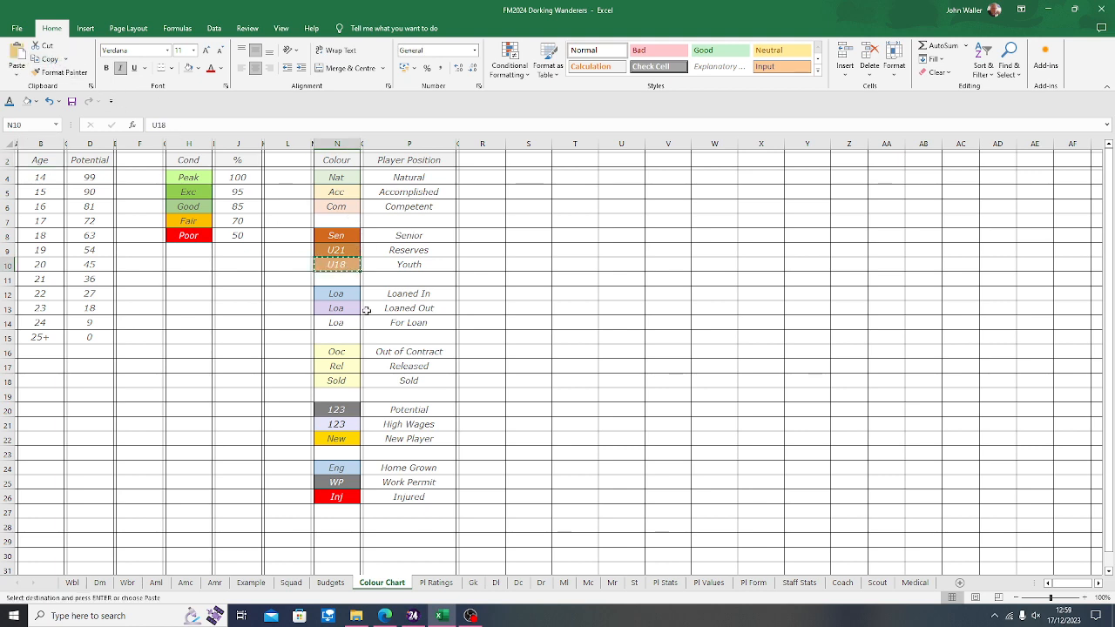
pyautogui.click(436, 583)
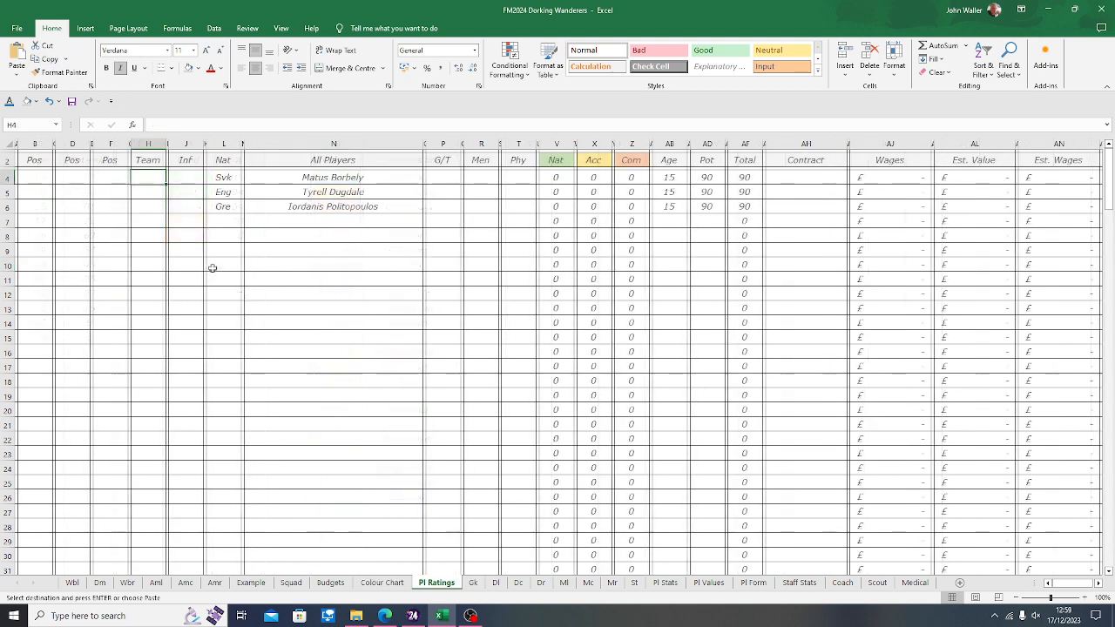
pyautogui.click(146, 178)
pyautogui.moveTo(147, 178); pyautogui.dragTo(145, 206)
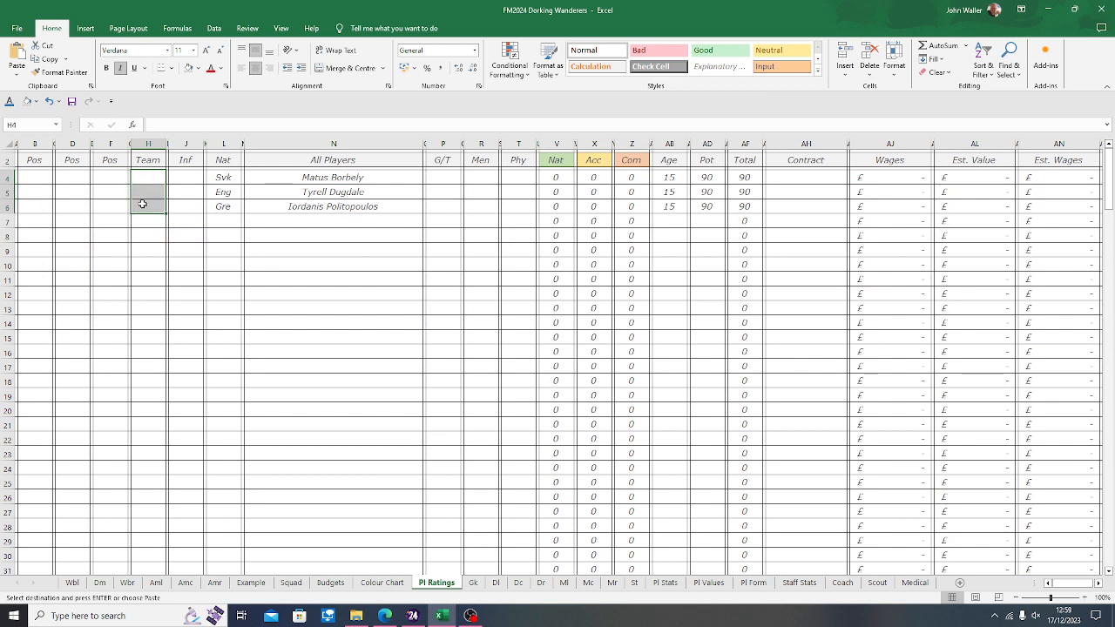
pyautogui.click(24, 59)
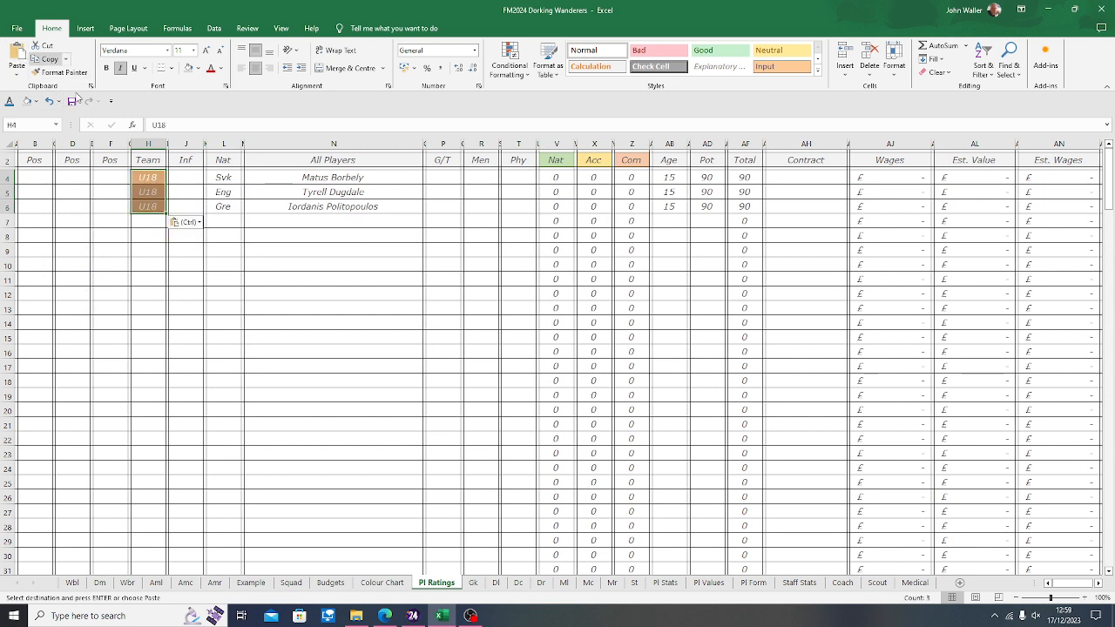
# Step: Check the first player's contract expiry in the Football Manager squad list and enter 30.06.2025 in AH4 under Contract
pyautogui.click(809, 177)
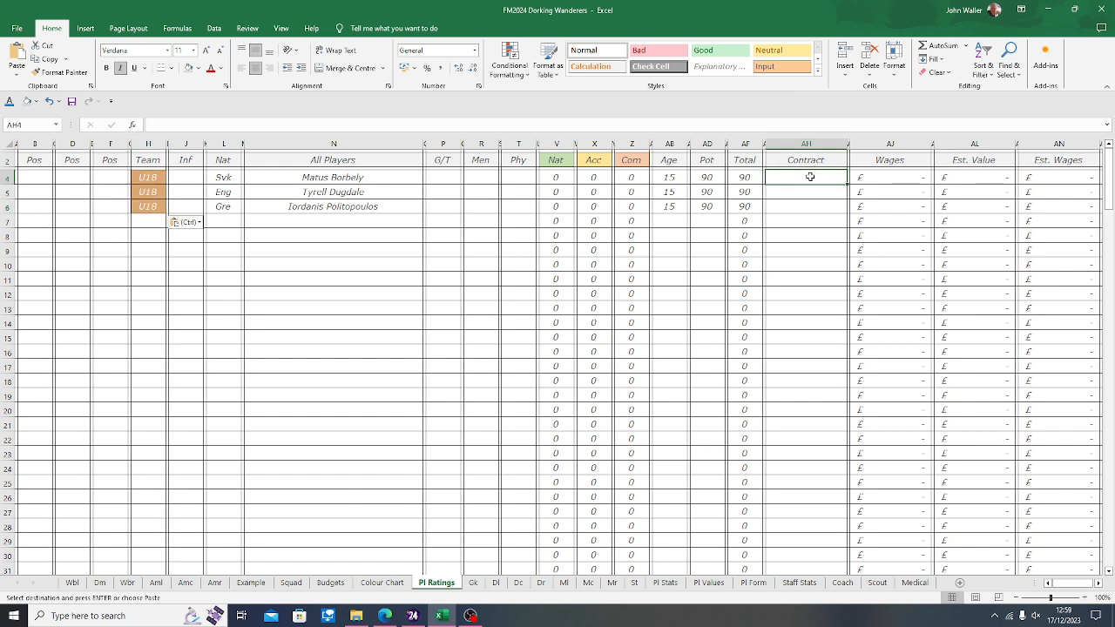
pyautogui.moveTo(440, 620)
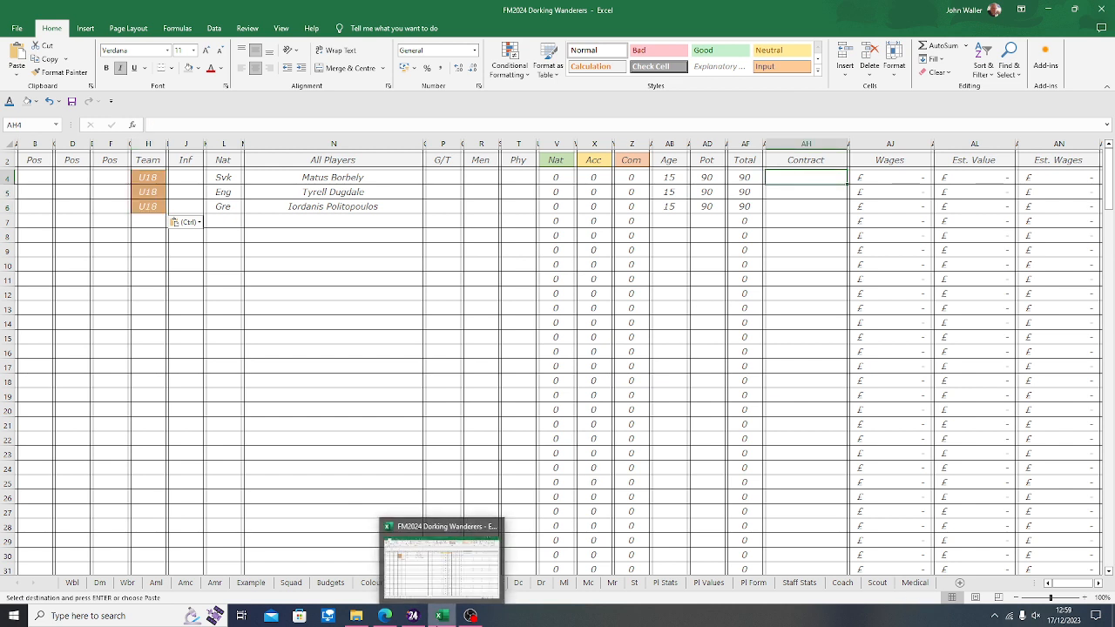
pyautogui.click(415, 617)
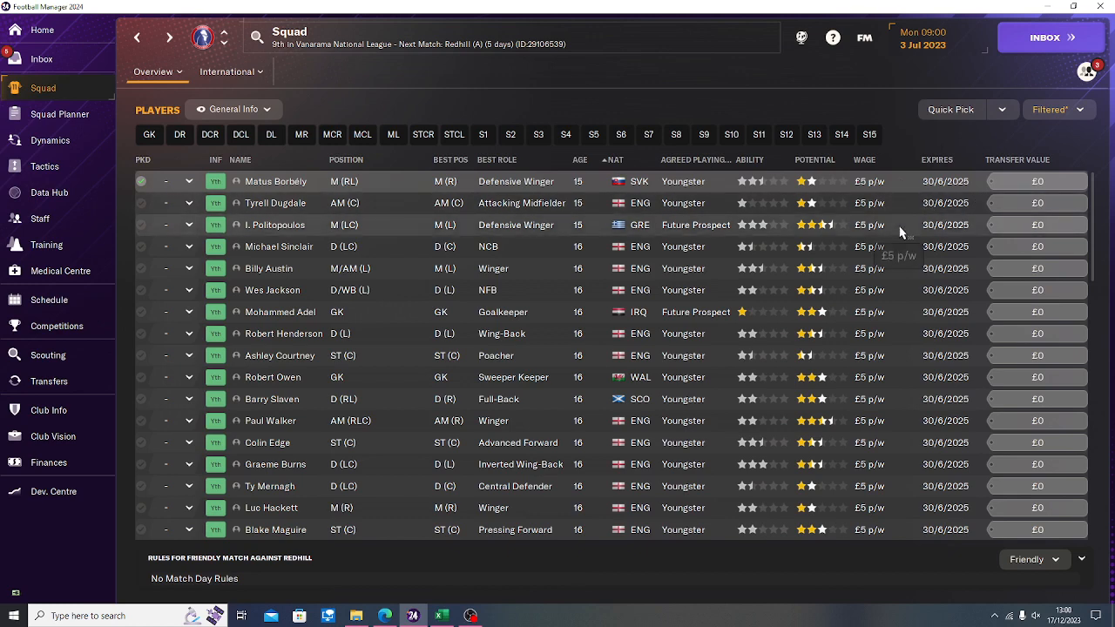
pyautogui.click(441, 616)
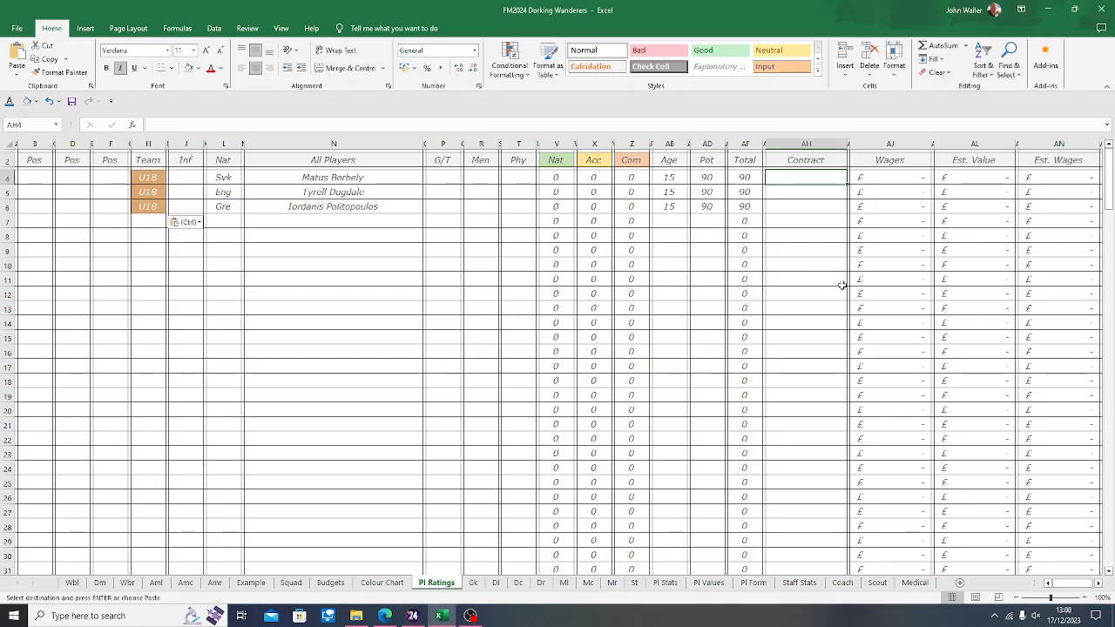
pyautogui.write('30.06.')
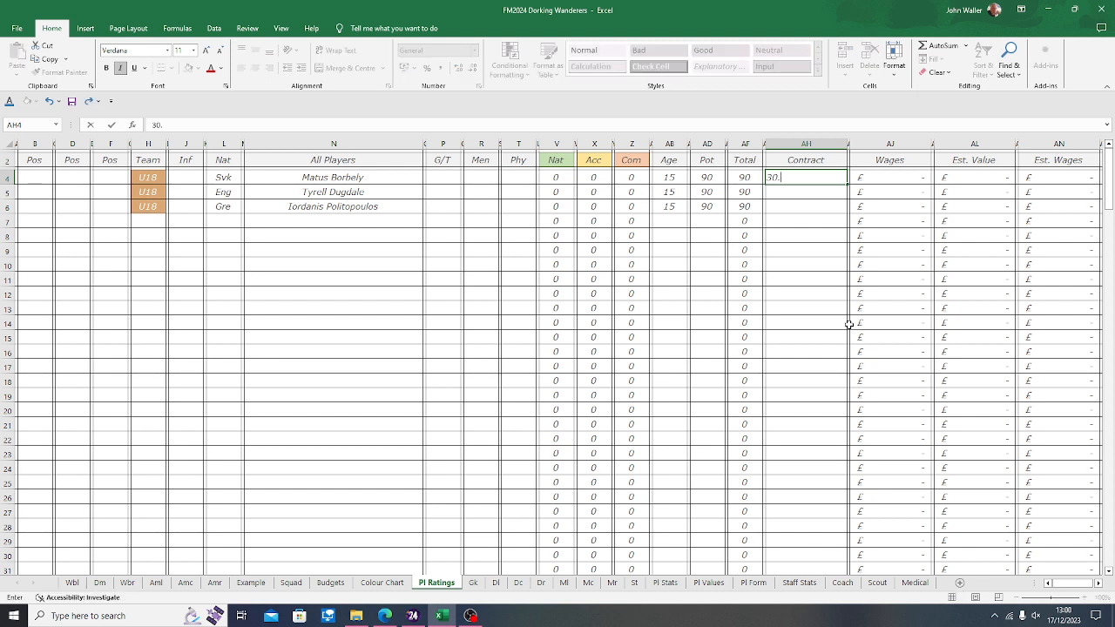
pyautogui.write('5')
pyautogui.press('Tab')
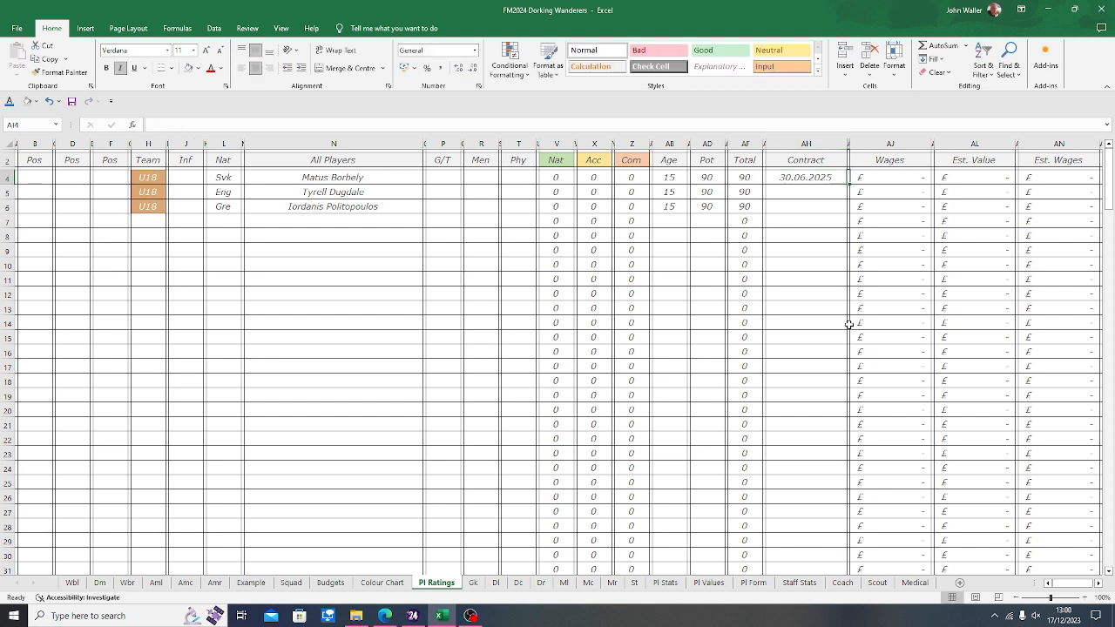
# Step: Enter 5 in AJ4 under Wages and copy the first player's contract and wage cells AH4:AJ4 into rows 5 and 6
pyautogui.write('5')
pyautogui.press('Return')
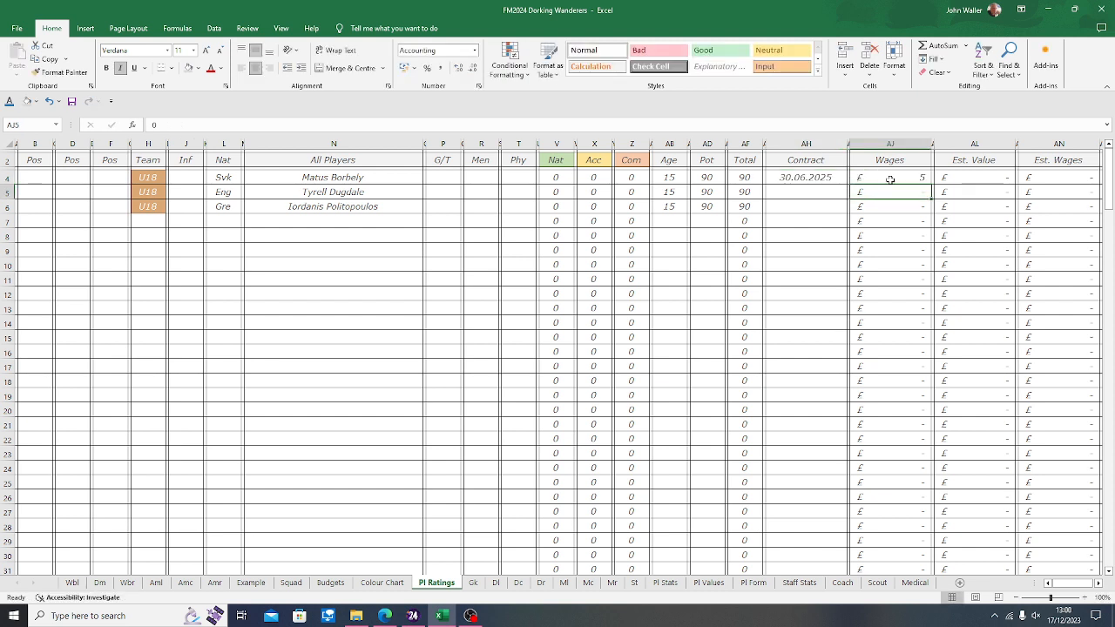
pyautogui.moveTo(821, 177); pyautogui.dragTo(852, 178)
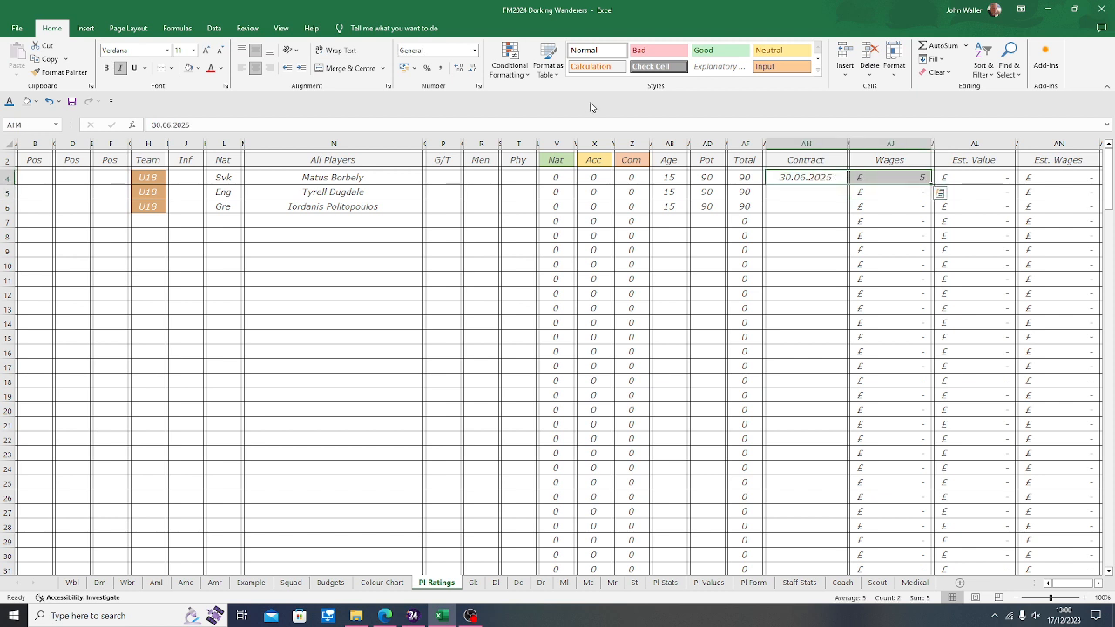
pyautogui.click(49, 60)
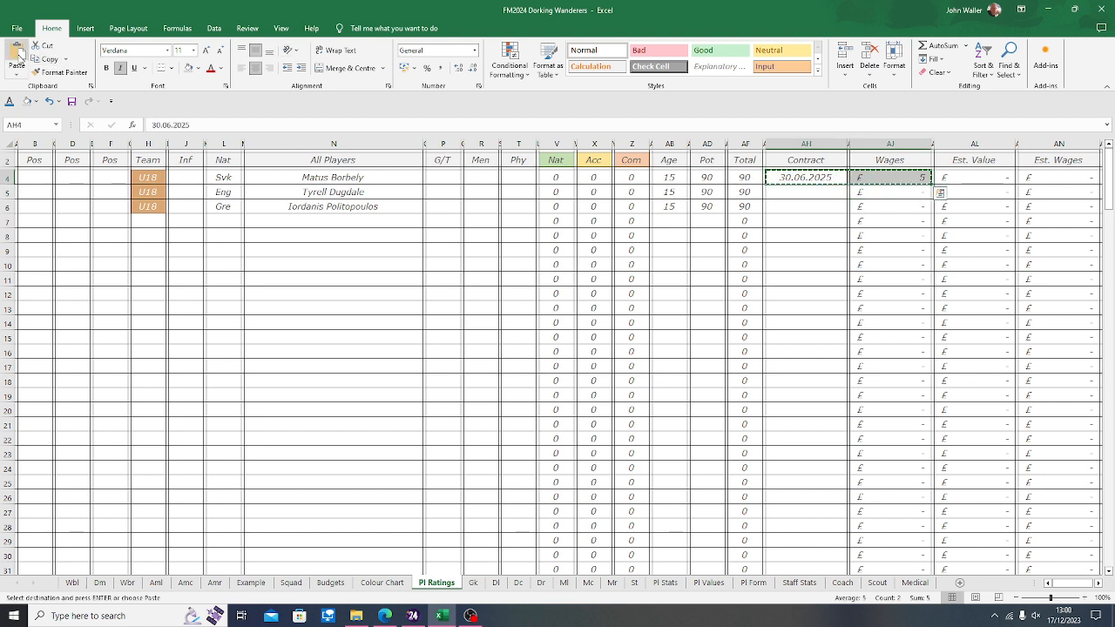
pyautogui.press('Down')
pyautogui.click(17, 57)
pyautogui.press('Down')
pyautogui.click(17, 57)
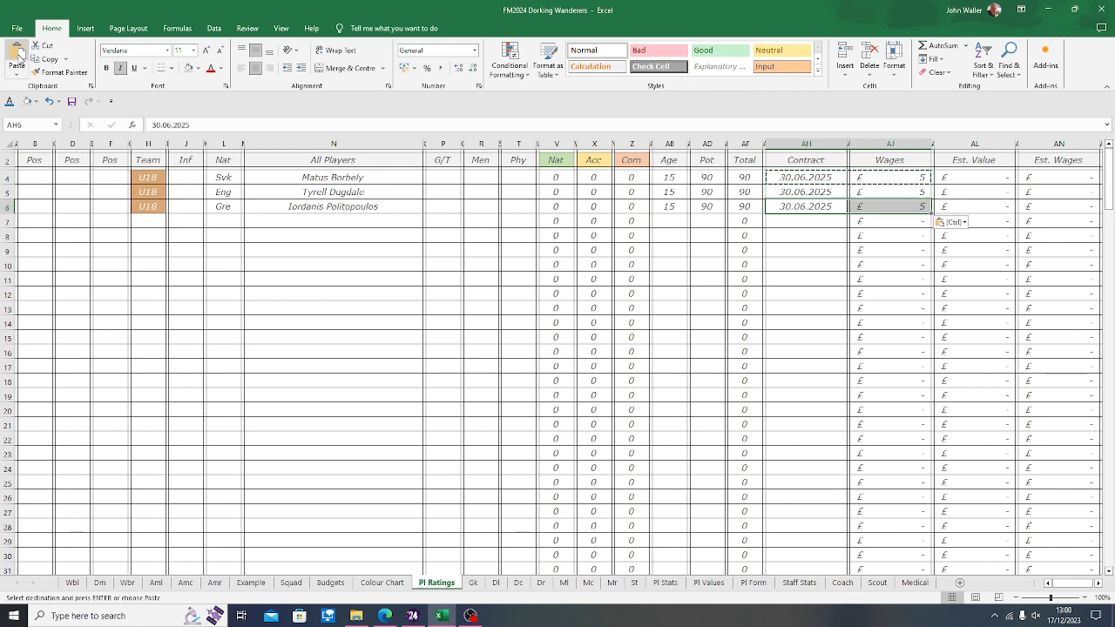
pyautogui.click(35, 159)
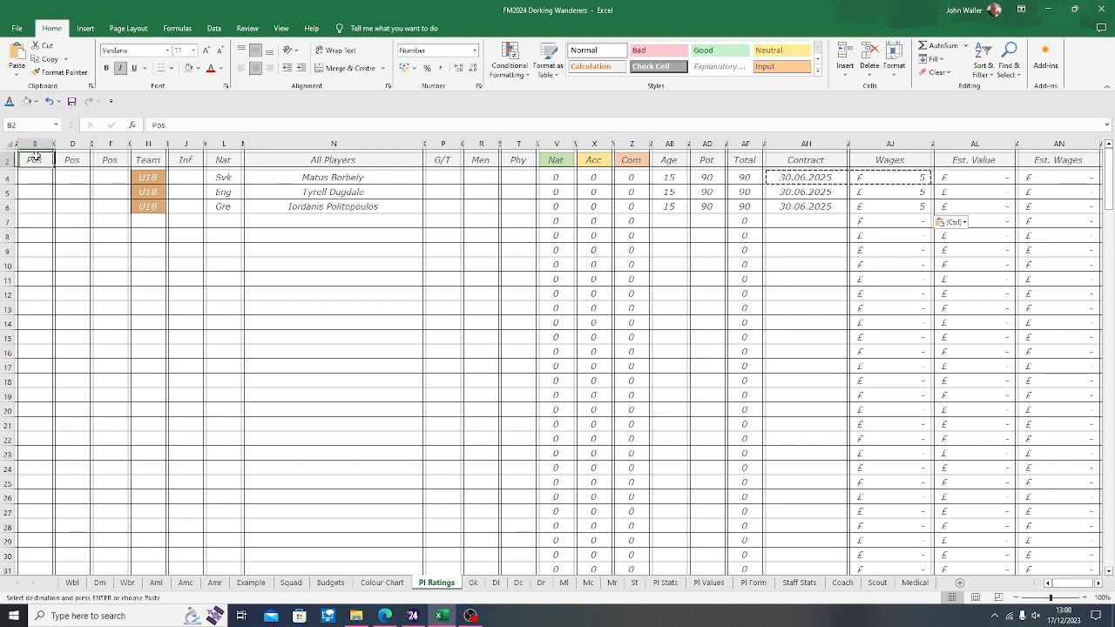
pyautogui.press('Escape')
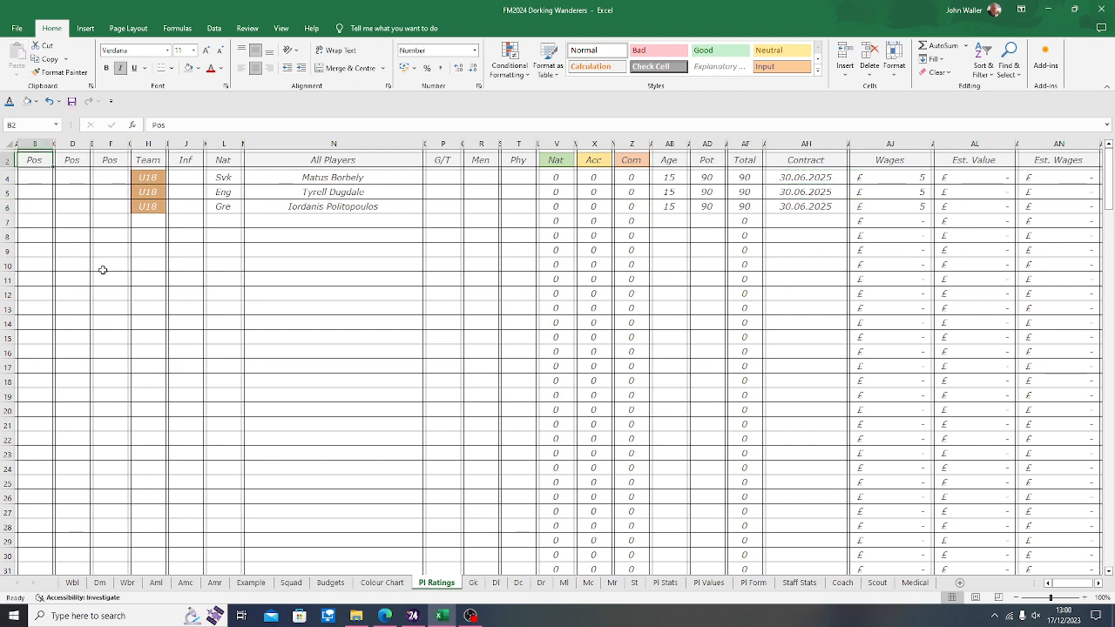
# Step: Check the first player's positions on his Football Manager profile and enter Ml in B4 and Mr in D4 under Pos
pyautogui.click(37, 175)
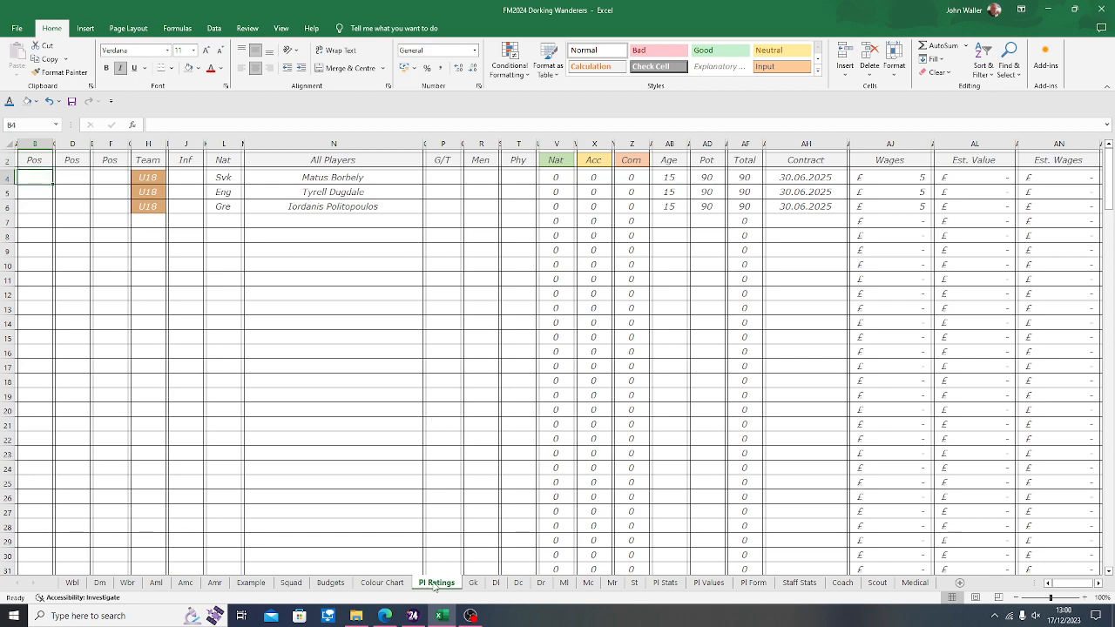
pyautogui.click(413, 615)
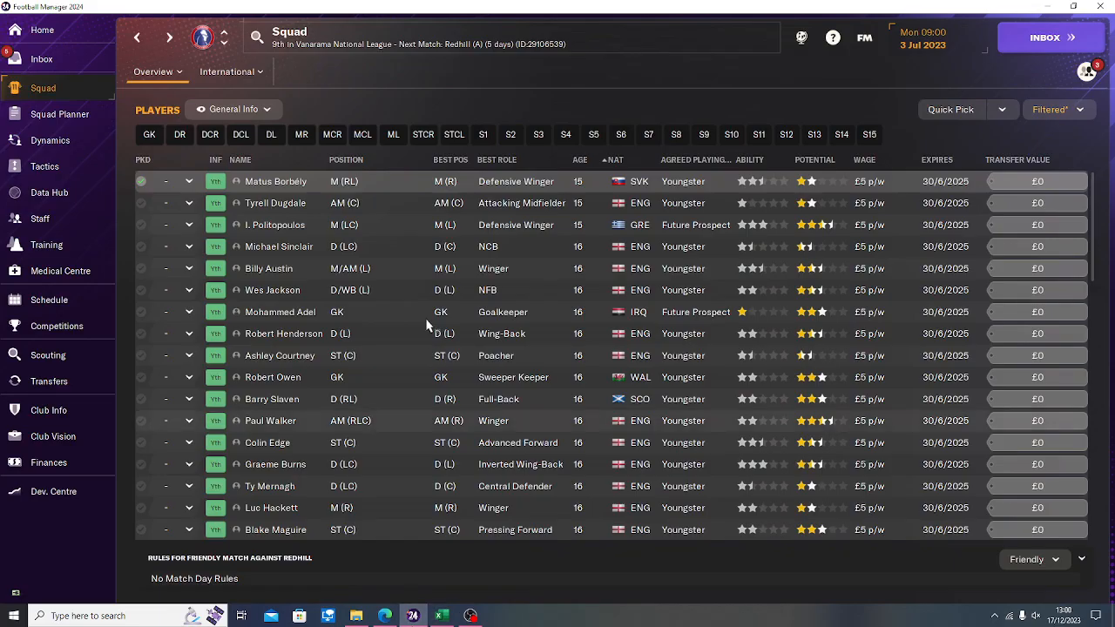
pyautogui.click(287, 182)
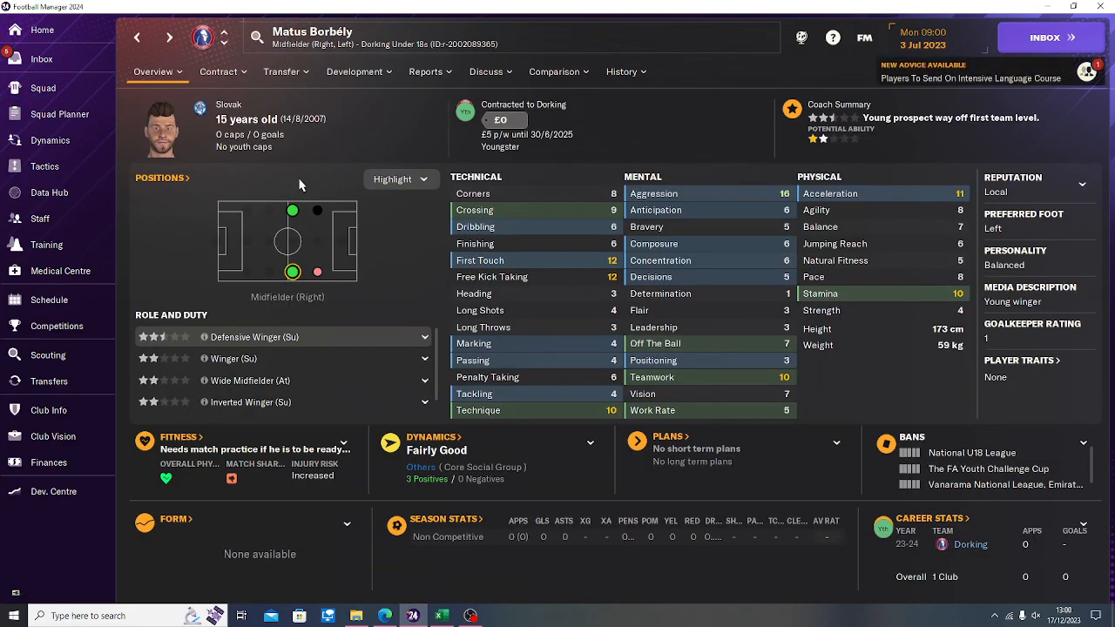
pyautogui.moveTo(312, 210)
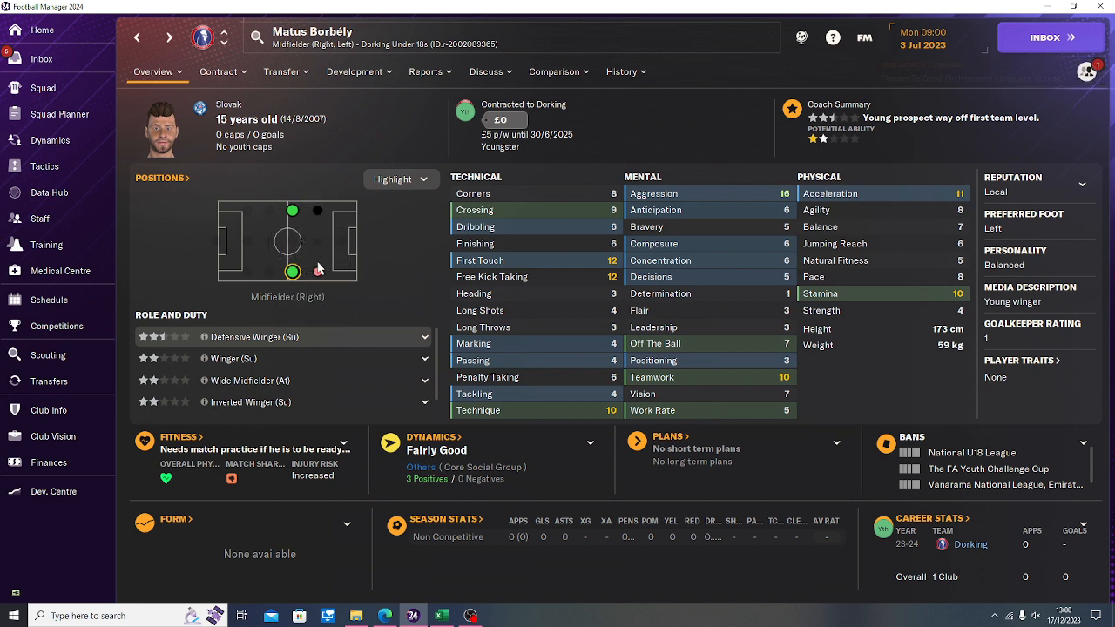
pyautogui.moveTo(318, 277)
pyautogui.click(443, 616)
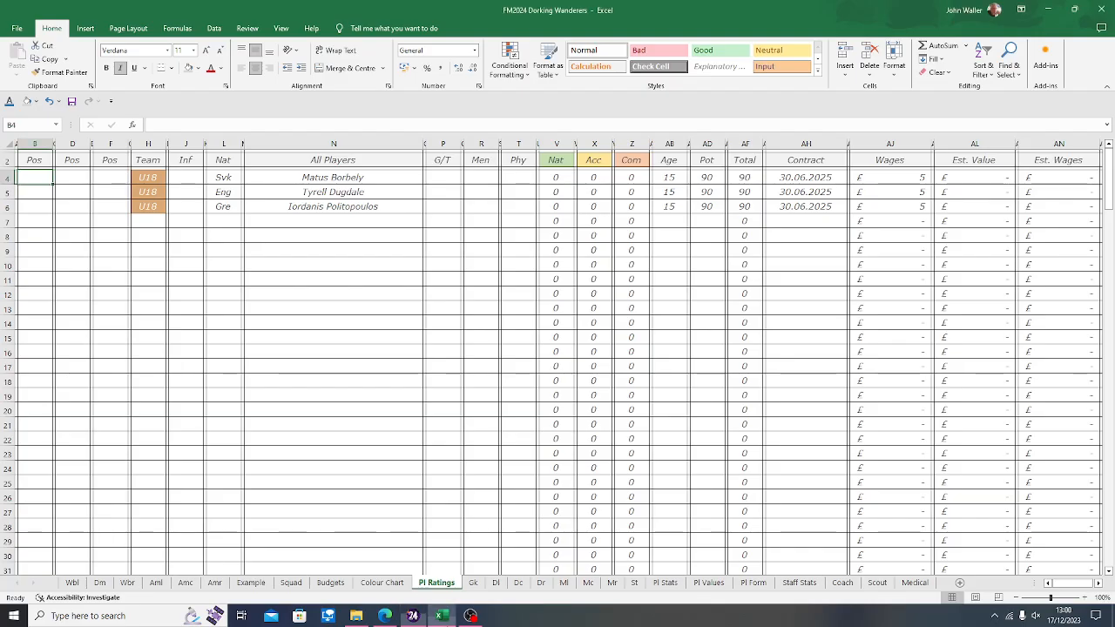
pyautogui.write('Ml')
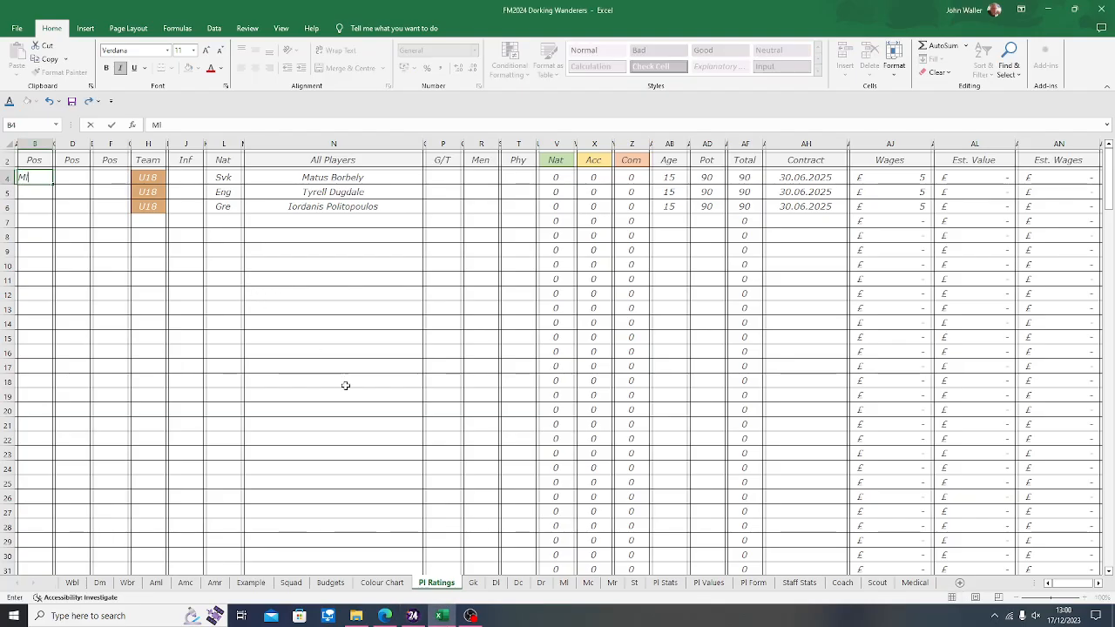
pyautogui.press('Tab')
pyautogui.write('Mr')
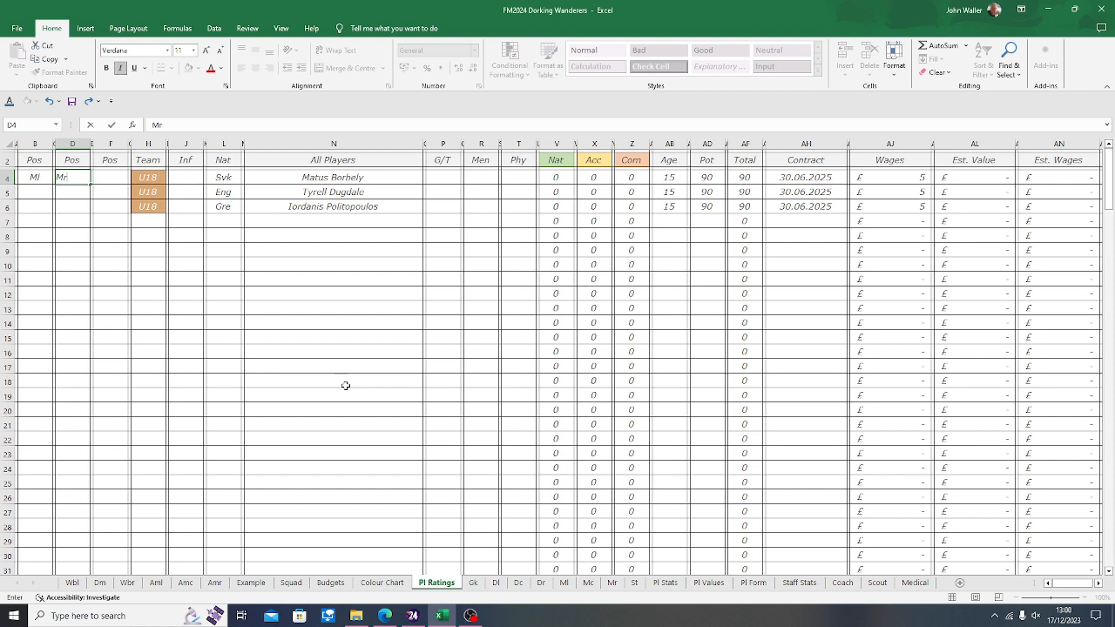
# Step: Fill the first player's position cells B4 and D4 with light green
pyautogui.hotkey('shift', 'Tab')
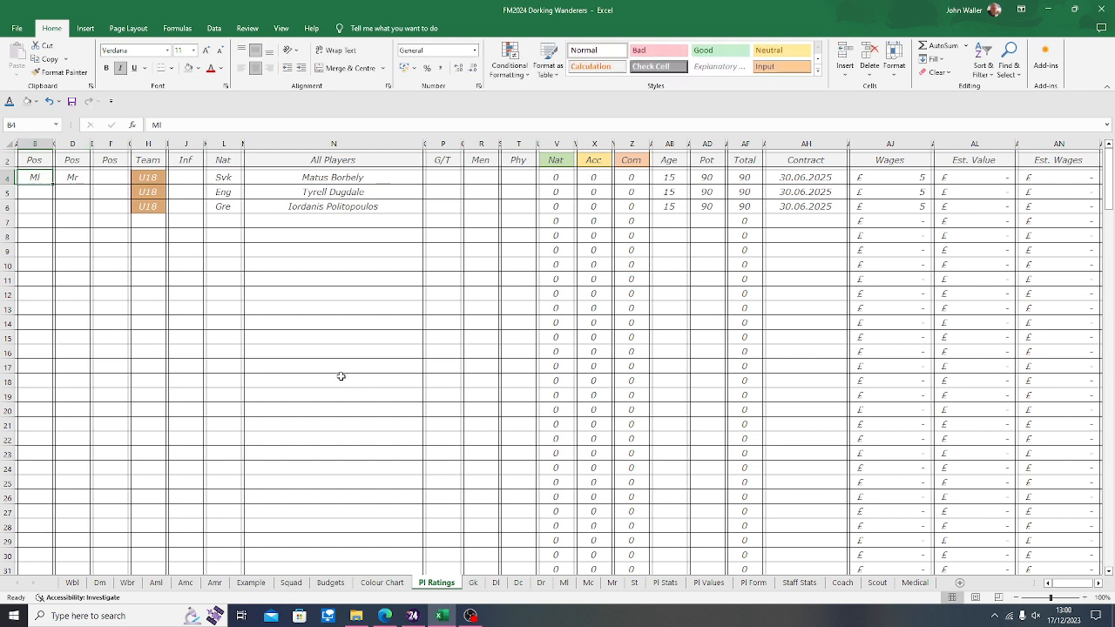
pyautogui.click(198, 68)
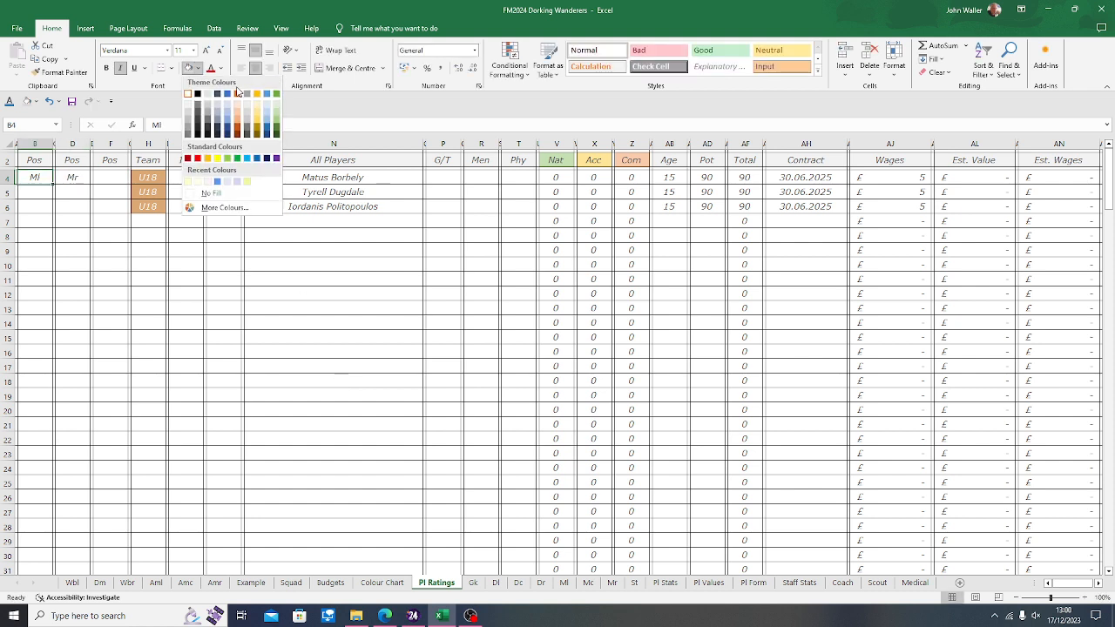
pyautogui.click(269, 108)
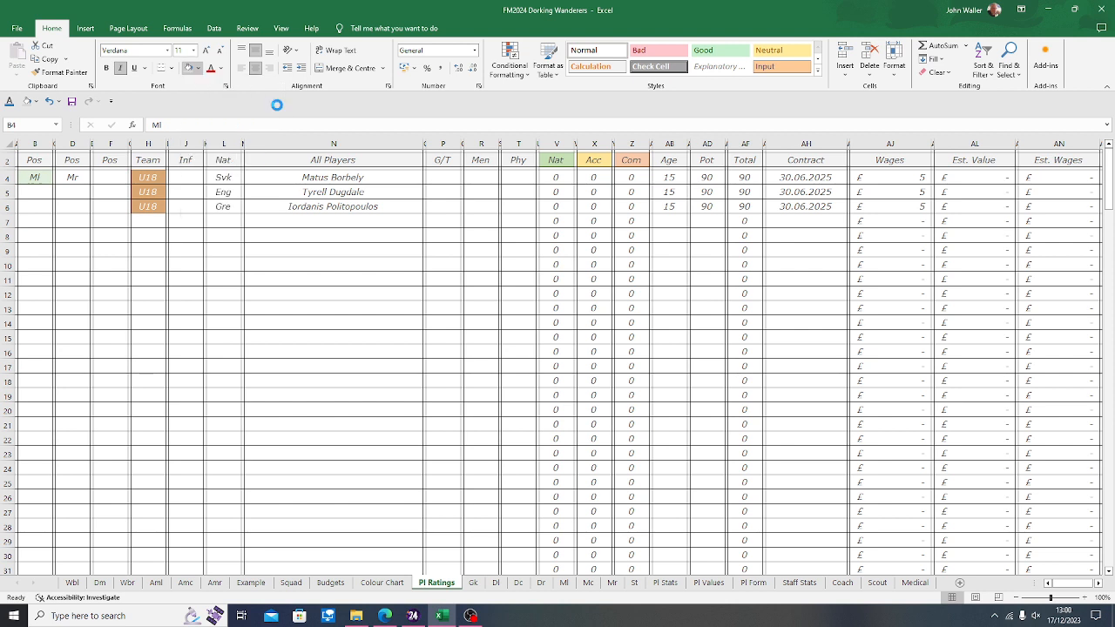
pyautogui.press('Tab')
pyautogui.click(189, 68)
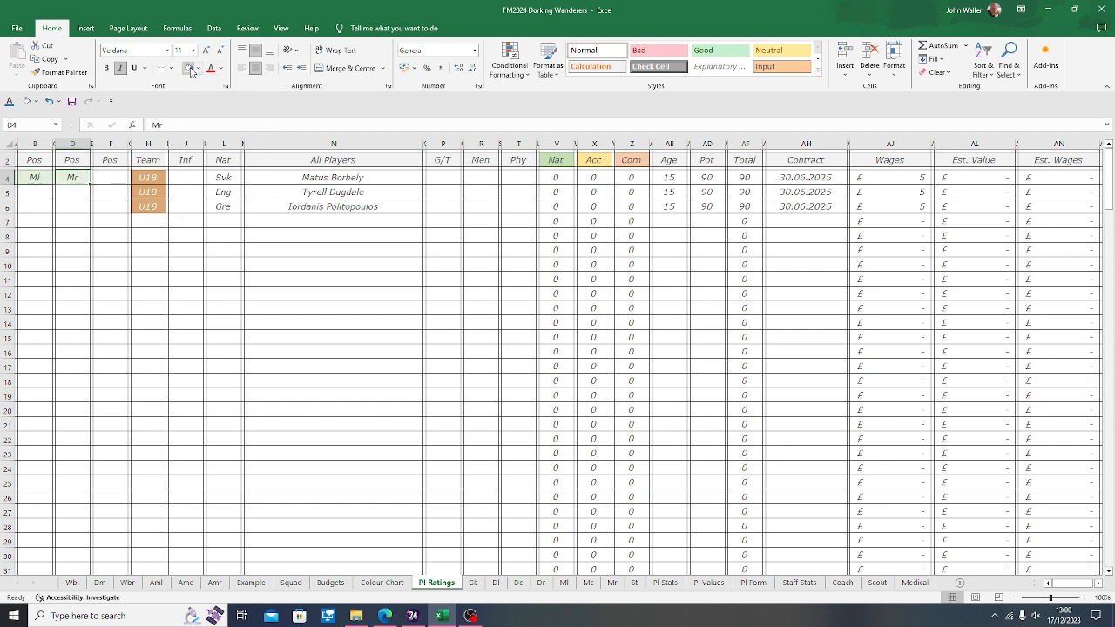
# Step: Apply the same light green fill to the first player's Nat rating cell, V4
pyautogui.press('Tab')
pyautogui.press('Tab')
pyautogui.press('Tab')
pyautogui.press('Tab')
pyautogui.press('Tab')
pyautogui.press('Tab')
pyautogui.press('Tab')
pyautogui.press('Tab')
pyautogui.press('Tab')
pyautogui.press('Tab')
pyautogui.press('Tab')
pyautogui.press('Tab')
pyautogui.press('Tab')
pyautogui.press('Tab')
pyautogui.press('Tab')
pyautogui.press('Tab')
pyautogui.press('Tab')
pyautogui.press('Tab')
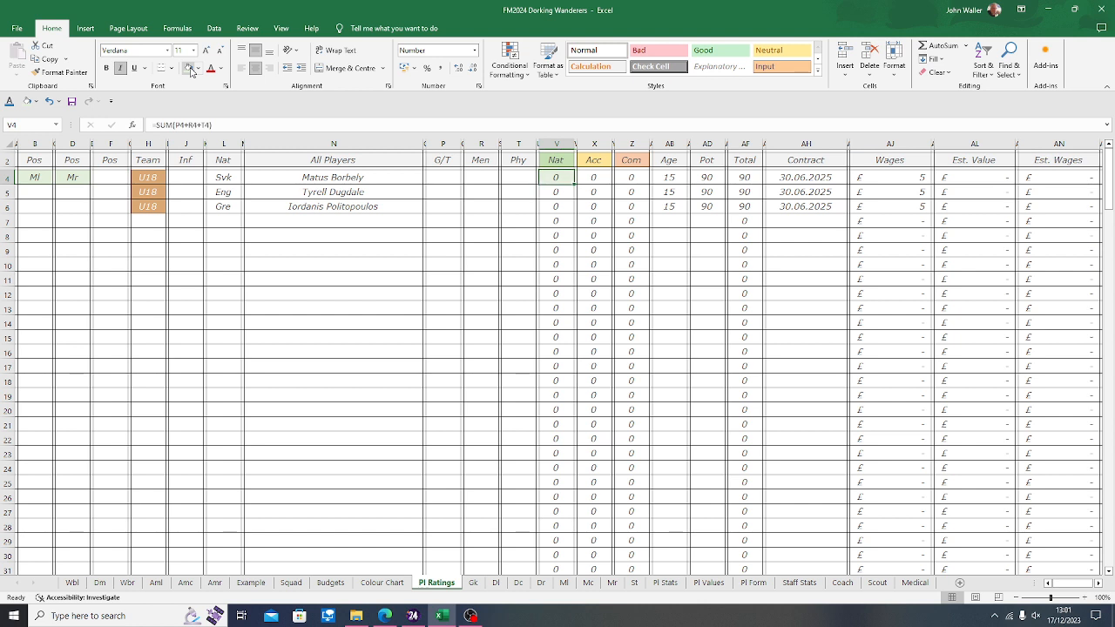
# Step: Add up the first player's technical attributes on his Football Manager profile and enter 91 in P4 under G/T
pyautogui.hotkey('shift', 'Tab')
pyautogui.hotkey('shift', 'Tab')
pyautogui.hotkey('shift', 'Tab')
pyautogui.hotkey('shift', 'Tab')
pyautogui.hotkey('shift', 'Tab')
pyautogui.hotkey('shift', 'Tab')
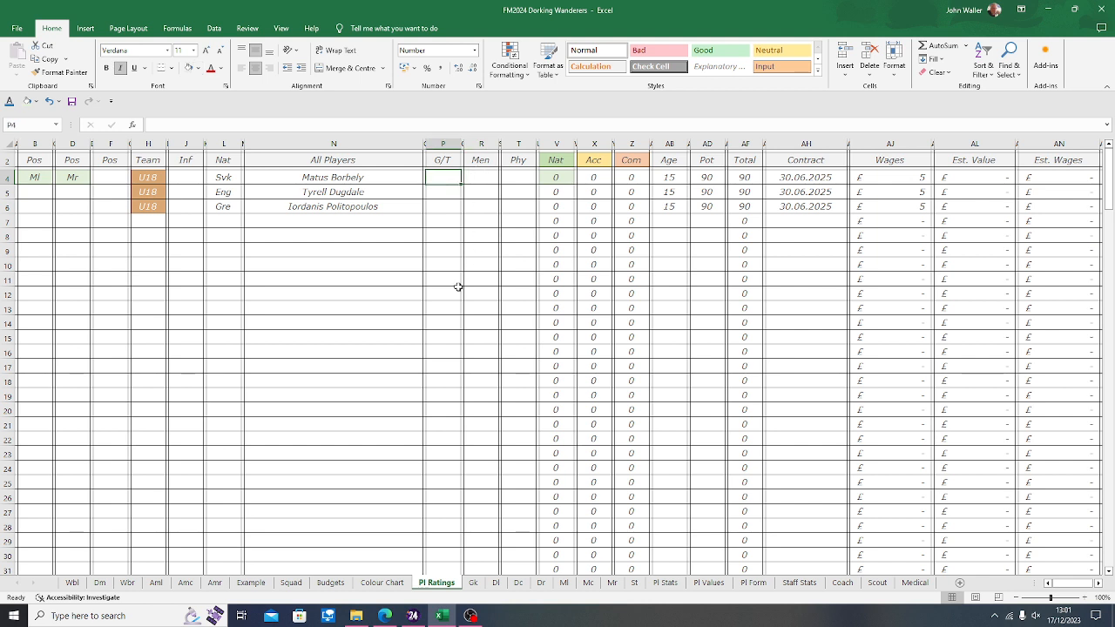
pyautogui.click(444, 616)
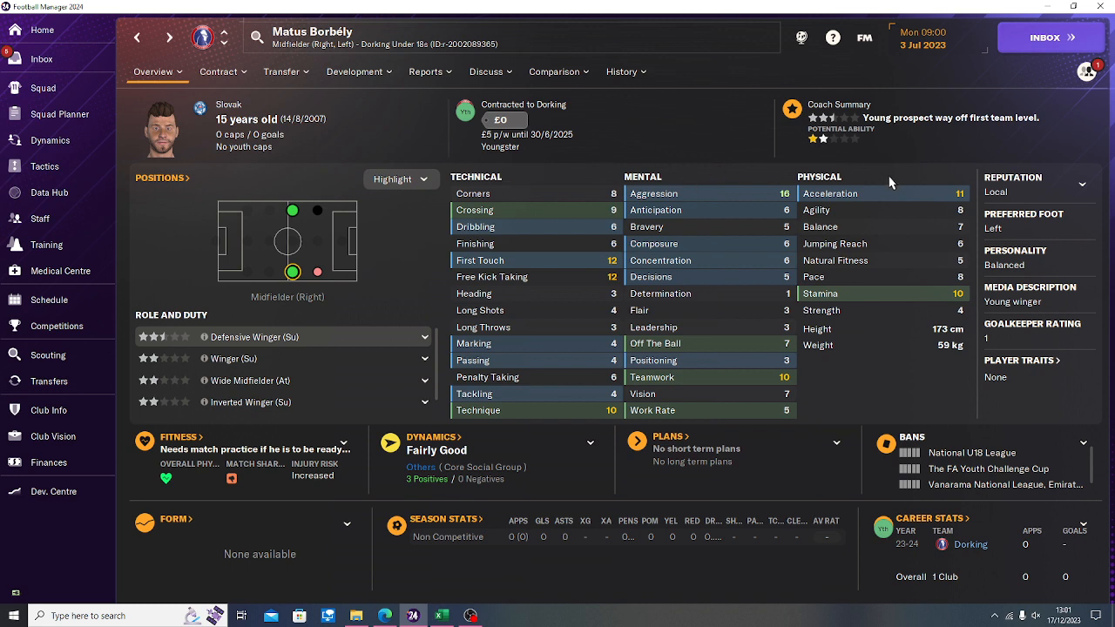
pyautogui.click(443, 616)
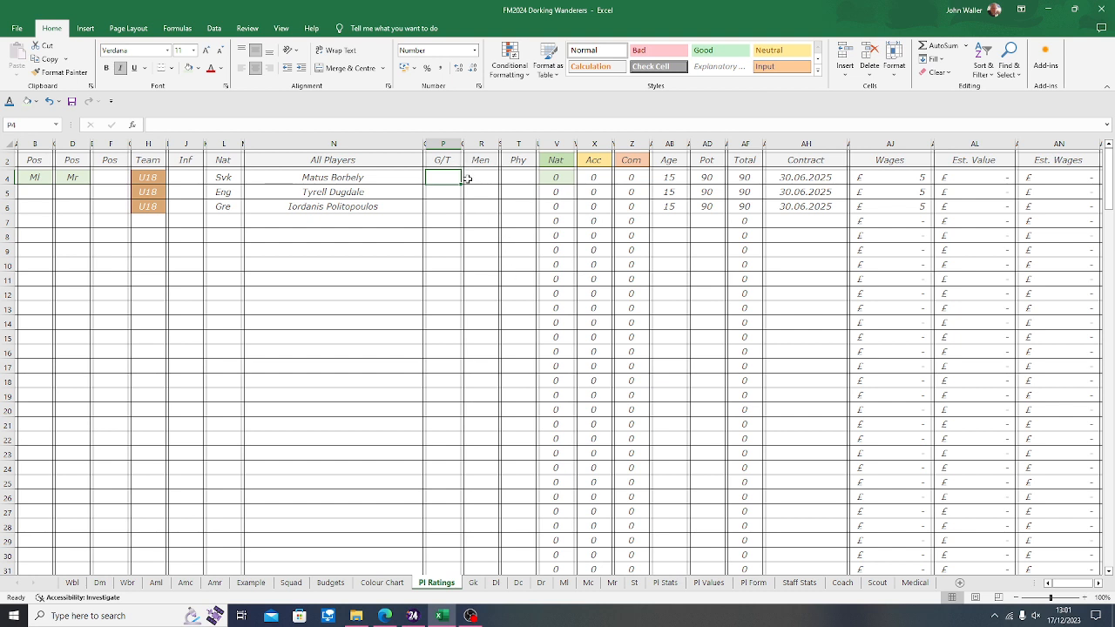
pyautogui.click(414, 617)
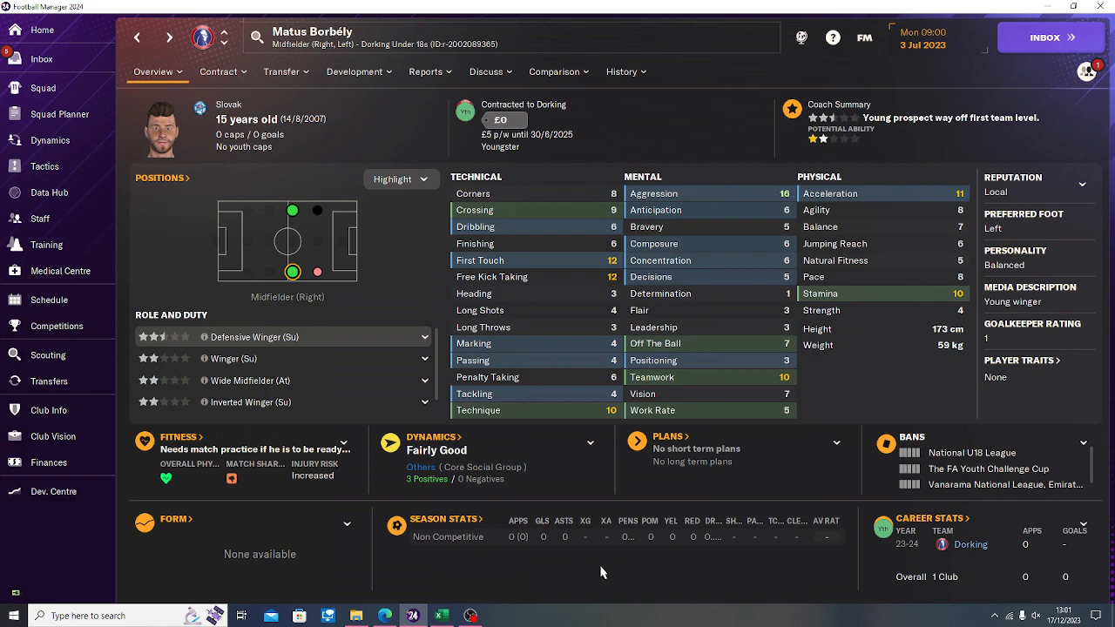
pyautogui.click(442, 616)
pyautogui.write('91')
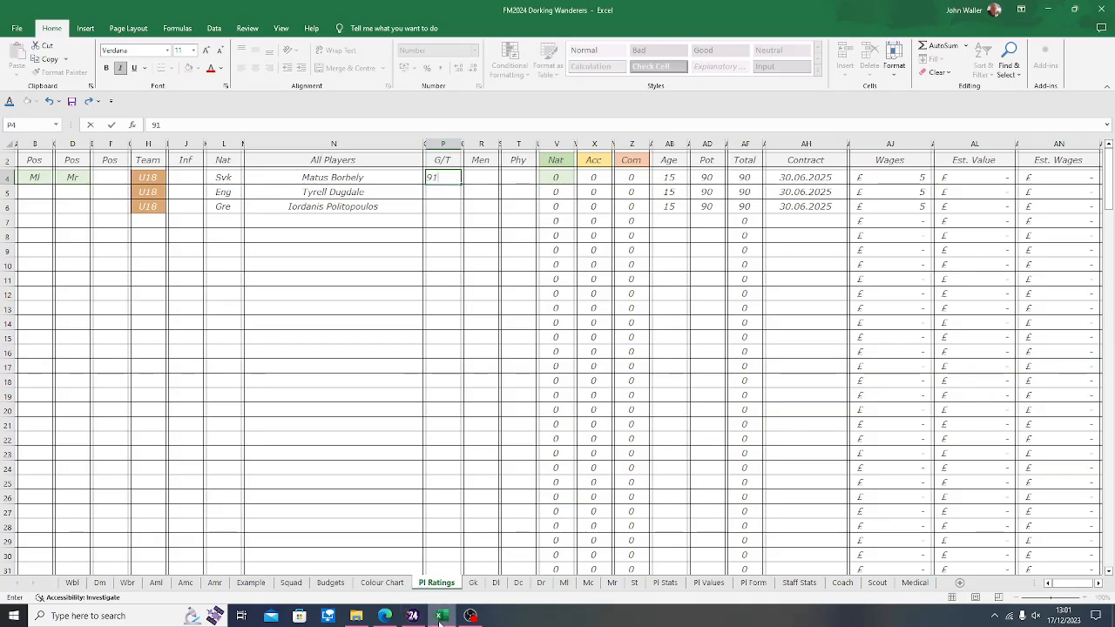
pyautogui.press('Tab')
# Step: Add up the first player's mental attributes on his Football Manager profile and enter 83 in R4 under Men
pyautogui.hotkey('alt', 'Tab')
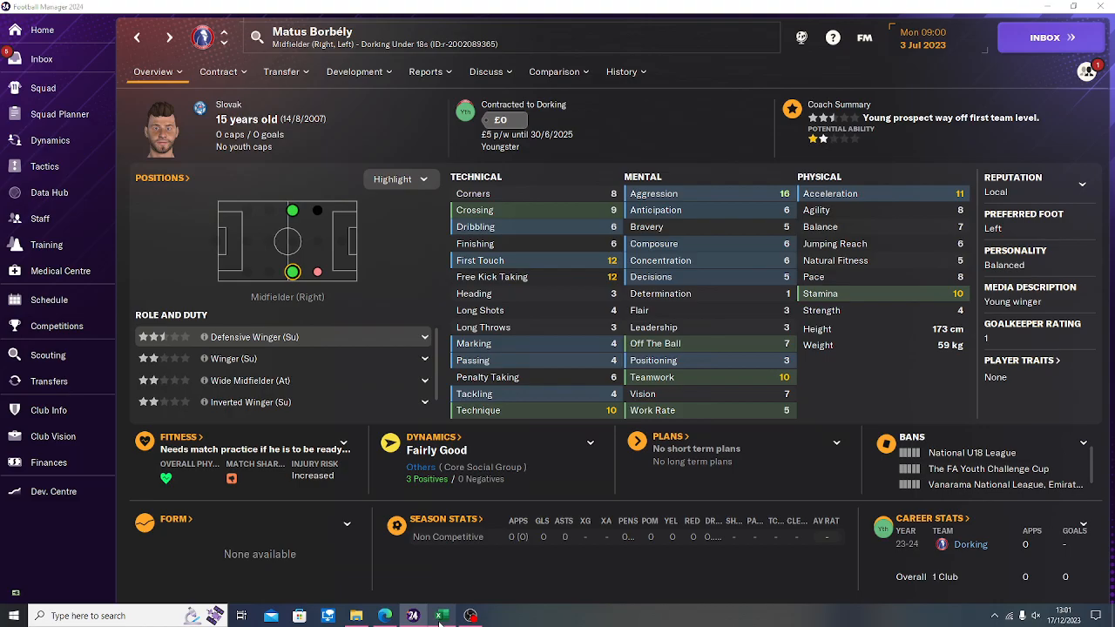
pyautogui.click(440, 616)
pyautogui.write('83')
pyautogui.press('Tab')
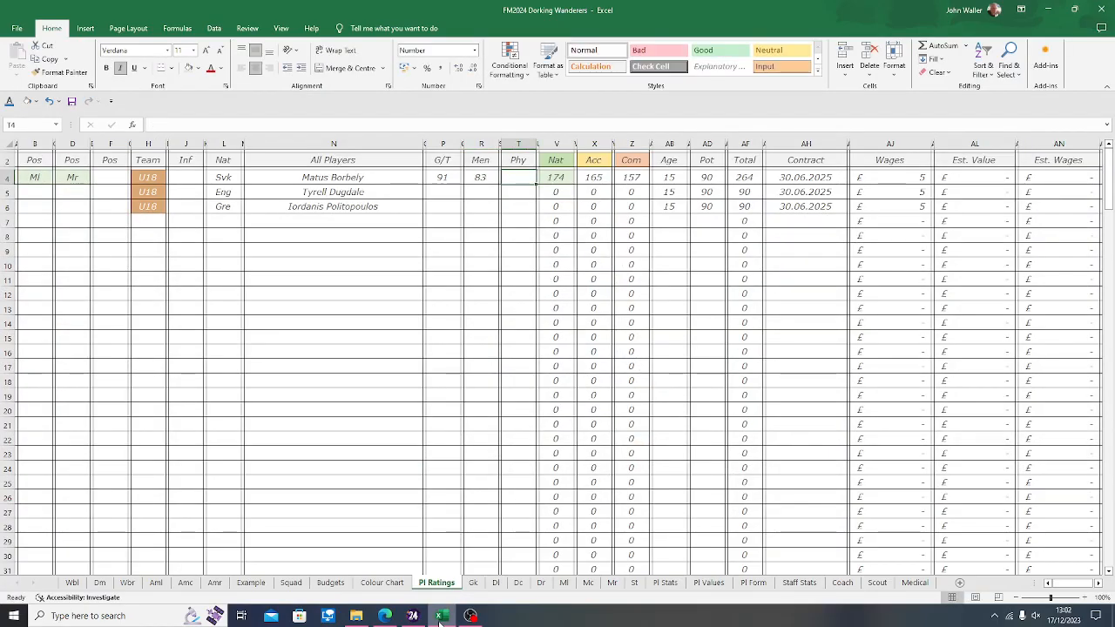
# Step: Add up the first player's physical attributes on his Football Manager profile and enter 59 in T4 under Phy
pyautogui.click(440, 615)
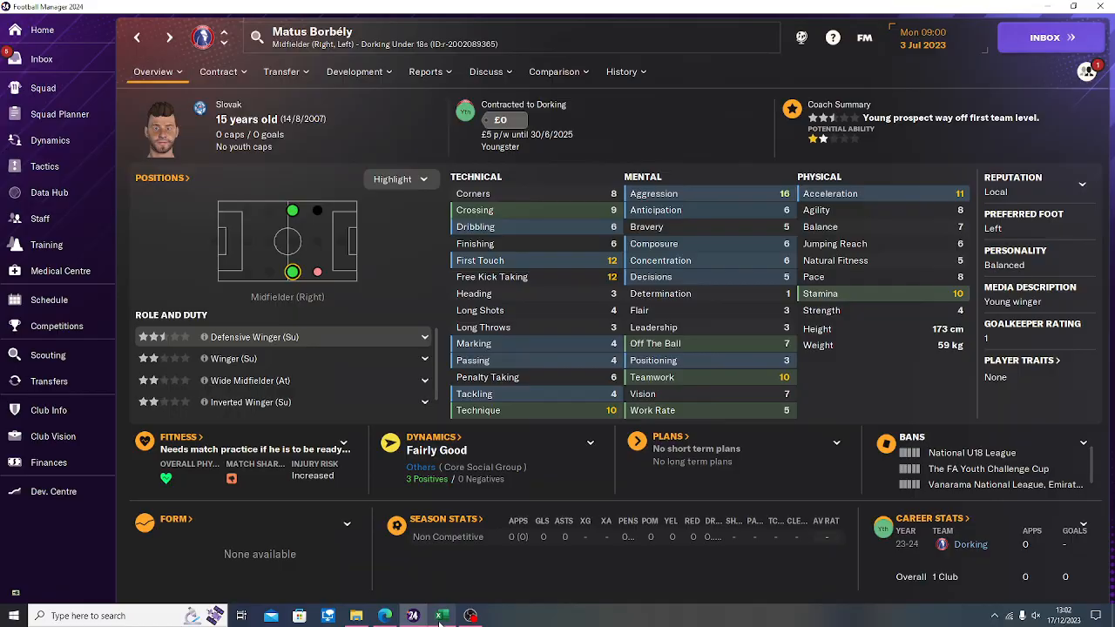
pyautogui.click(440, 616)
pyautogui.write('59')
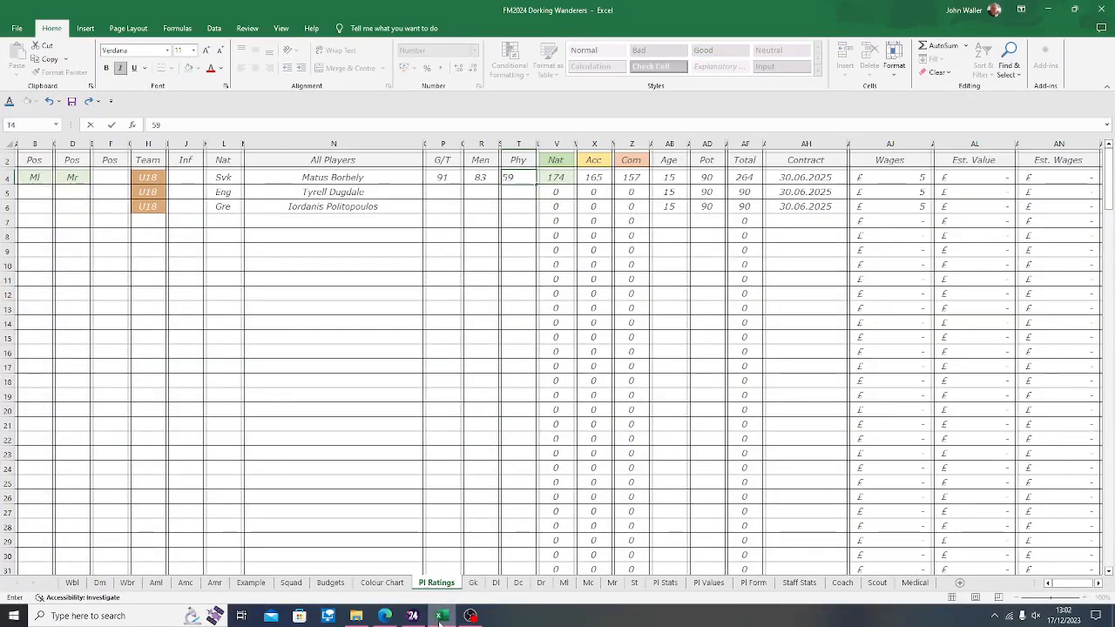
pyautogui.press('Tab')
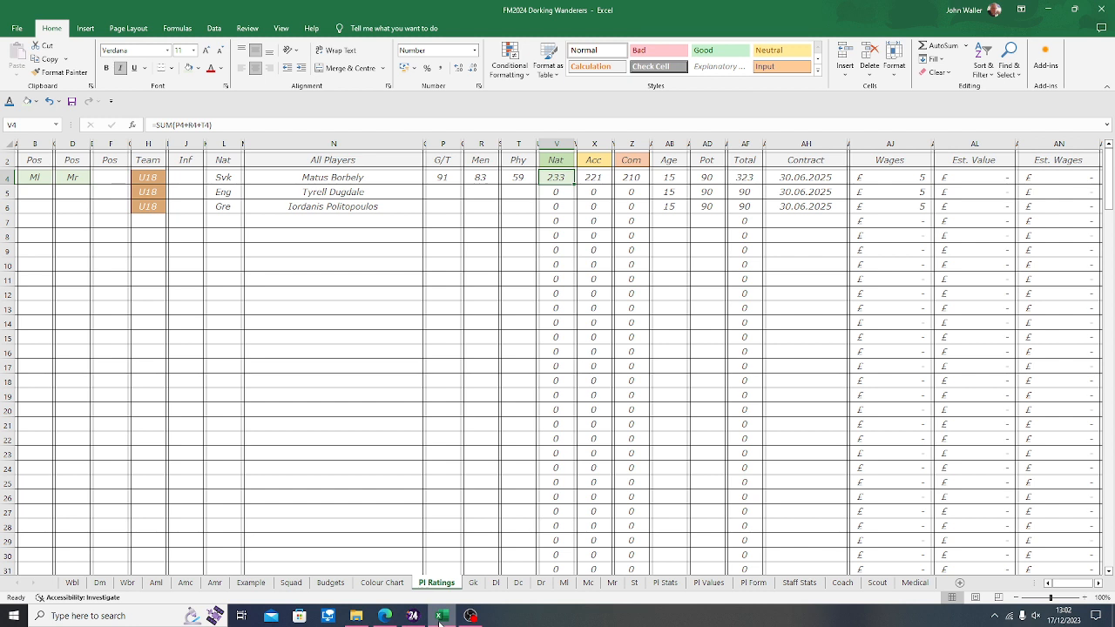
# Step: Review the first player's calculated ratings, Age, Pot and Total cells across row 4
pyautogui.press('Right')
pyautogui.press('Right')
pyautogui.press('Right')
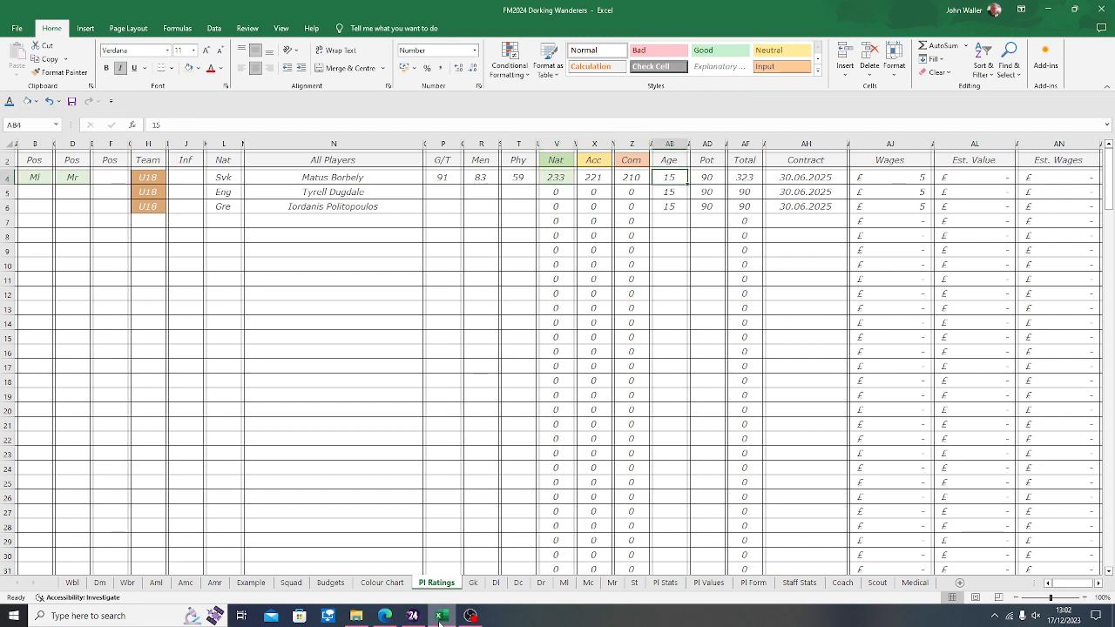
pyautogui.press('Right')
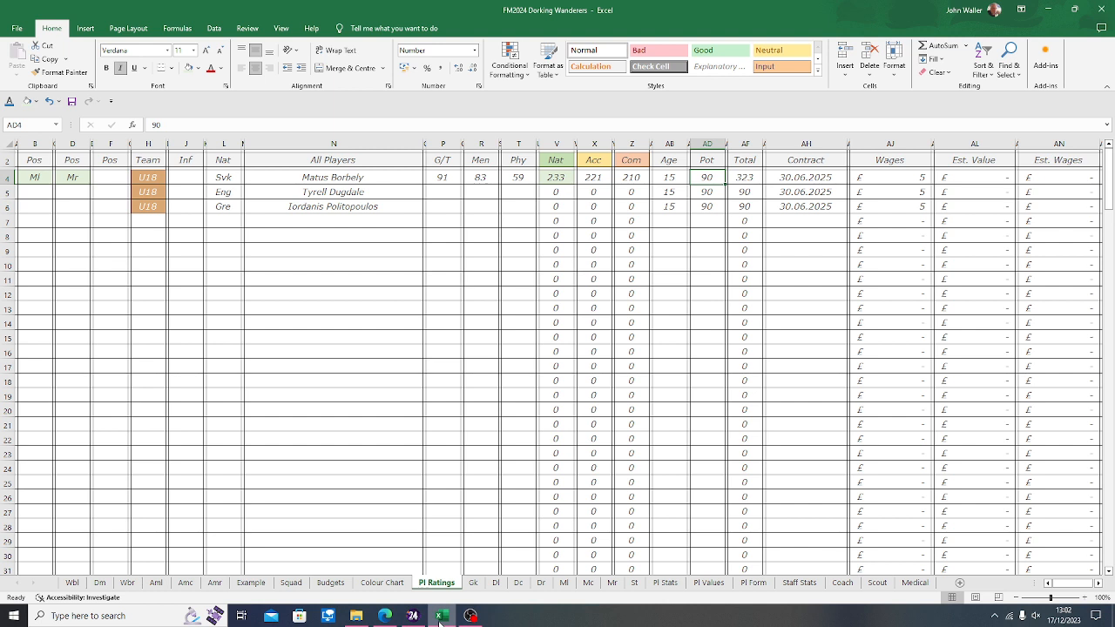
pyautogui.press('Right')
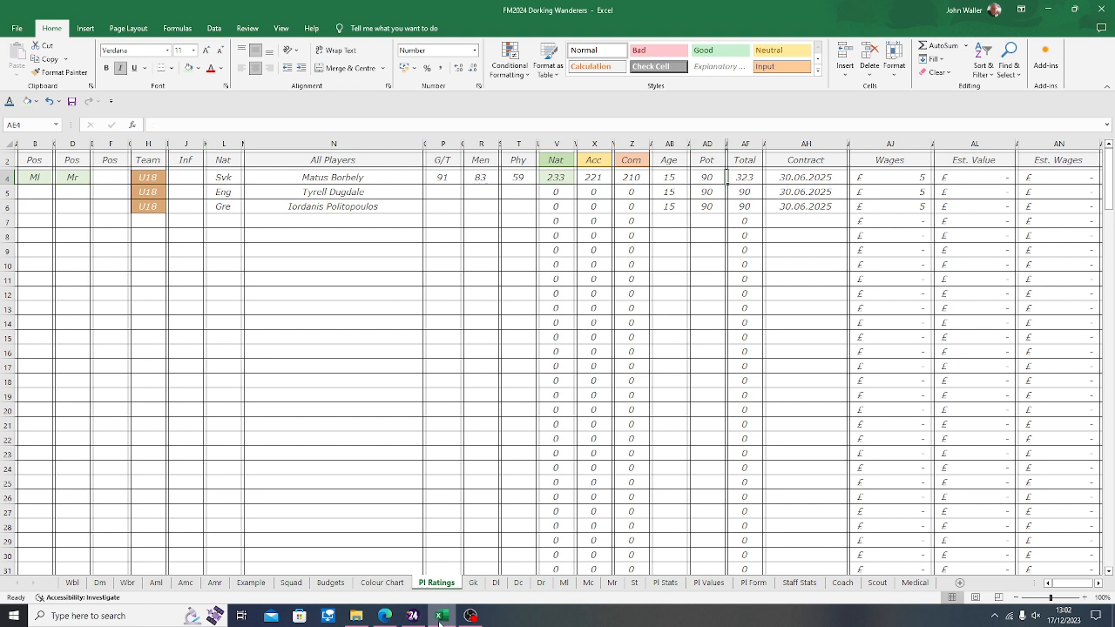
pyautogui.press('Right')
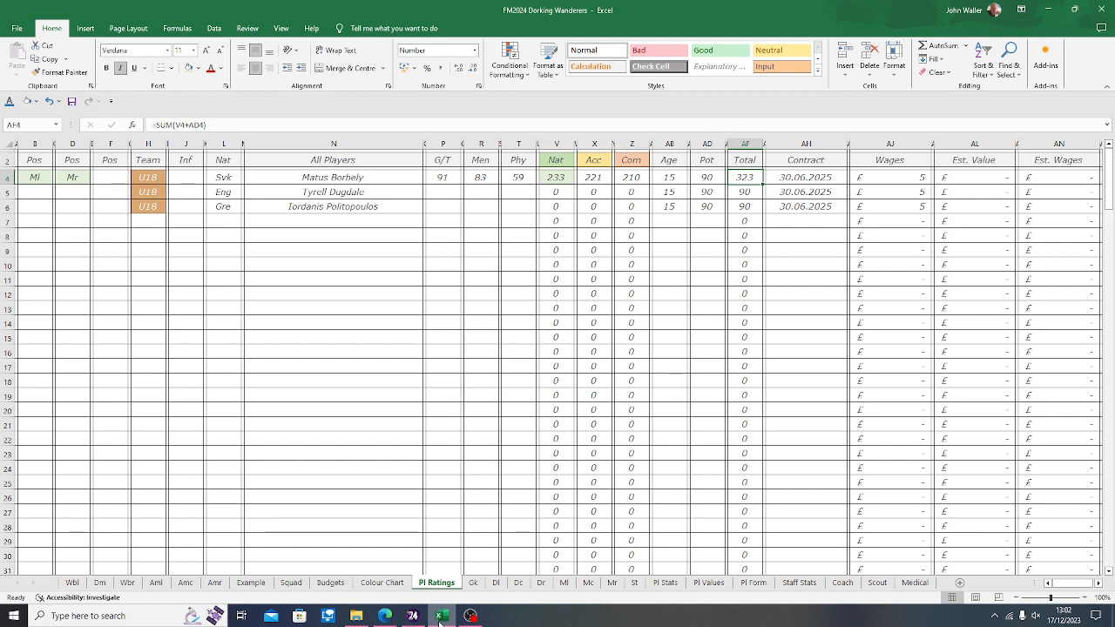
# Step: Go to the second player's first Pos cell, B5, and open his Football Manager profile from the squad list
pyautogui.press('Down')
pyautogui.press('Left')
pyautogui.press('Left')
pyautogui.press('Left')
pyautogui.press('Left')
pyautogui.press('Left')
pyautogui.press('Left')
pyautogui.press('Left')
pyautogui.press('Left')
pyautogui.press('Left')
pyautogui.press('Left')
pyautogui.press('Left')
pyautogui.press('Left')
pyautogui.press('Left')
pyautogui.press('Left')
pyautogui.press('Left')
pyautogui.press('Left')
pyautogui.press('Left')
pyautogui.press('Left')
pyautogui.press('Left')
pyautogui.press('Left')
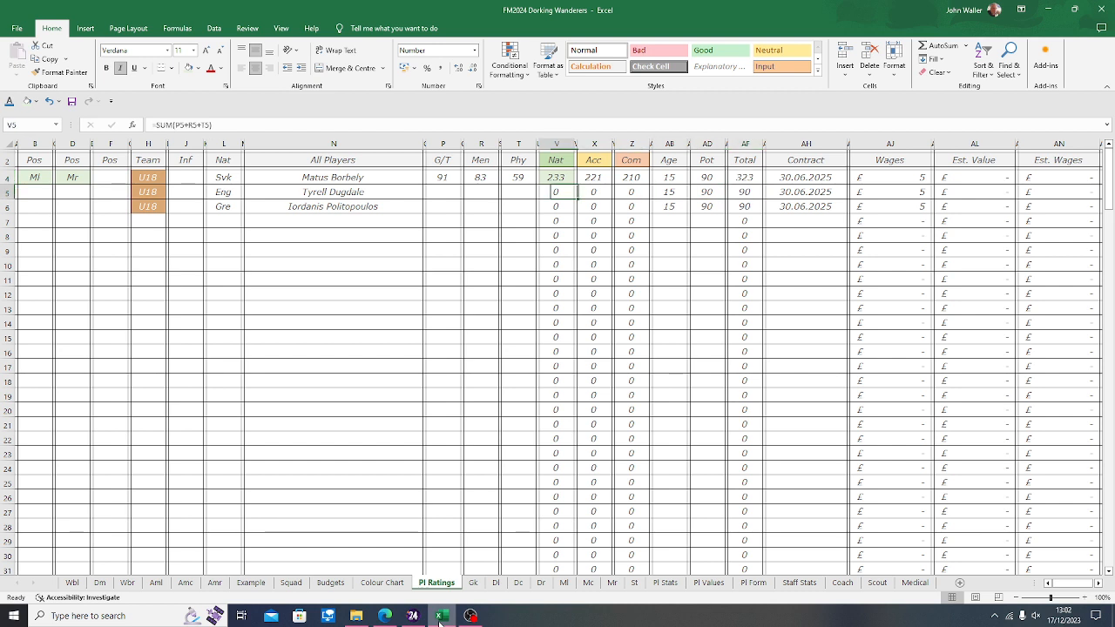
pyautogui.press('Left')
pyautogui.press('Left')
pyautogui.press('Left')
pyautogui.press('Left')
pyautogui.press('Left')
pyautogui.press('Left')
pyautogui.press('Left')
pyautogui.press('Left')
pyautogui.press('Left')
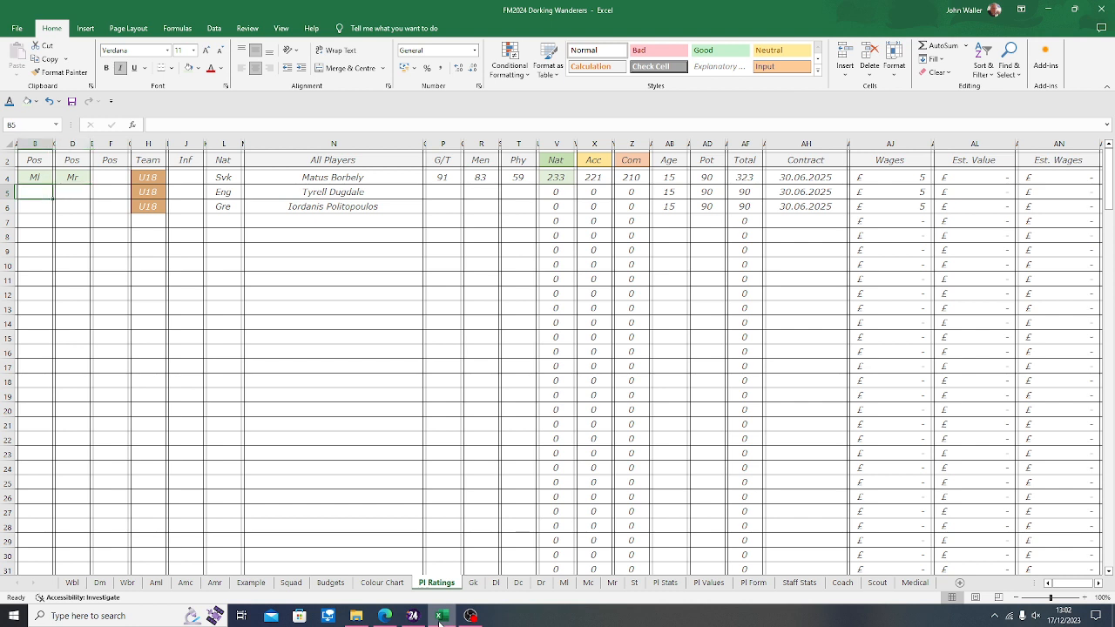
pyautogui.click(440, 620)
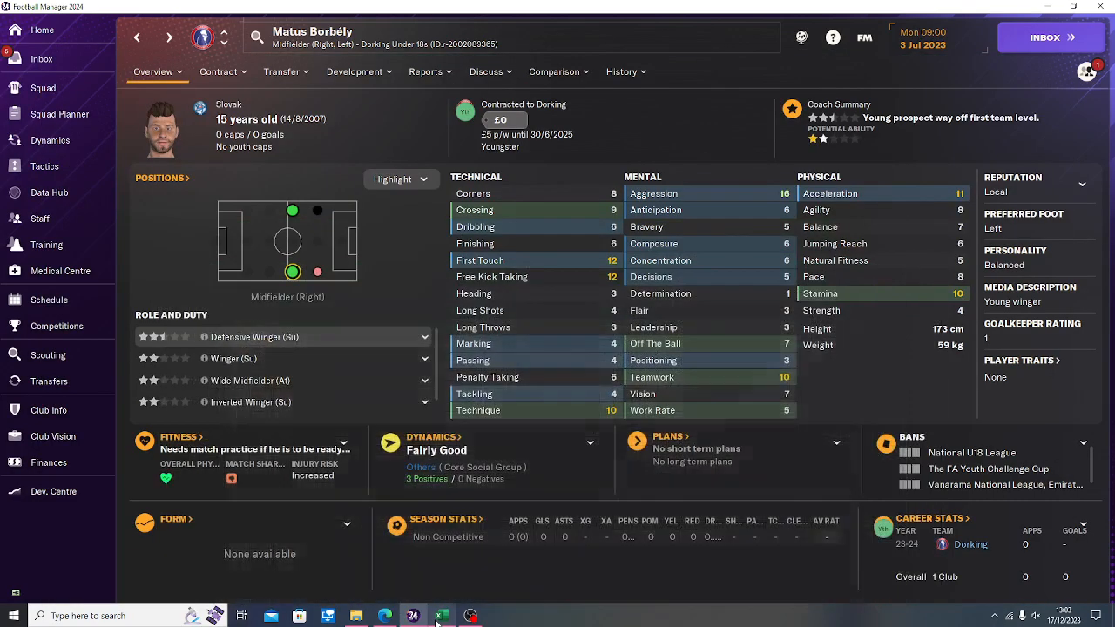
pyautogui.click(138, 39)
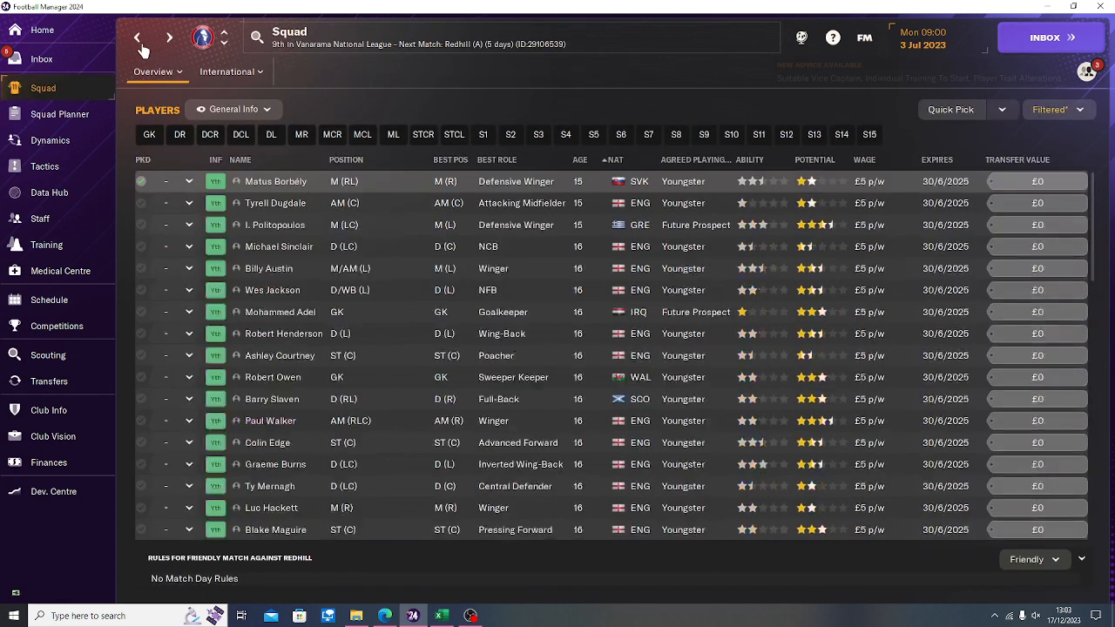
pyautogui.click(393, 205)
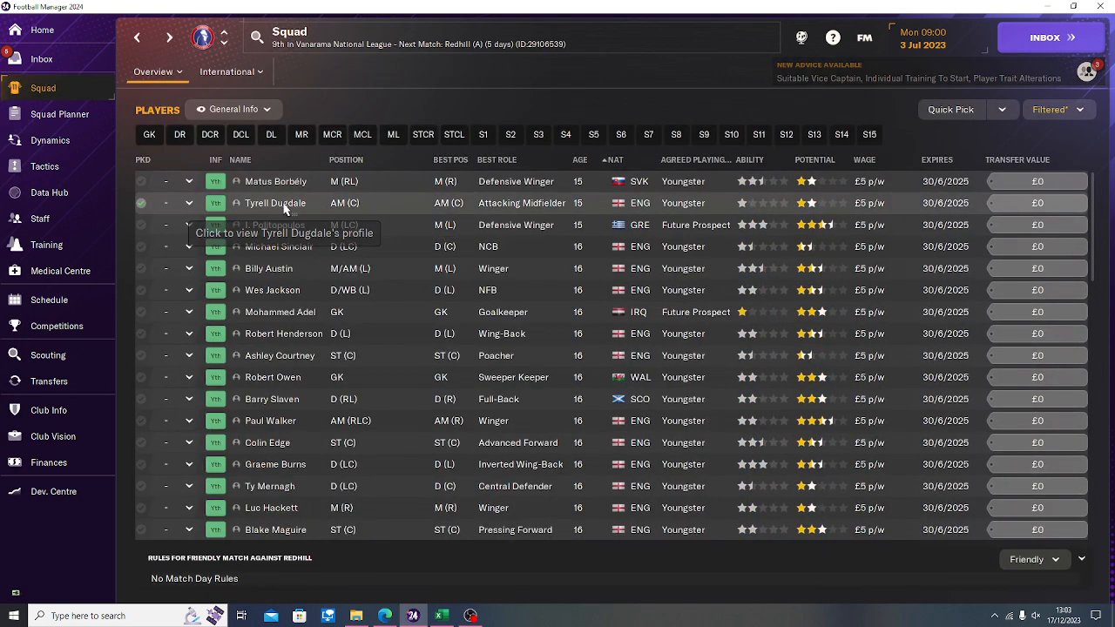
pyautogui.click(285, 205)
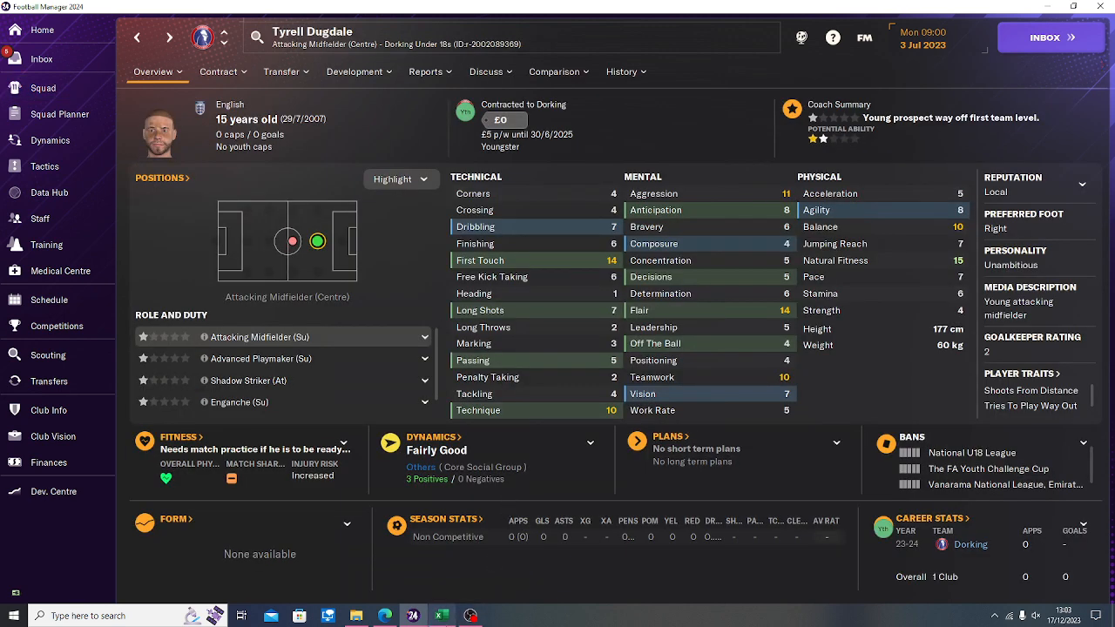
# Step: Check the second player's position map on his Football Manager profile and return to the Excel ratings sheet
pyautogui.click(441, 616)
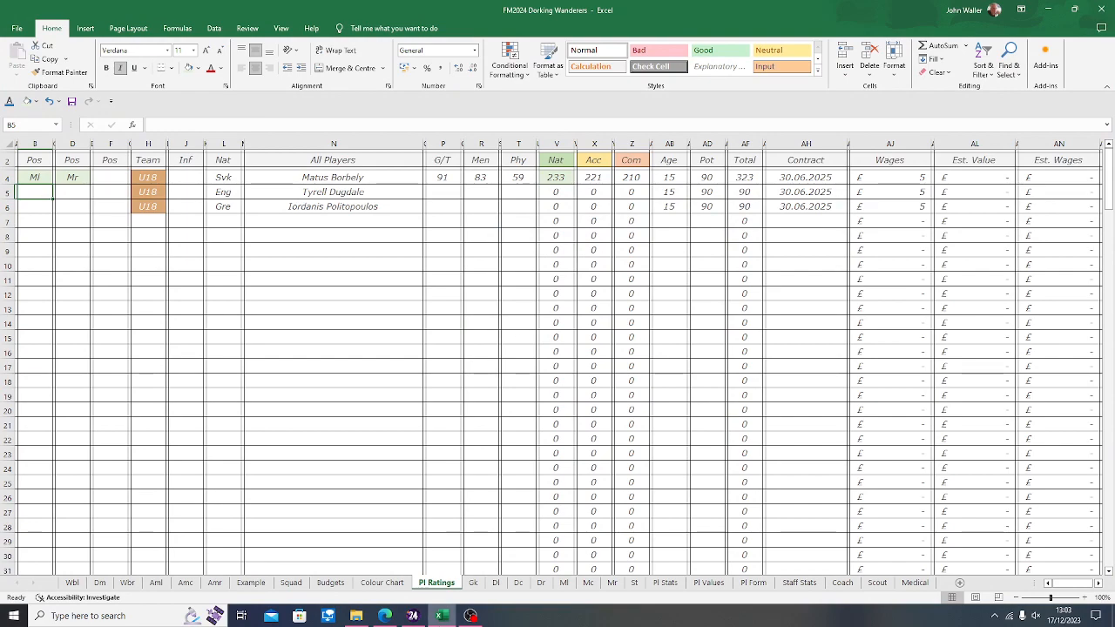
pyautogui.click(413, 616)
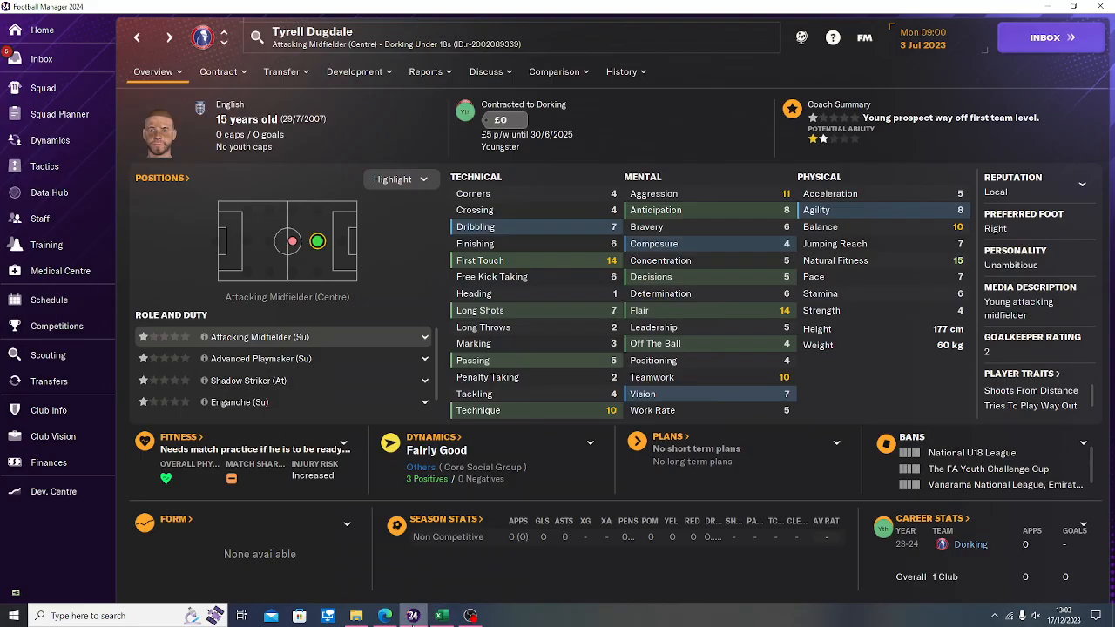
pyautogui.click(413, 616)
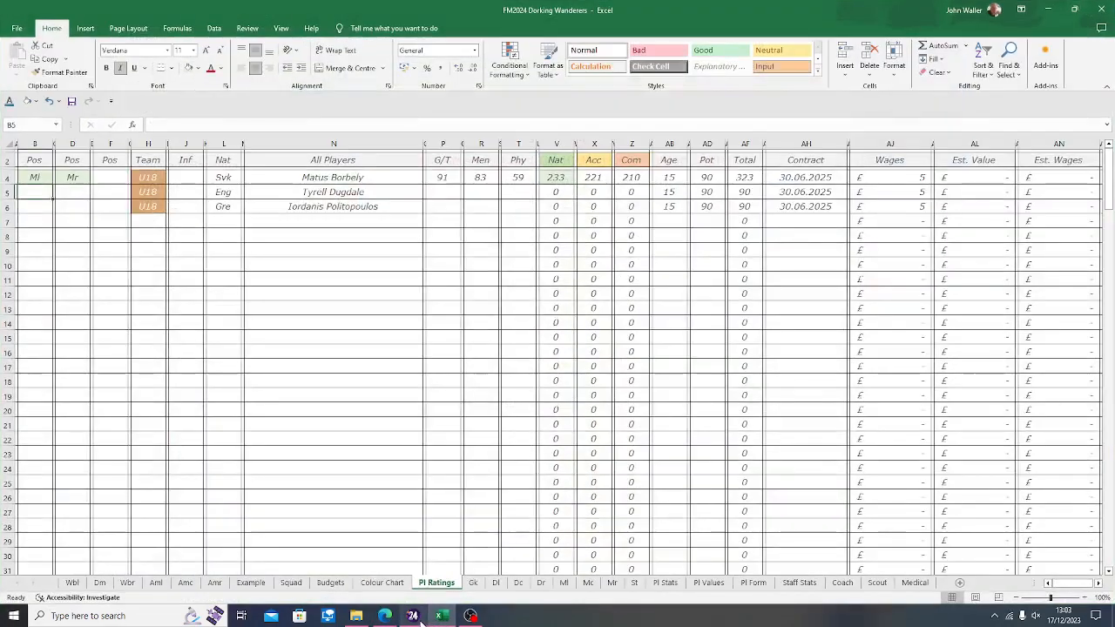
pyautogui.click(415, 616)
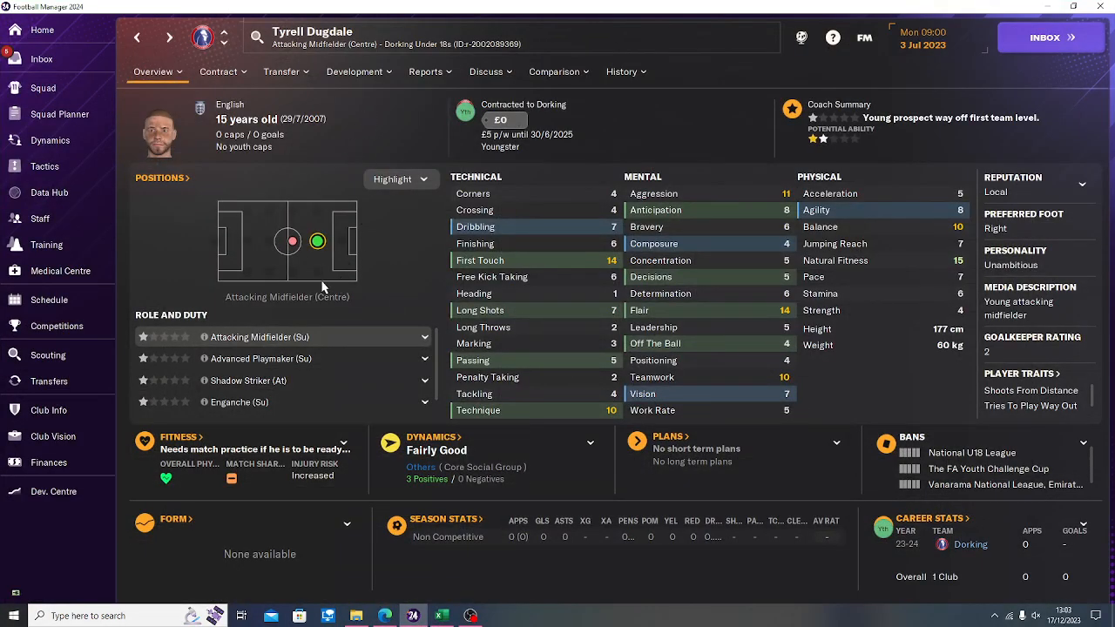
pyautogui.moveTo(318, 249)
pyautogui.click(442, 615)
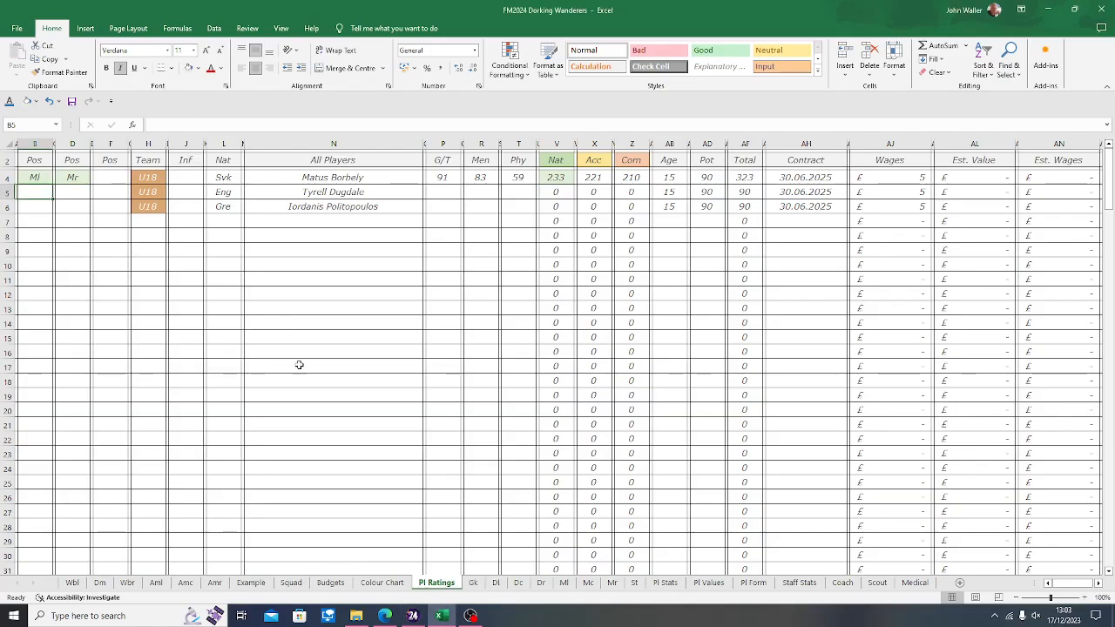
# Step: Enter Mc in B5 and fill both B5 and the player's Com rating in Z5 with light orange
pyautogui.write('Mc')
pyautogui.hotkey('ctrl', 'Return')
pyautogui.click(199, 68)
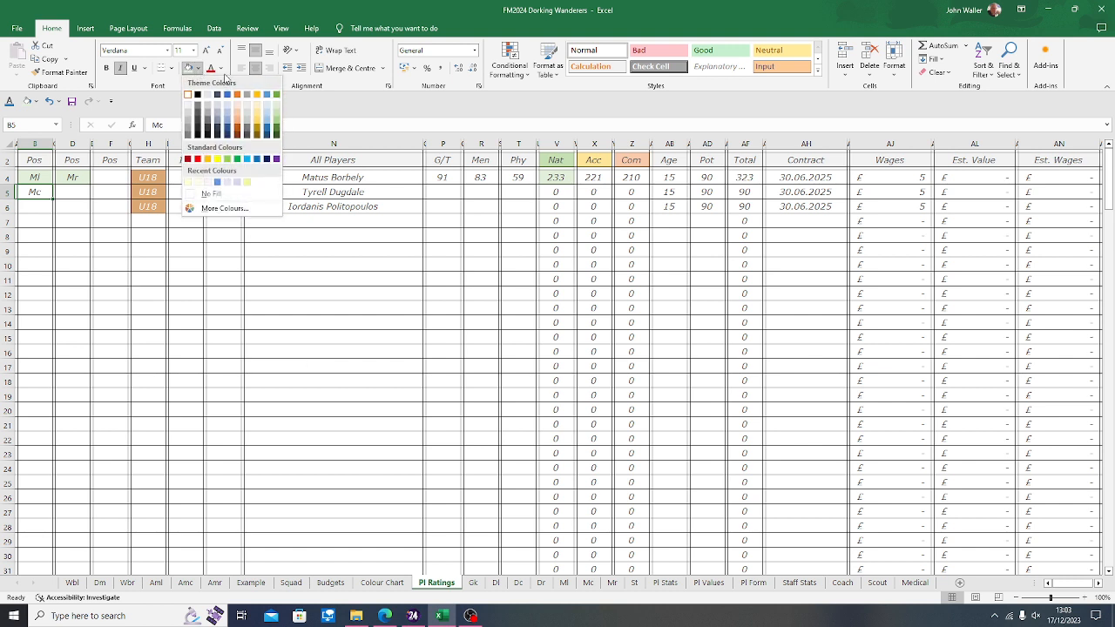
pyautogui.click(241, 109)
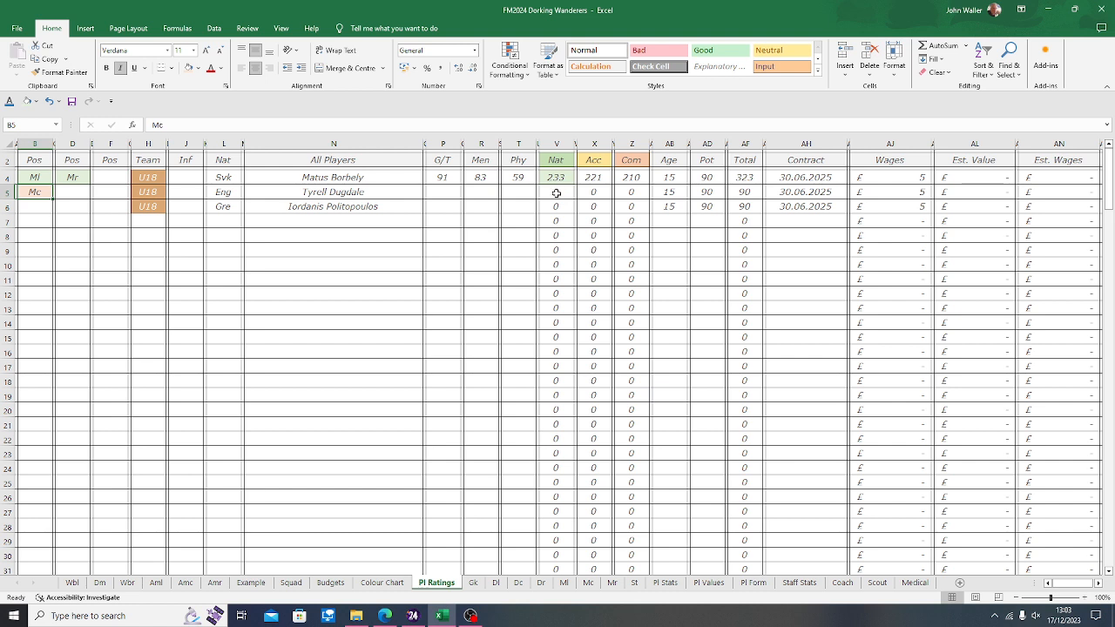
pyautogui.click(631, 191)
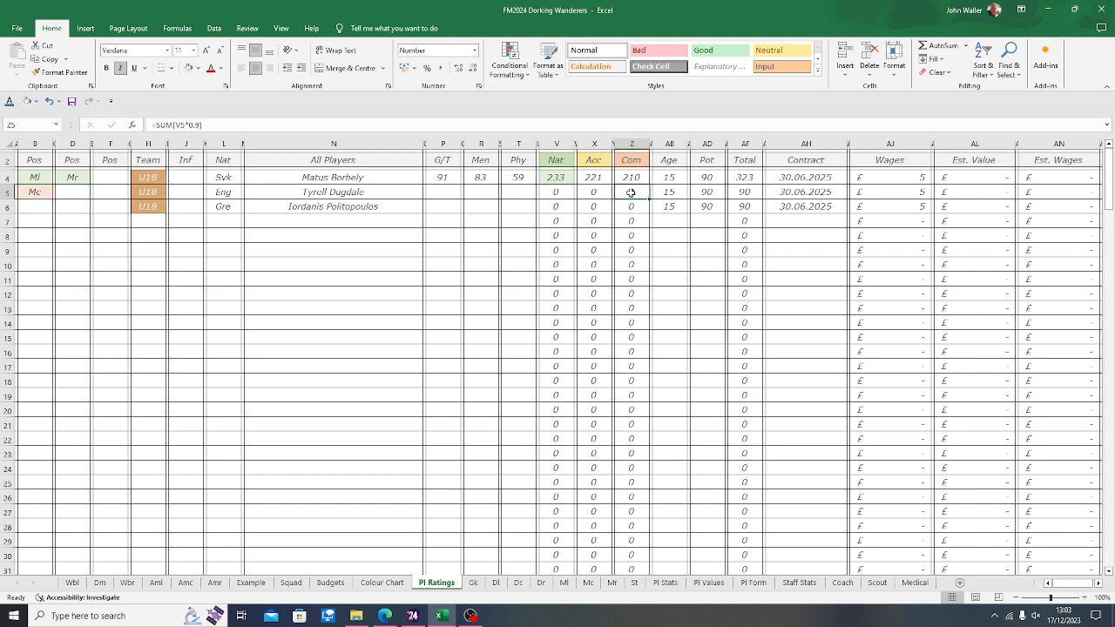
pyautogui.click(189, 70)
# Step: Add up the second player's technical attributes on his Football Manager profile and enter 75 in P5 under G/T
pyautogui.click(442, 193)
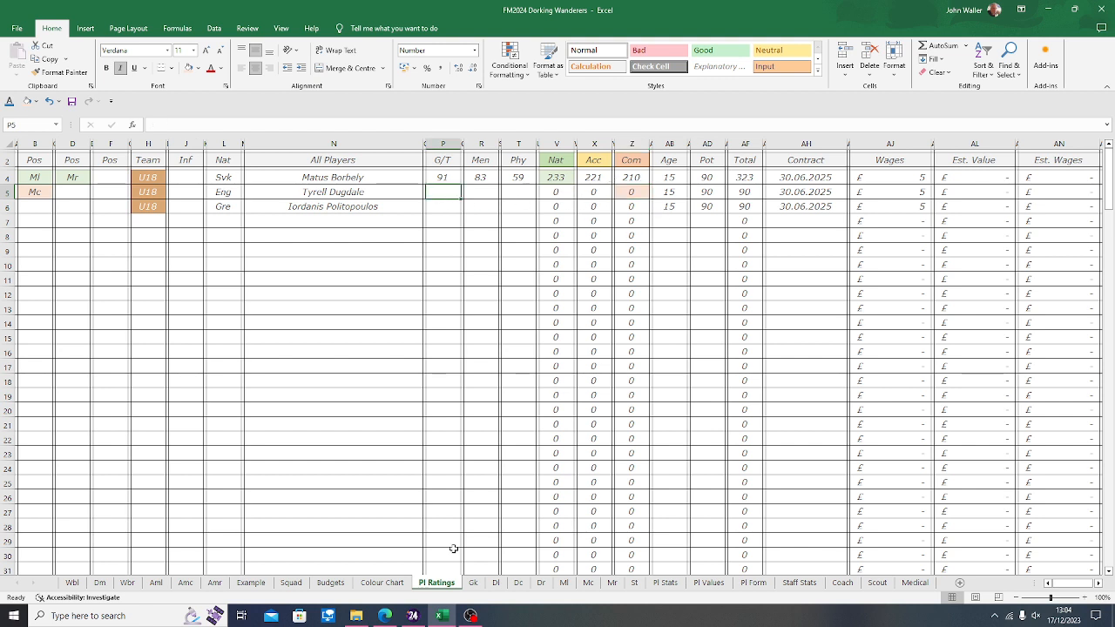
pyautogui.click(415, 616)
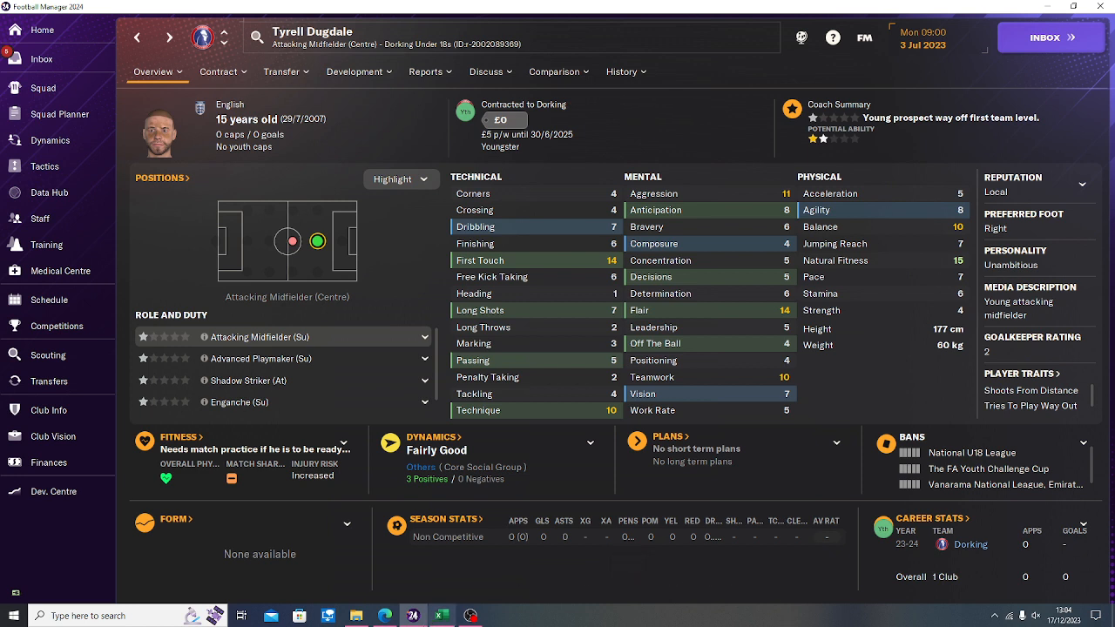
pyautogui.click(442, 616)
pyautogui.write('75')
pyautogui.press('Tab')
pyautogui.press('Tab')
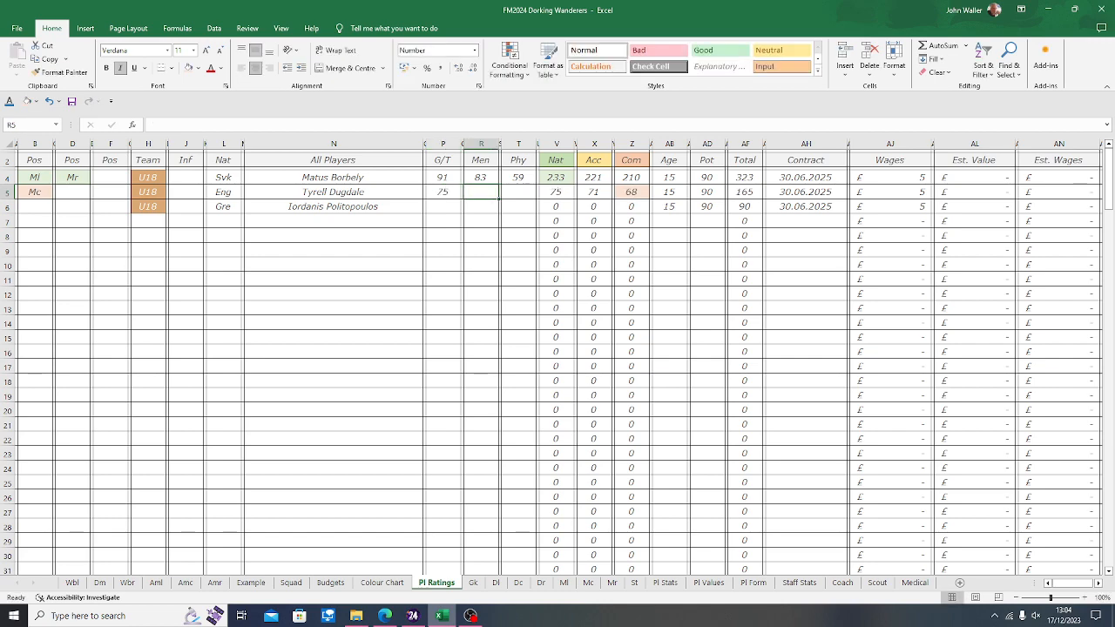
# Step: Add up the second player's mental attributes on his Football Manager profile and enter 94 in R5 under Men
pyautogui.click(414, 616)
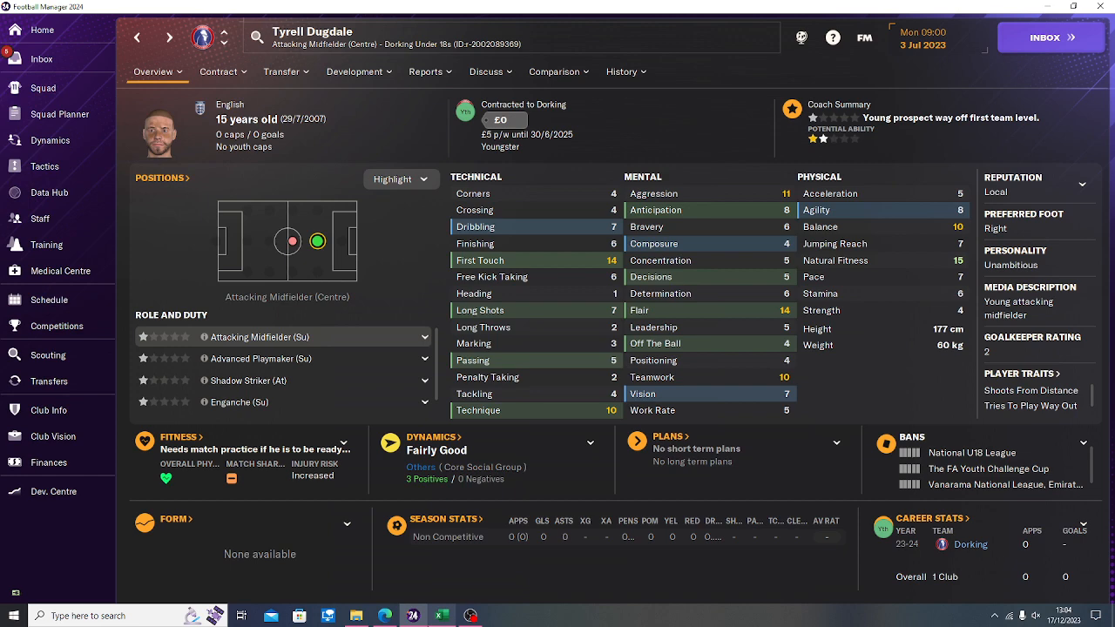
pyautogui.click(434, 622)
pyautogui.write('9')
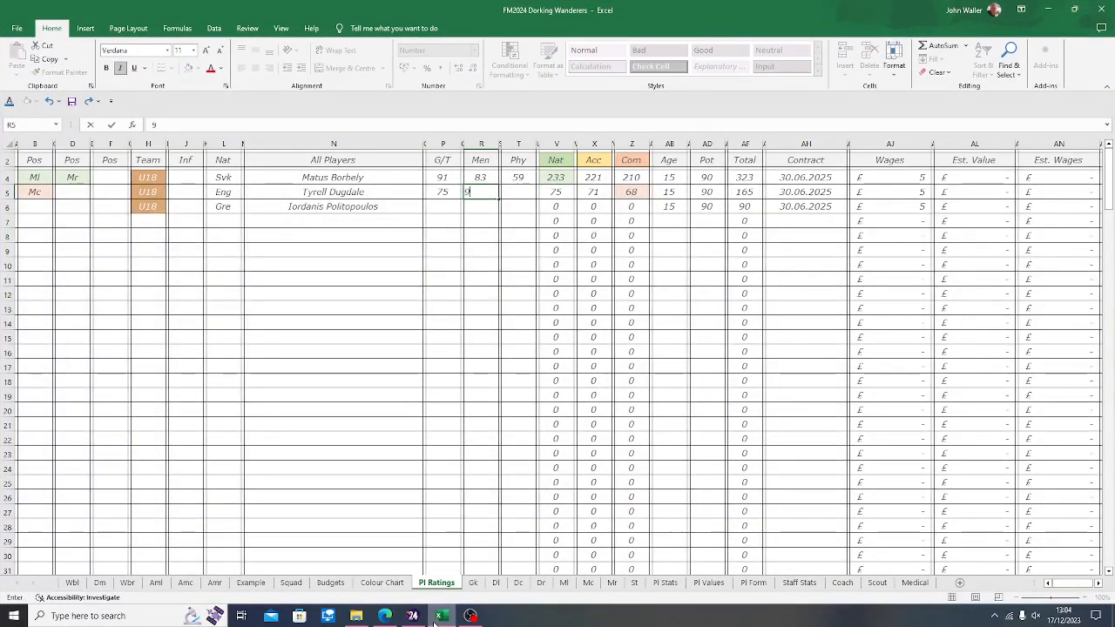
pyautogui.write('8')
pyautogui.press('Return')
# Step: Add up the second player's physical attributes on his Football Manager profile and enter 62 in T5 under Phy
pyautogui.click(434, 622)
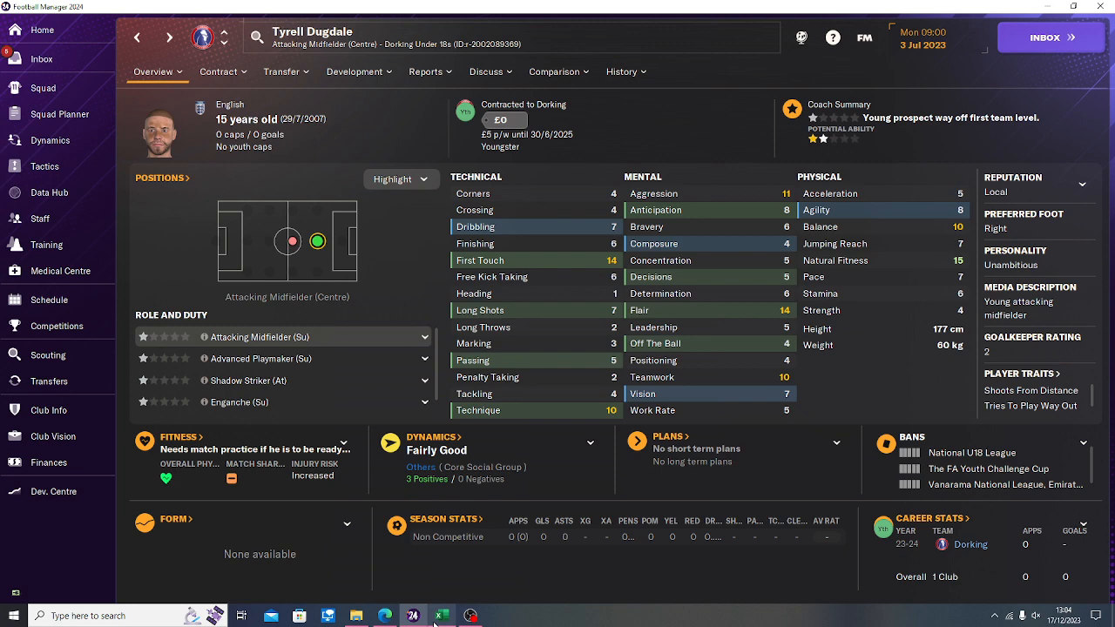
pyautogui.click(434, 622)
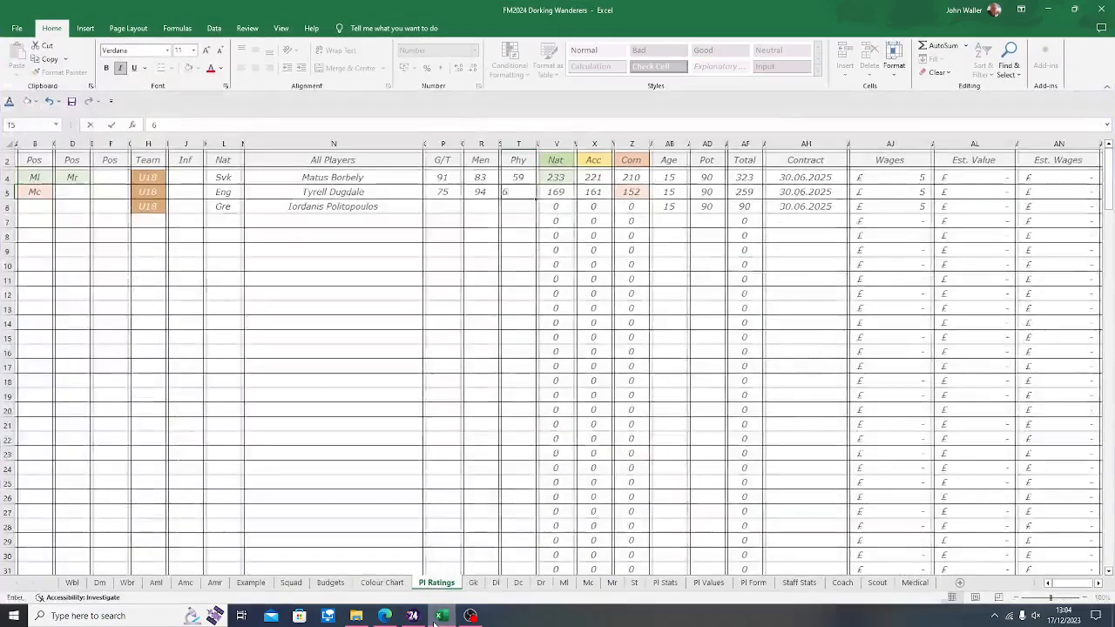
pyautogui.write('62')
pyautogui.press('Tab')
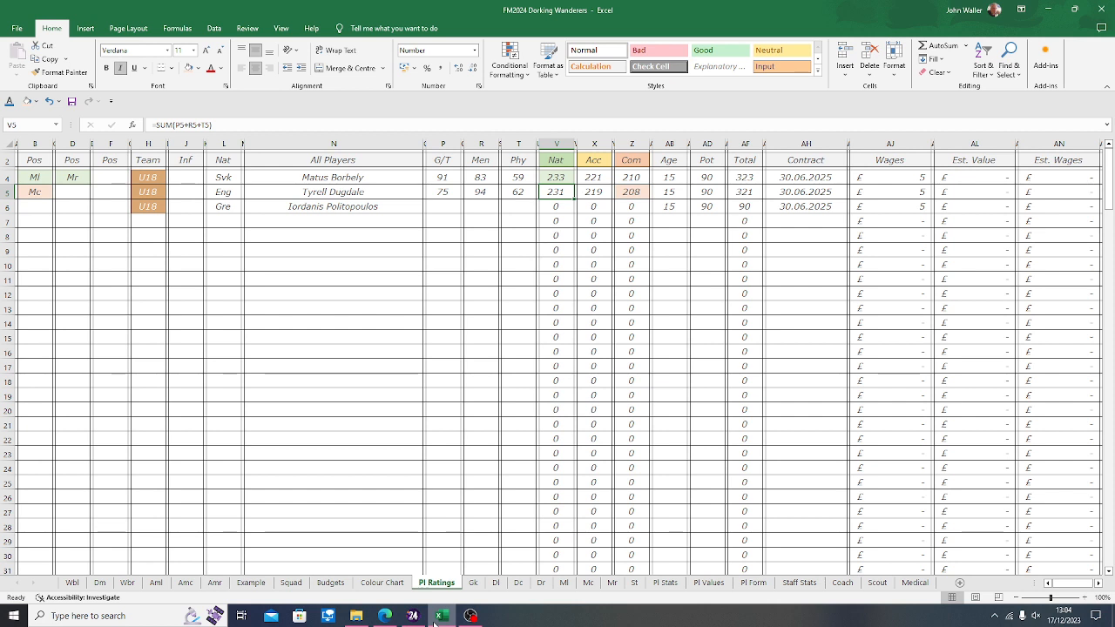
# Step: Review the second player's calculated Nat, Acc and Com ratings, Age, Pot and Total across row 5
pyautogui.press('Right')
pyautogui.press('Right')
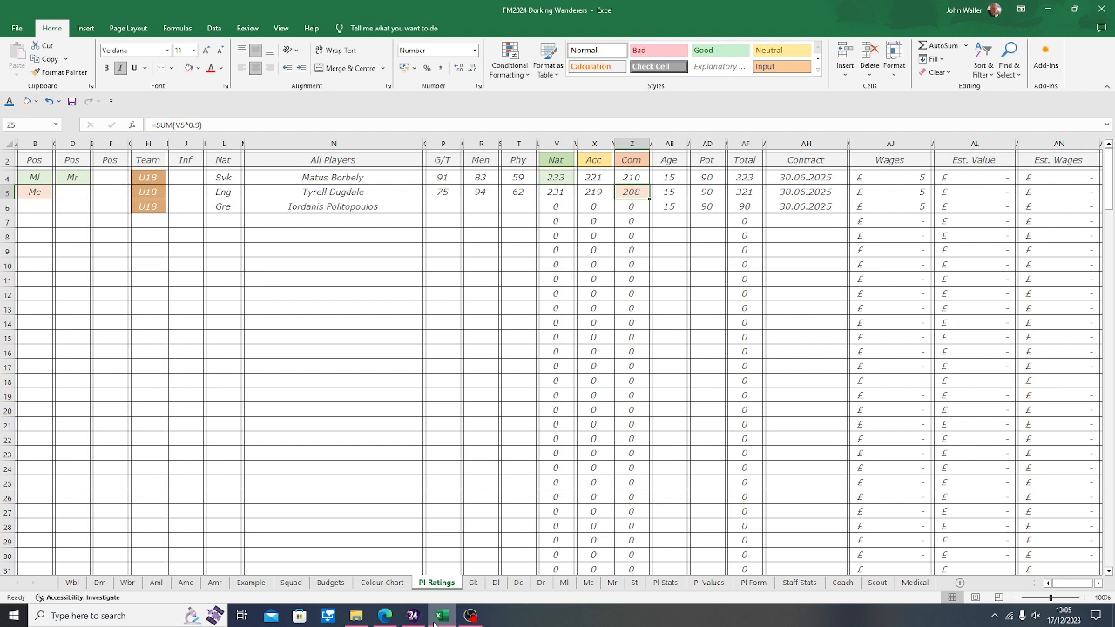
pyautogui.press('Left')
pyautogui.press('Left')
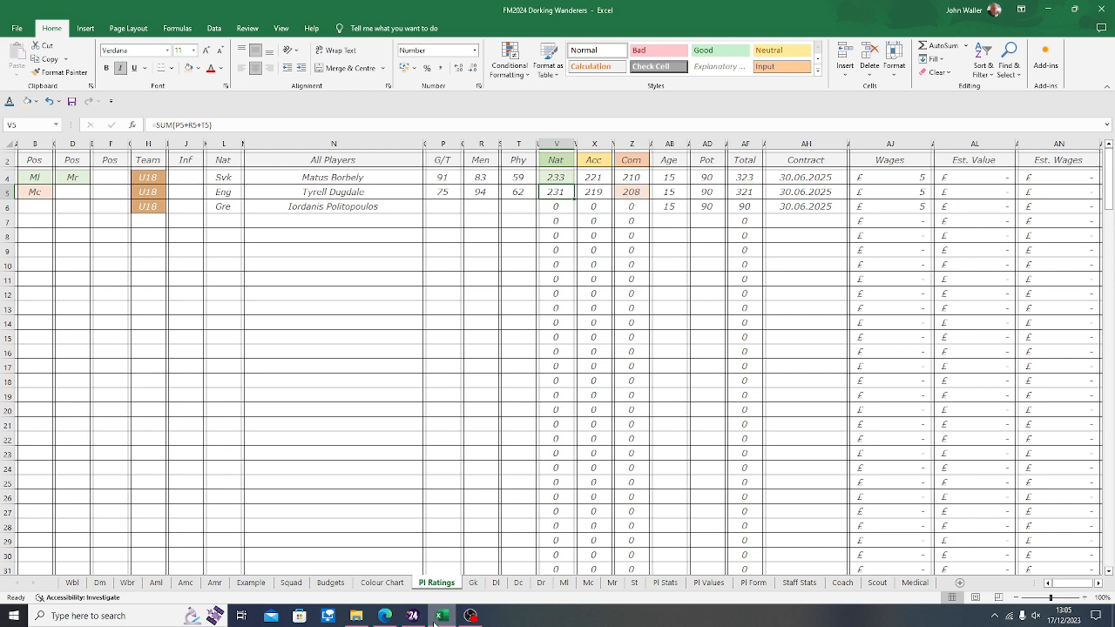
pyautogui.press('Right')
pyautogui.press('Right')
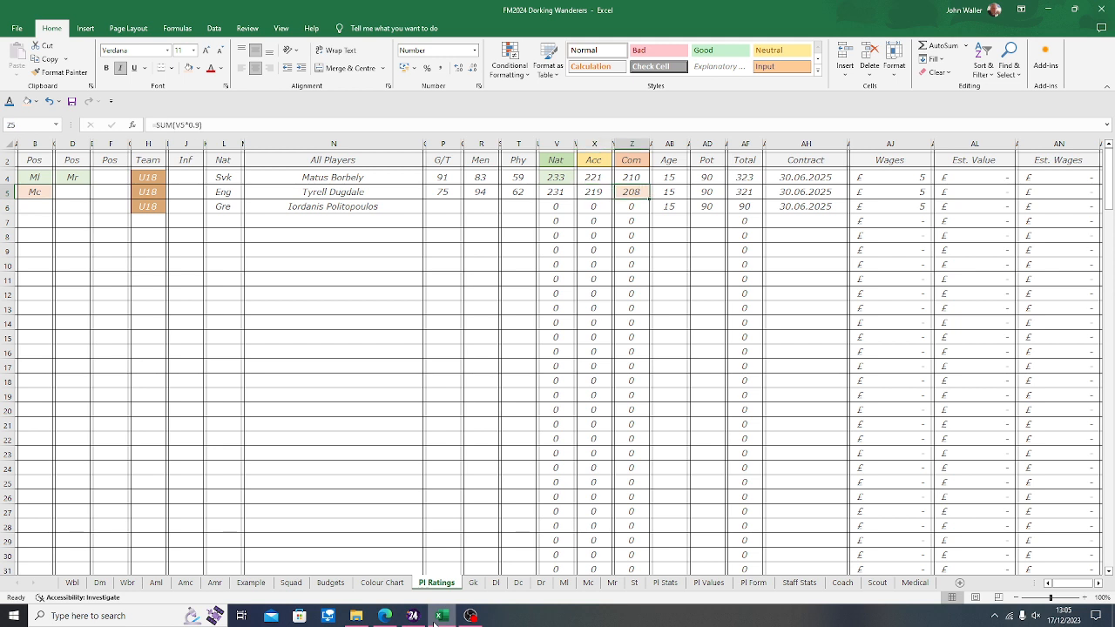
pyautogui.press('Right')
pyautogui.press('Right')
pyautogui.press('Right')
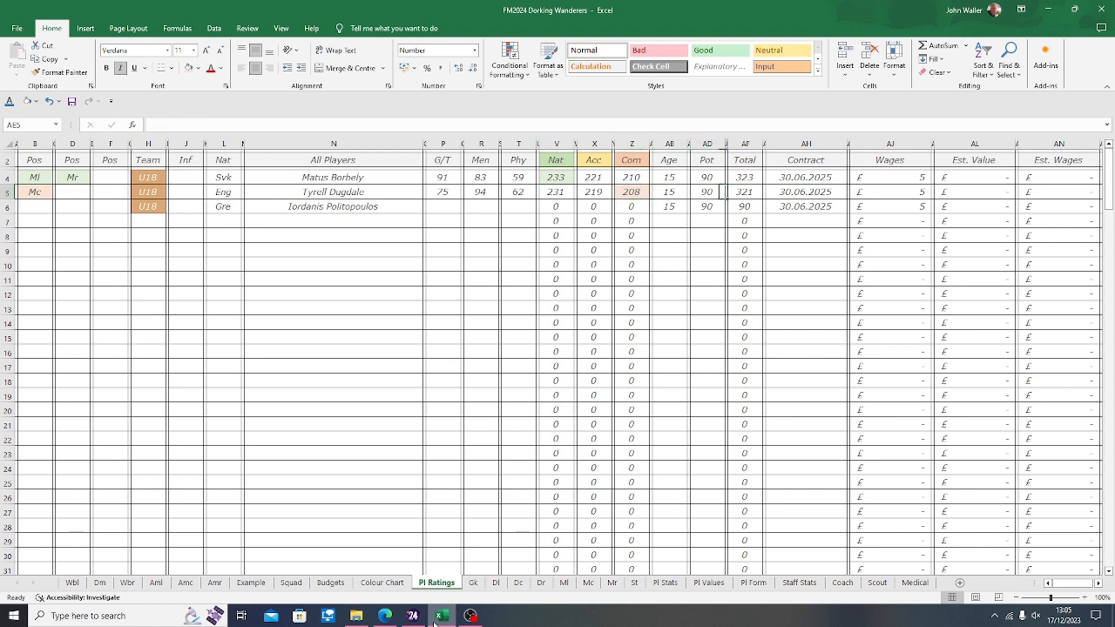
pyautogui.press('Right')
pyautogui.press('Right')
pyautogui.press('Right')
pyautogui.press('Right')
# Step: Go to the third player's first Pos cell, B6, and open his Football Manager profile to check his positions
pyautogui.press('Down')
pyautogui.press('Left')
pyautogui.press('Left')
pyautogui.press('Left')
pyautogui.press('Left')
pyautogui.press('Left')
pyautogui.press('Left')
pyautogui.press('Left')
pyautogui.press('Left')
pyautogui.press('Left')
pyautogui.press('Left')
pyautogui.press('Left')
pyautogui.press('Left')
pyautogui.press('Left')
pyautogui.press('Left')
pyautogui.press('Left')
pyautogui.press('Left')
pyautogui.press('Left')
pyautogui.press('Left')
pyautogui.press('Left')
pyautogui.press('Left')
pyautogui.press('Left')
pyautogui.press('Left')
pyautogui.press('Left')
pyautogui.press('Left')
pyautogui.press('Left')
pyautogui.press('Left')
pyautogui.press('Left')
pyautogui.press('Left')
pyautogui.press('Left')
pyautogui.press('Left')
pyautogui.press('Left')
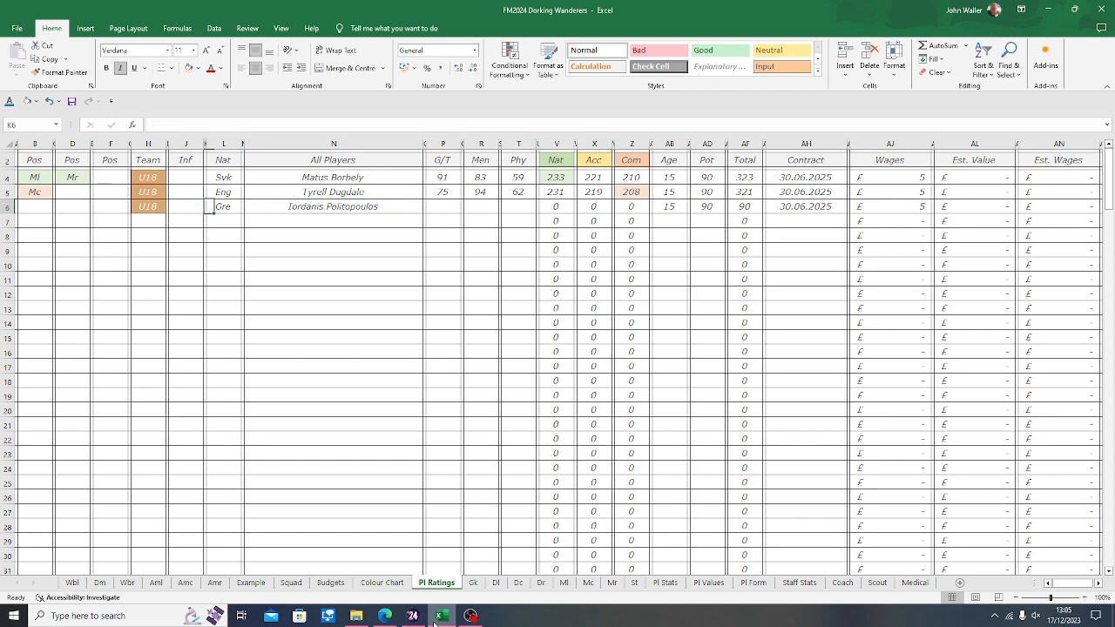
pyautogui.press('Left')
pyautogui.press('Left')
pyautogui.press('Left')
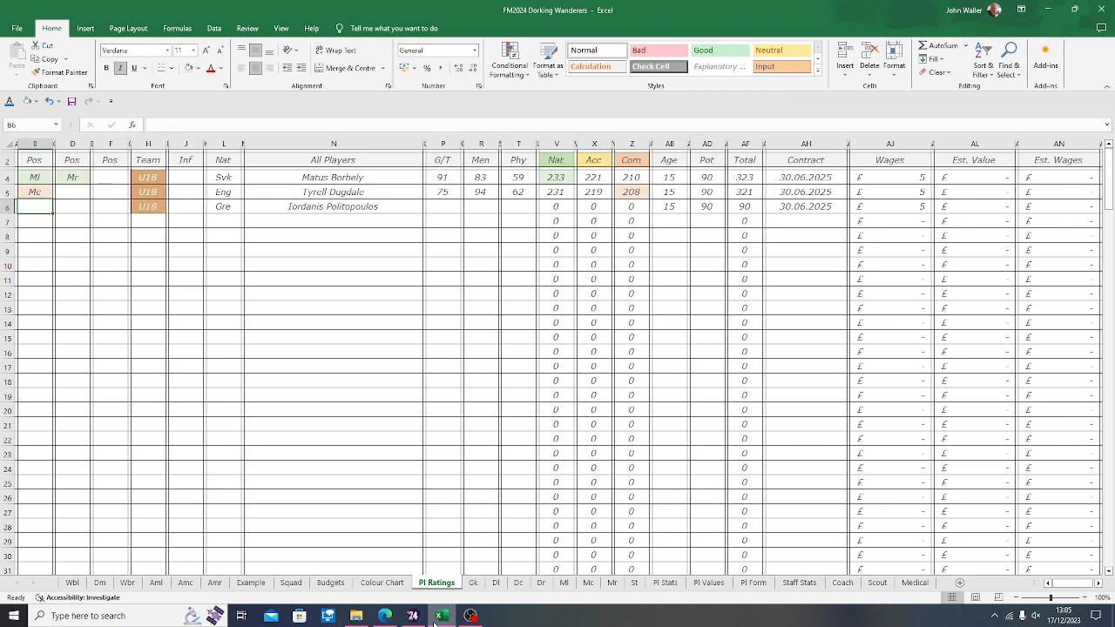
pyautogui.click(434, 621)
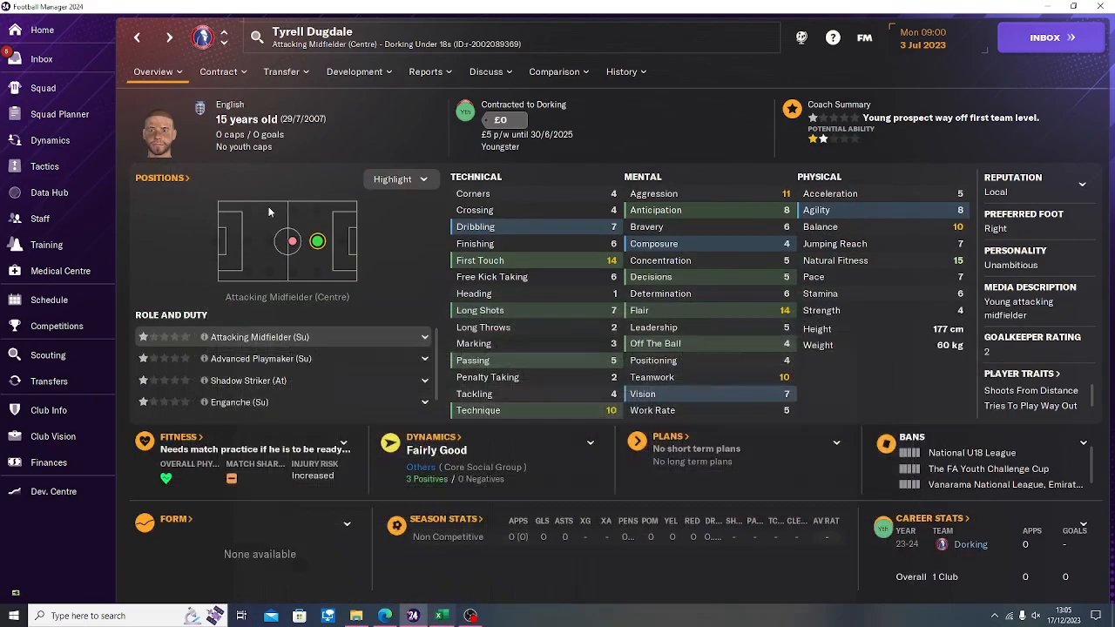
pyautogui.click(133, 34)
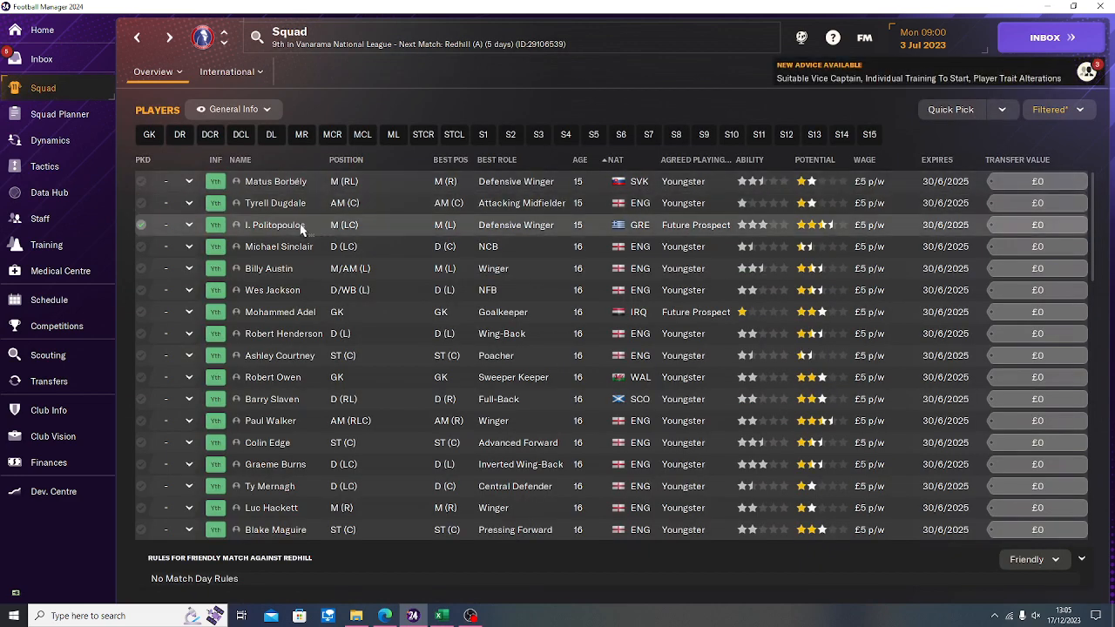
pyautogui.click(301, 226)
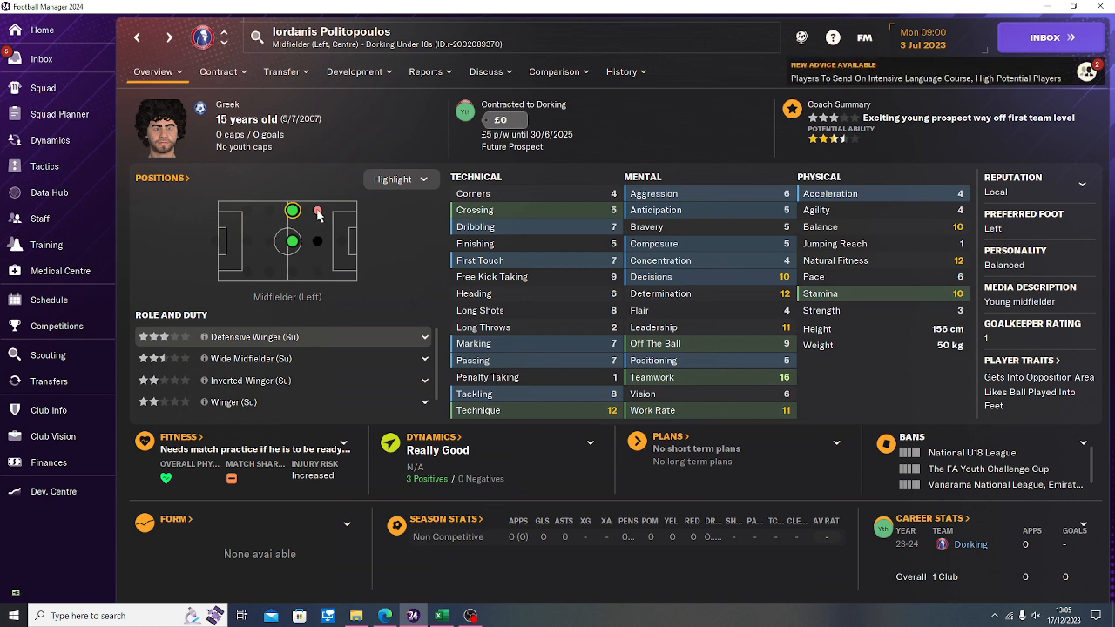
pyautogui.moveTo(318, 216)
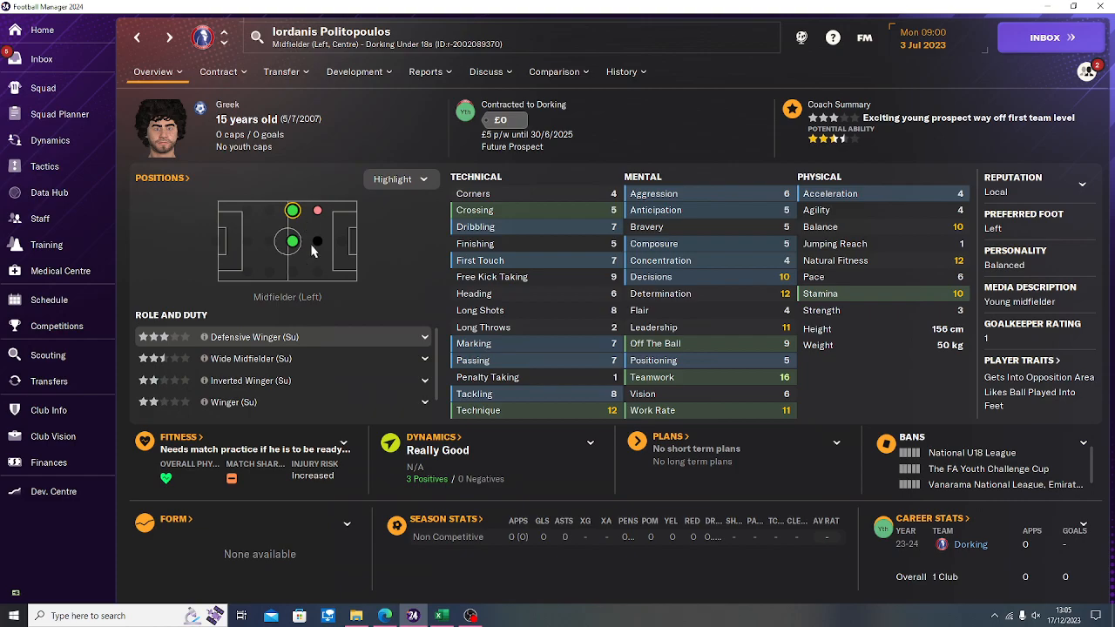
# Step: Enter the third player's positions in Excel, Ml in B6 and Mc in D6
pyautogui.click(442, 615)
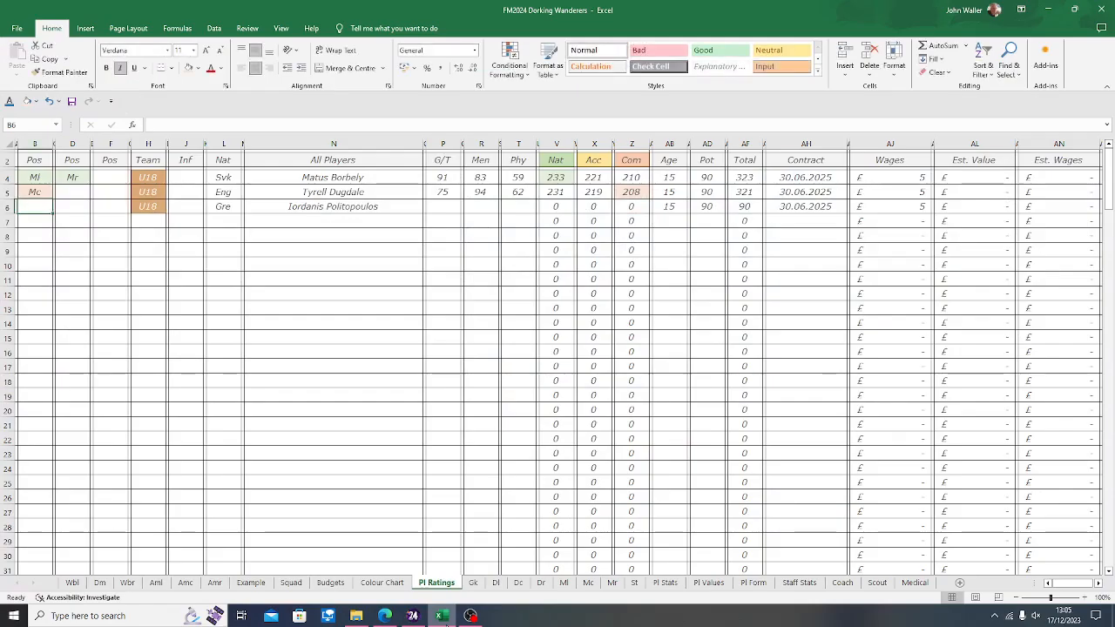
pyautogui.write('Ml')
pyautogui.press('Tab')
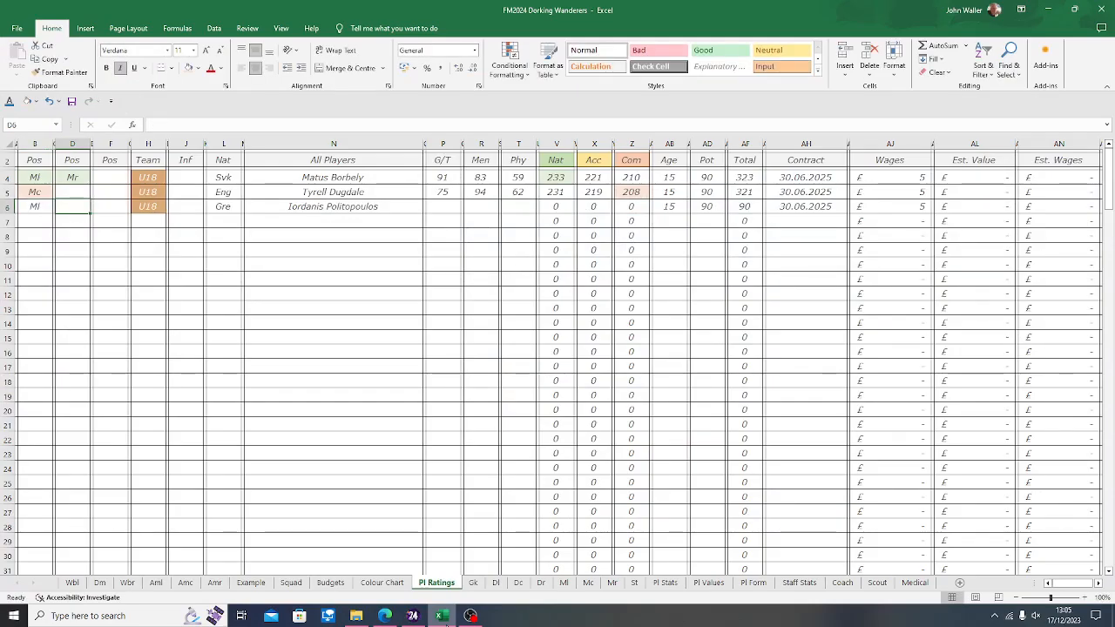
pyautogui.write('Mc')
pyautogui.hotkey('shift', 'Tab')
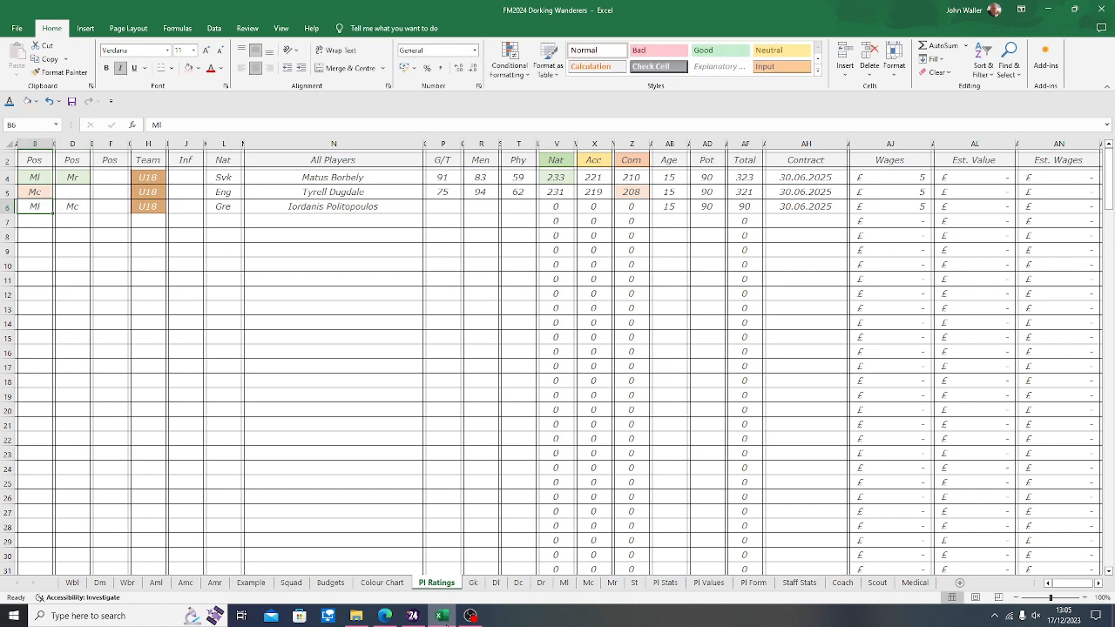
# Step: Shade the third player's position cells B6 and D6 light green
pyautogui.click(200, 75)
pyautogui.click(279, 111)
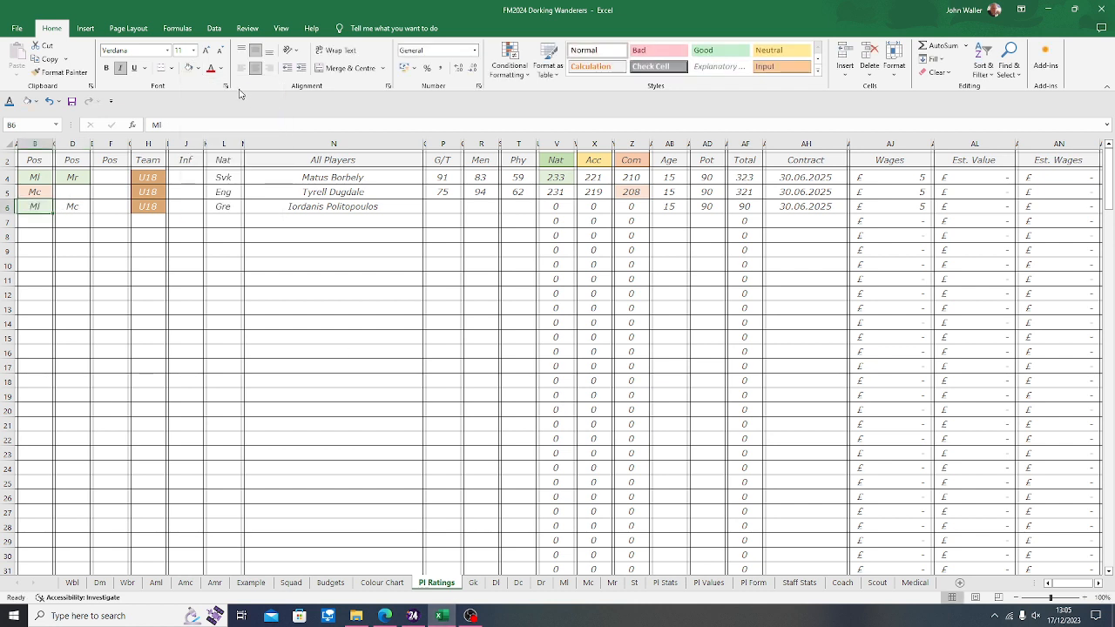
pyautogui.press('Tab')
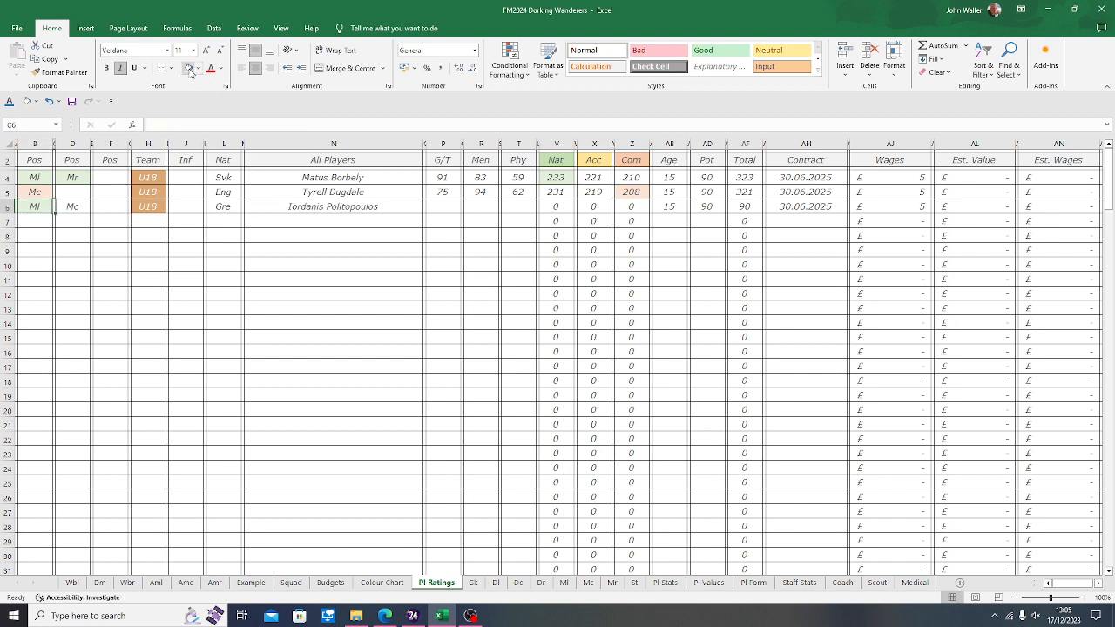
pyautogui.press('Right')
pyautogui.click(190, 72)
# Step: Apply the same light green fill to the third player's Nat cell, V6
pyautogui.press('Right')
pyautogui.press('Right')
pyautogui.press('Right')
pyautogui.press('Right')
pyautogui.press('Right')
pyautogui.press('Right')
pyautogui.press('Right')
pyautogui.press('Right')
pyautogui.press('Right')
pyautogui.press('Right')
pyautogui.press('Right')
pyautogui.press('Right')
pyautogui.press('Right')
pyautogui.press('Right')
pyautogui.press('Right')
pyautogui.press('Right')
pyautogui.press('Right')
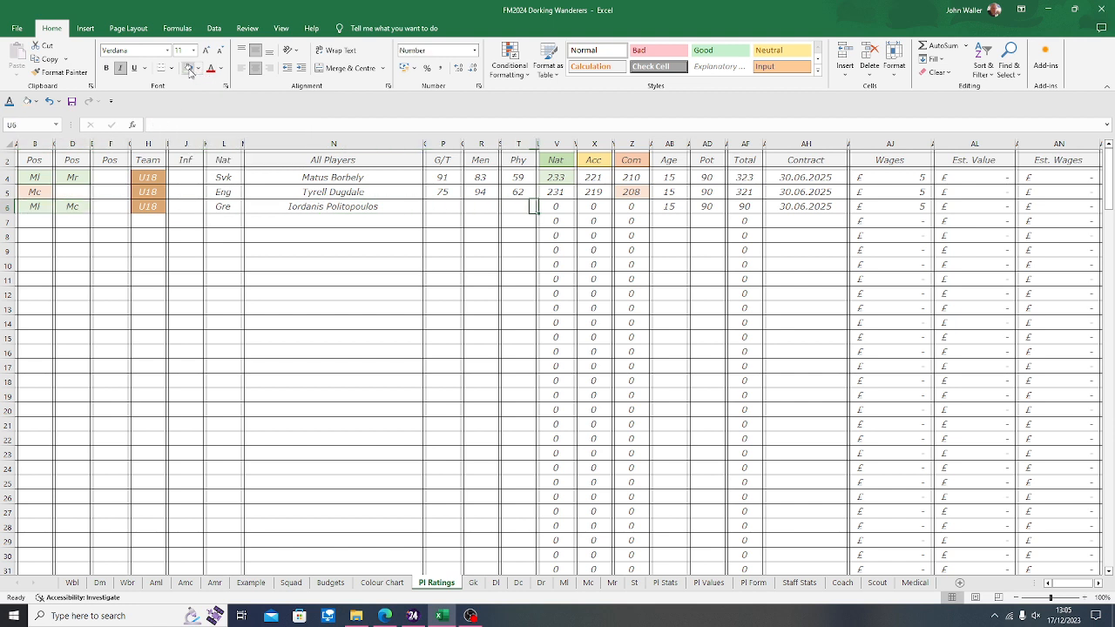
pyautogui.press('Right')
pyautogui.click(190, 71)
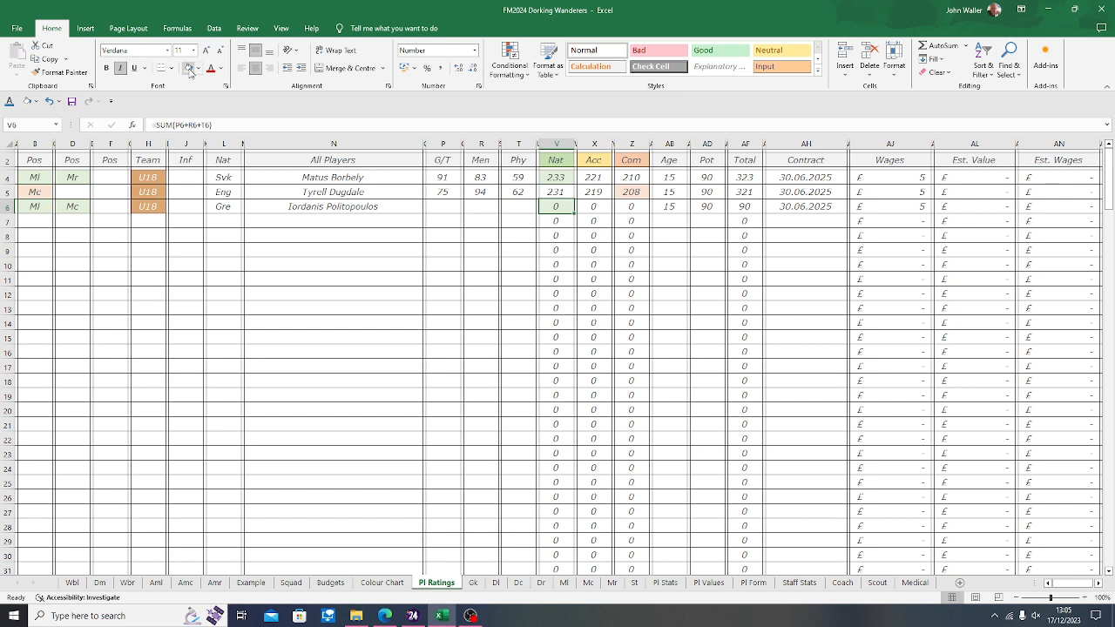
# Step: Add up the third player's technical attributes on his Football Manager profile and enter 88 in P6 under G/T in Excel
pyautogui.press('Left')
pyautogui.press('Left')
pyautogui.press('Left')
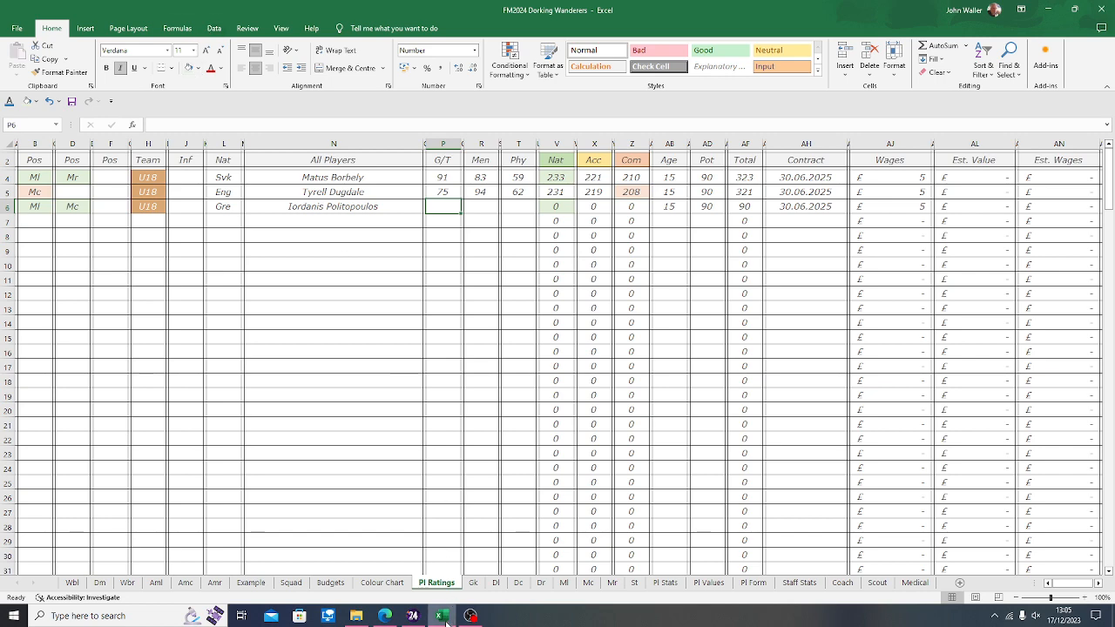
pyautogui.click(413, 616)
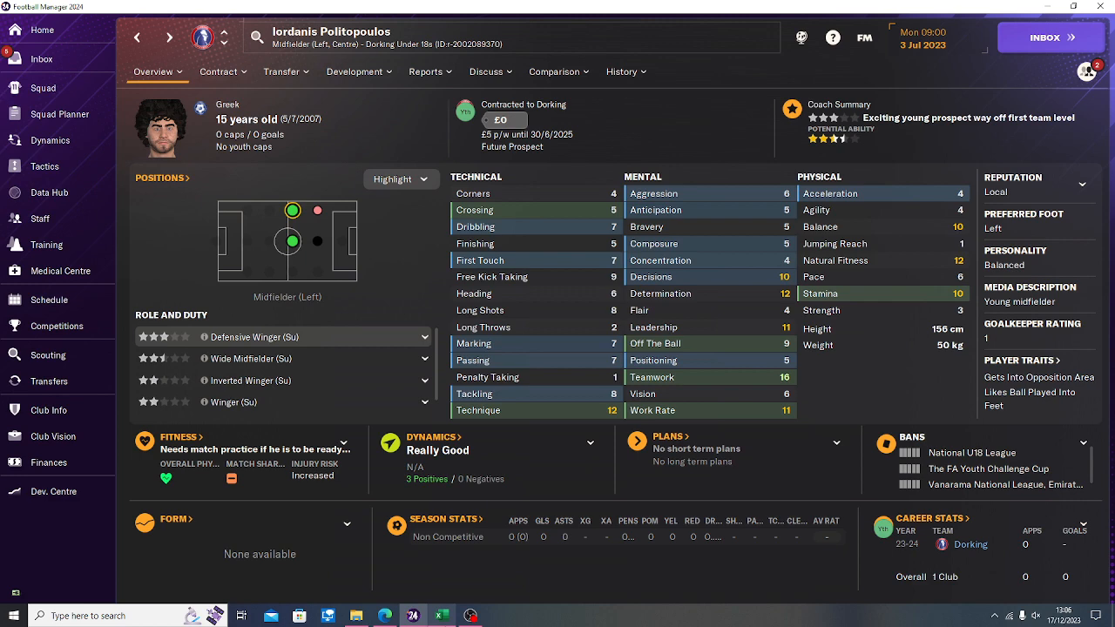
pyautogui.click(442, 616)
pyautogui.write('88')
pyautogui.press('Tab')
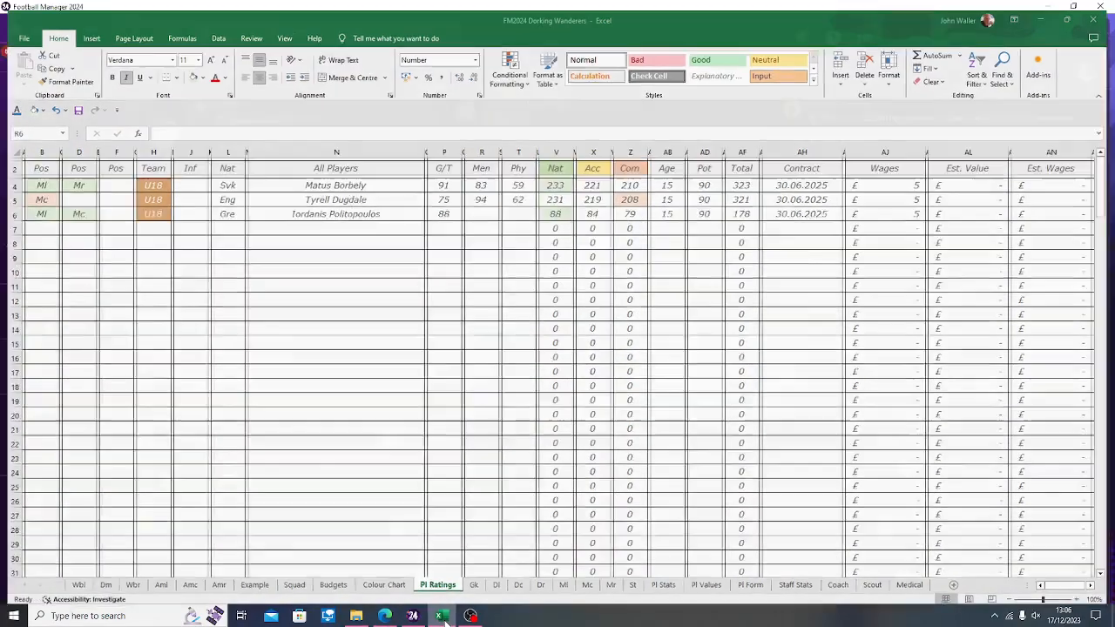
# Step: Total the third player's mental and physical attributes in Football Manager and enter 109 in R6 and 50 in T6 in Excel
pyautogui.click(442, 616)
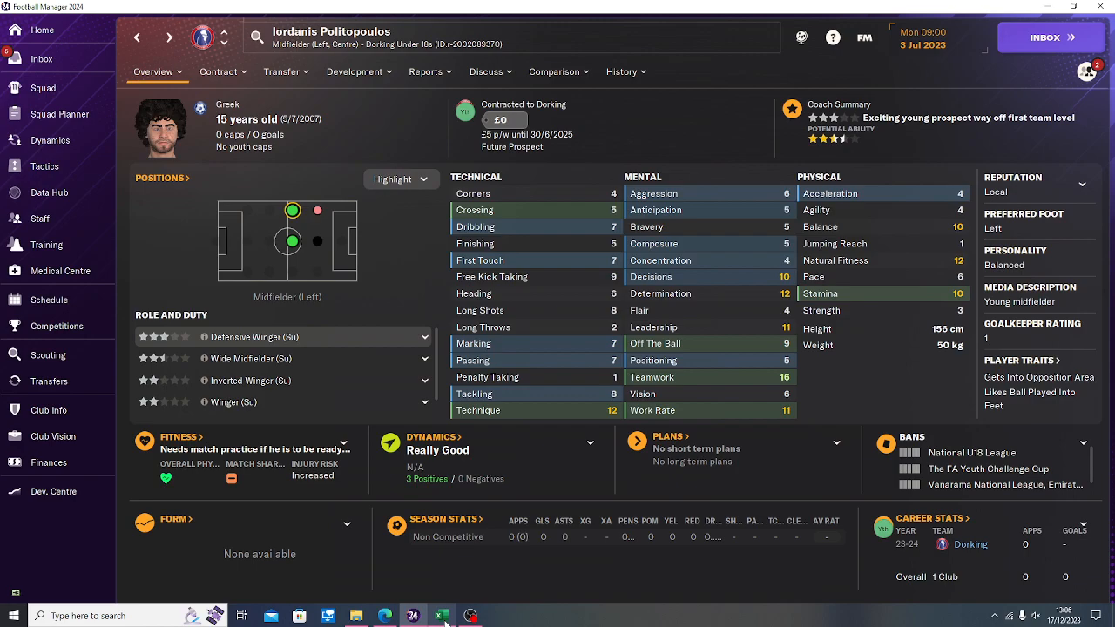
pyautogui.click(442, 616)
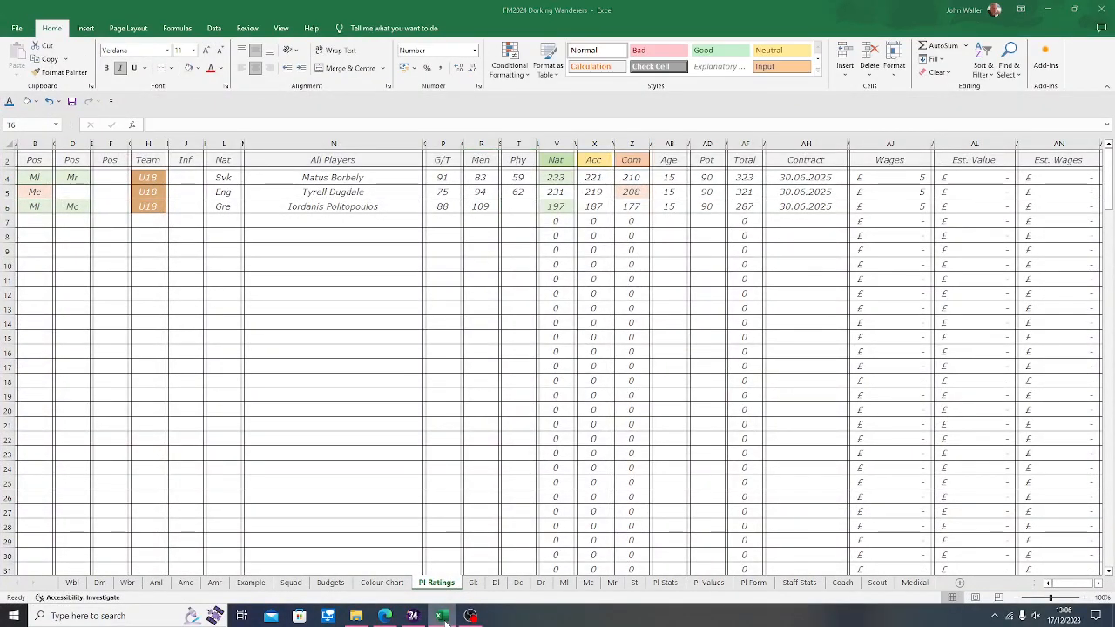
pyautogui.click(443, 616)
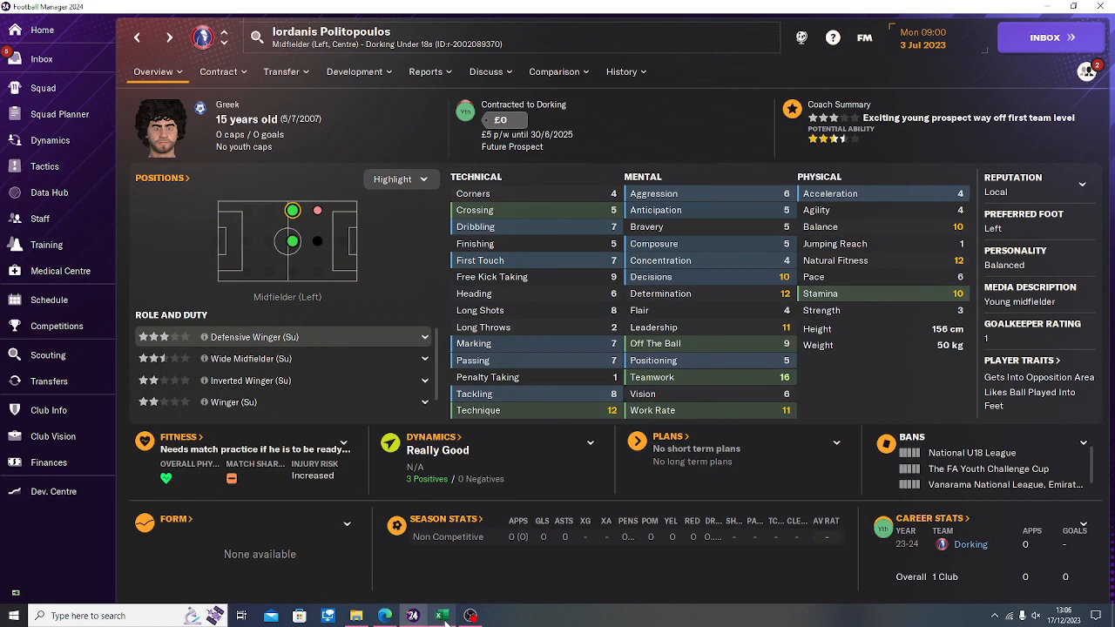
pyautogui.click(442, 616)
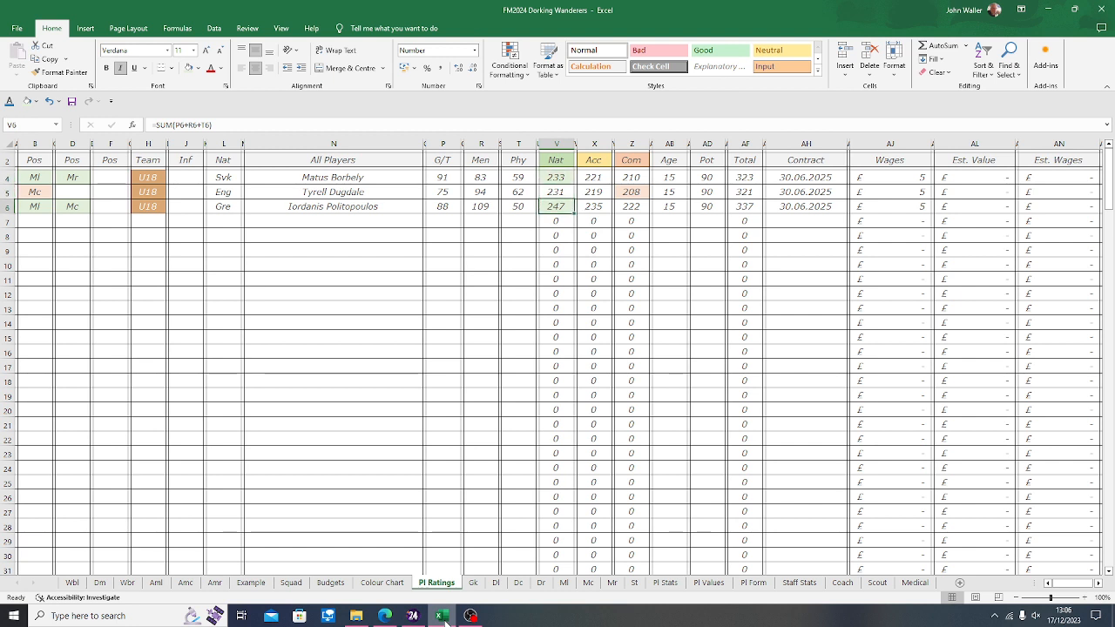
# Step: Review the third player's calculated Nat, Acc, Com, Age, Pot and Total values across row 6, through to the Est. Value column
pyautogui.press('Right')
pyautogui.press('Right')
pyautogui.press('Right')
pyautogui.press('Right')
pyautogui.press('Right')
pyautogui.press('Right')
pyautogui.press('Right')
pyautogui.press('Right')
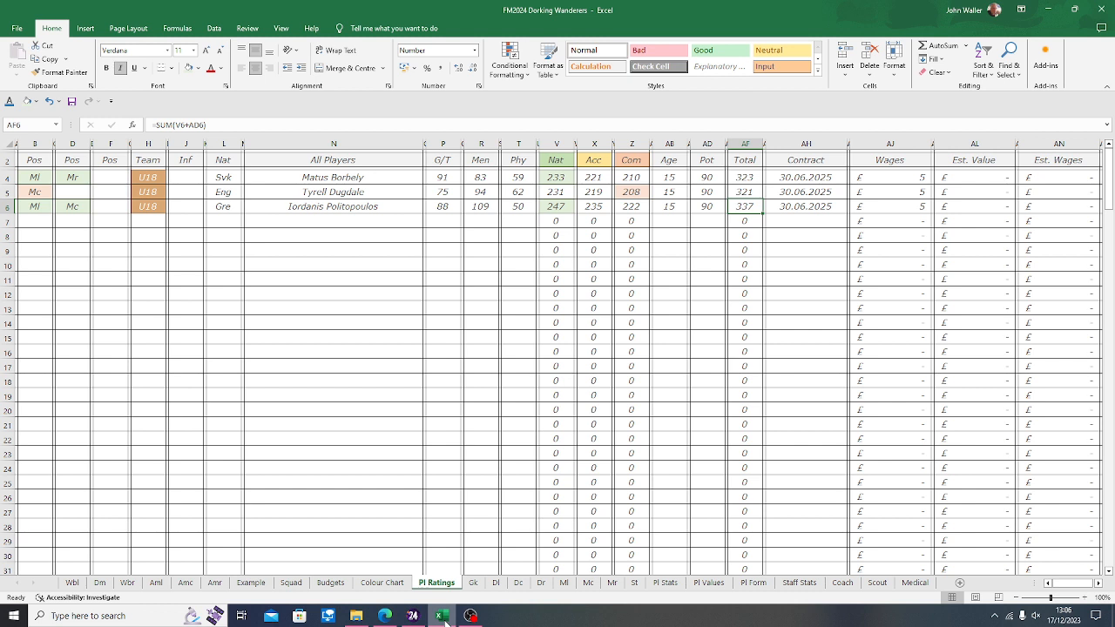
pyautogui.press('Right')
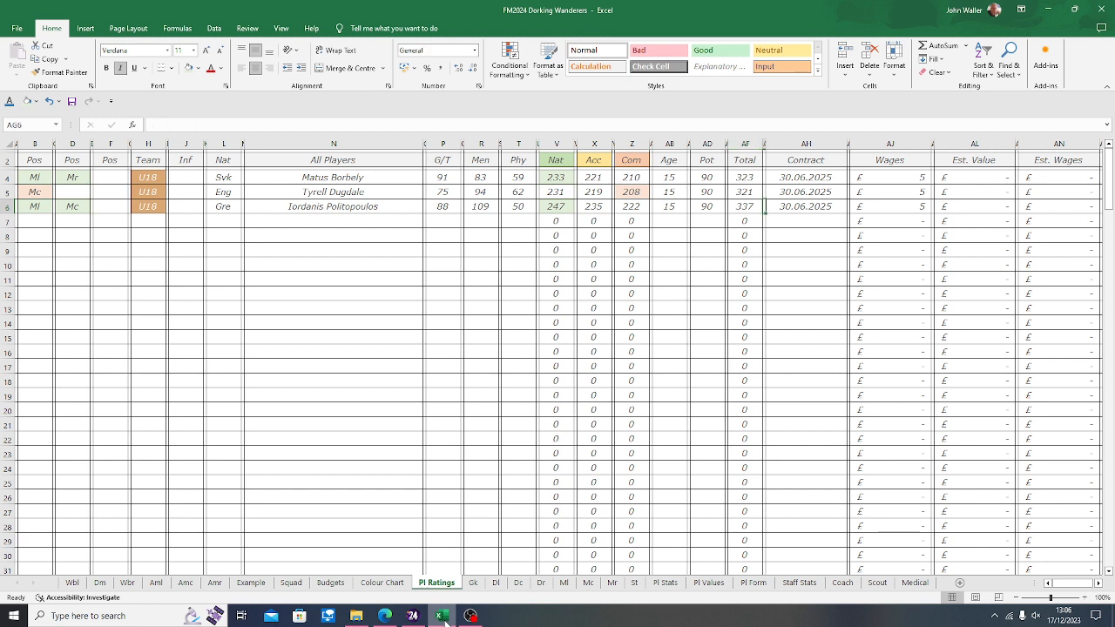
pyautogui.press('Right')
pyautogui.press('Right')
pyautogui.press('Up')
pyautogui.press('Up')
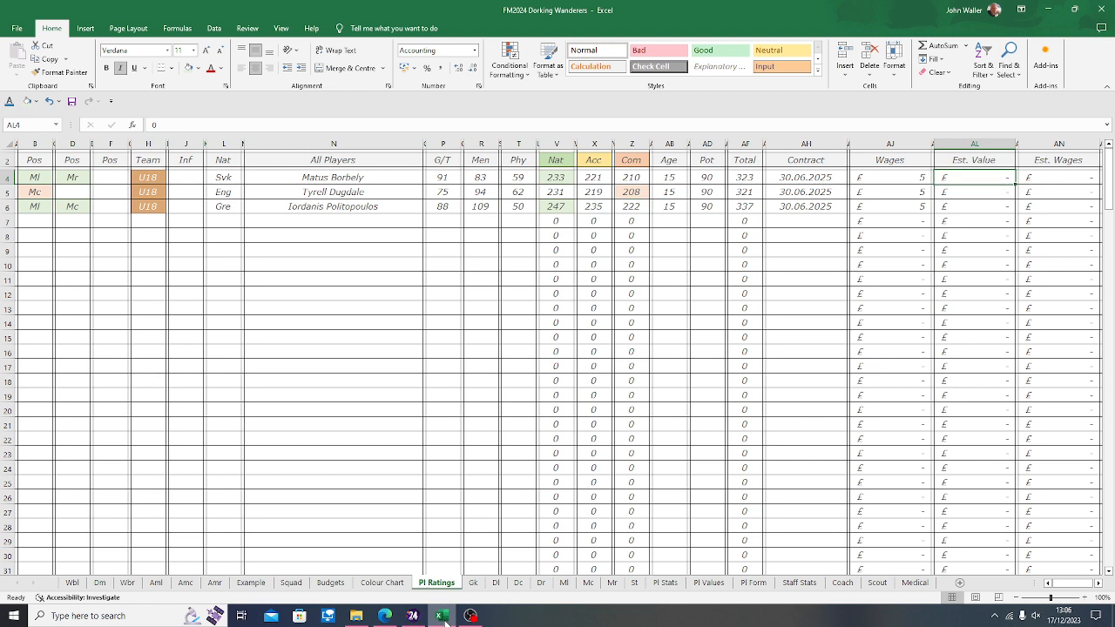
# Step: Check the National League Pl Off benchmark in R36 of the Dl sheet, then return to the Pl Ratings sheet
pyautogui.click(495, 583)
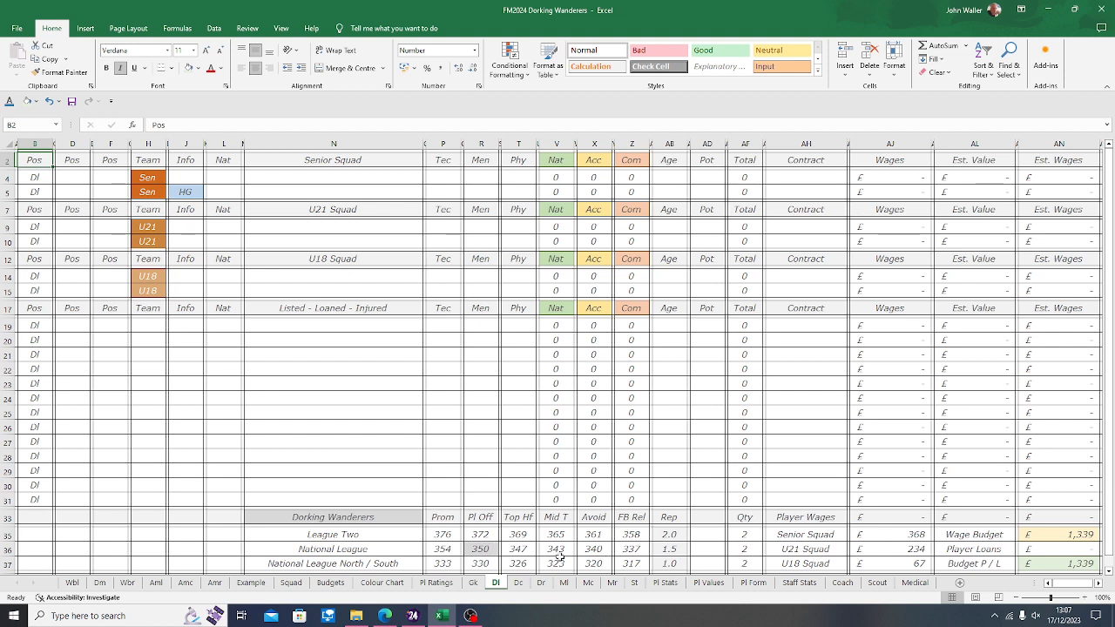
pyautogui.click(481, 549)
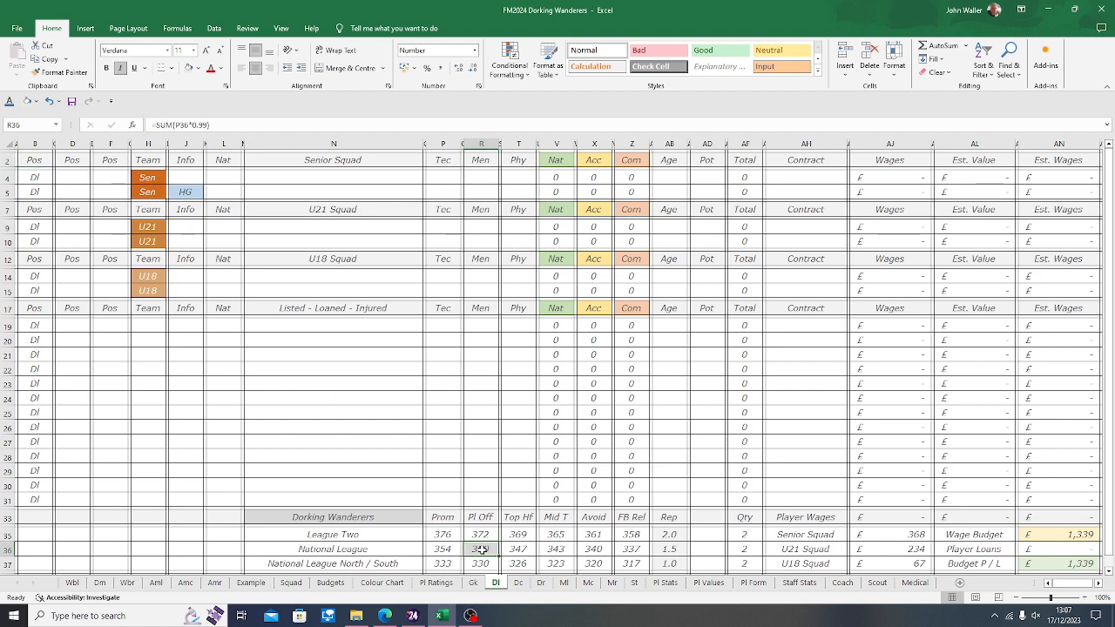
pyautogui.click(37, 159)
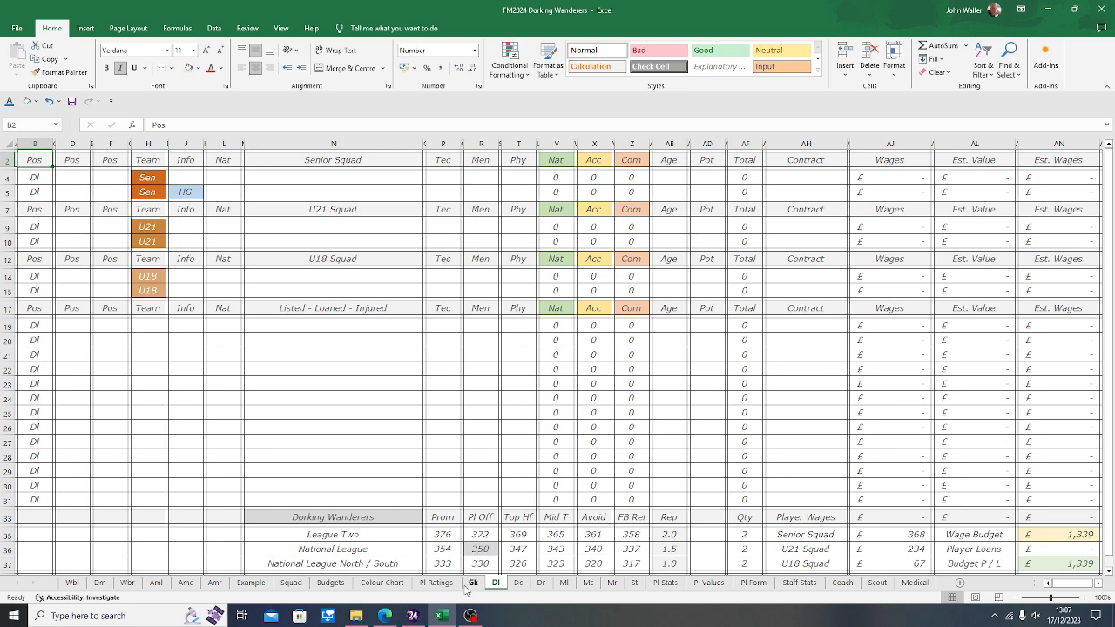
pyautogui.click(436, 583)
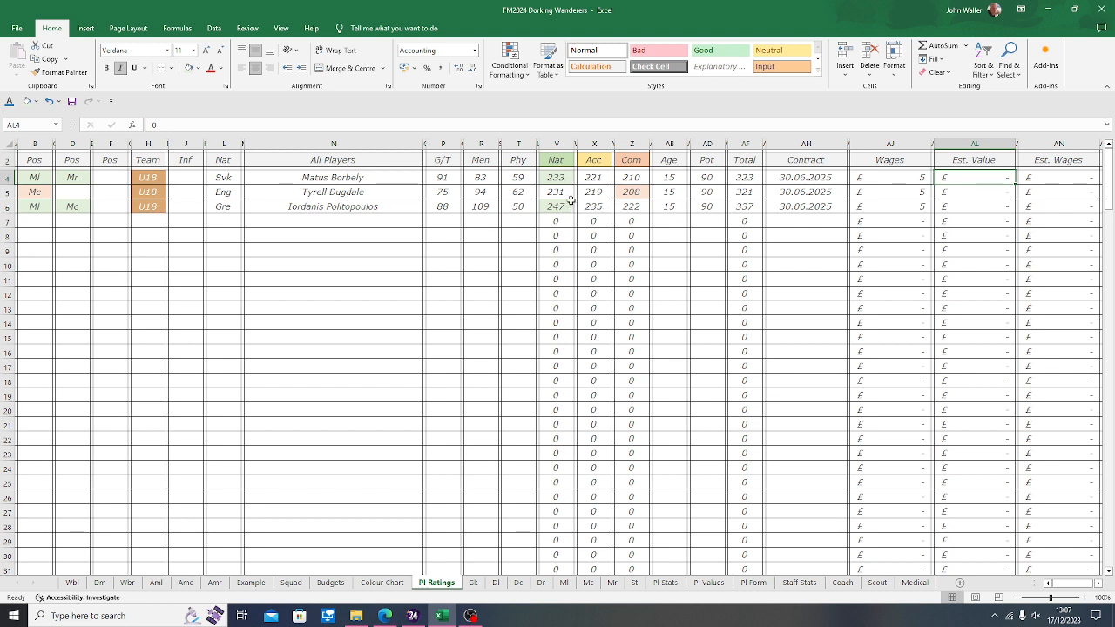
# Step: Sort the three player rows, B4 to AN6, by column V cell values from largest to smallest
pyautogui.hscroll(1, 551, 225)
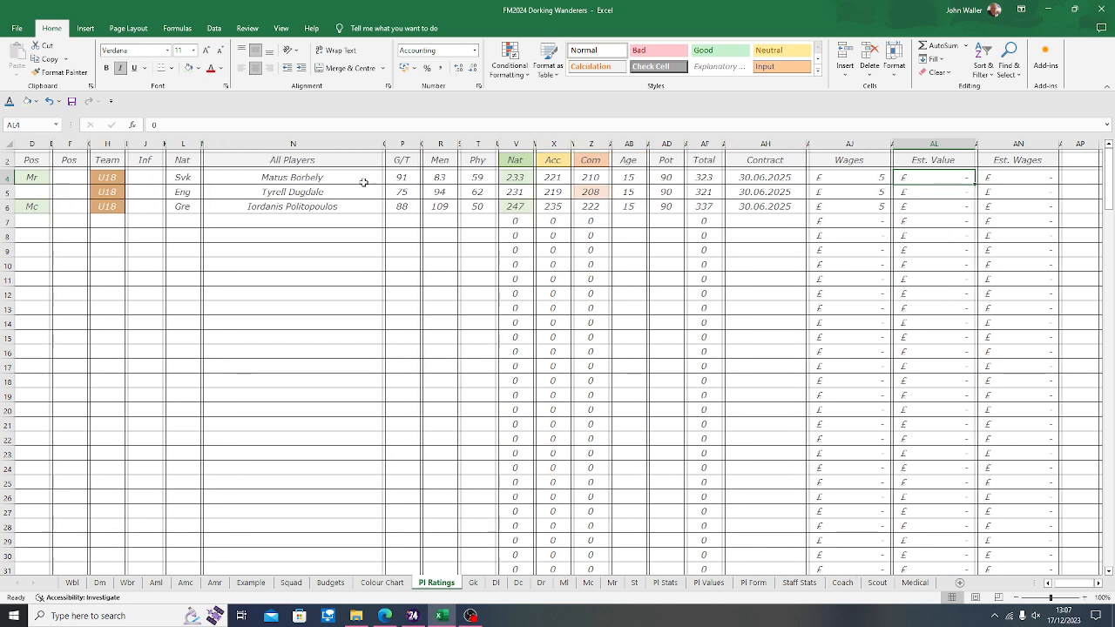
pyautogui.click(1048, 584)
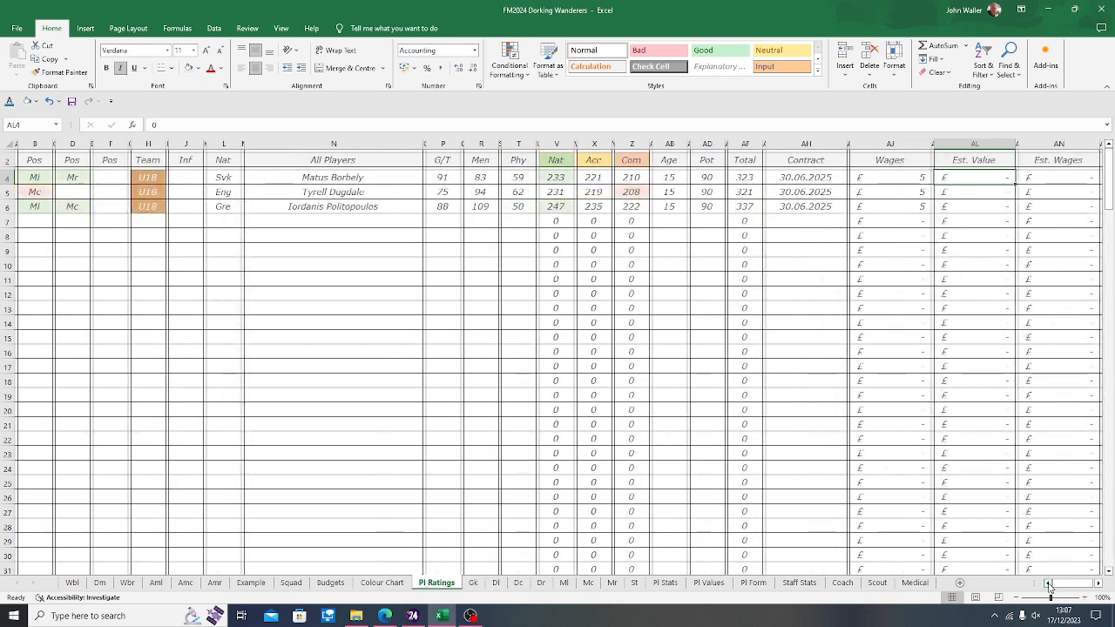
pyautogui.moveTo(39, 179); pyautogui.dragTo(1093, 214)
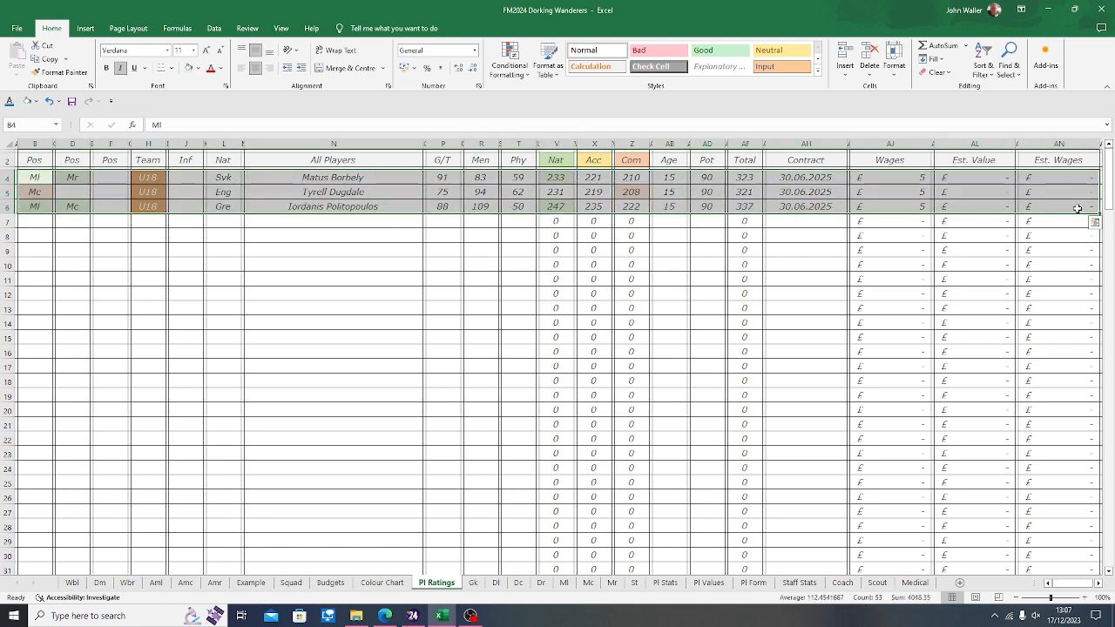
pyautogui.click(991, 54)
pyautogui.click(996, 120)
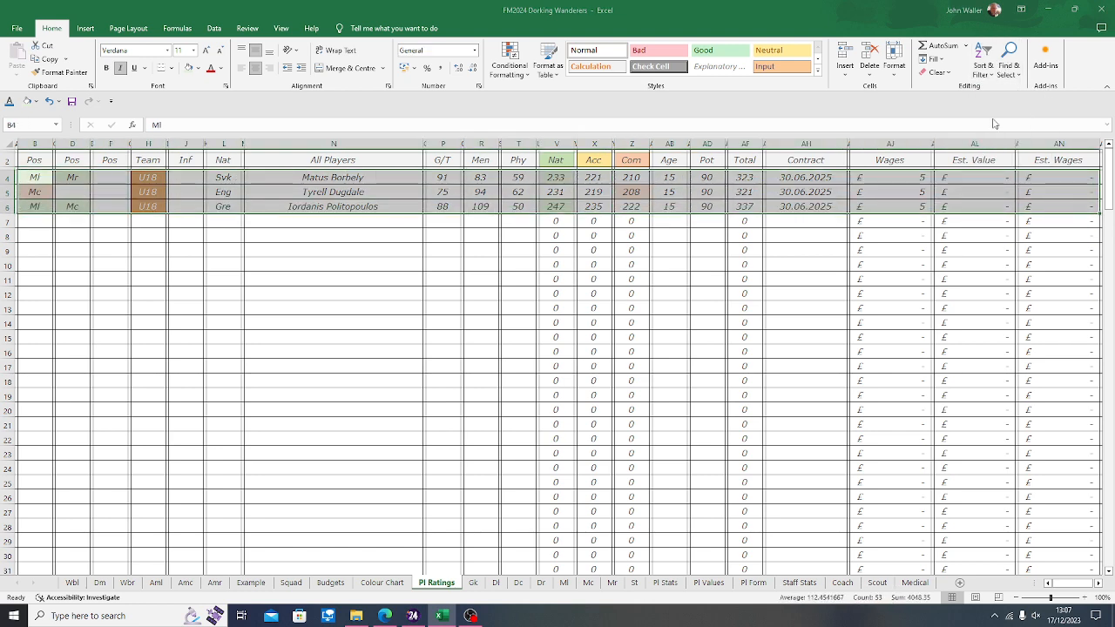
pyautogui.click(728, 279)
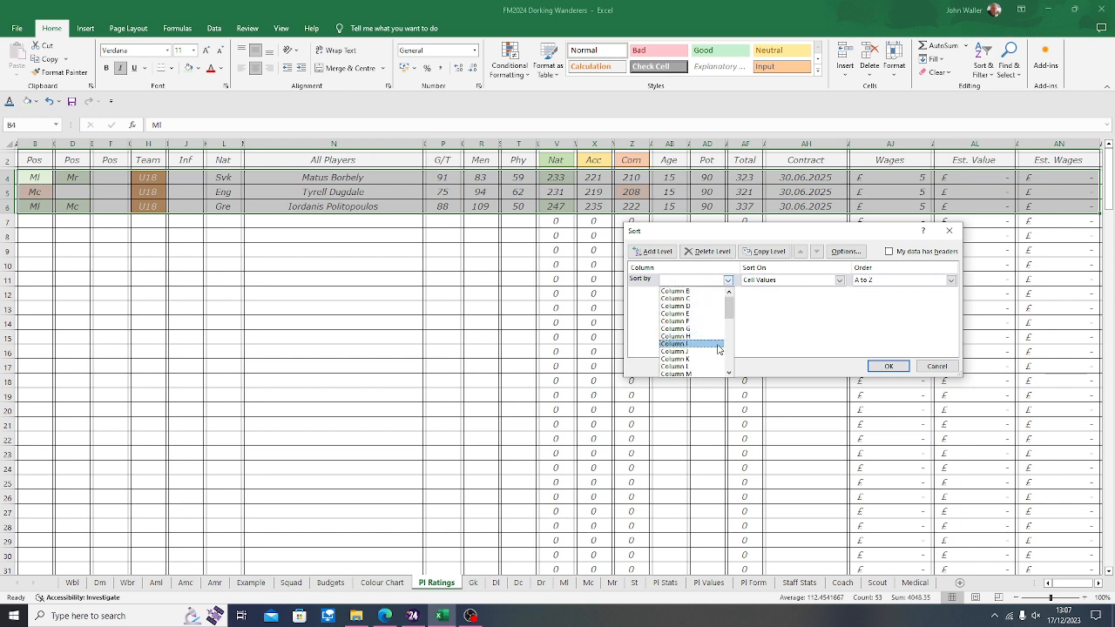
pyautogui.scroll(-4, 732, 367)
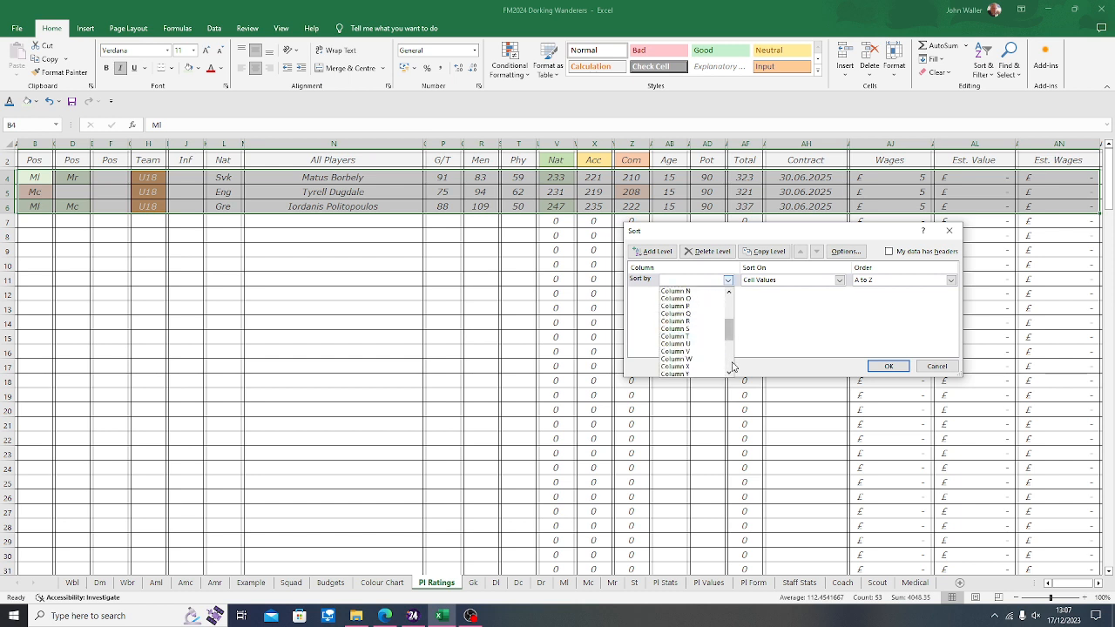
pyautogui.click(683, 351)
pyautogui.click(896, 279)
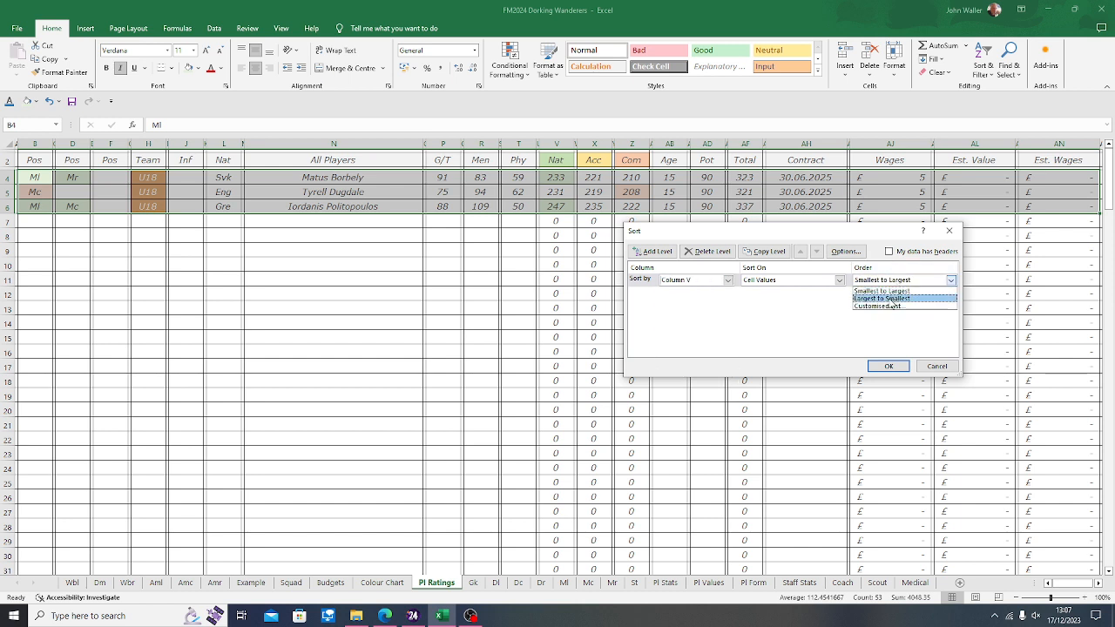
pyautogui.click(891, 304)
pyautogui.click(889, 366)
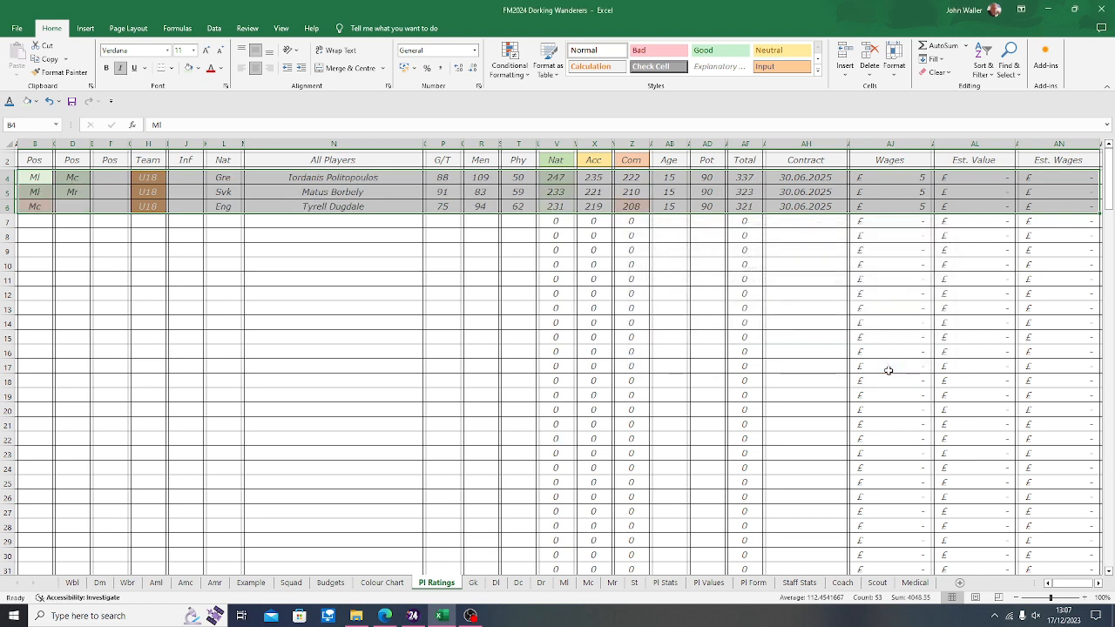
# Step: Examine the sorted players' Nat, Acc and Com ratings and compare their Total values in column AF
pyautogui.click(567, 178)
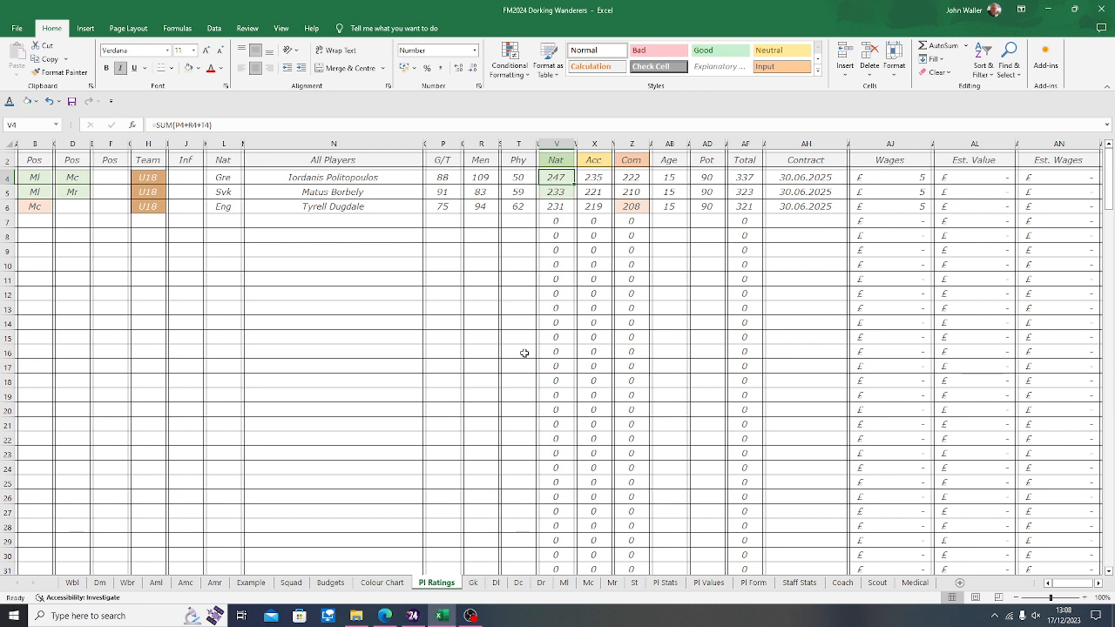
pyautogui.press('Down')
pyautogui.press('Right')
pyautogui.press('Right')
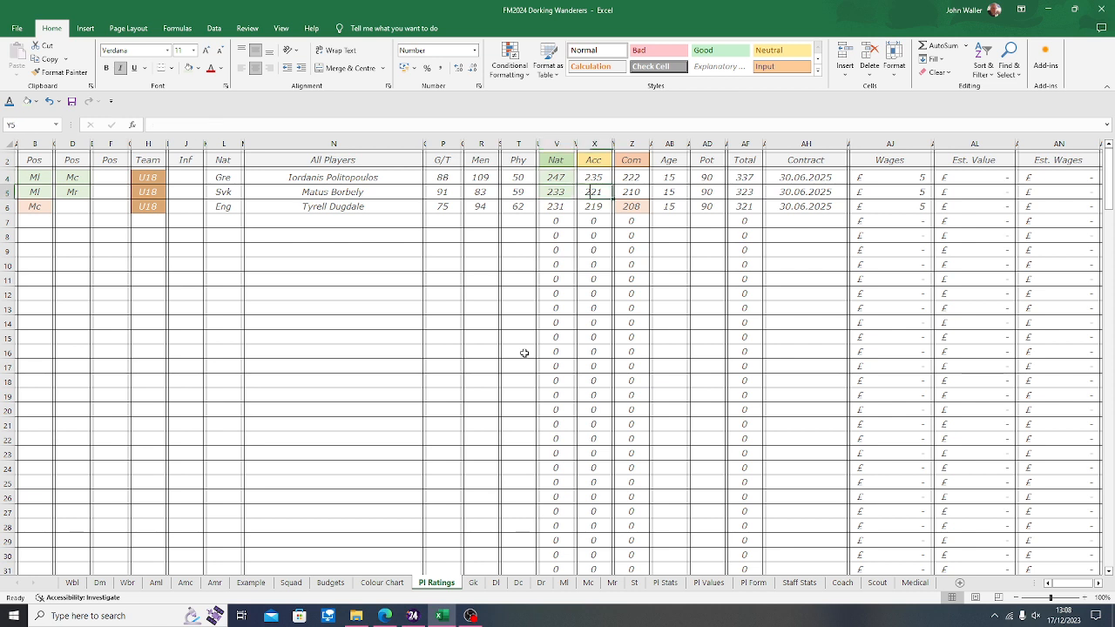
pyautogui.press('Down')
pyautogui.press('Right')
pyautogui.press('Right')
pyautogui.press('Right')
pyautogui.press('Right')
pyautogui.press('Right')
pyautogui.press('Right')
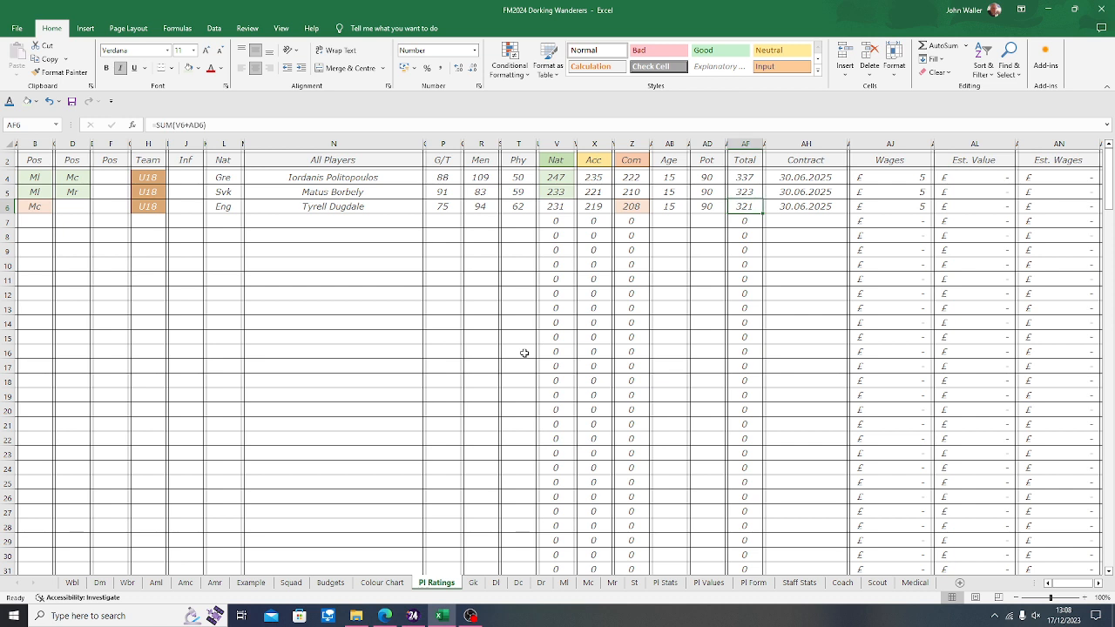
pyautogui.press('Up')
pyautogui.press('Up')
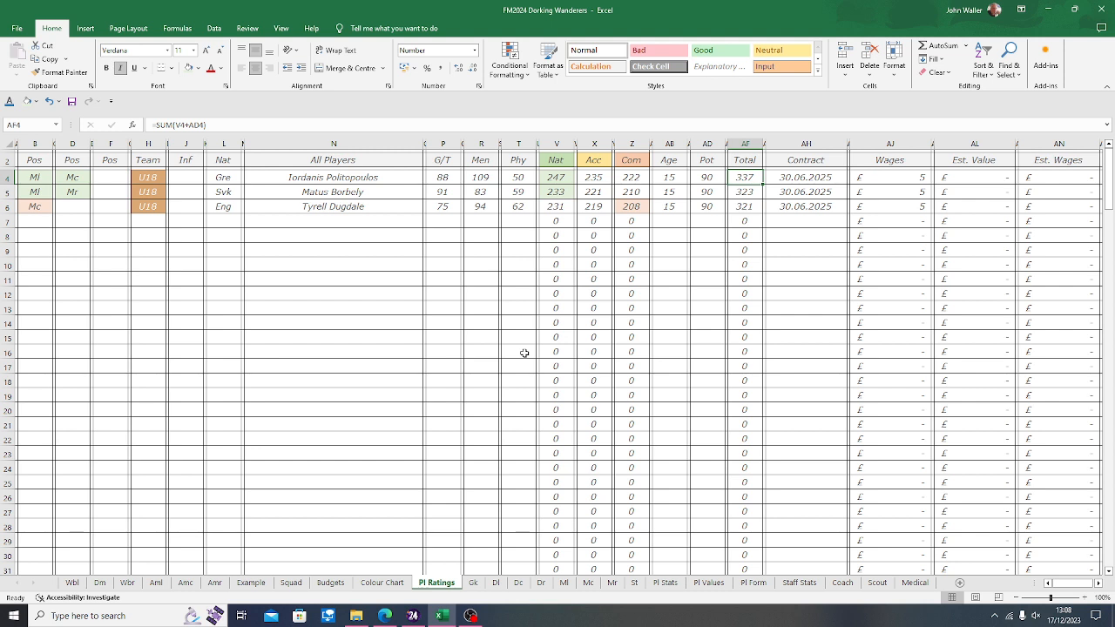
# Step: Look over the players' Contract, Wages and Est. Value columns, then go back along row 6 to the Nat rating
pyautogui.press('Right')
pyautogui.press('Right')
pyautogui.press('Right')
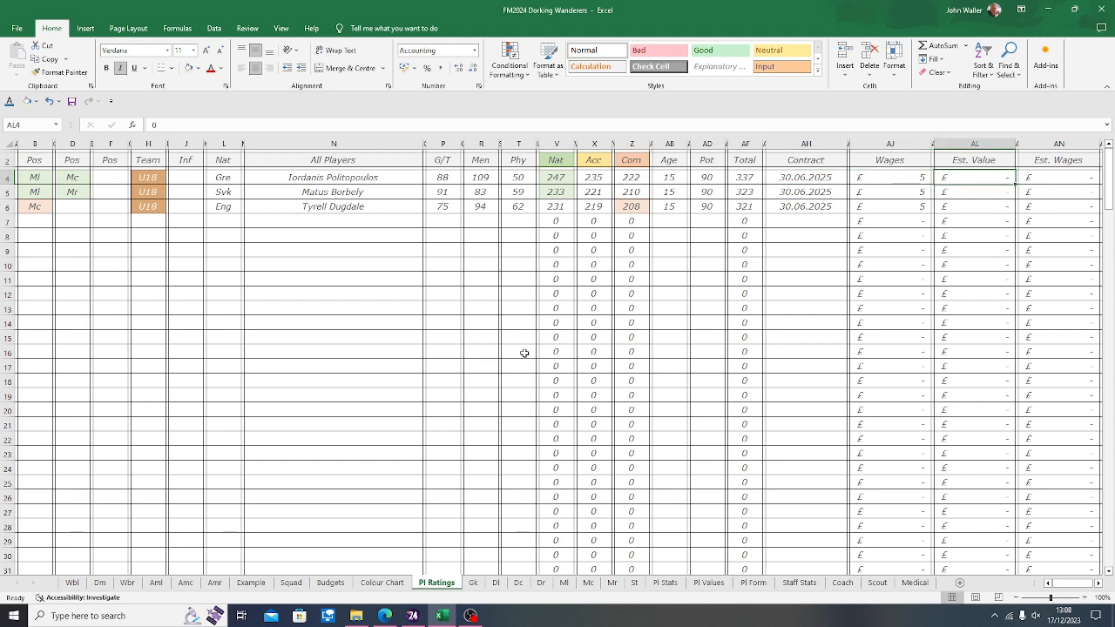
pyautogui.press('Down')
pyautogui.press('Down')
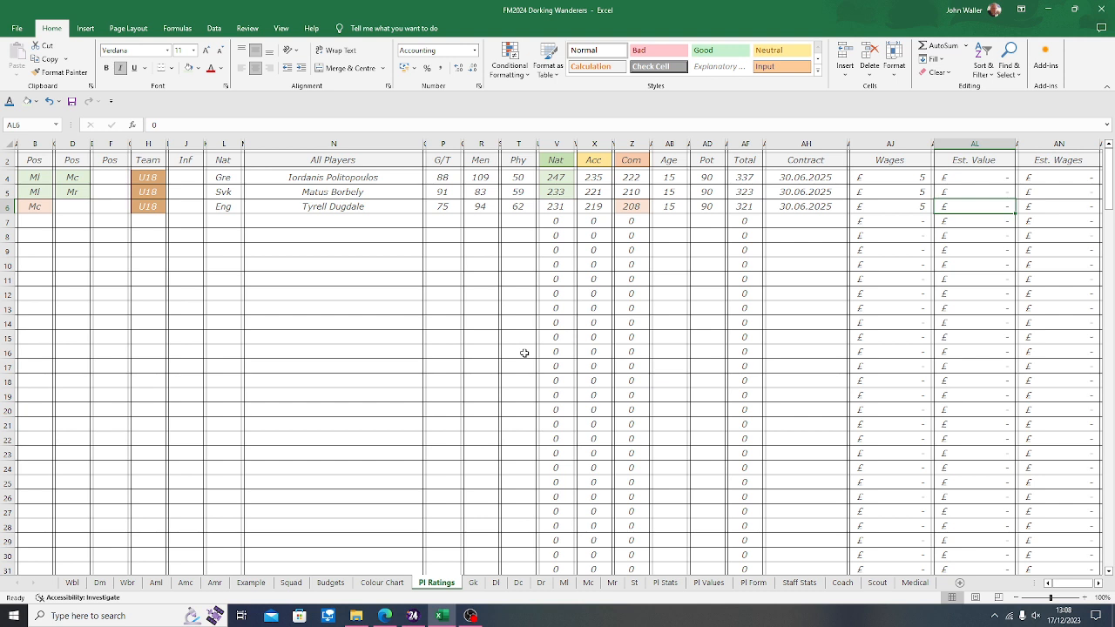
pyautogui.press('Left')
pyautogui.press('Left')
pyautogui.press('Left')
pyautogui.press('Left')
pyautogui.press('Left')
pyautogui.press('Left')
pyautogui.press('Left')
pyautogui.press('Left')
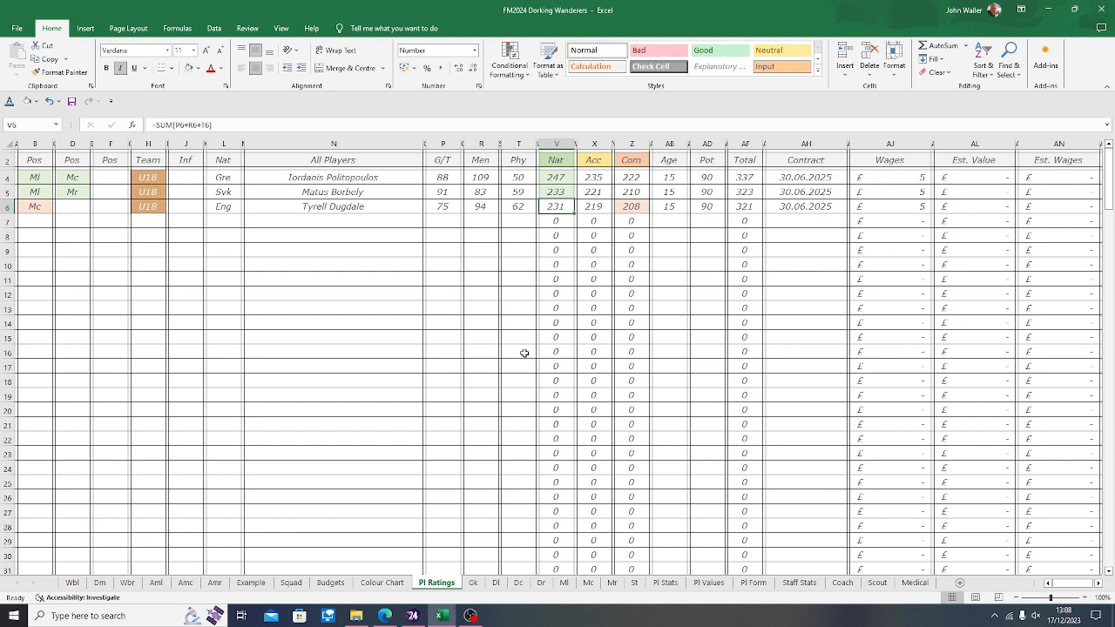
# Step: Review the row 6 player's Phy, Men and G/T scores back to his name, ending on his Nat rating in V6
pyautogui.press('Left')
pyautogui.press('Left')
pyautogui.press('Left')
pyautogui.press('Left')
pyautogui.press('Left')
pyautogui.press('Left')
pyautogui.press('Left')
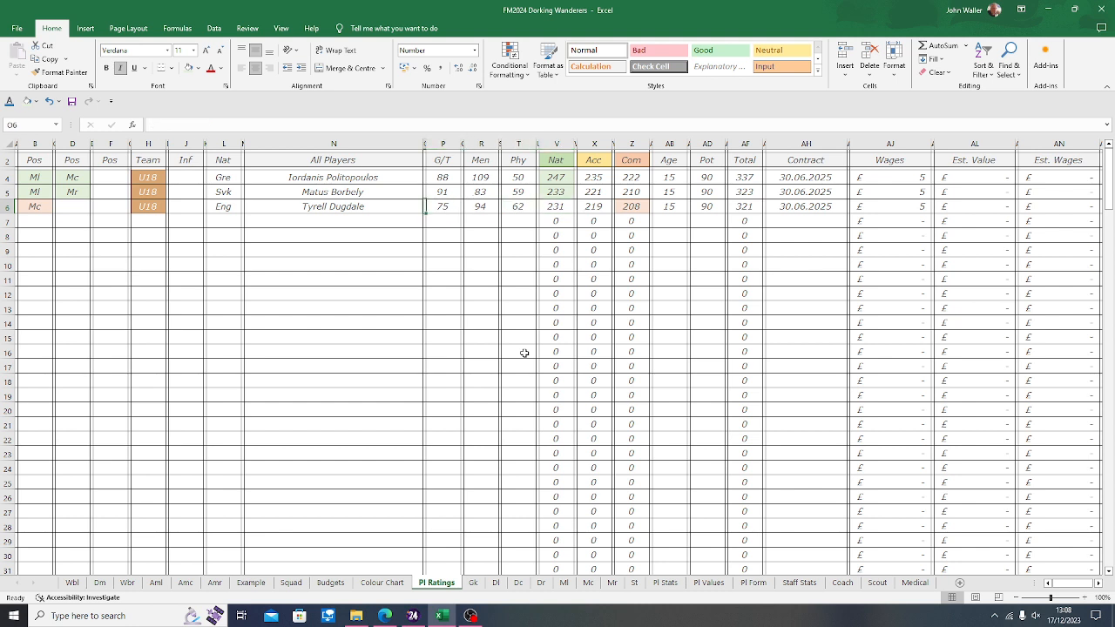
pyautogui.press('Left')
pyautogui.press('Right')
pyautogui.press('Right')
pyautogui.press('Right')
pyautogui.press('Right')
pyautogui.press('Right')
pyautogui.press('Right')
pyautogui.press('Right')
pyautogui.press('Right')
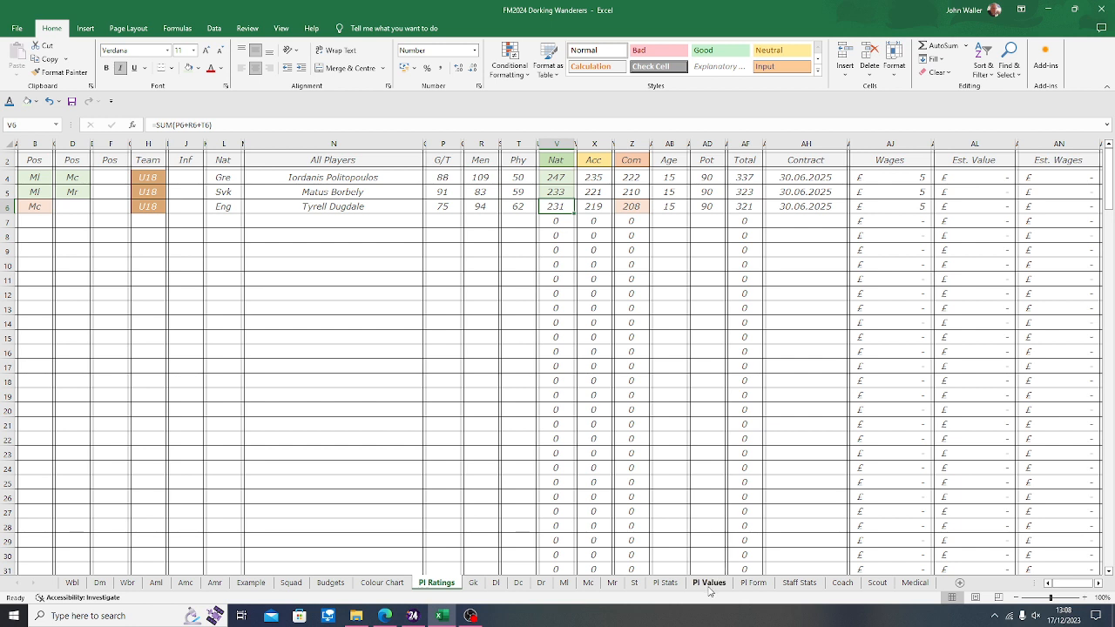
# Step: Check the age and Nat rating of the player in row 6, and open the Pl Values sheet
pyautogui.click(672, 206)
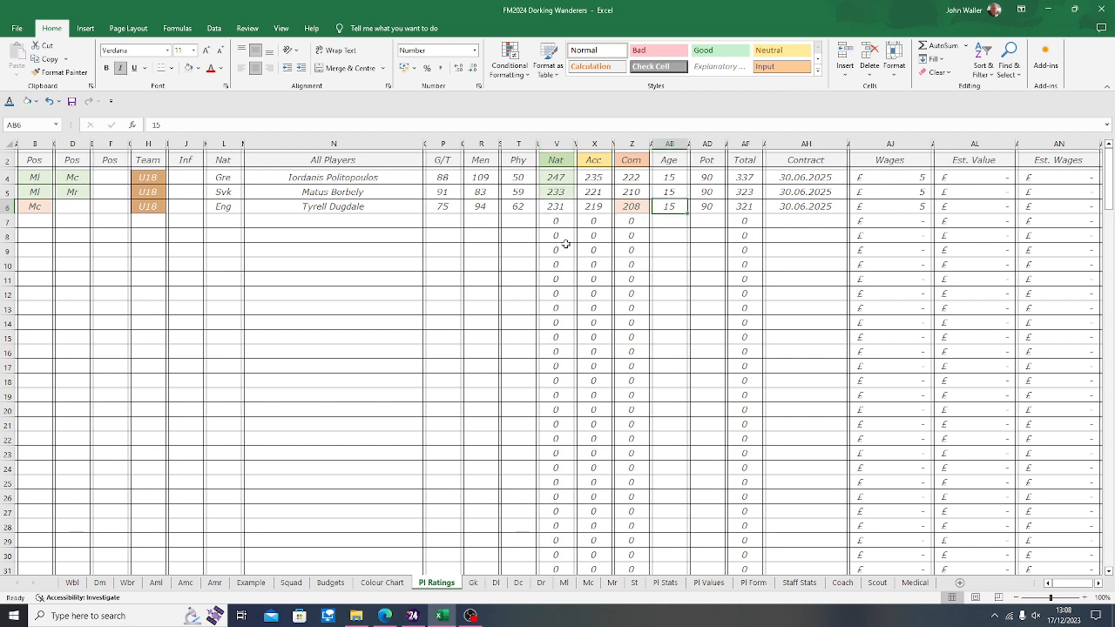
pyautogui.click(551, 208)
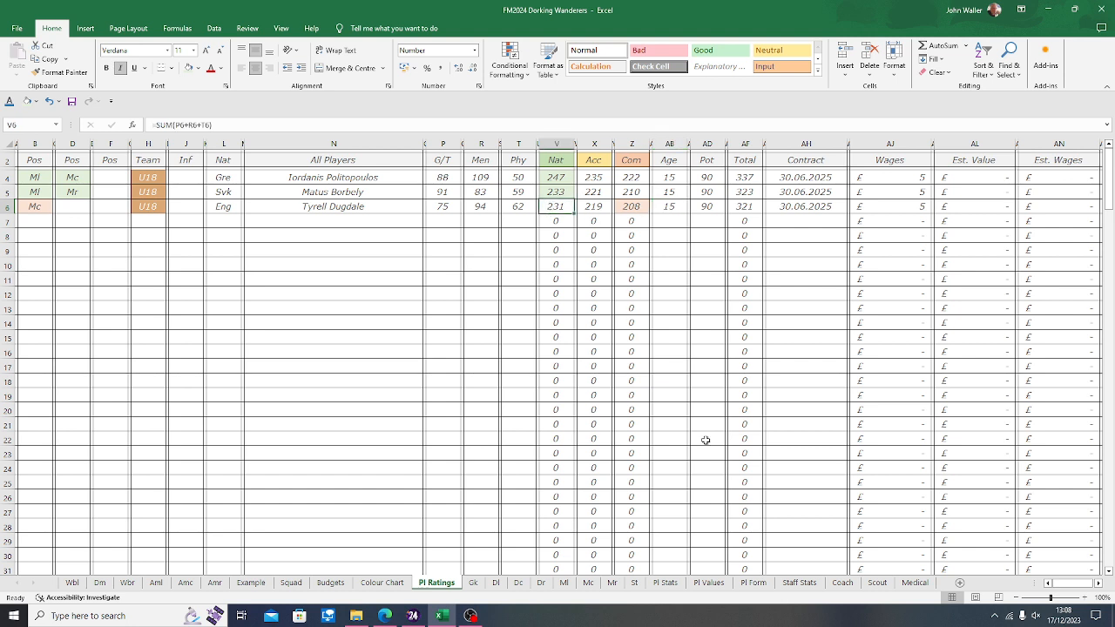
pyautogui.click(709, 584)
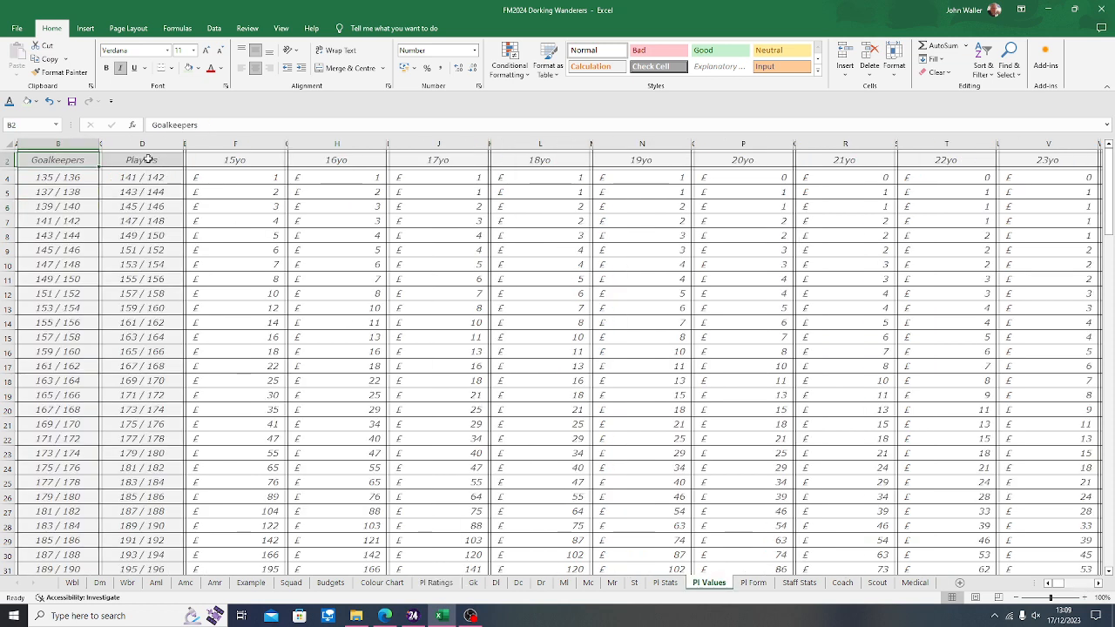
# Step: Look down the Players rating bands from the header to the 231 / 232 band in row 48
pyautogui.click(148, 159)
pyautogui.press('Down')
pyautogui.press('Down')
pyautogui.press('Down')
pyautogui.press('Down')
pyautogui.press('Down')
pyautogui.press('Down')
pyautogui.press('Down')
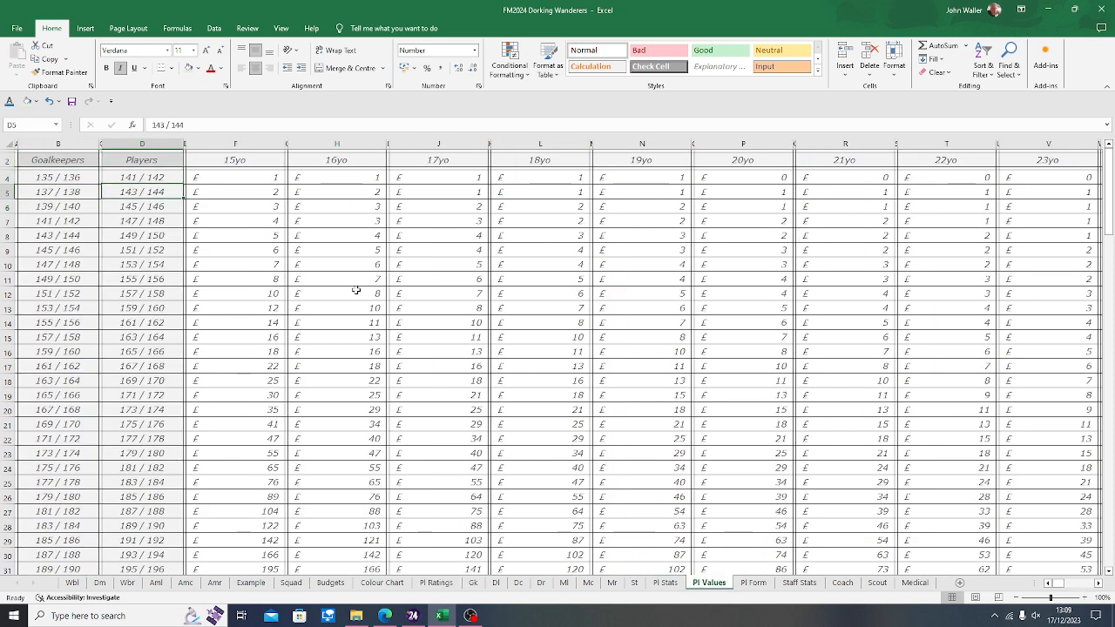
pyautogui.press('Down')
pyautogui.press('Down')
pyautogui.press('Down')
pyautogui.press('Down')
pyautogui.press('Down')
pyautogui.press('Down')
pyautogui.press('Down')
pyautogui.press('Down')
pyautogui.press('Down')
pyautogui.press('Down')
pyautogui.press('Down')
pyautogui.press('Down')
pyautogui.press('Down')
pyautogui.press('Down')
pyautogui.press('Down')
pyautogui.press('Down')
pyautogui.press('Down')
pyautogui.press('Down')
pyautogui.press('Down')
pyautogui.press('Down')
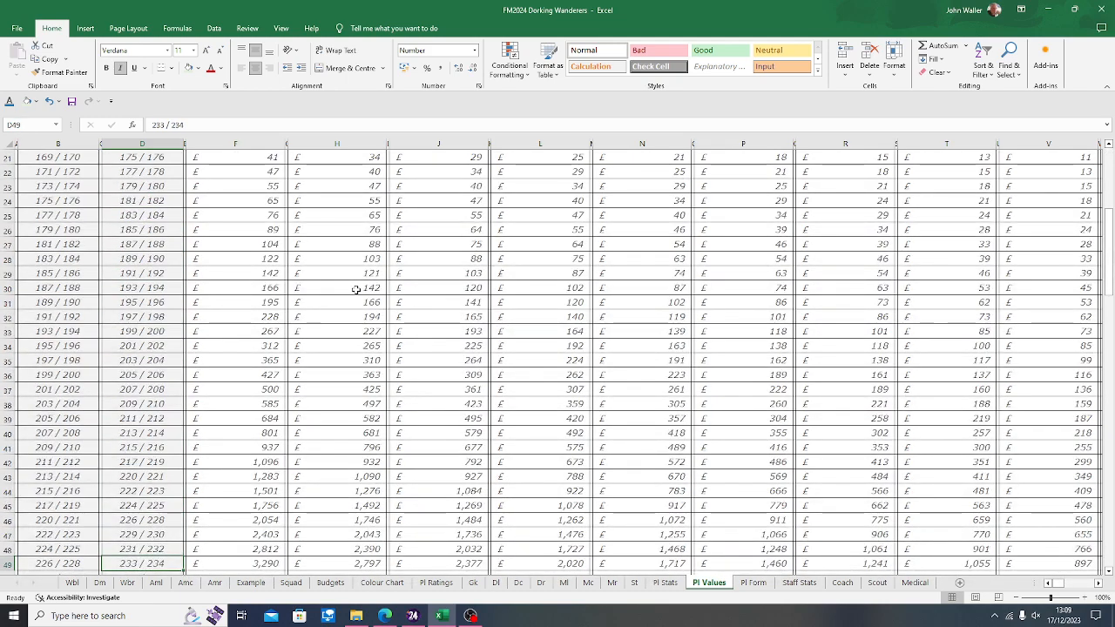
pyautogui.press('Down')
pyautogui.press('Down')
pyautogui.press('Down')
pyautogui.press('Down')
pyautogui.press('Up')
pyautogui.press('Up')
pyautogui.press('Up')
pyautogui.press('Up')
pyautogui.press('Up')
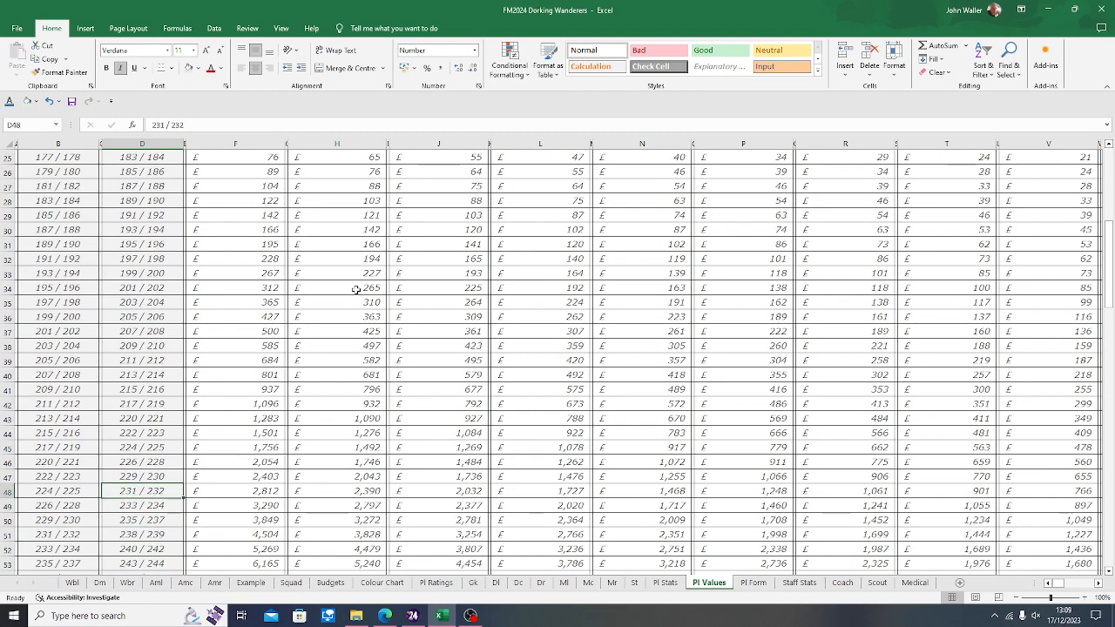
# Step: Trace the 15yo values from row 48 up to the column header, and look across the age headers to 17yo
pyautogui.press('Right')
pyautogui.press('Right')
pyautogui.press('Up')
pyautogui.press('Up')
pyautogui.press('Up')
pyautogui.press('Up')
pyautogui.press('Up')
pyautogui.press('Up')
pyautogui.press('Up')
pyautogui.press('Up')
pyautogui.press('Up')
pyautogui.press('Up')
pyautogui.press('Up')
pyautogui.press('Up')
pyautogui.press('Up')
pyautogui.press('Up')
pyautogui.press('Up')
pyautogui.press('Up')
pyautogui.press('Up')
pyautogui.press('Up')
pyautogui.press('Up')
pyautogui.press('Up')
pyautogui.press('Up')
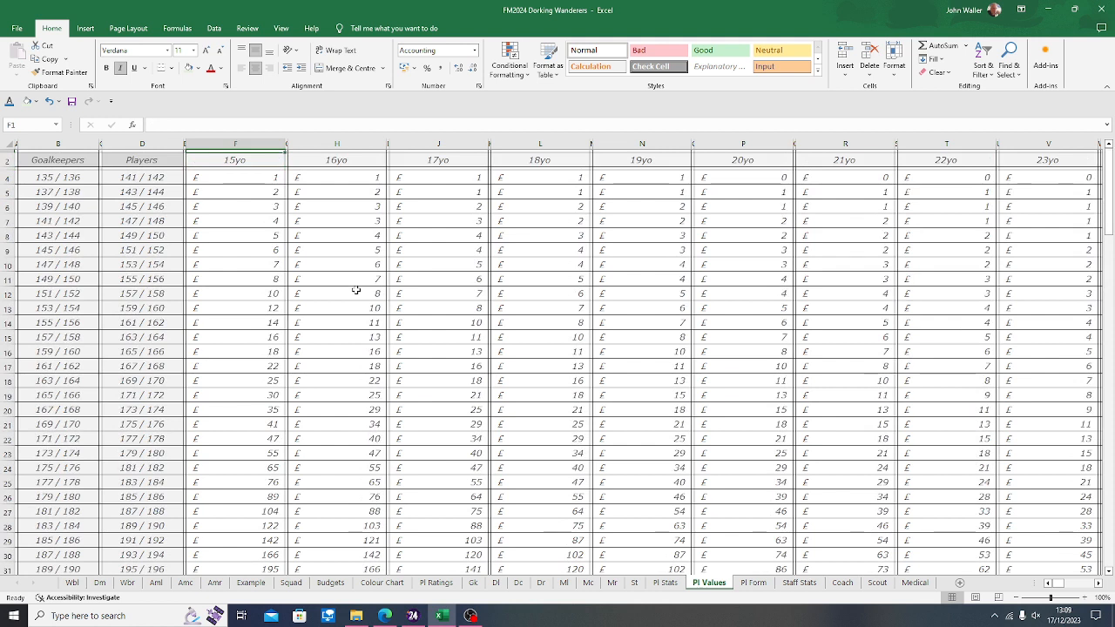
pyautogui.press('Down')
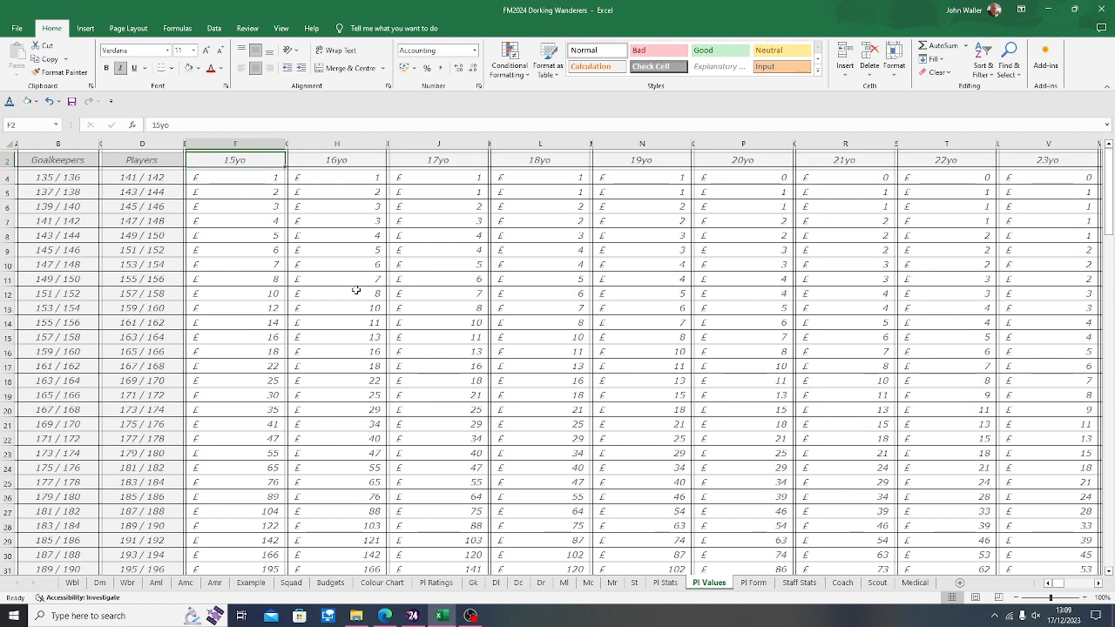
pyautogui.press('Right')
pyautogui.press('Right')
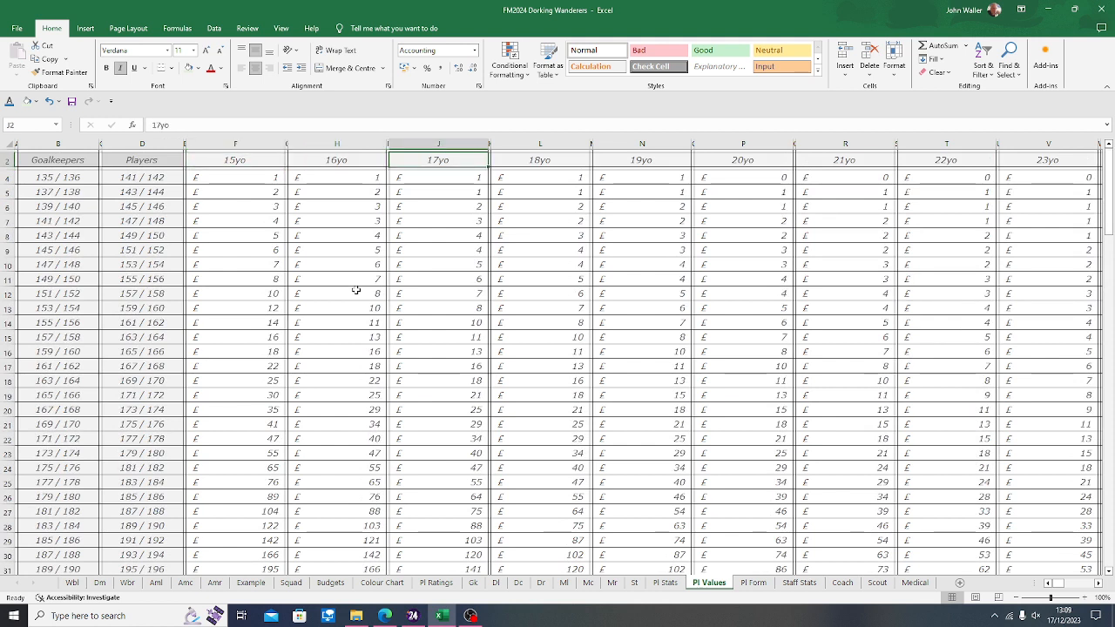
# Step: Return to the Players column, locate the 231 / 232 band again, and look up its 15yo value in F48
pyautogui.press('Left')
pyautogui.press('Left')
pyautogui.press('Left')
pyautogui.press('Down')
pyautogui.press('Down')
pyautogui.press('Down')
pyautogui.press('Down')
pyautogui.press('Down')
pyautogui.press('Down')
pyautogui.press('Down')
pyautogui.press('Down')
pyautogui.press('Down')
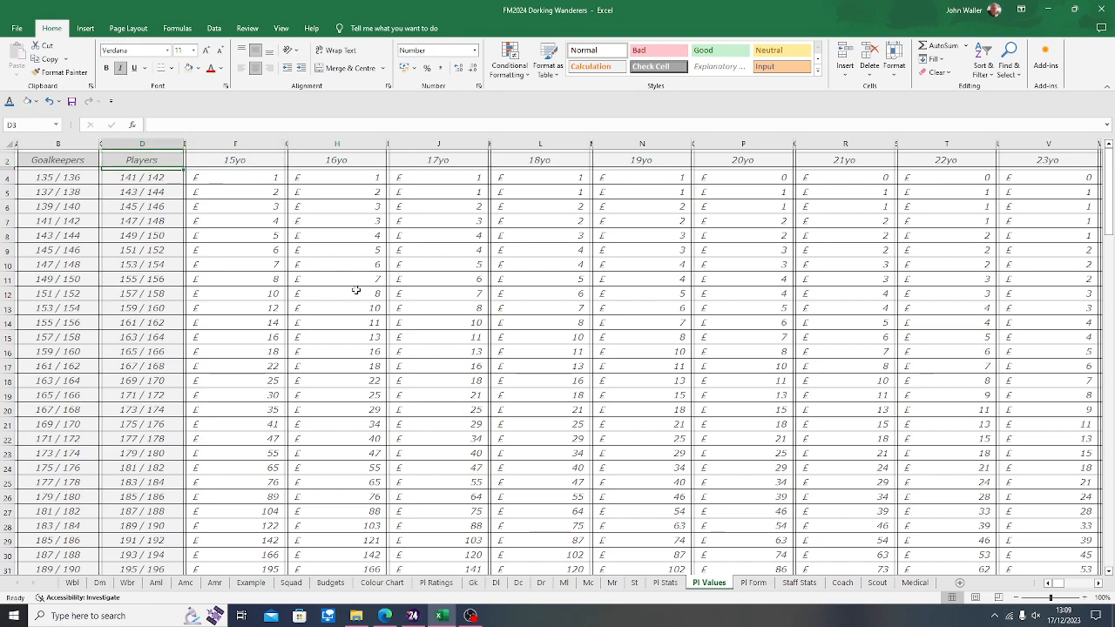
pyautogui.press('Down')
pyautogui.press('Down')
pyautogui.press('Down')
pyautogui.press('Down')
pyautogui.press('Down')
pyautogui.press('Down')
pyautogui.press('Down')
pyautogui.press('Down')
pyautogui.press('Down')
pyautogui.press('Down')
pyautogui.press('Down')
pyautogui.press('Down')
pyautogui.press('Down')
pyautogui.press('Down')
pyautogui.press('Down')
pyautogui.press('Down')
pyautogui.press('Down')
pyautogui.press('Down')
pyautogui.press('Down')
pyautogui.press('Down')
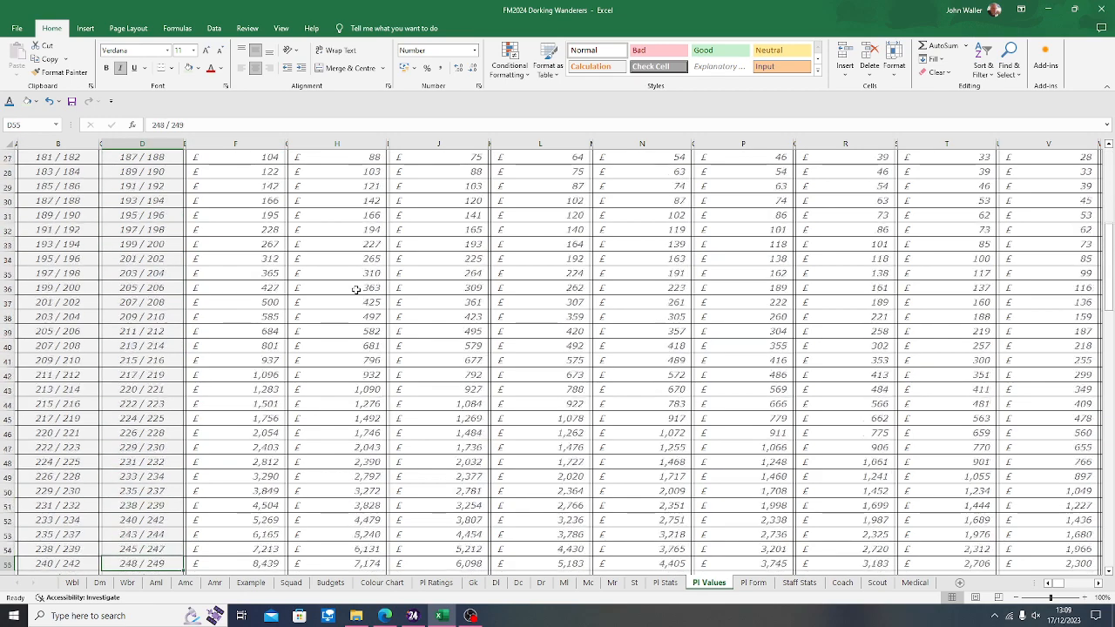
pyautogui.press('Up')
pyautogui.press('Up')
pyautogui.press('Up')
pyautogui.press('Up')
pyautogui.press('Up')
pyautogui.press('Up')
pyautogui.press('Up')
pyautogui.press('Up')
pyautogui.press('Up')
pyautogui.press('Up')
pyautogui.press('Up')
pyautogui.press('Up')
pyautogui.press('Up')
pyautogui.press('Up')
pyautogui.press('Up')
pyautogui.press('Up')
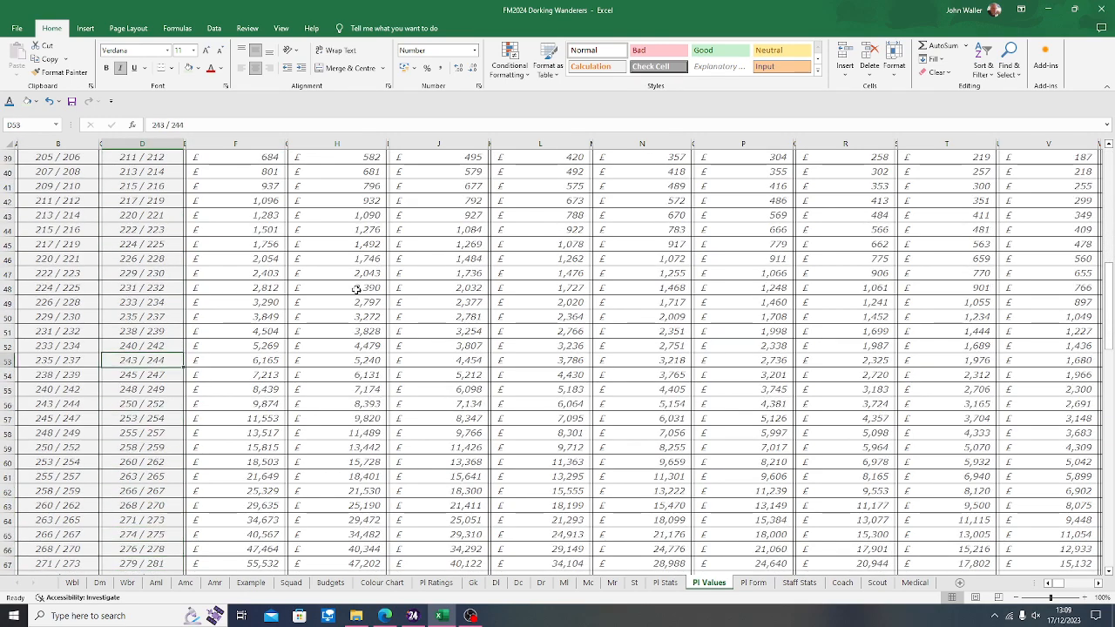
pyautogui.press('Up')
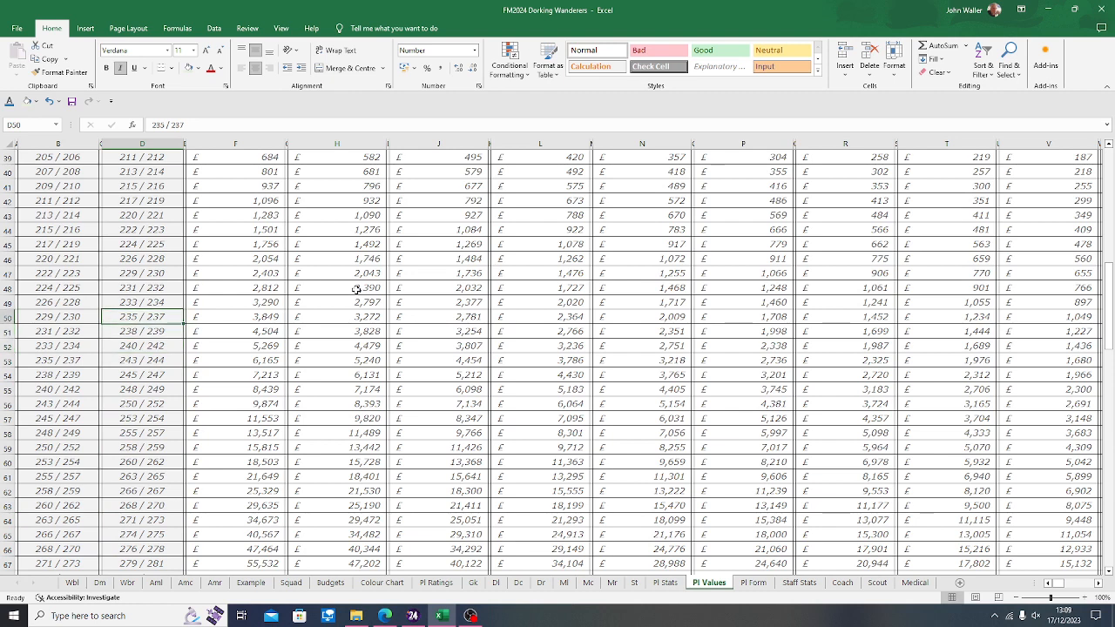
pyautogui.press('Up')
pyautogui.press('Up')
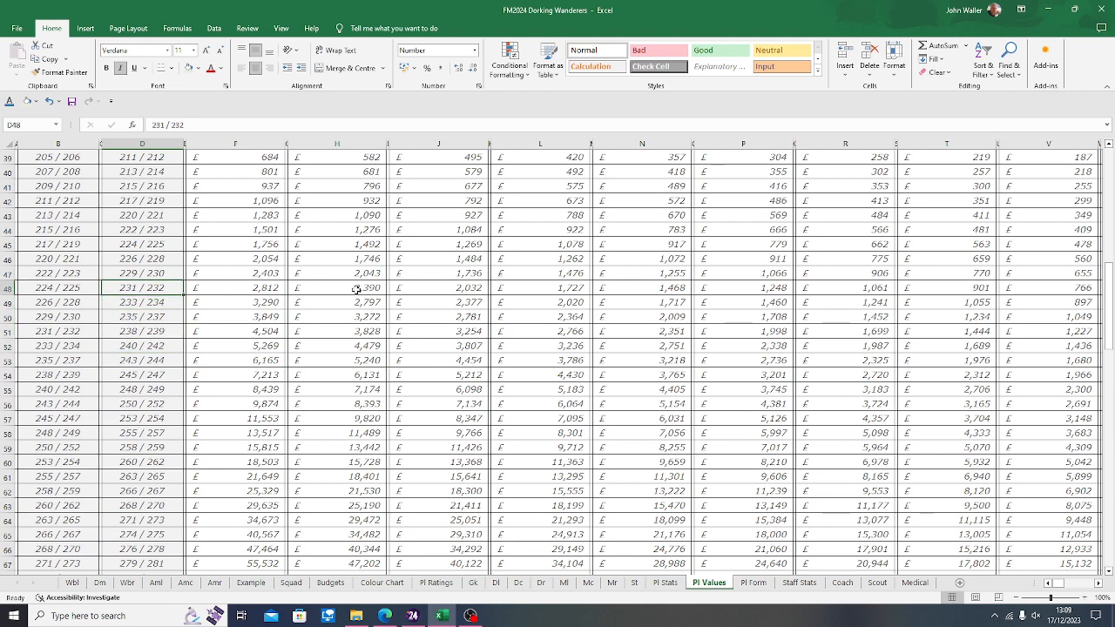
pyautogui.press('Right')
pyautogui.press('Right')
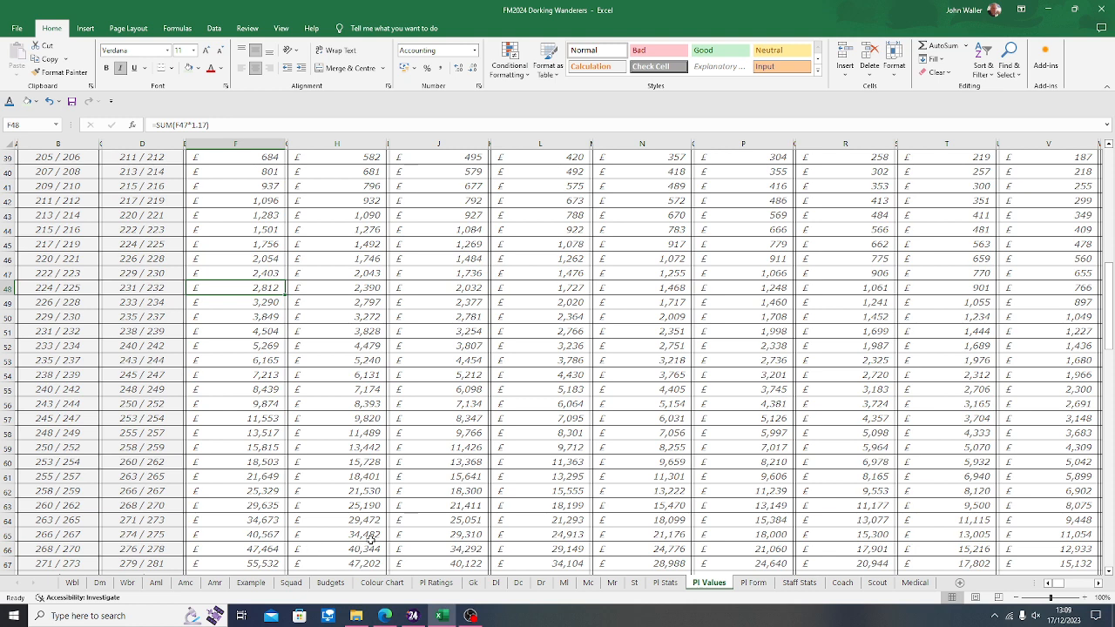
# Step: Enter 2812 as the Est. Value of the row 6 player on the Pl Ratings sheet
pyautogui.click(433, 584)
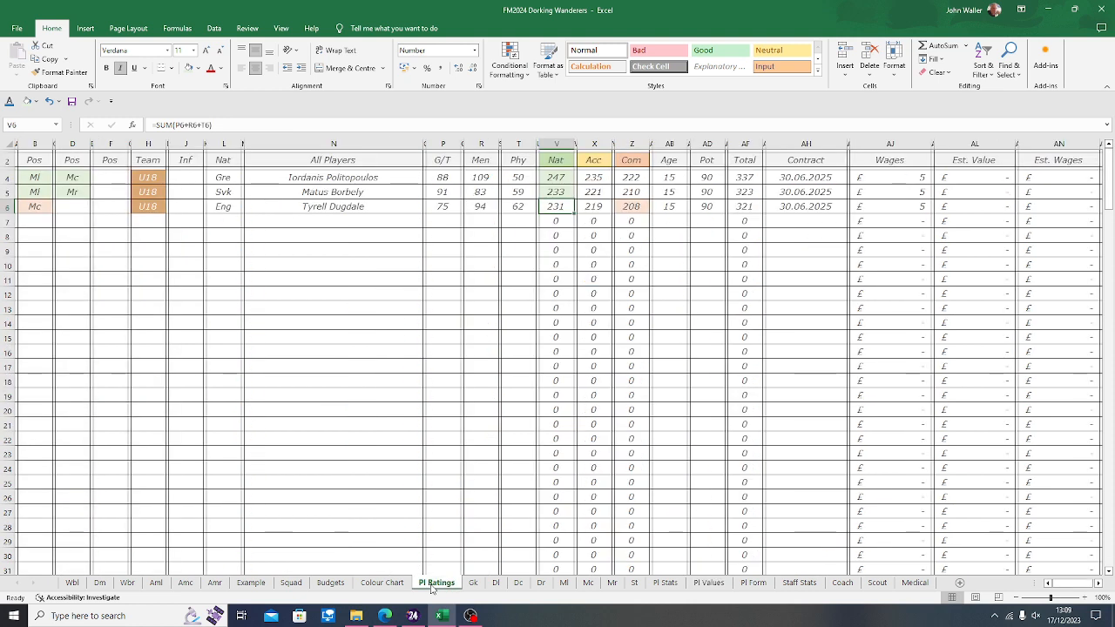
pyautogui.click(968, 205)
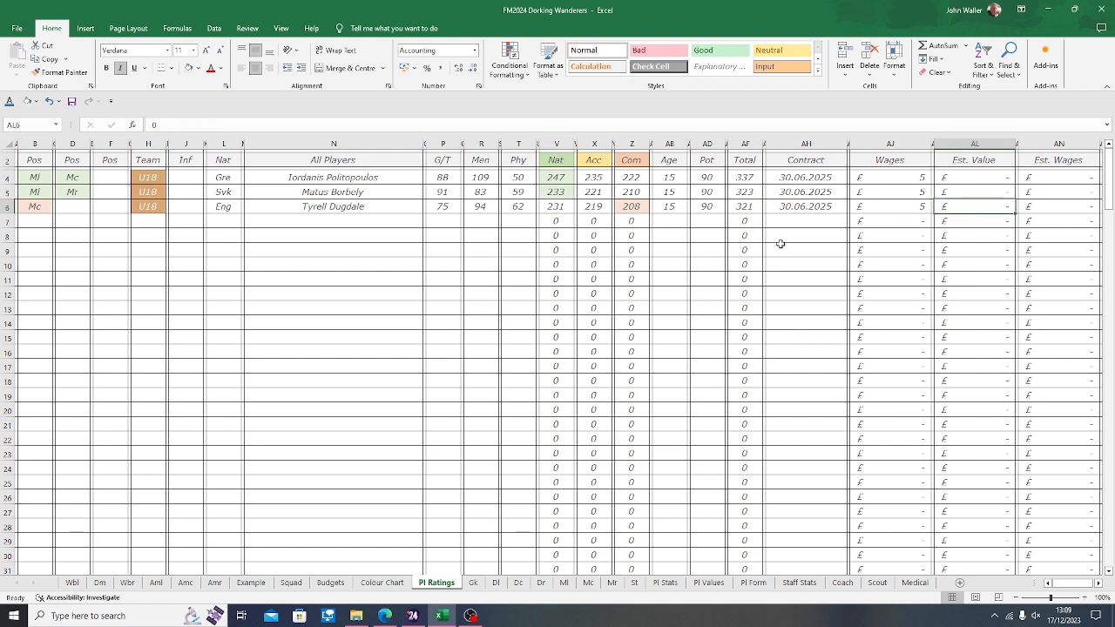
pyautogui.write('2812')
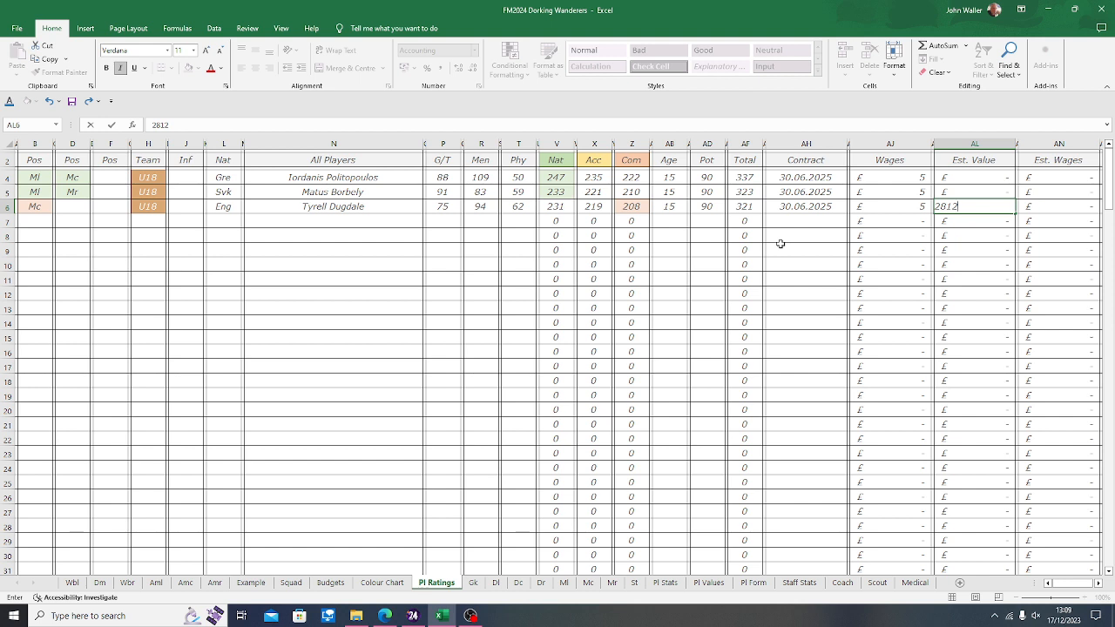
pyautogui.press('Return')
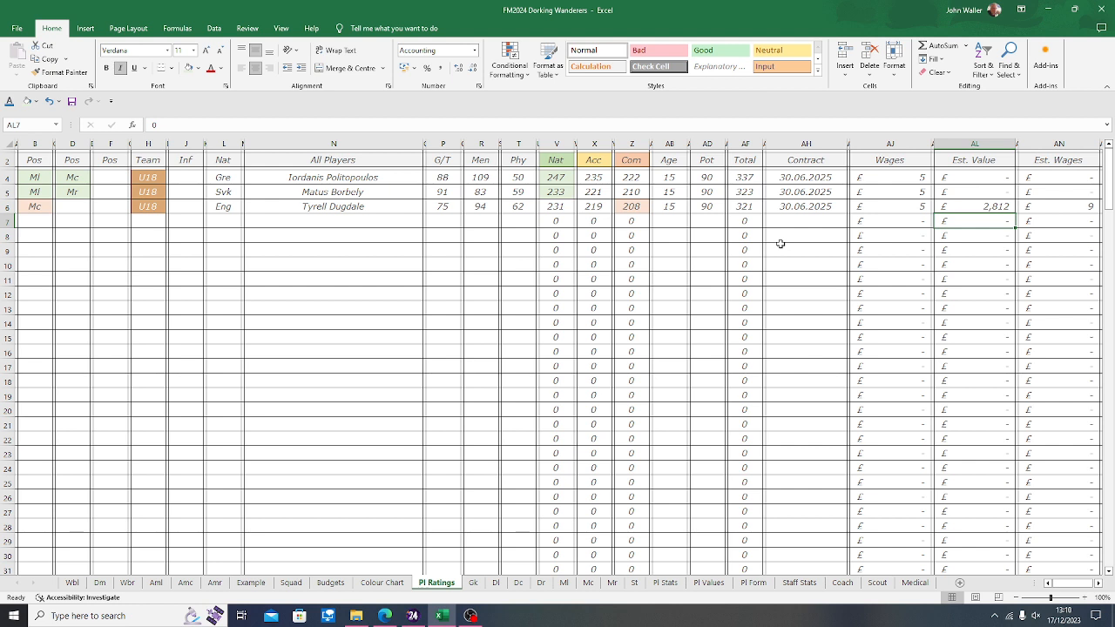
# Step: Review row 6 from Est. Value back to the player's name, ending on the Est. Wages formula in AN6
pyautogui.press('Up')
pyautogui.press('Up')
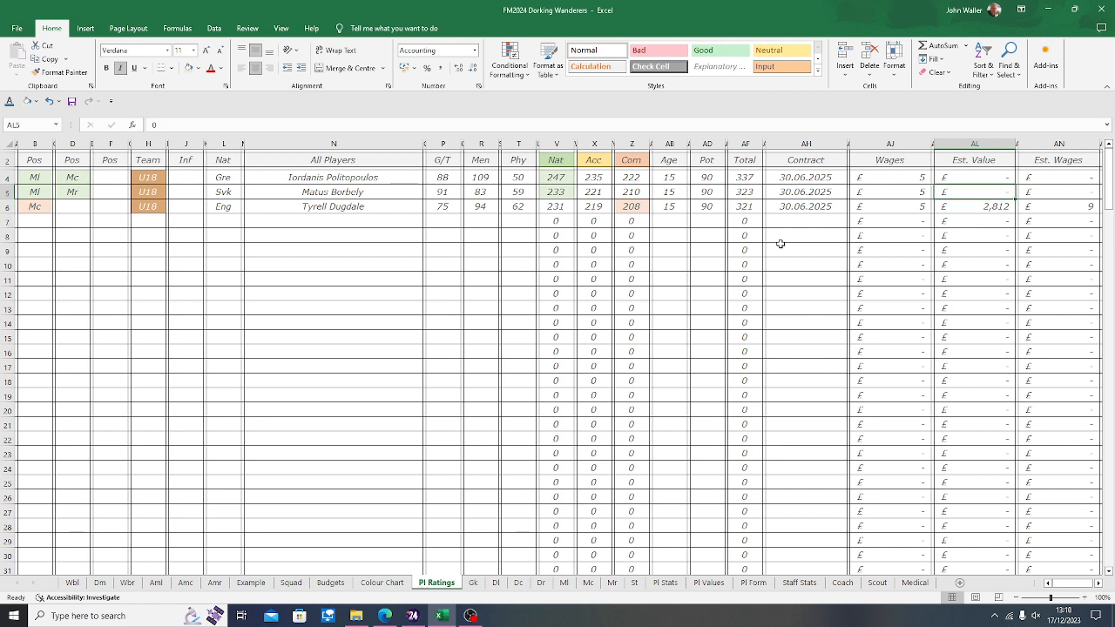
pyautogui.press('Down')
pyautogui.press('Left')
pyautogui.press('Left')
pyautogui.press('Left')
pyautogui.press('Left')
pyautogui.press('Left')
pyautogui.press('Left')
pyautogui.press('Left')
pyautogui.press('Left')
pyautogui.press('Left')
pyautogui.press('Left')
pyautogui.press('Left')
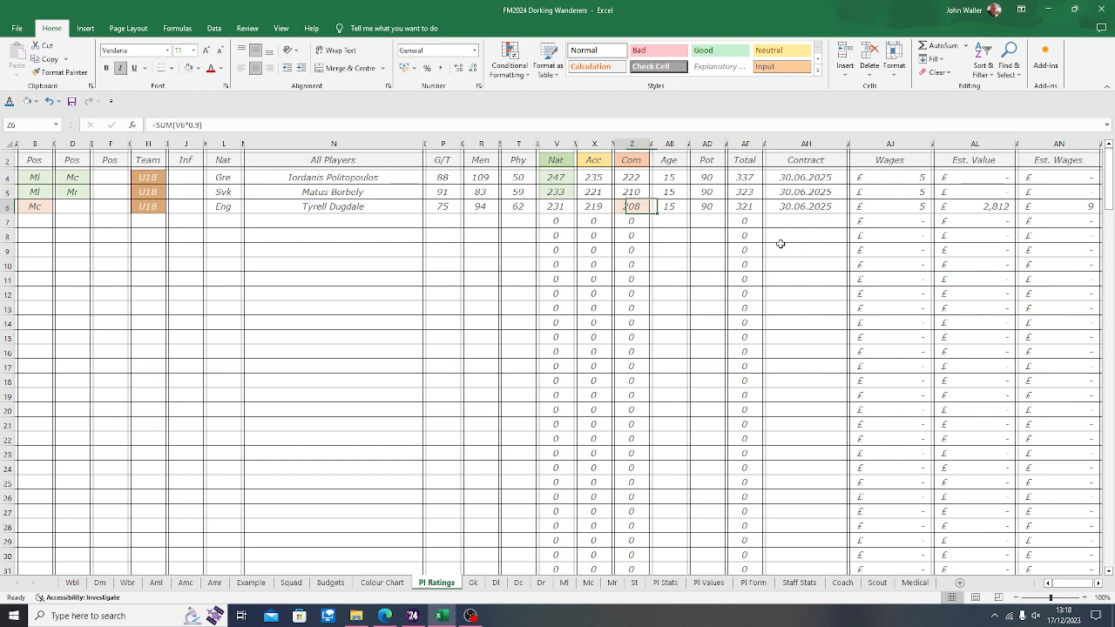
pyautogui.press('Left')
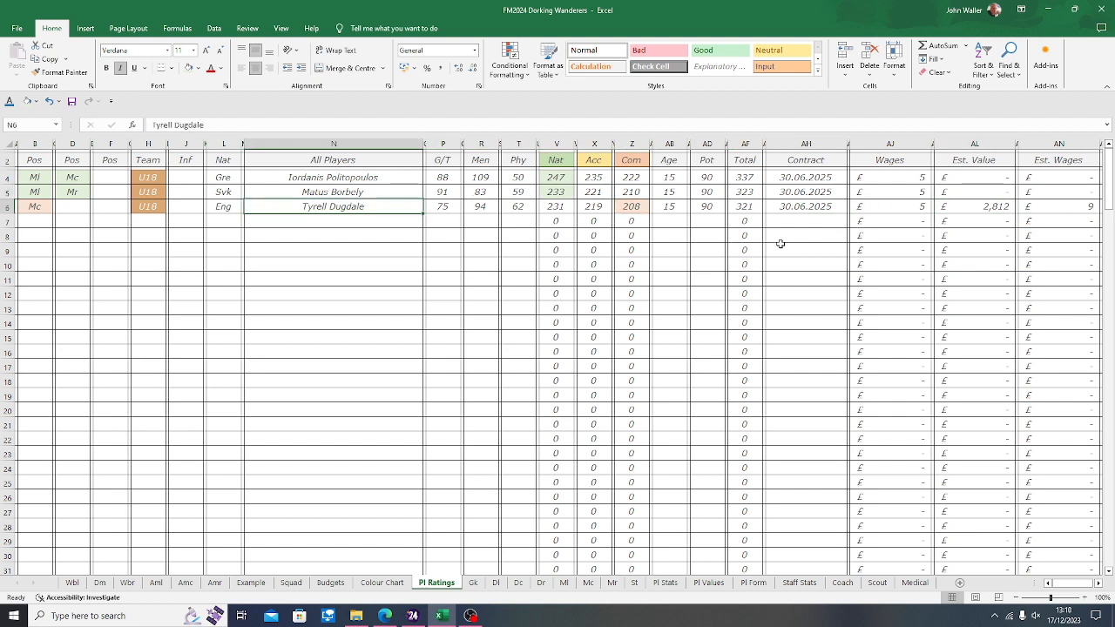
pyautogui.press('Right')
pyautogui.press('Right')
pyautogui.press('Right')
pyautogui.press('Right')
pyautogui.press('Right')
pyautogui.press('Right')
pyautogui.press('Right')
pyautogui.press('Right')
pyautogui.press('Right')
pyautogui.press('Right')
pyautogui.press('Right')
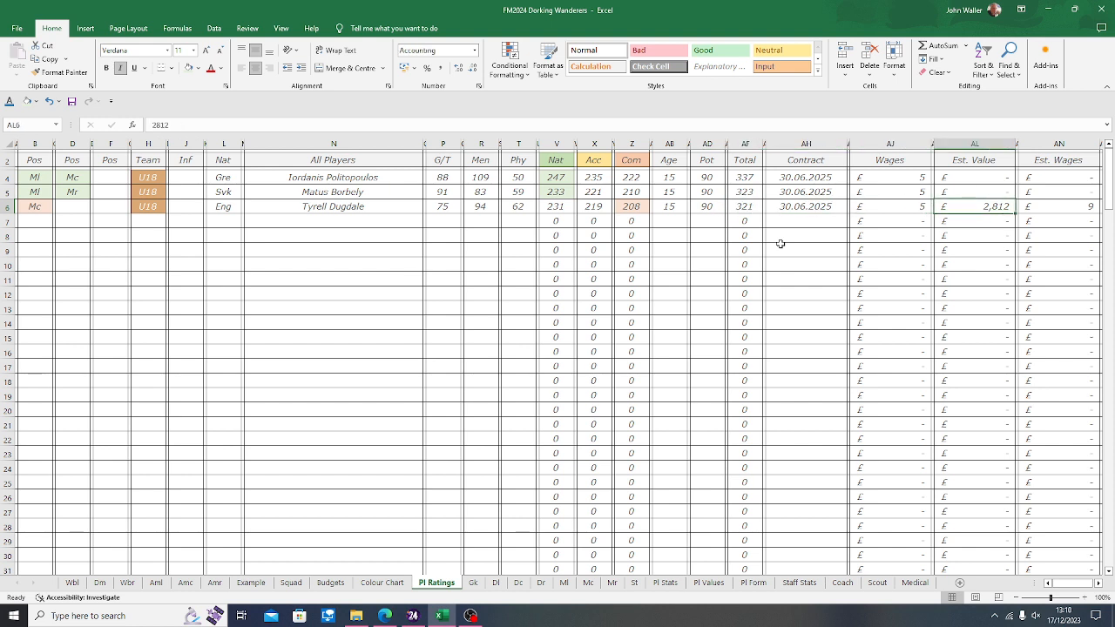
pyautogui.press('Right')
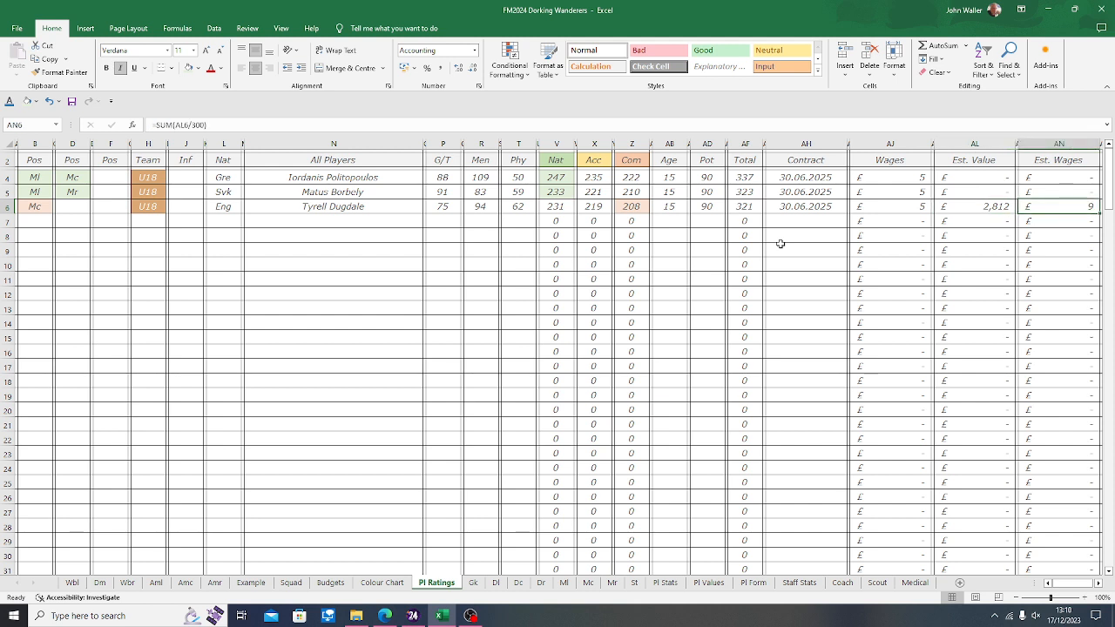
# Step: Look up the 15yo value of the 233 / 234 band on Pl Values and enter 3290 as the row 5 player's Est. Value on Pl Ratings
pyautogui.press('Up')
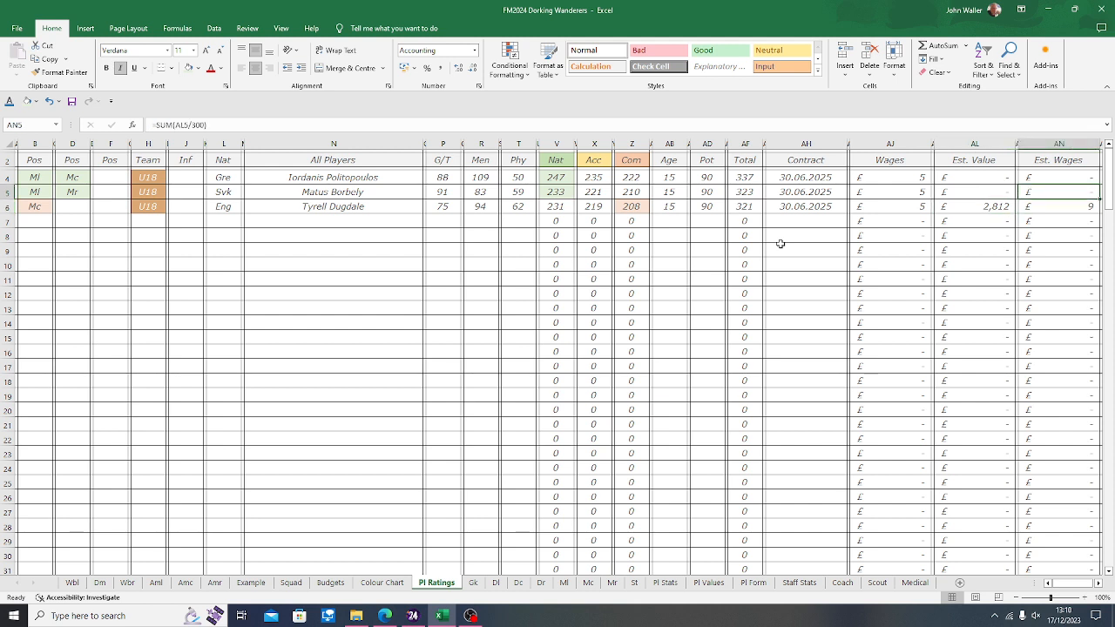
pyautogui.press('Left')
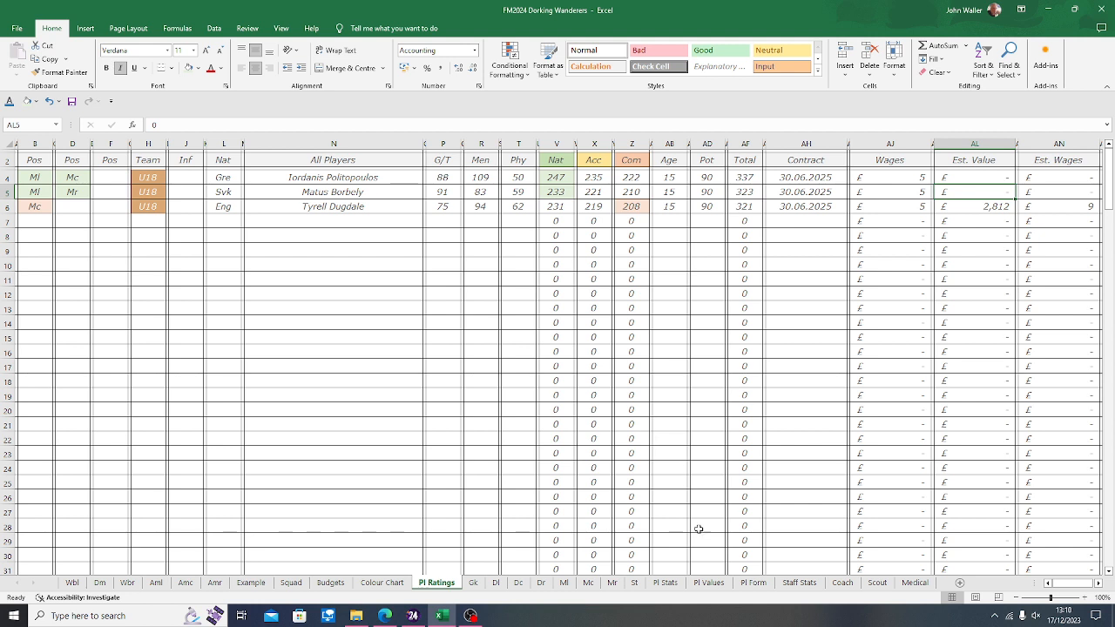
pyautogui.click(708, 588)
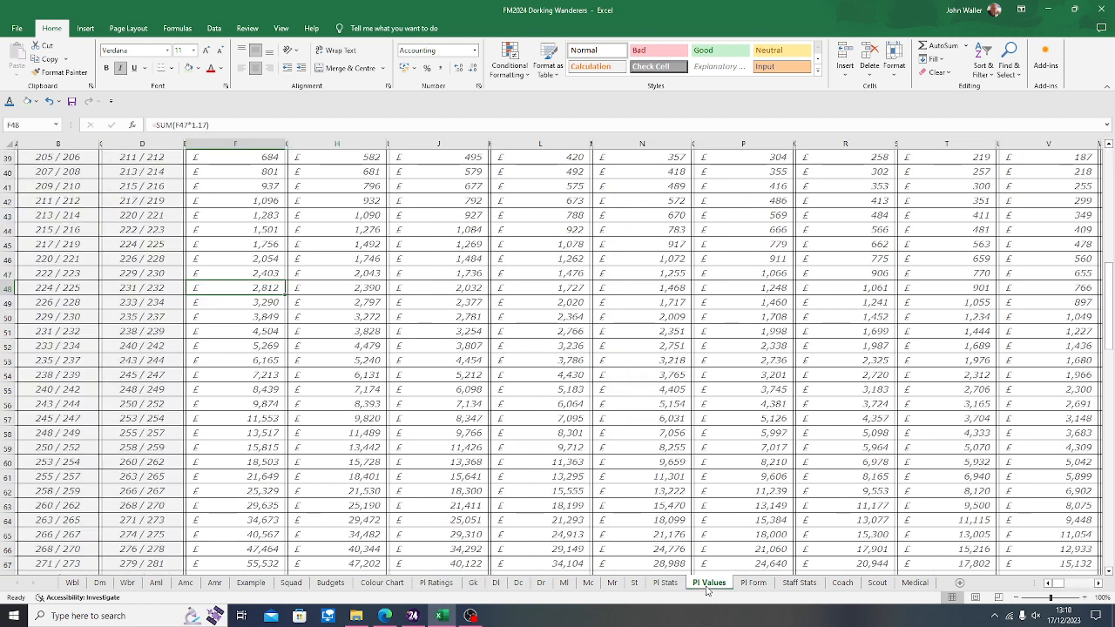
pyautogui.press('Left')
pyautogui.press('Left')
pyautogui.press('Down')
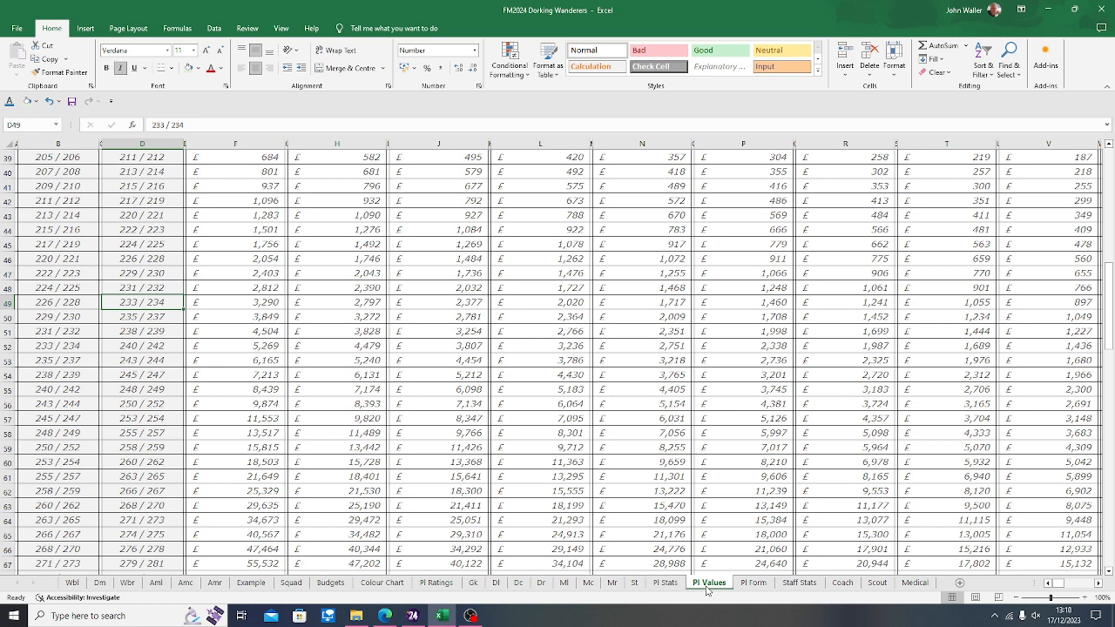
pyautogui.press('Right')
pyautogui.press('Right')
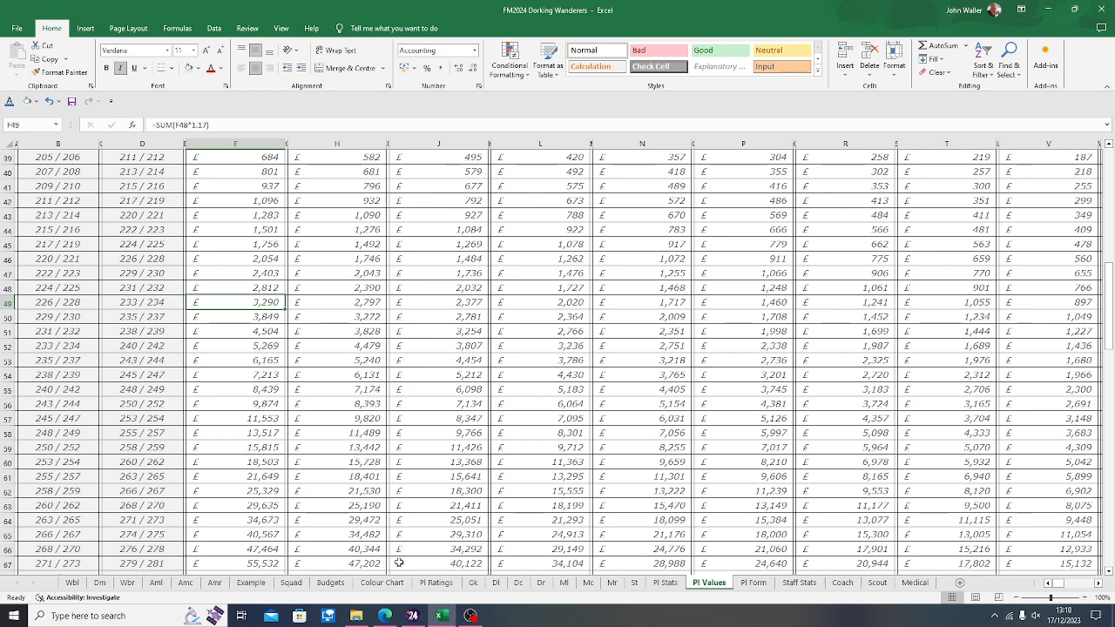
pyautogui.click(438, 590)
pyautogui.write('3290')
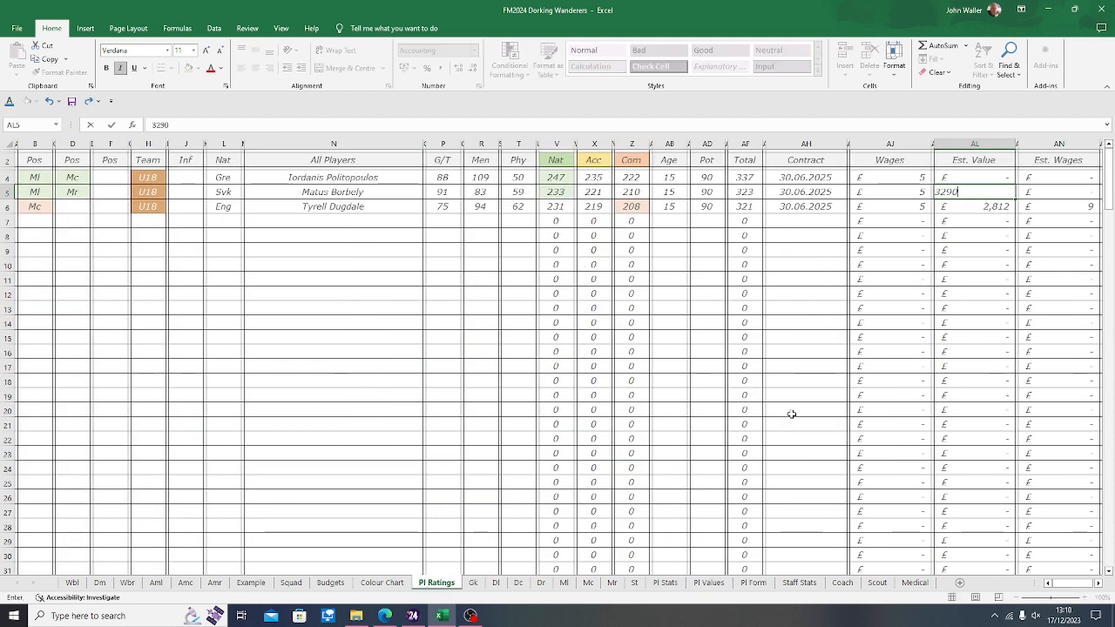
pyautogui.press('Return')
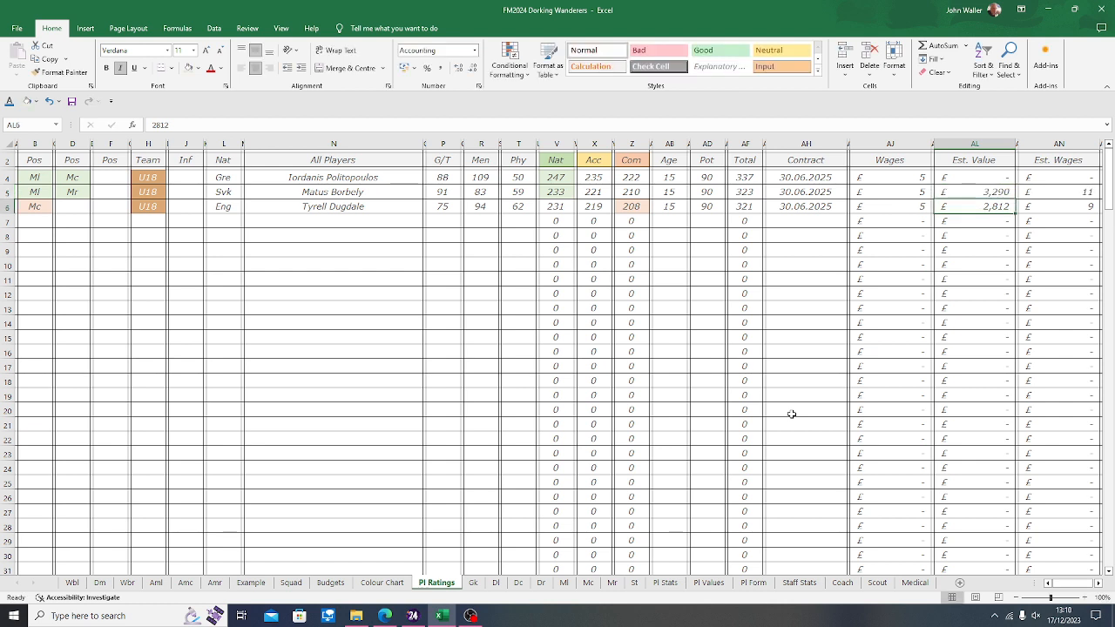
# Step: Look up the 15yo value of the 245 / 247 band on Pl Values and enter 7213 as the row 4 player's Est. Value on Pl Ratings
pyautogui.press('Up')
pyautogui.press('Up')
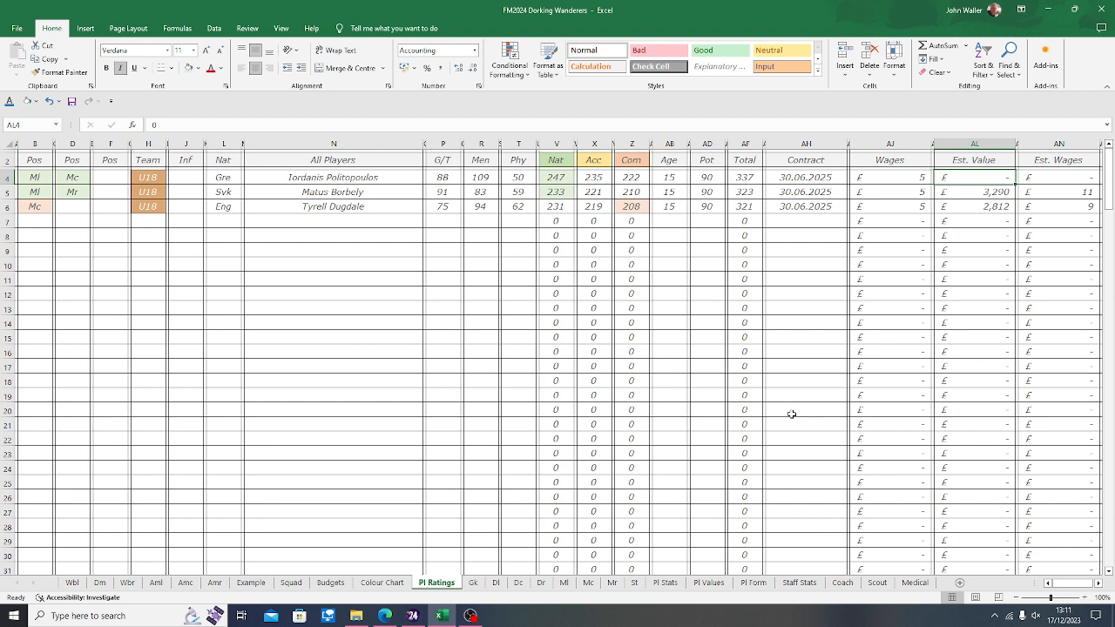
pyautogui.click(707, 584)
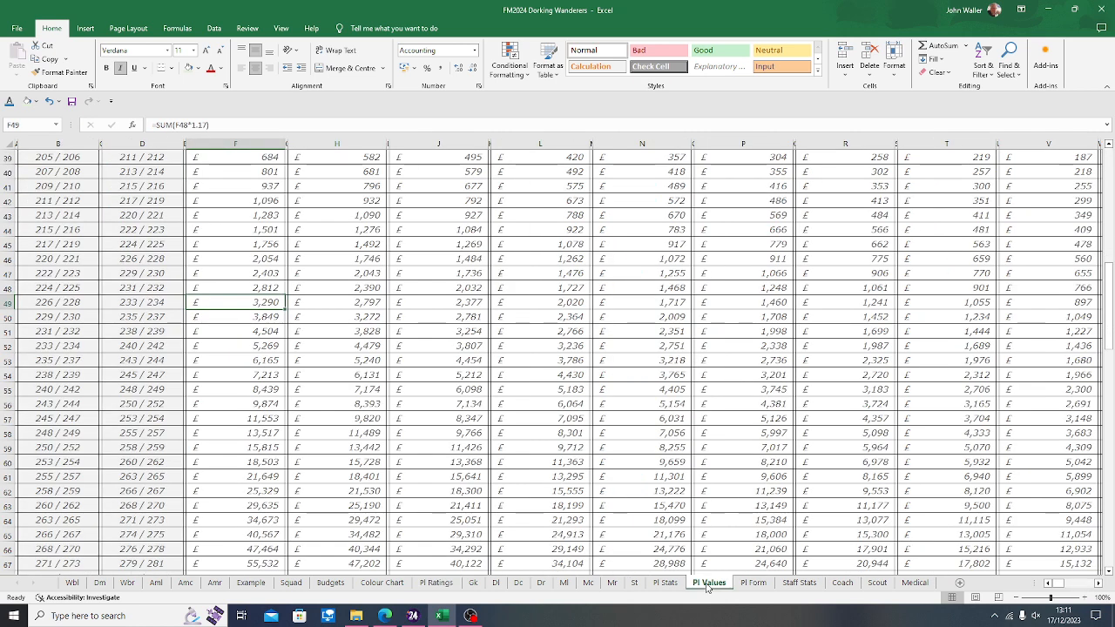
pyautogui.press('Left')
pyautogui.press('Left')
pyautogui.press('Down')
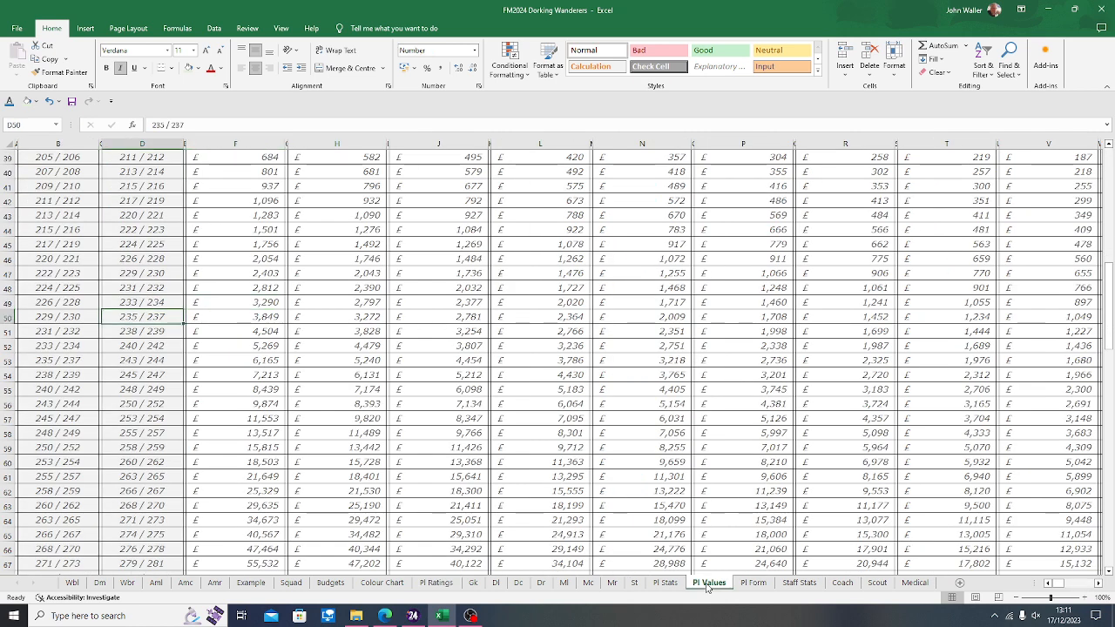
pyautogui.press('Down')
pyautogui.press('Down')
pyautogui.press('Down')
pyautogui.press('Down')
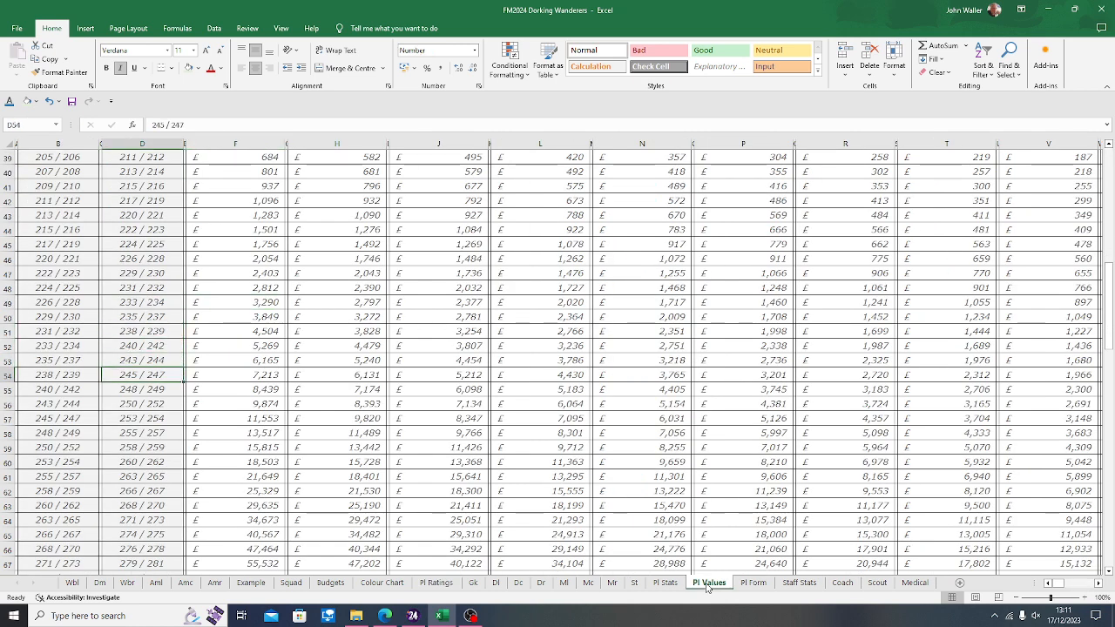
pyautogui.press('Right')
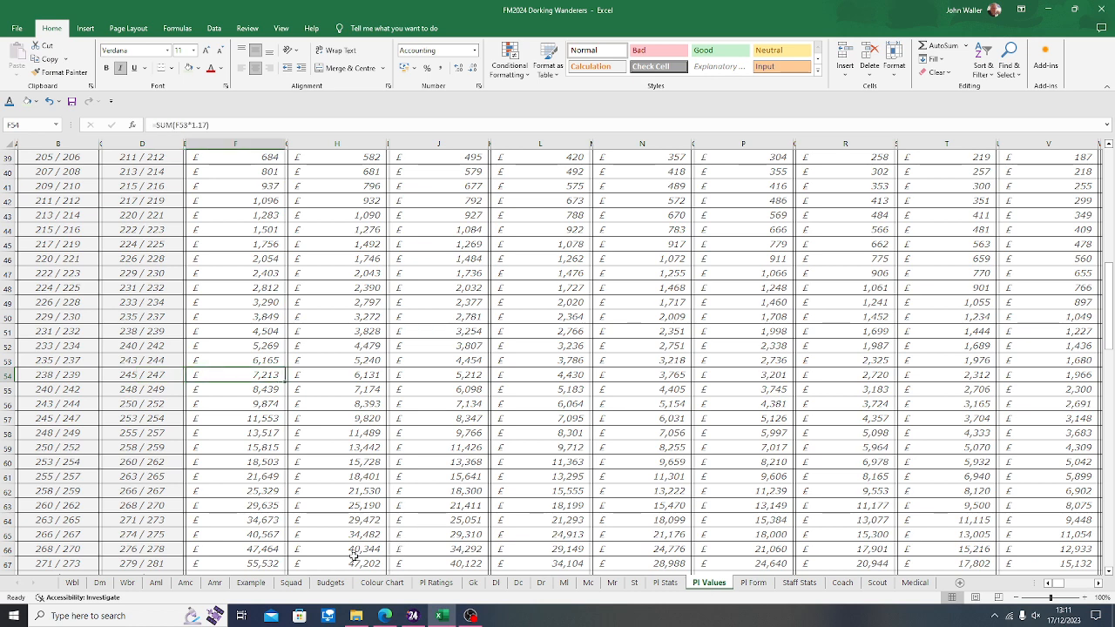
pyautogui.click(433, 584)
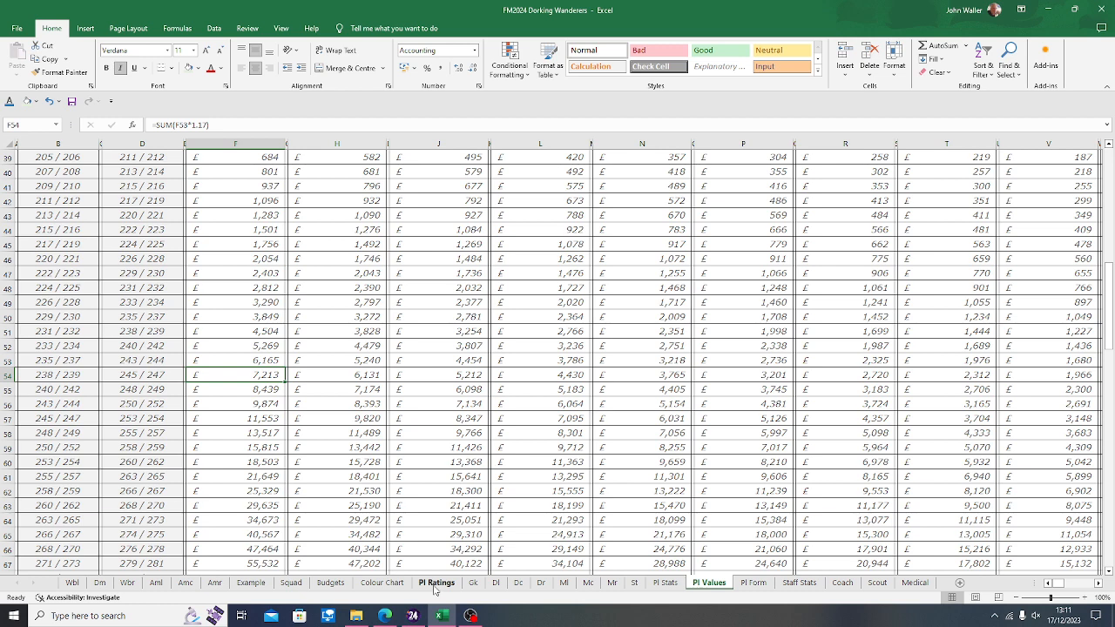
pyautogui.write('7213')
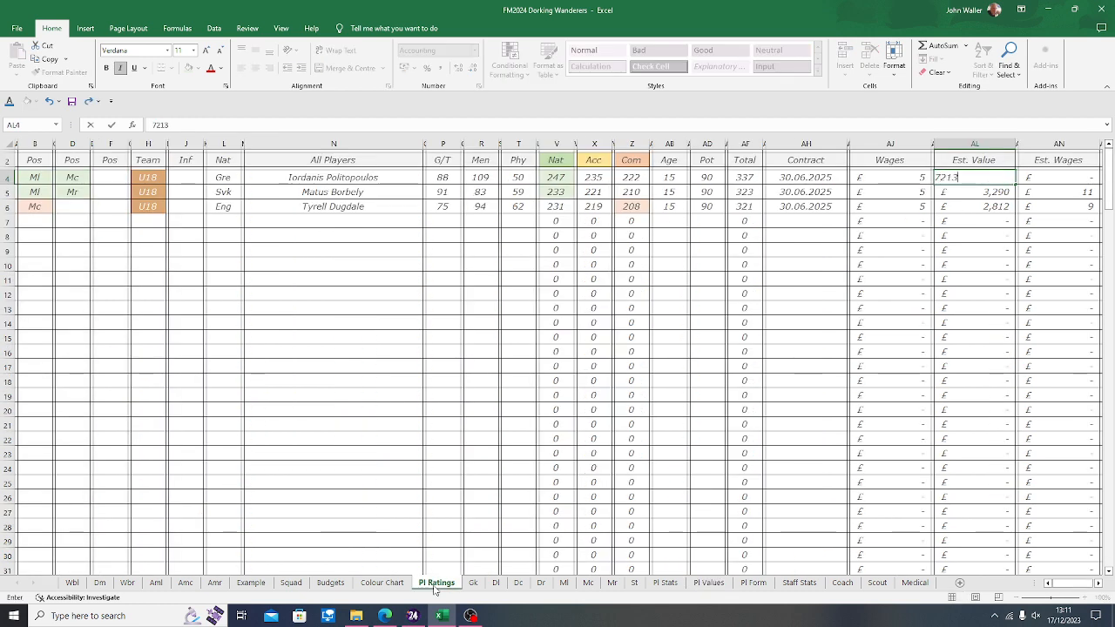
pyautogui.press('Return')
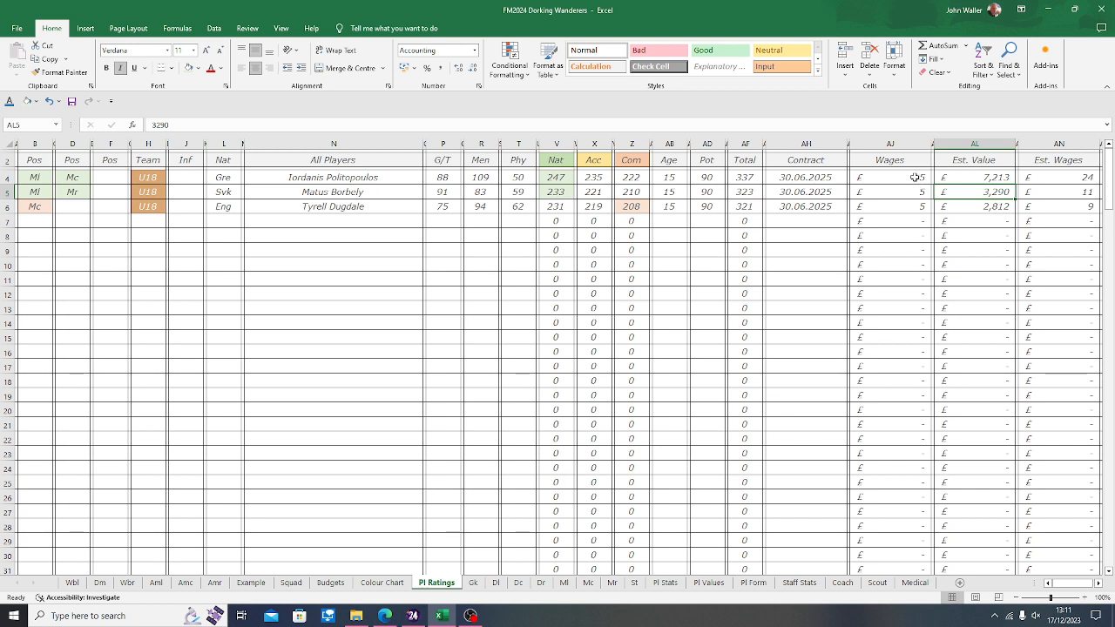
# Step: Return to the first Pos header in B2 and save the workbook
pyautogui.click(37, 161)
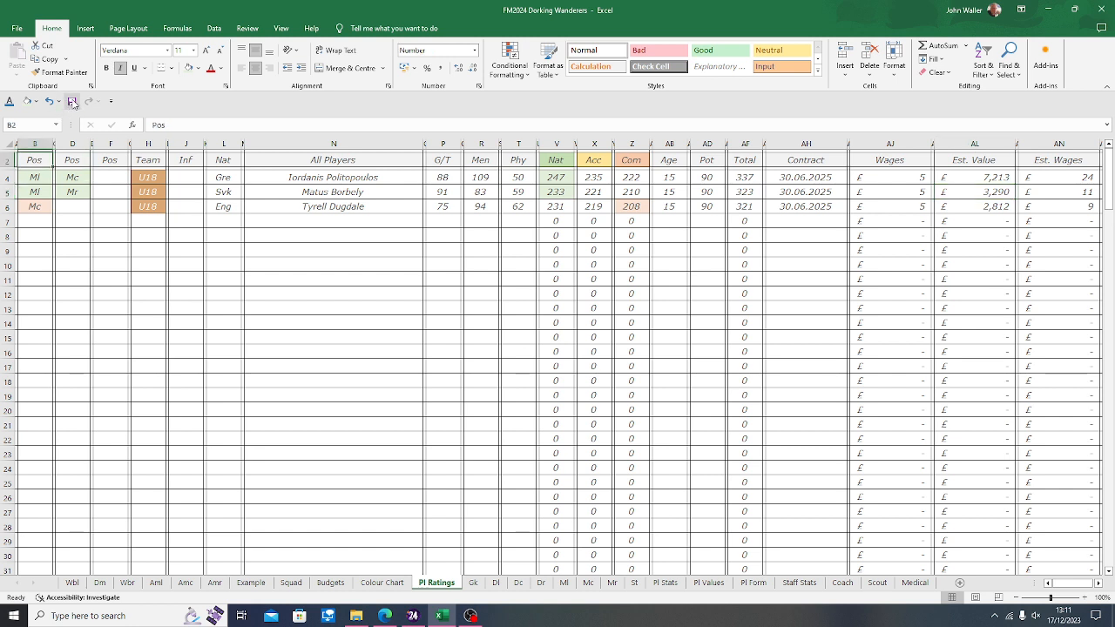
pyautogui.click(72, 100)
# Step: Look over the Gk and Dl position sheets and return to the Pl Ratings sheet
pyautogui.click(473, 583)
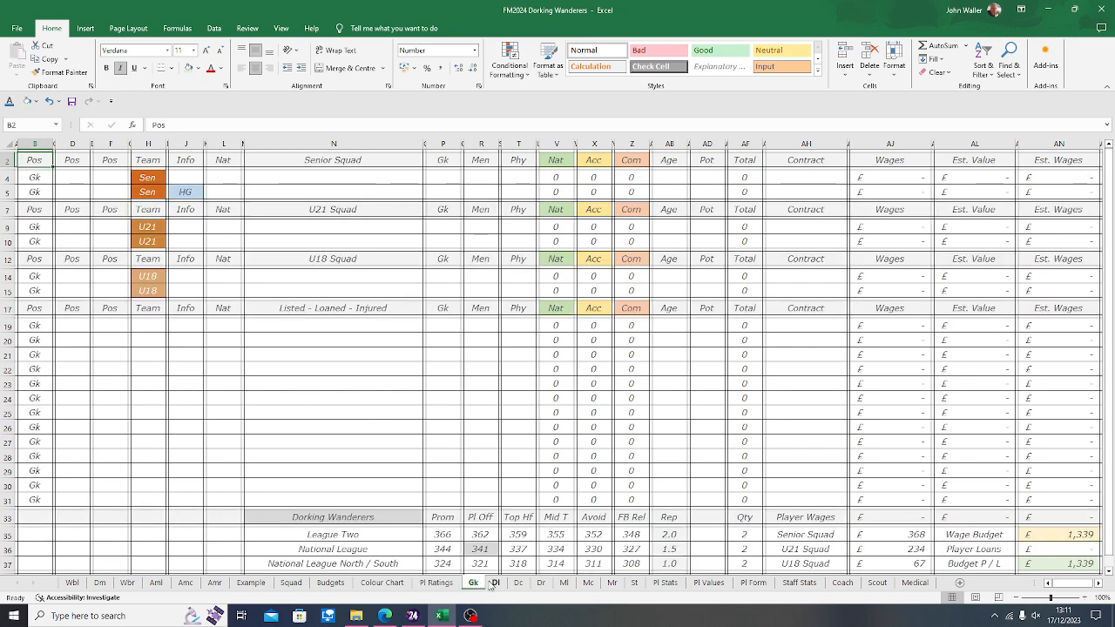
pyautogui.click(497, 584)
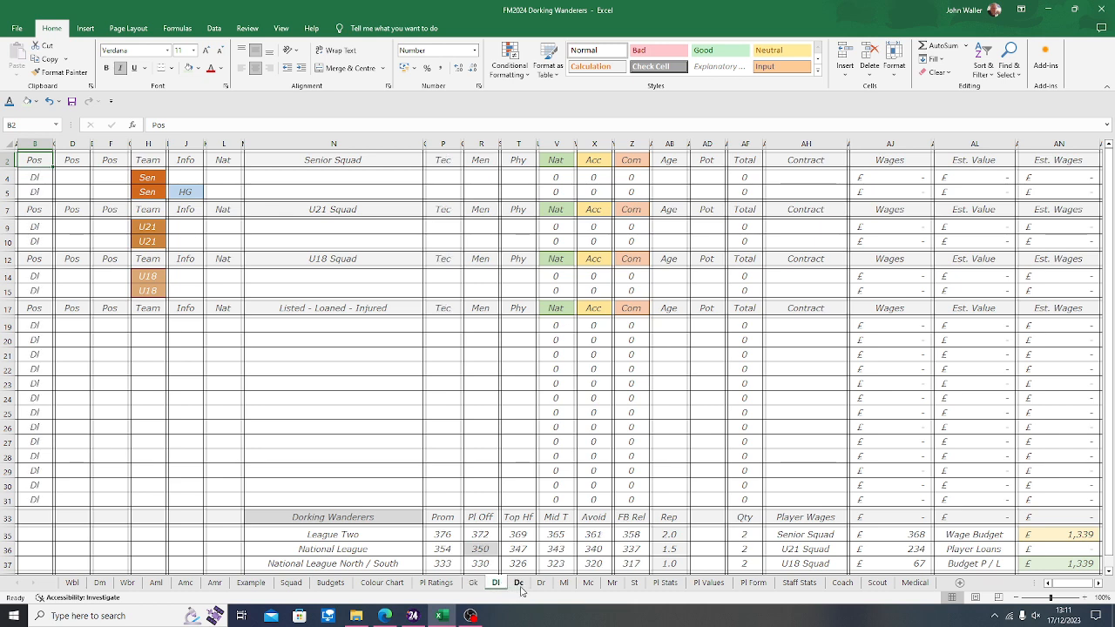
pyautogui.click(438, 583)
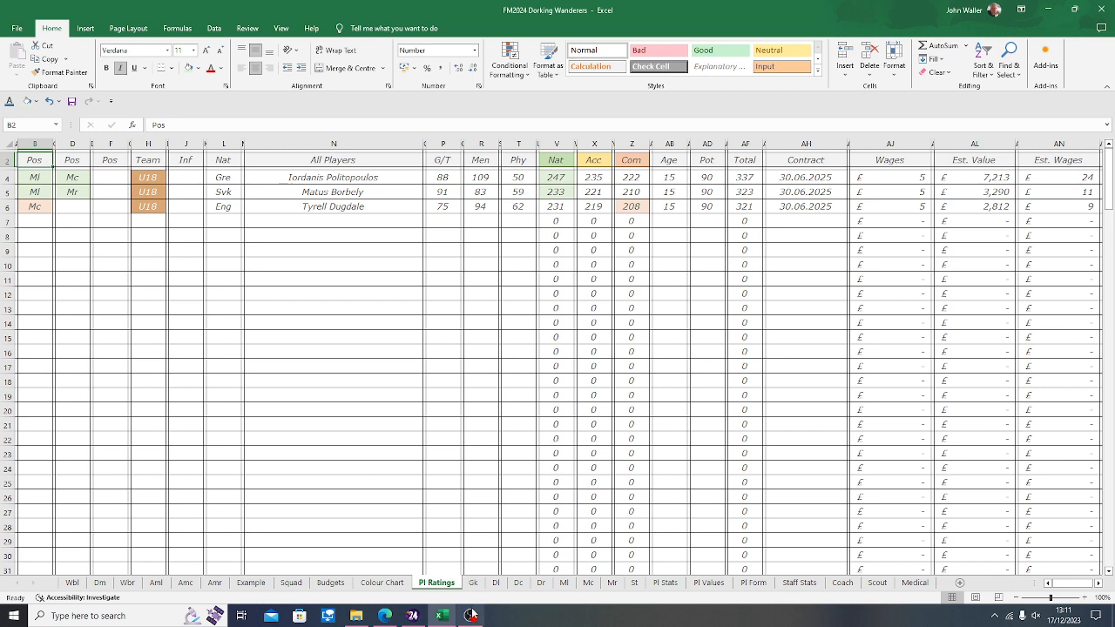
# Step: Switch to Football Manager 2024 to view the profile of the player in row 4
pyautogui.moveTo(471, 615)
pyautogui.click(412, 616)
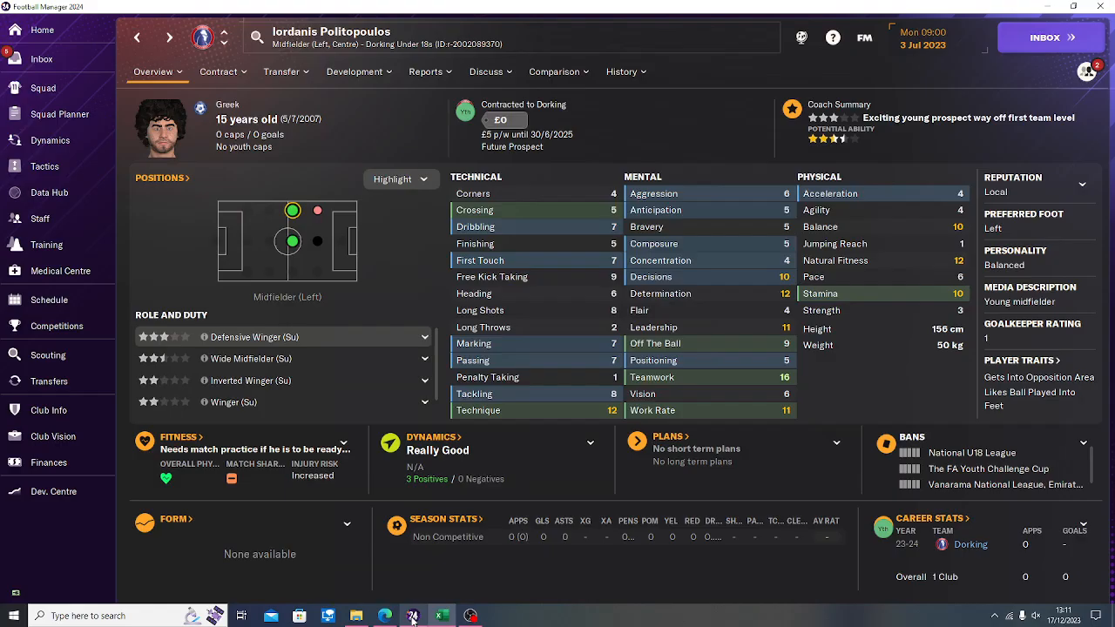